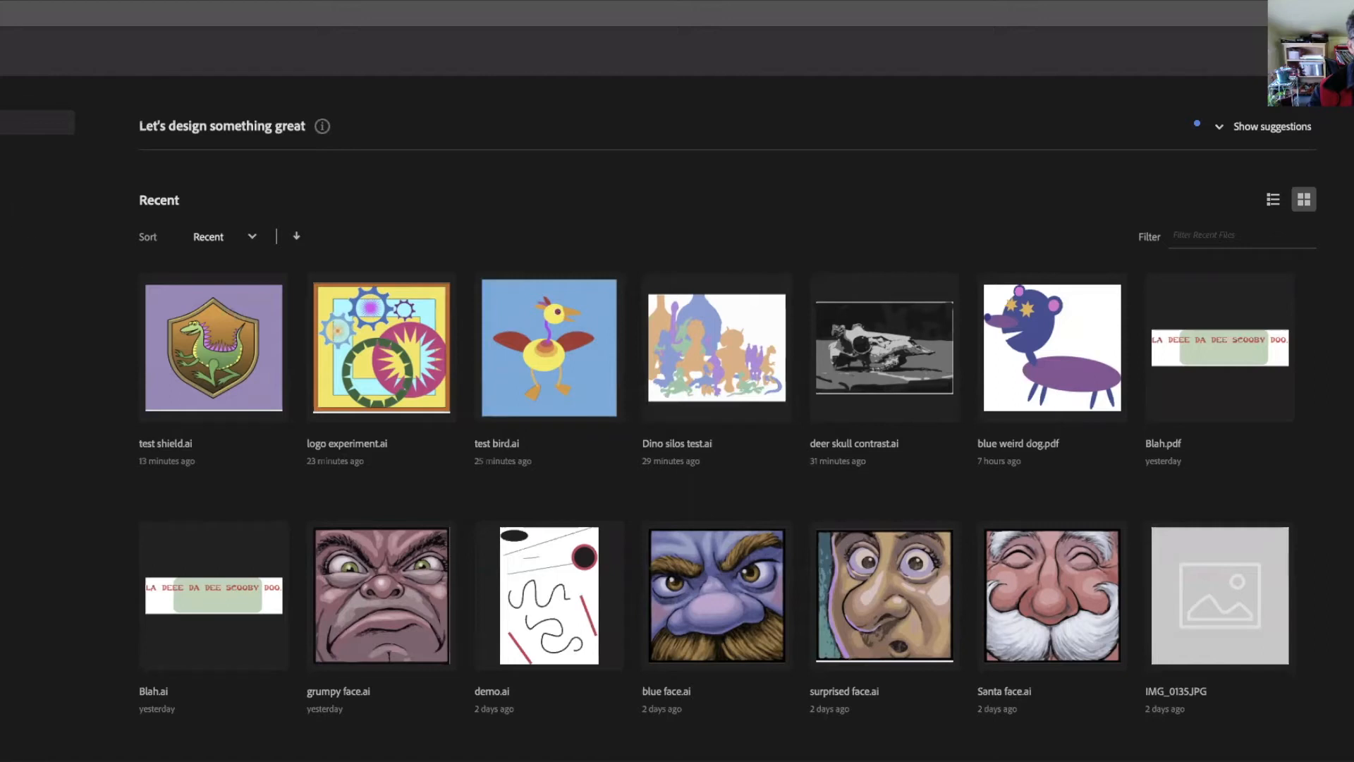
Create a new portrait Letter document named Snowman, 8.5 x 11 in, in CMYK Color mode.
key(super+n)
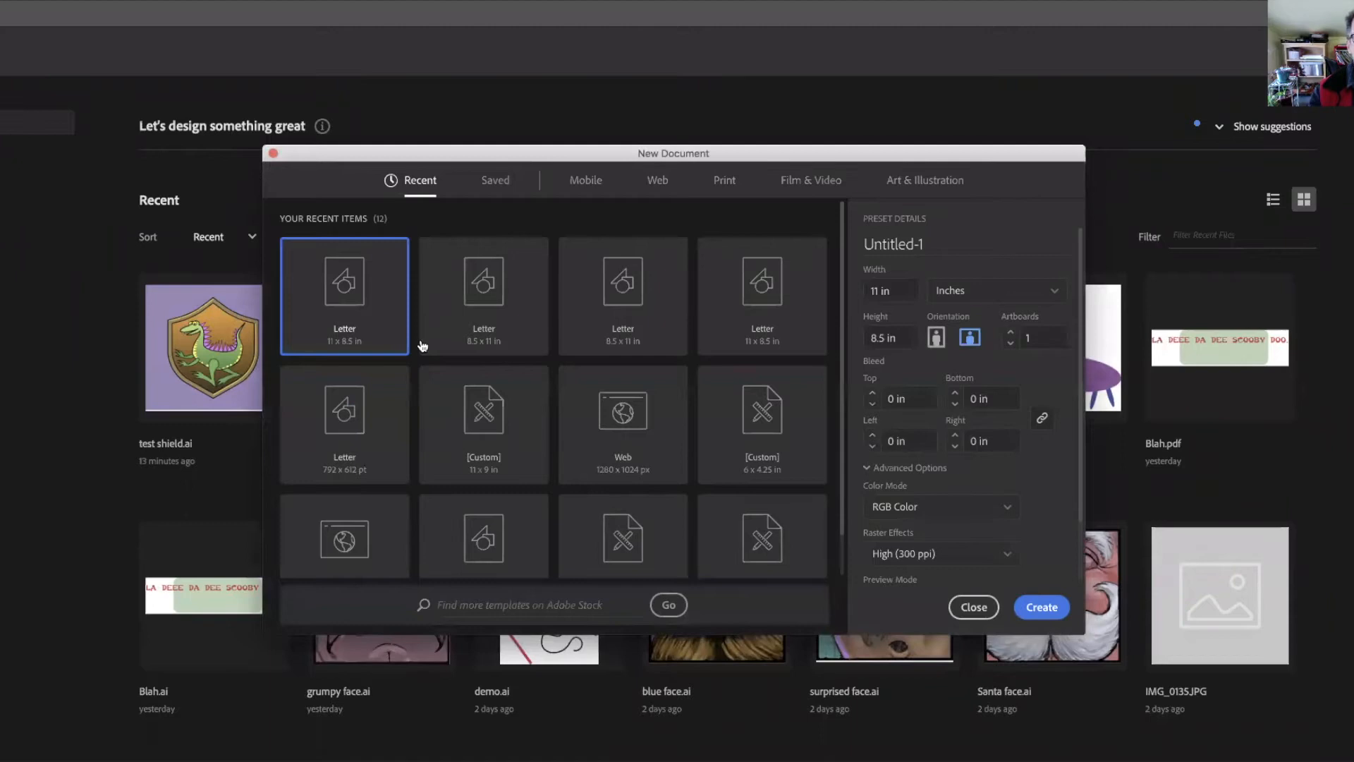
click(934, 338)
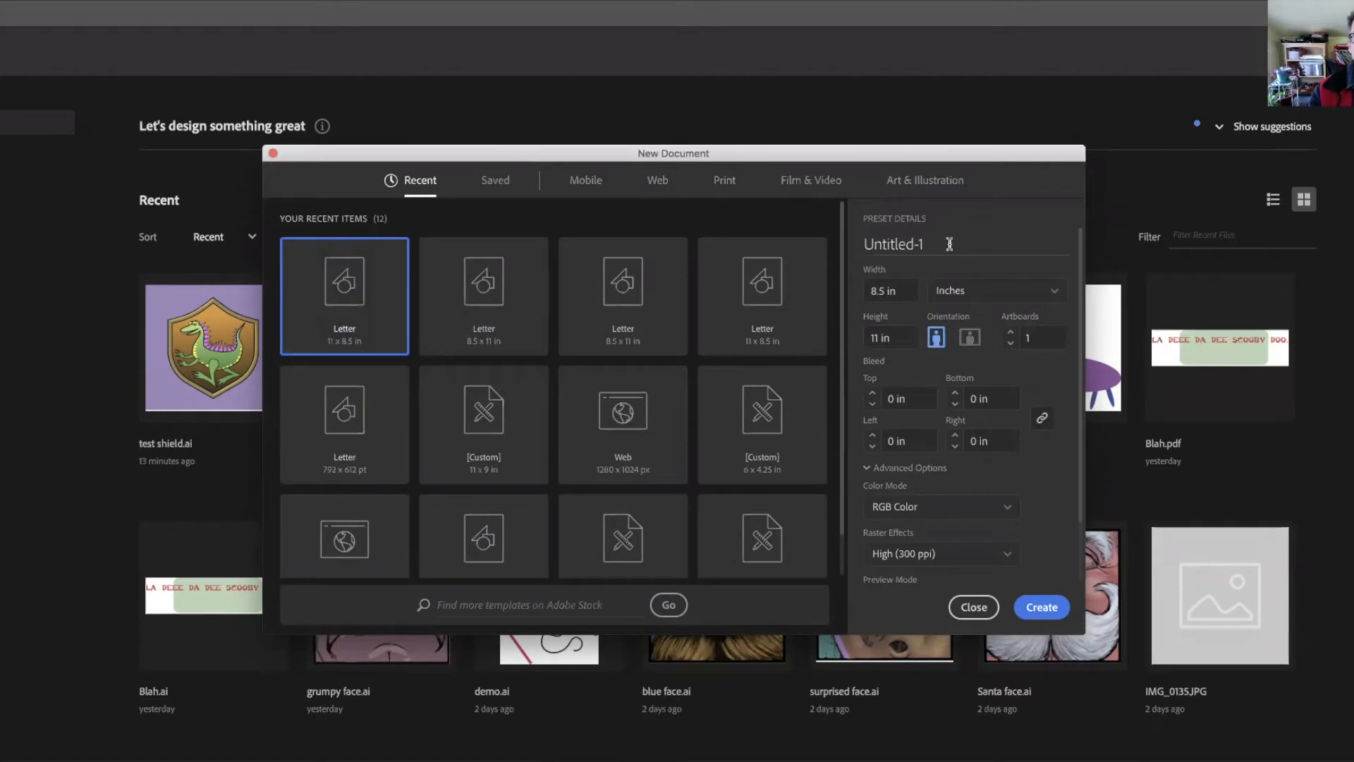
click(921, 245)
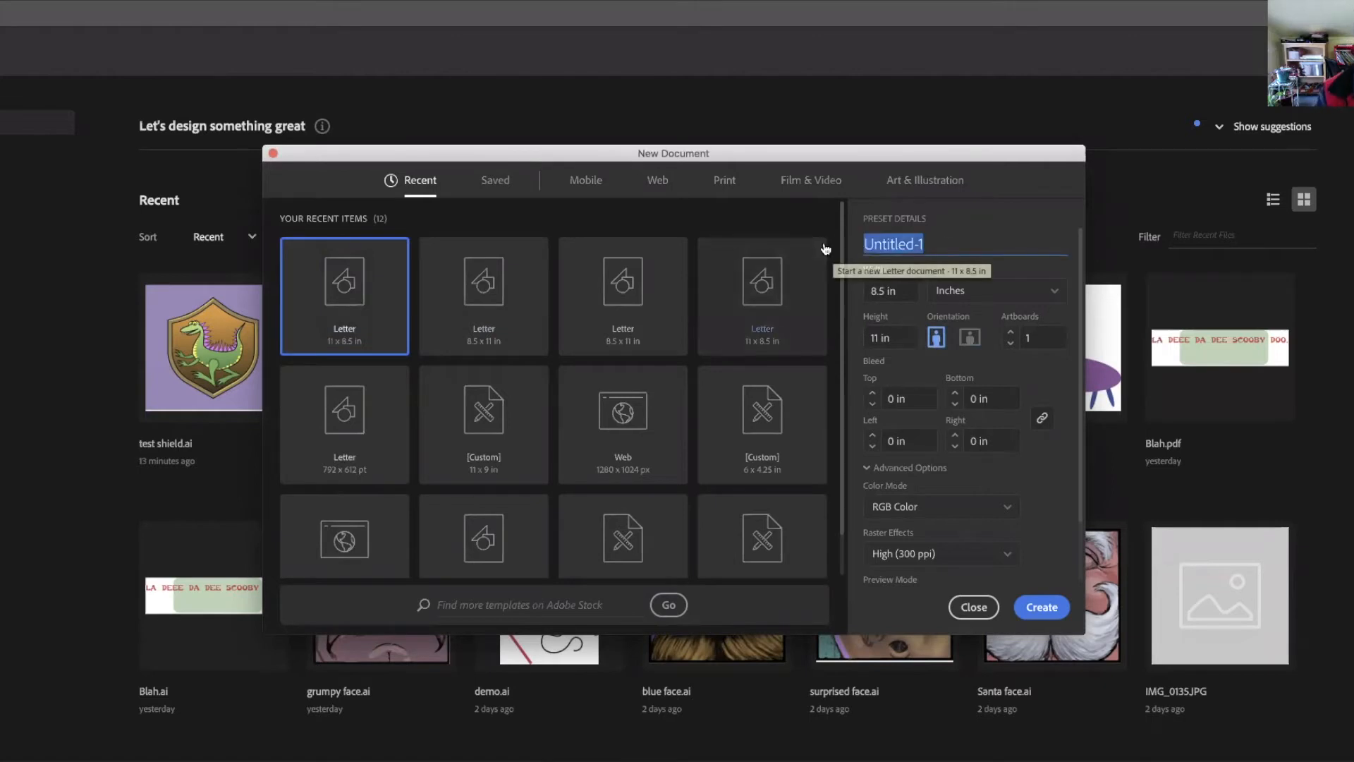
text(Snowman)
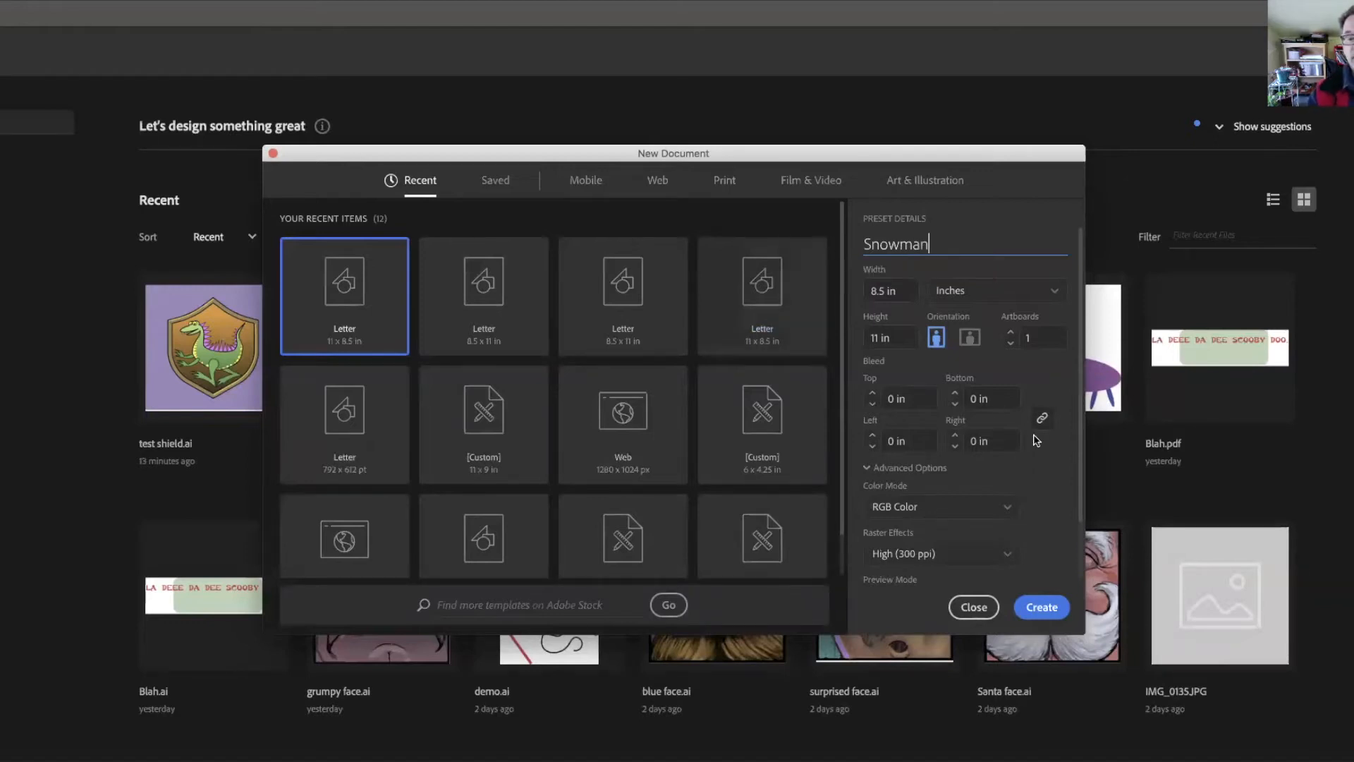
click(998, 514)
click(938, 489)
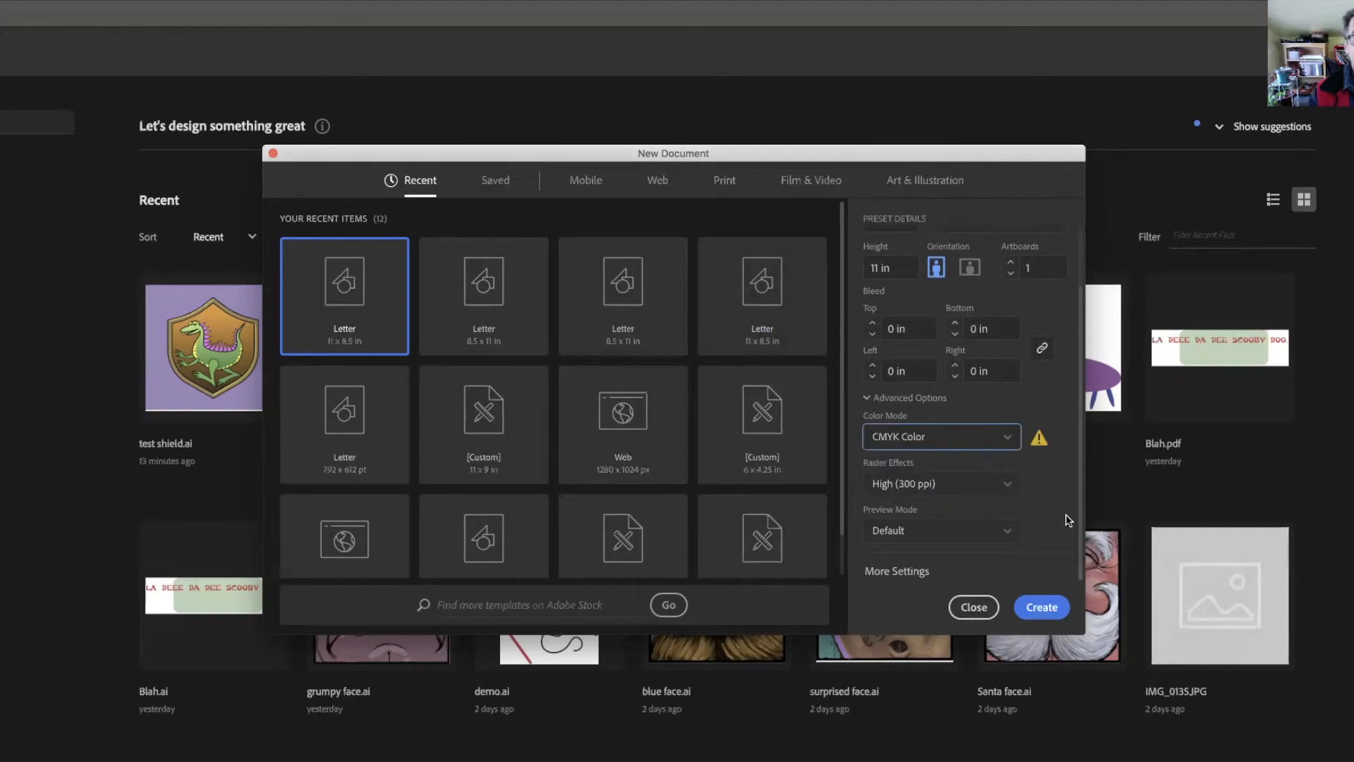
click(1040, 608)
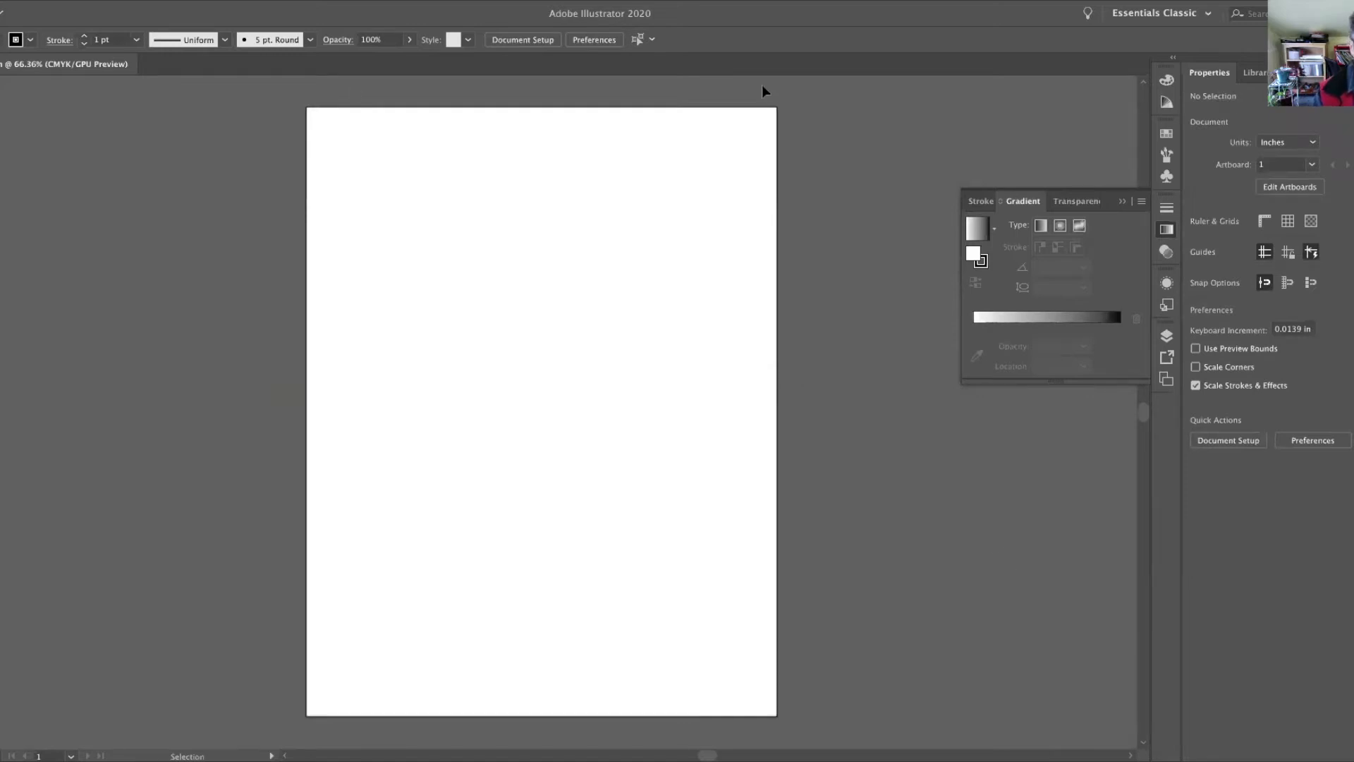
Show the rulers and get ready to draw ellipses with the default white fill and black stroke.
key(ctrl+r)
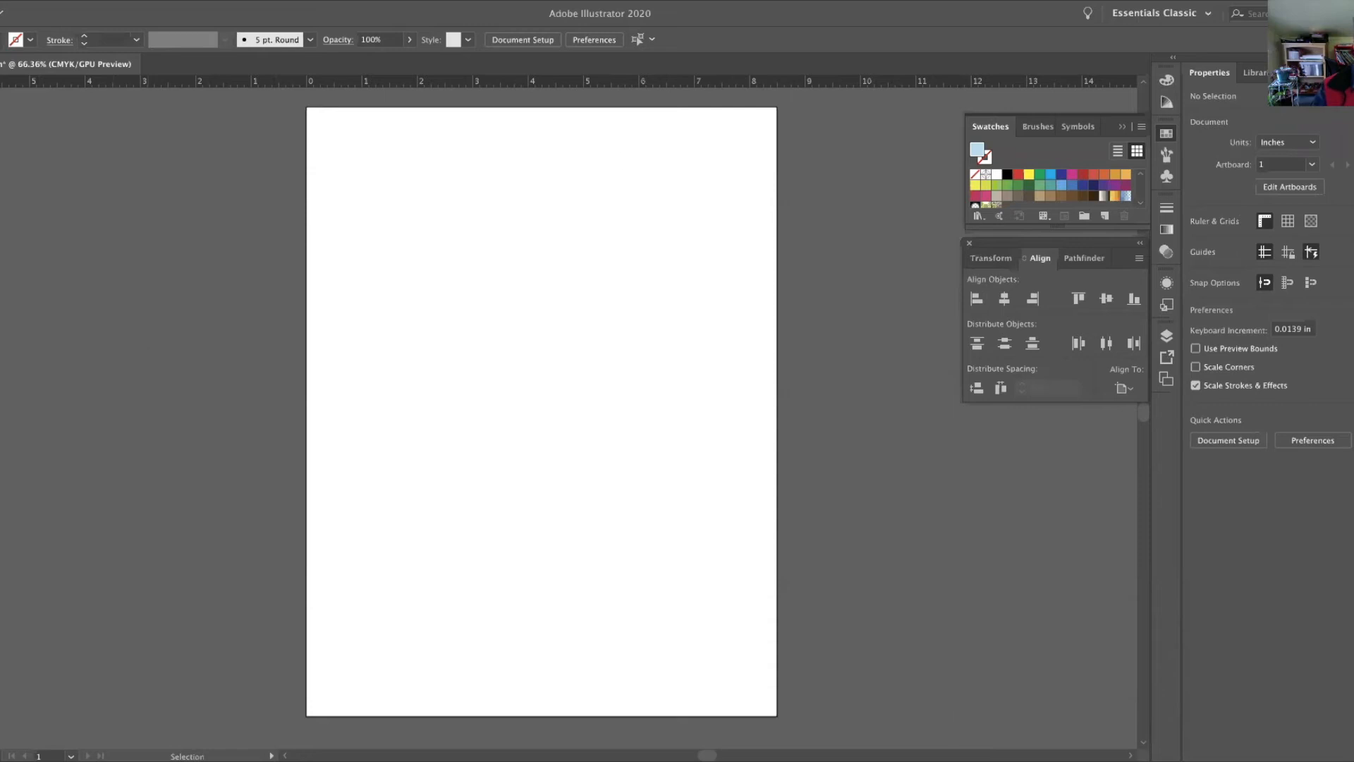
key(d)
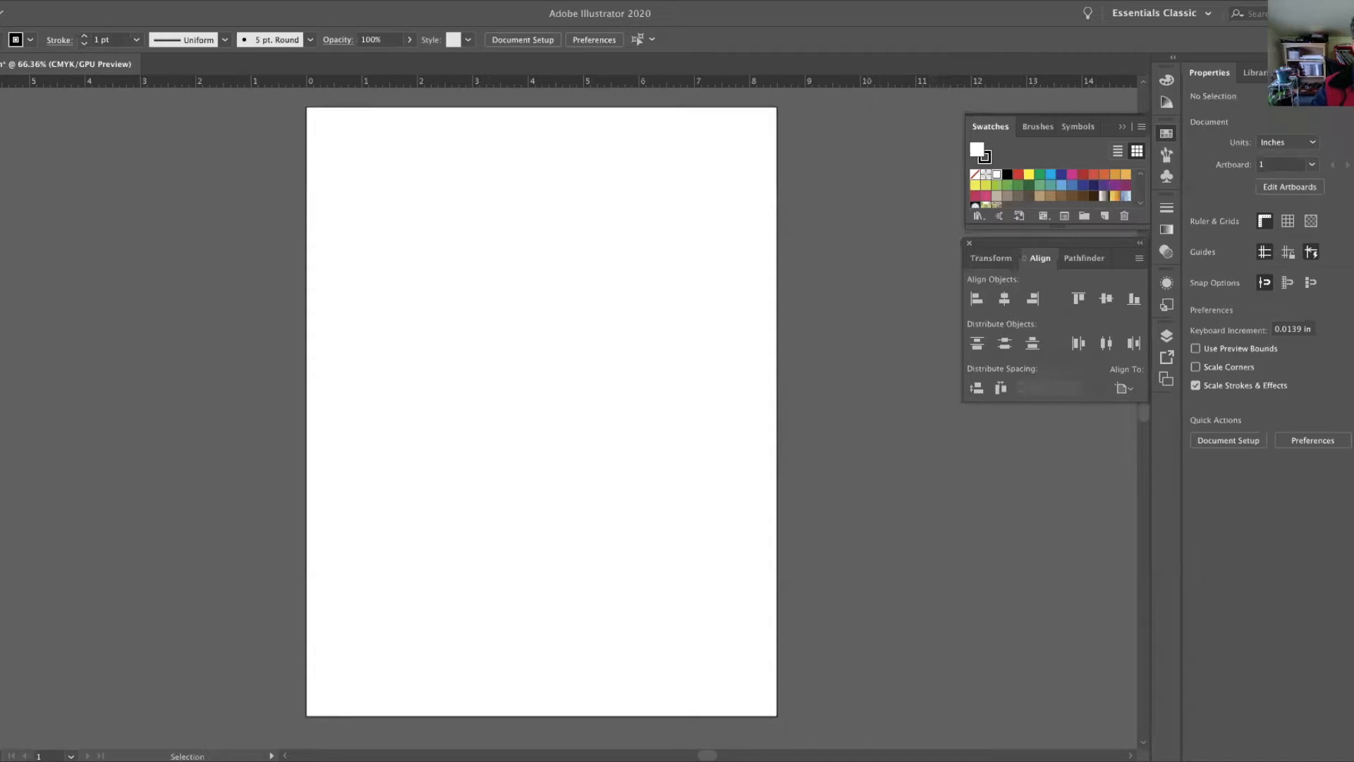
click(0, 161)
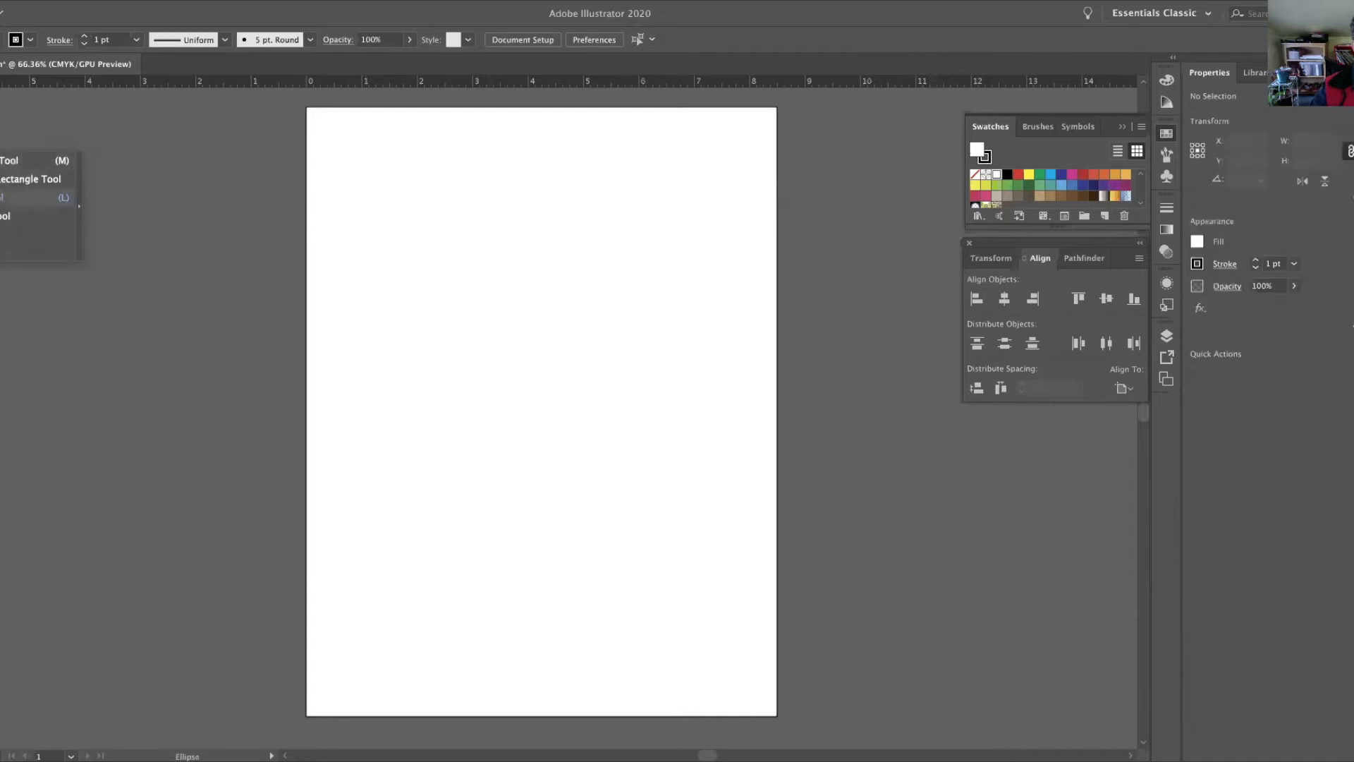
click(1, 197)
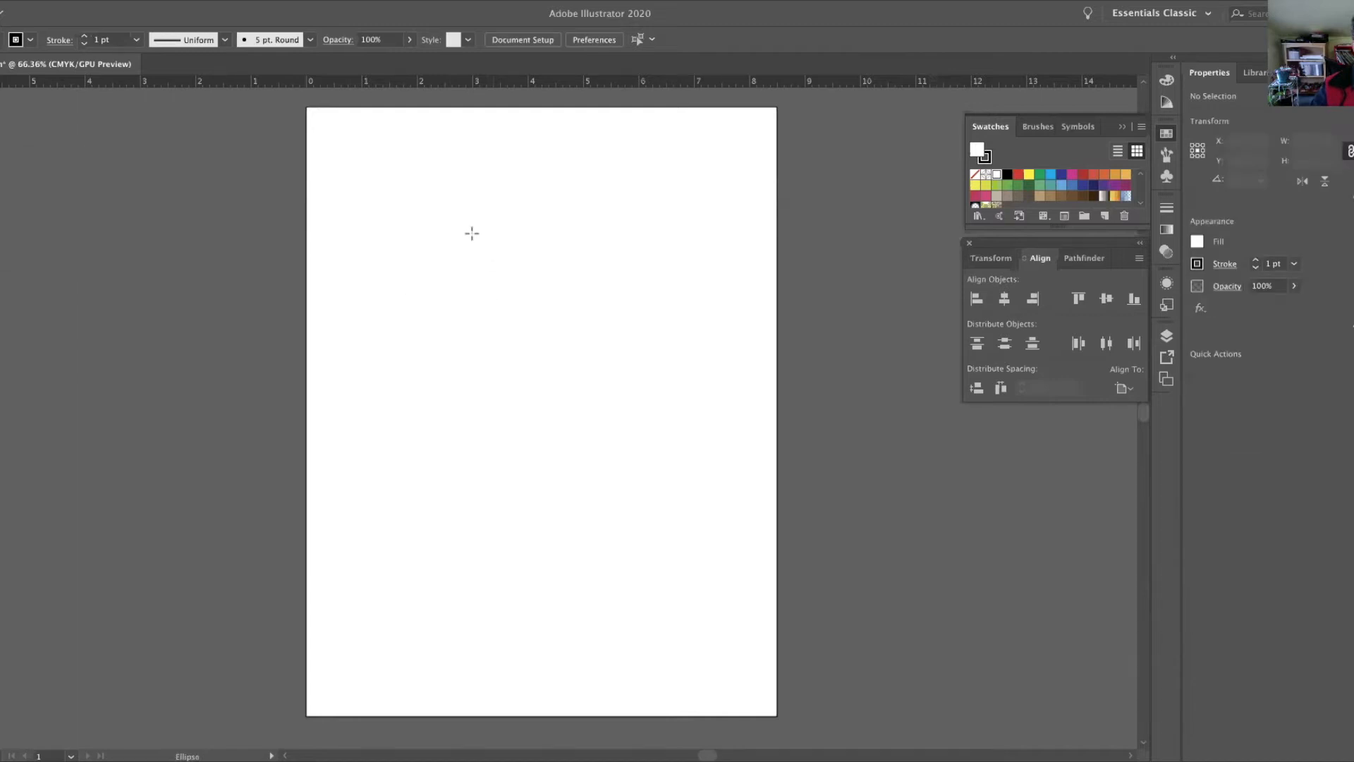
drag(415, 211, 609, 278)
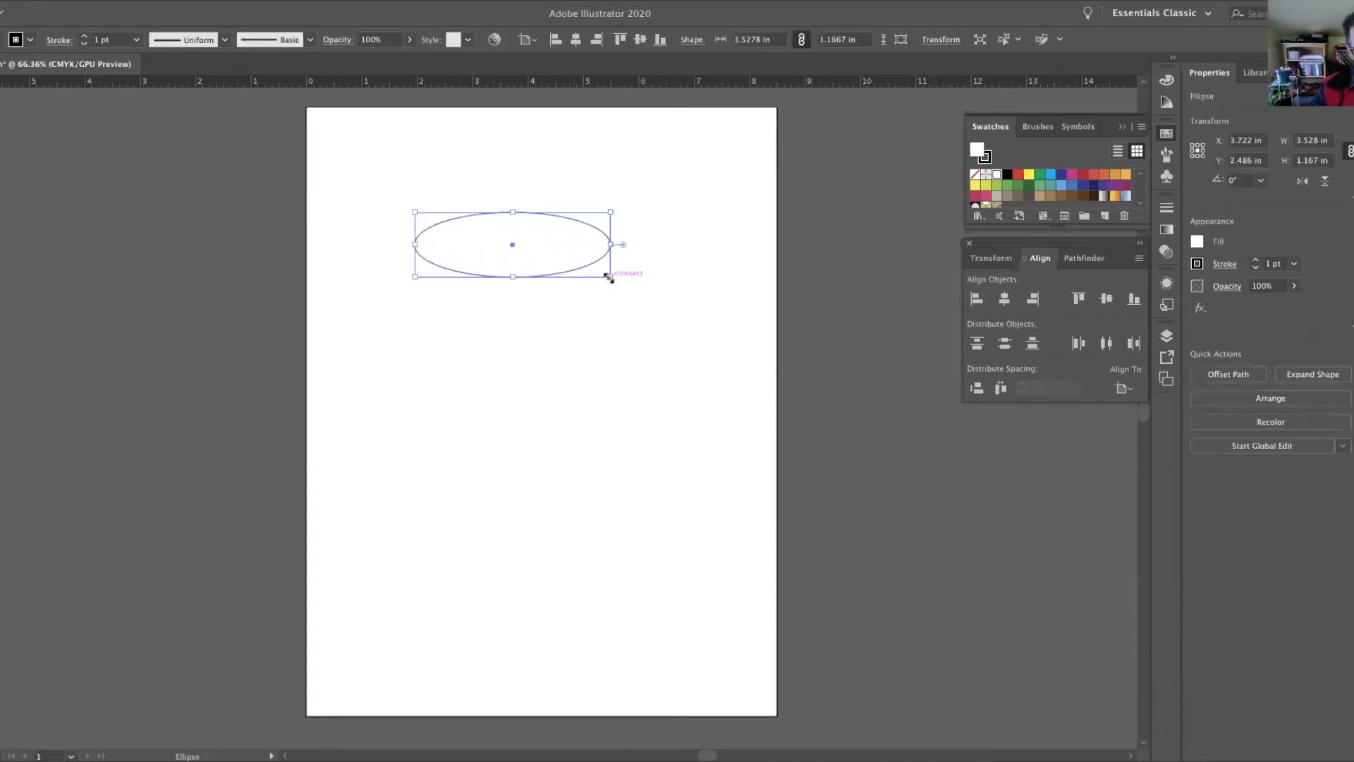
key(Delete)
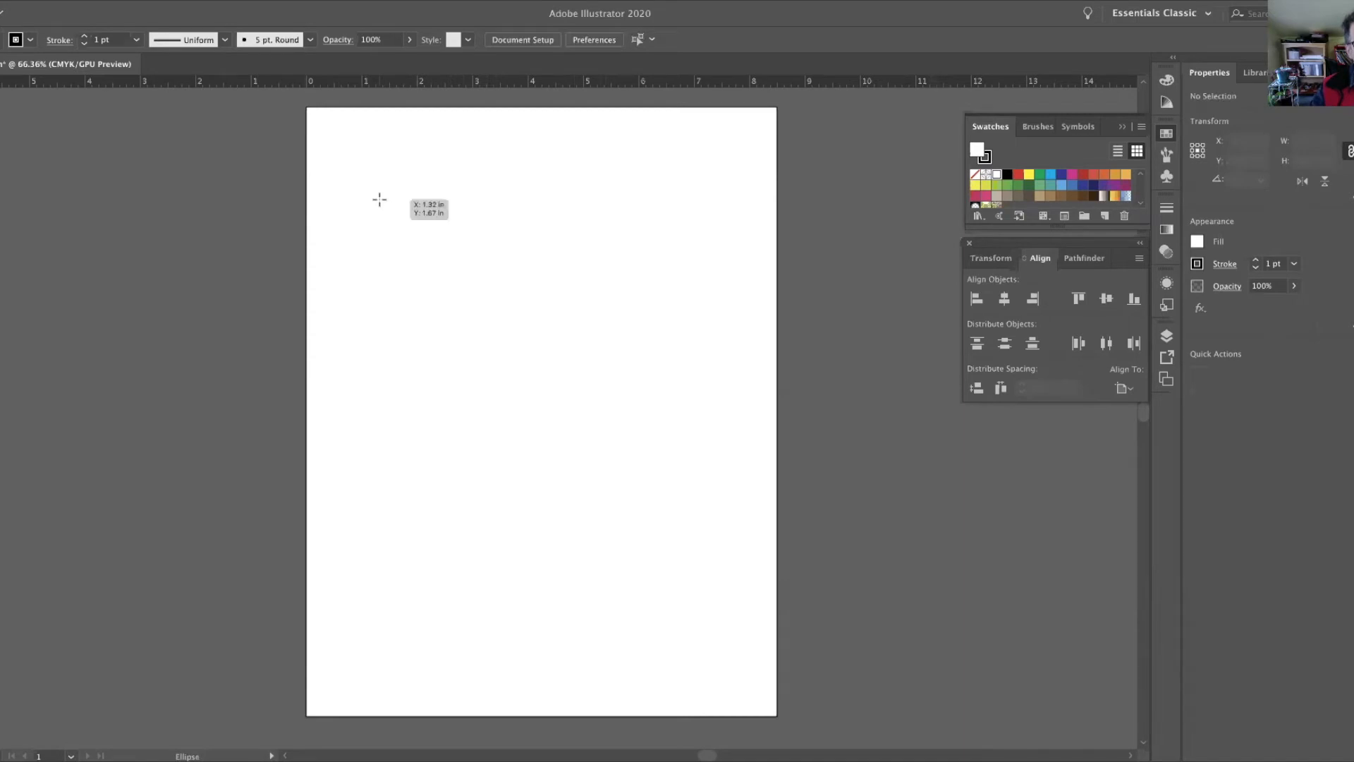
drag(379, 200, 574, 305)
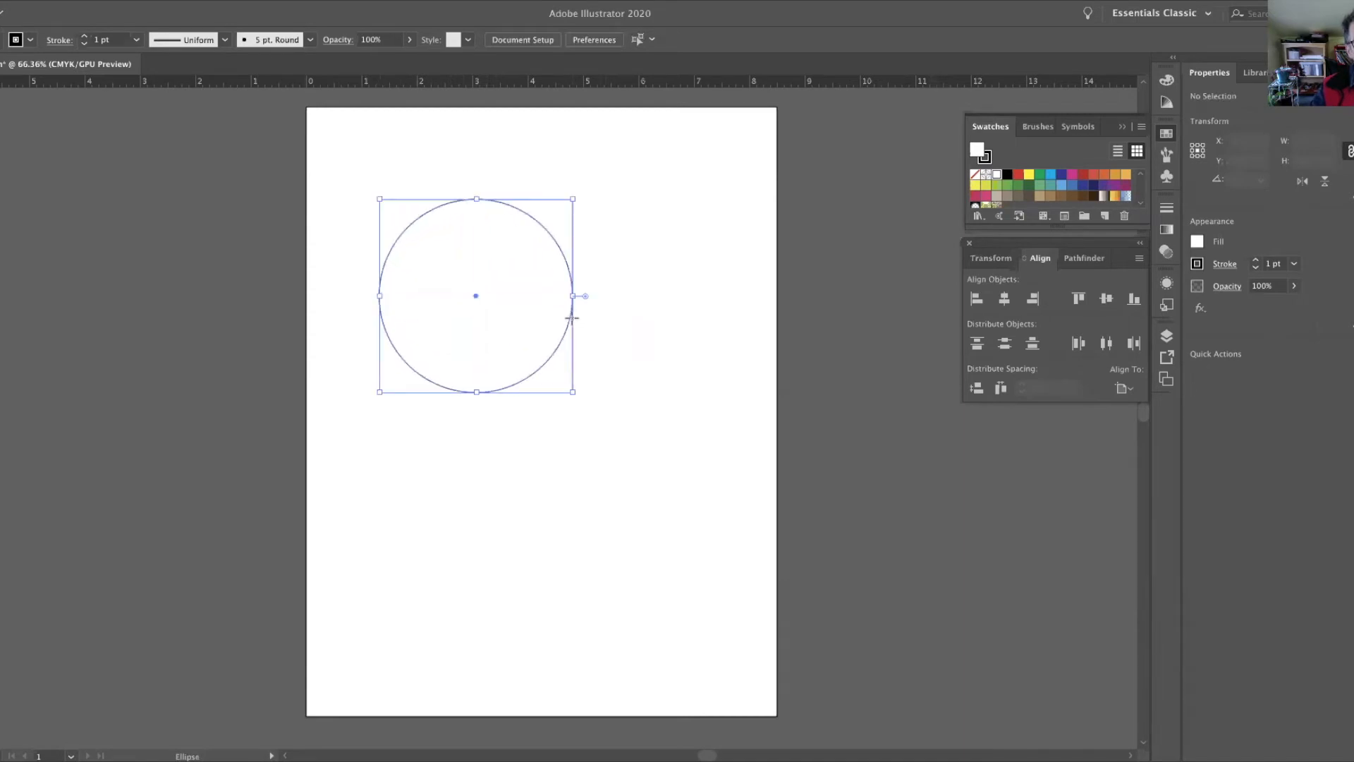
key(ctrl+z)
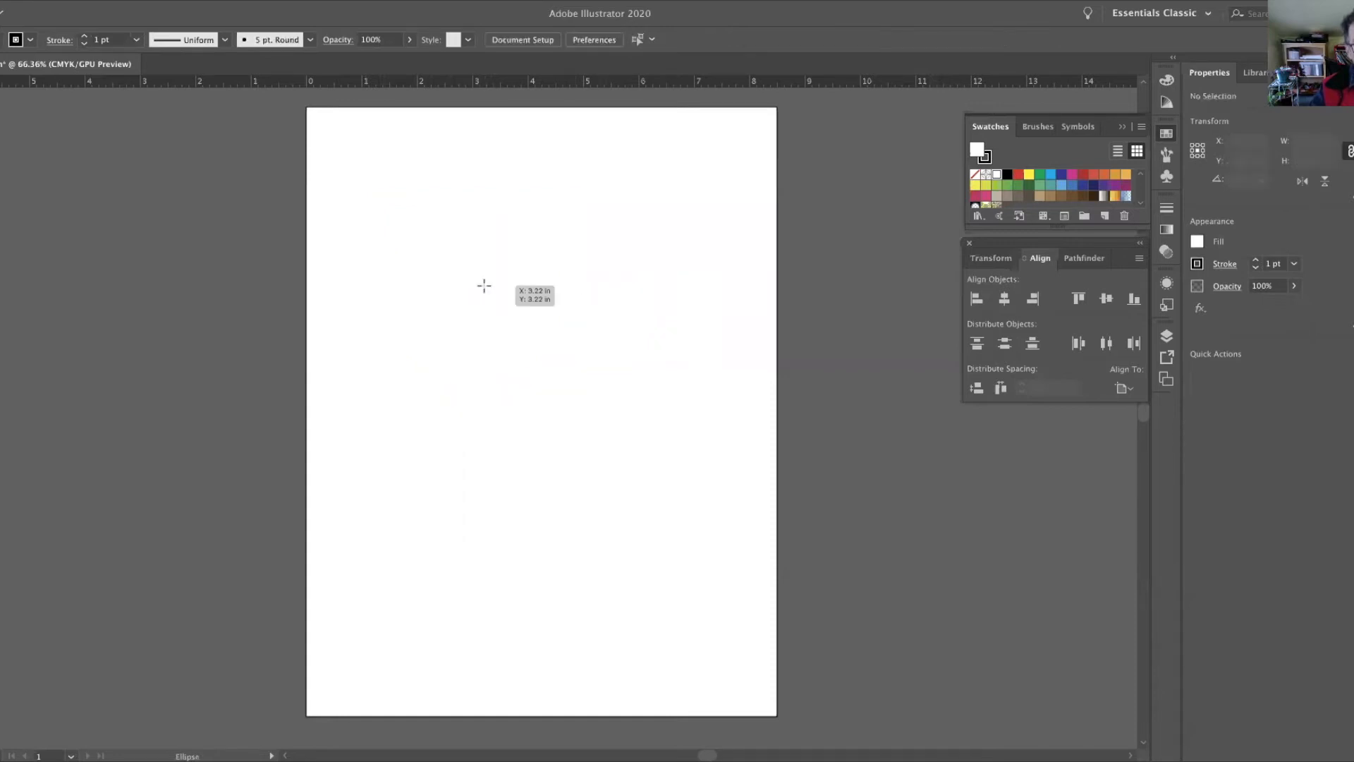
Draw a perfect circle about 2.83 in wide outward from its centre in the upper part of the artboard.
mouse_move(514, 283)
mouse_down()
mouse_move(598, 357)
mouse_move(592, 335)
mouse_up()
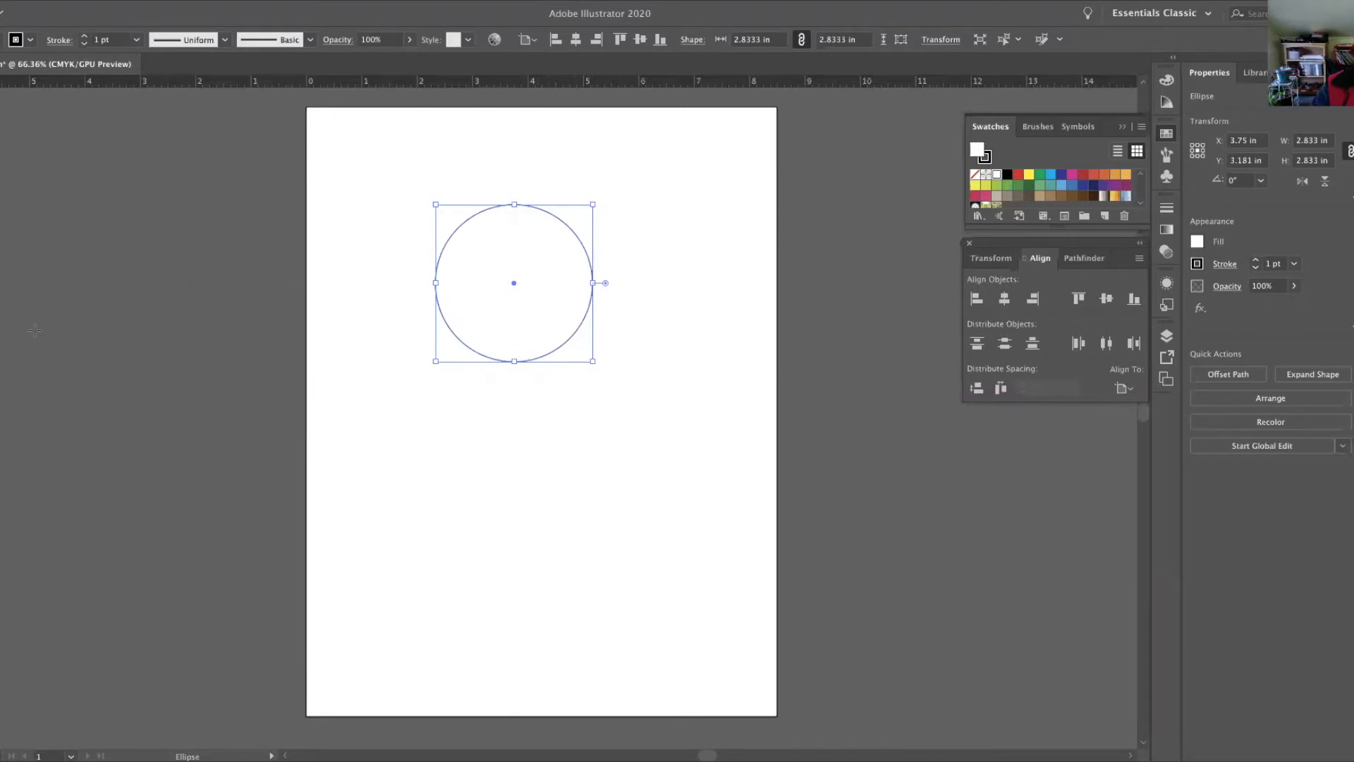
key(v)
click(0, 365)
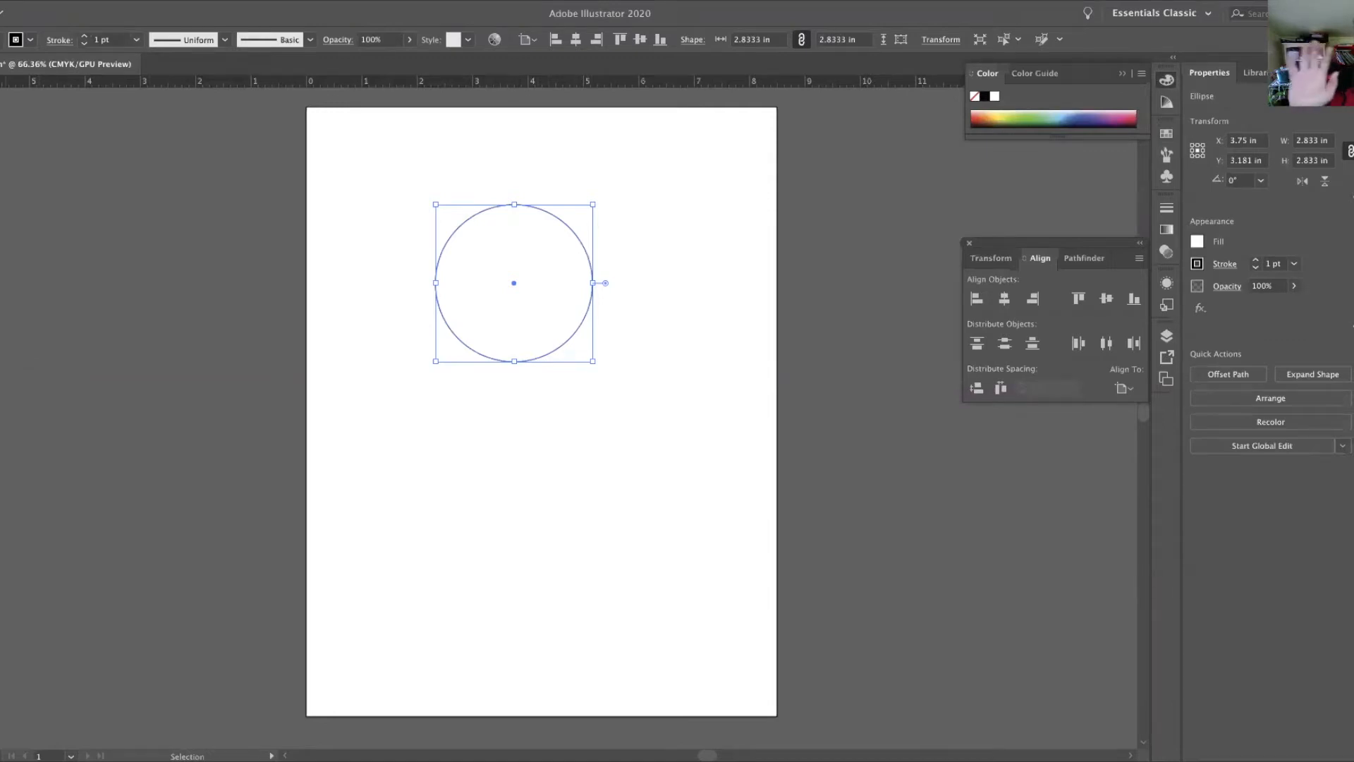
key(l)
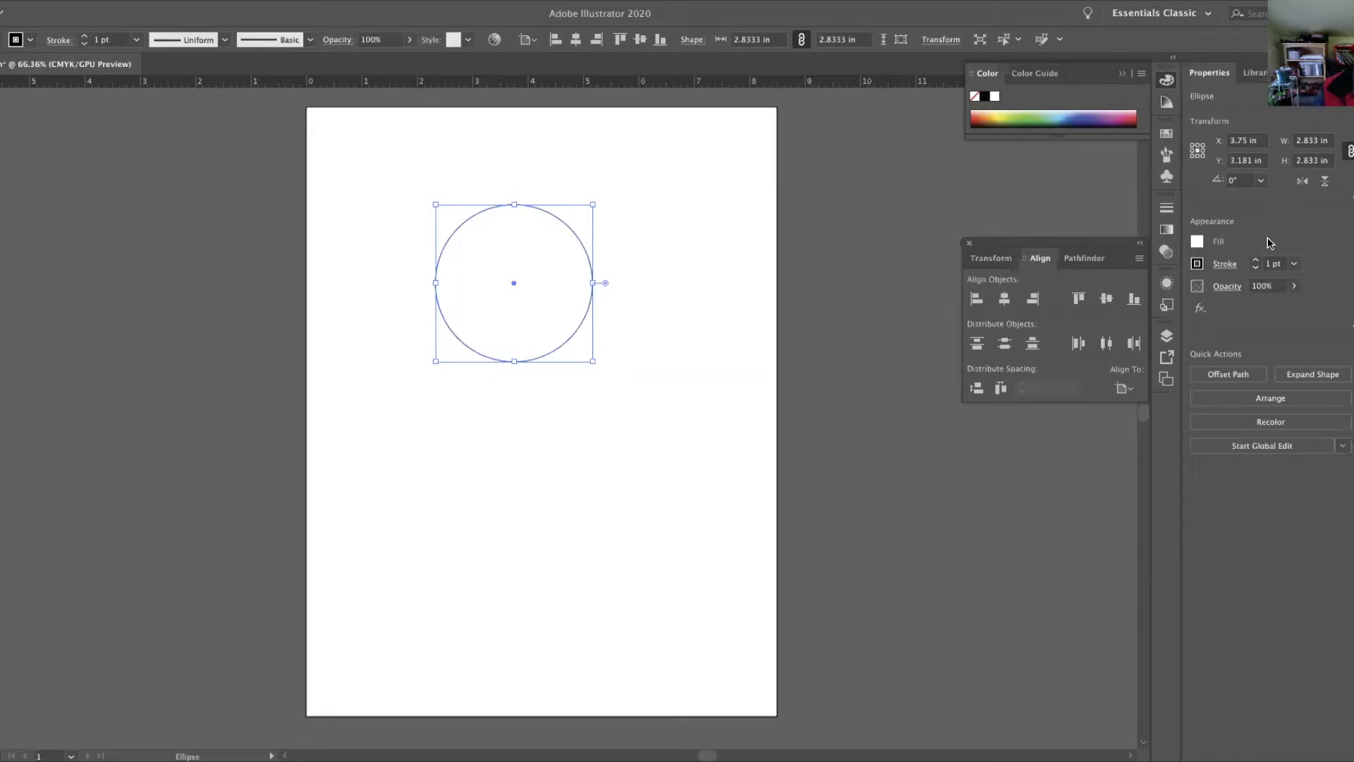
Try thinner and thicker stroke weights on the circle's outline.
click(1256, 268)
click(1256, 268)
click(1256, 269)
click(1255, 260)
click(1255, 260)
click(1255, 261)
click(1256, 261)
click(1255, 261)
click(1255, 269)
click(1255, 269)
click(1255, 269)
Remove the circle's stroke and fill it with a light blue swatch, trying red and a darker blue first.
key(slash)
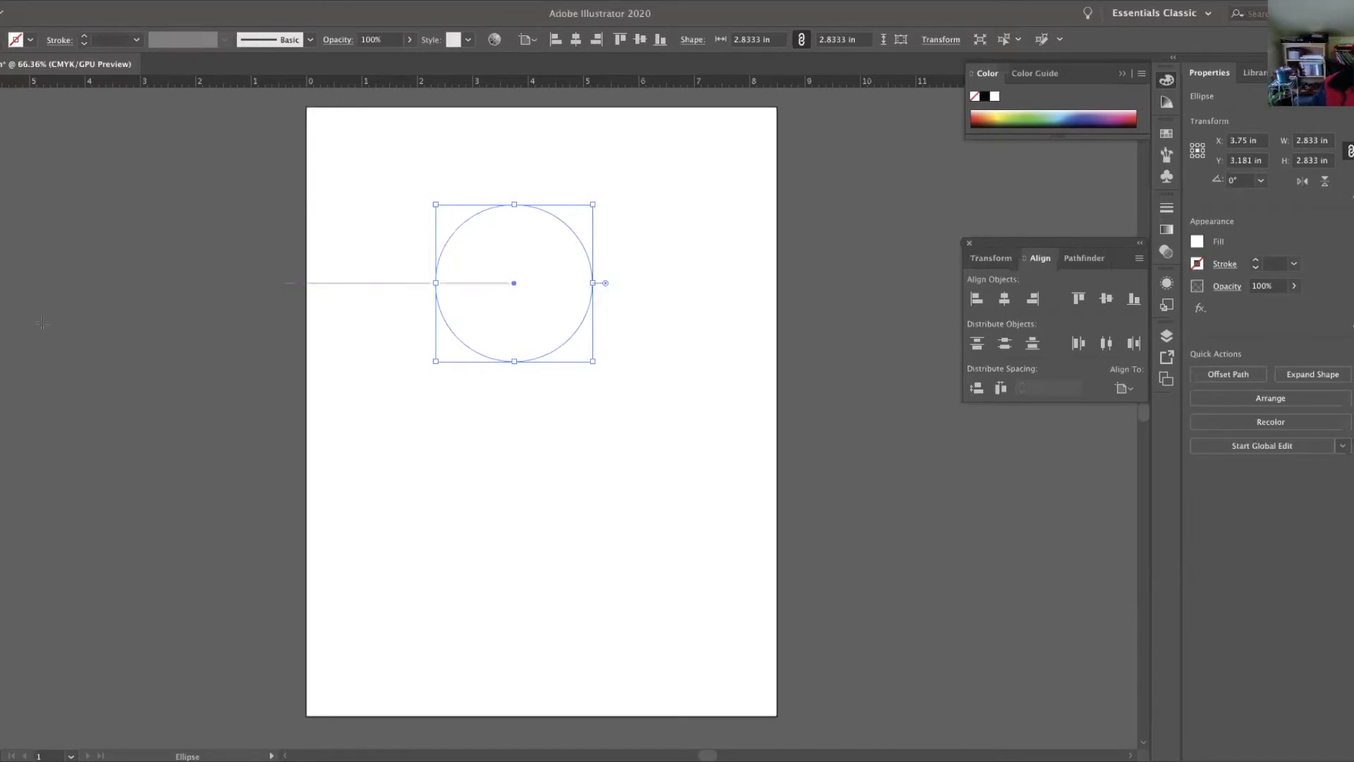
click(1197, 244)
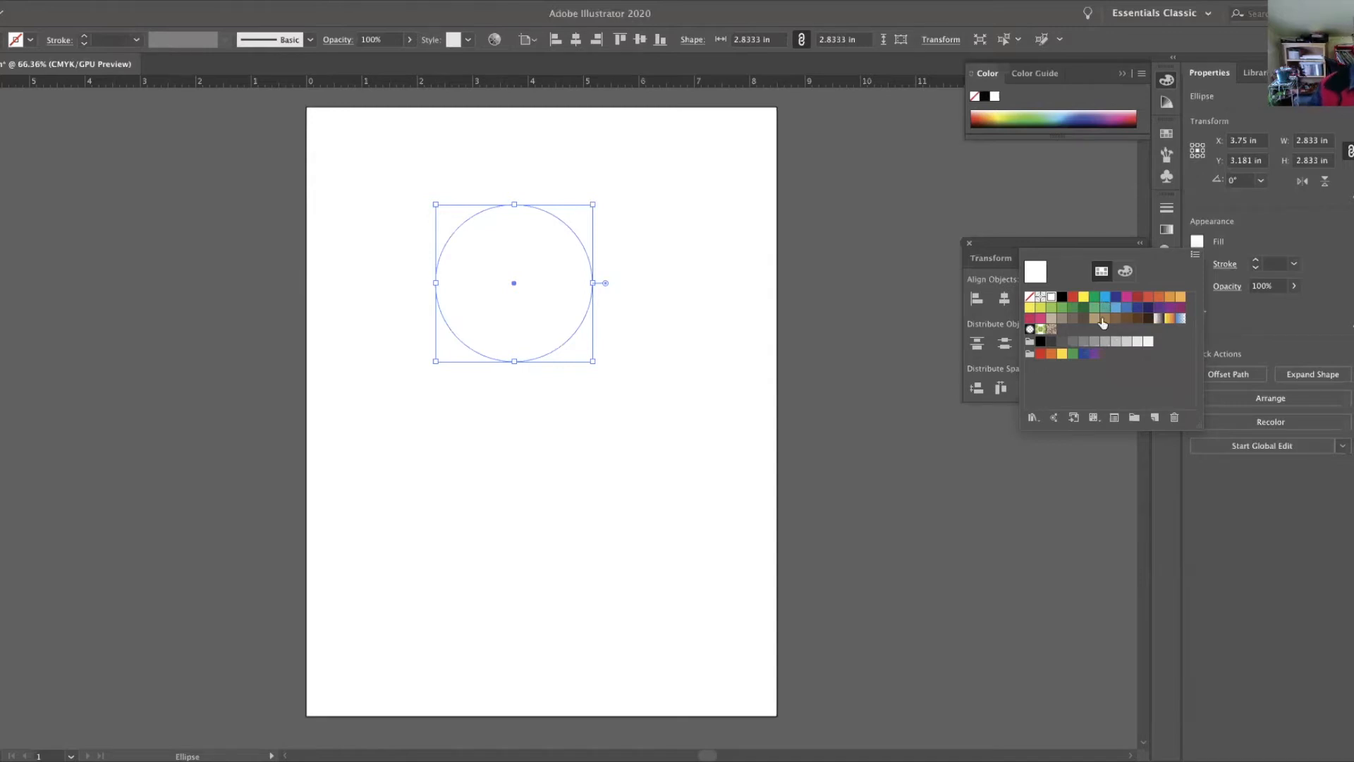
click(1073, 297)
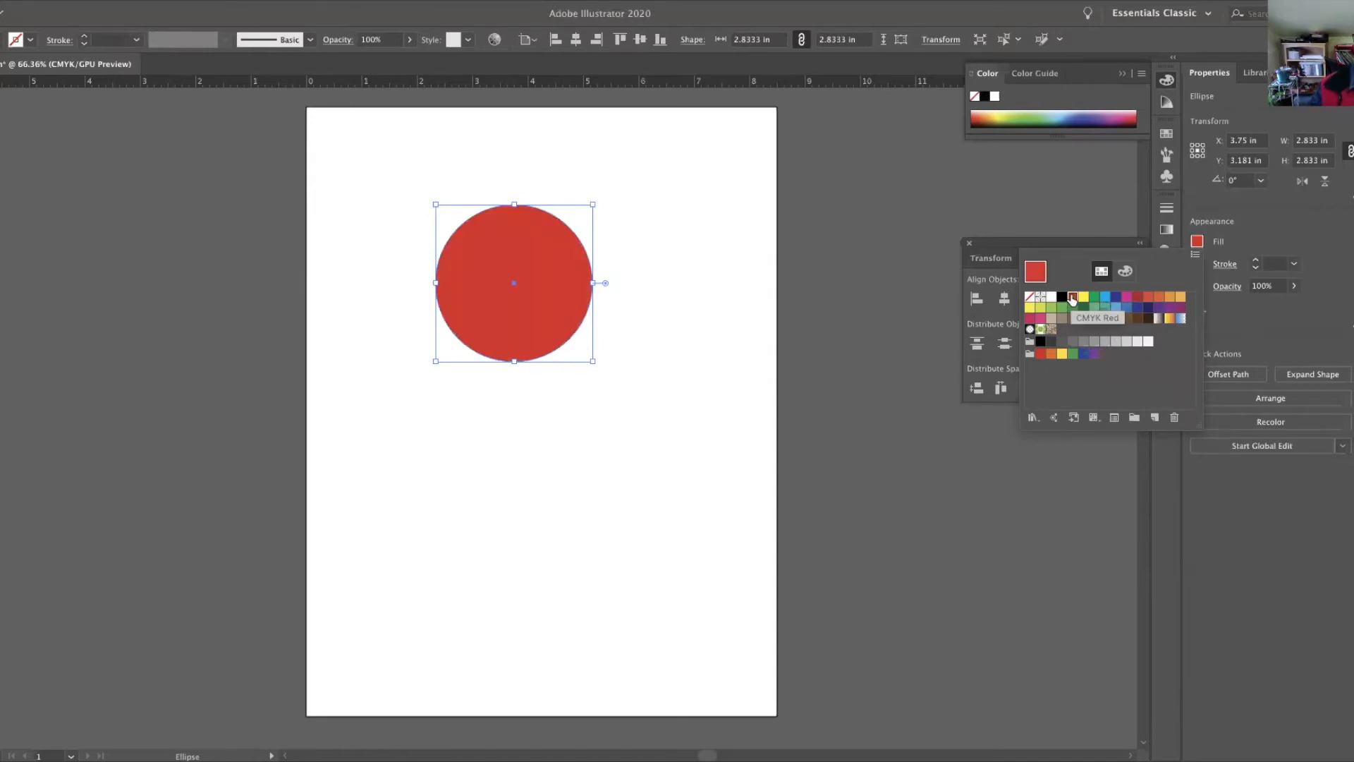
click(1127, 309)
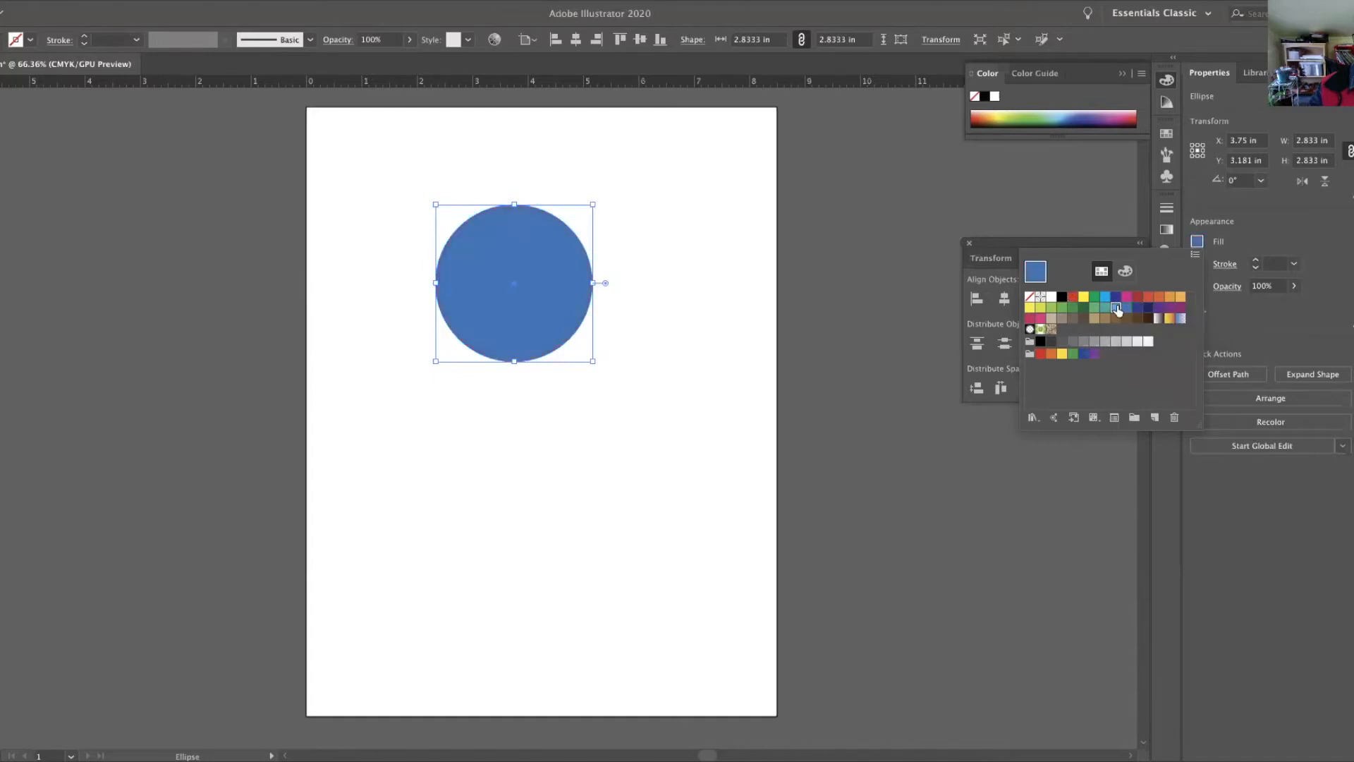
click(1117, 308)
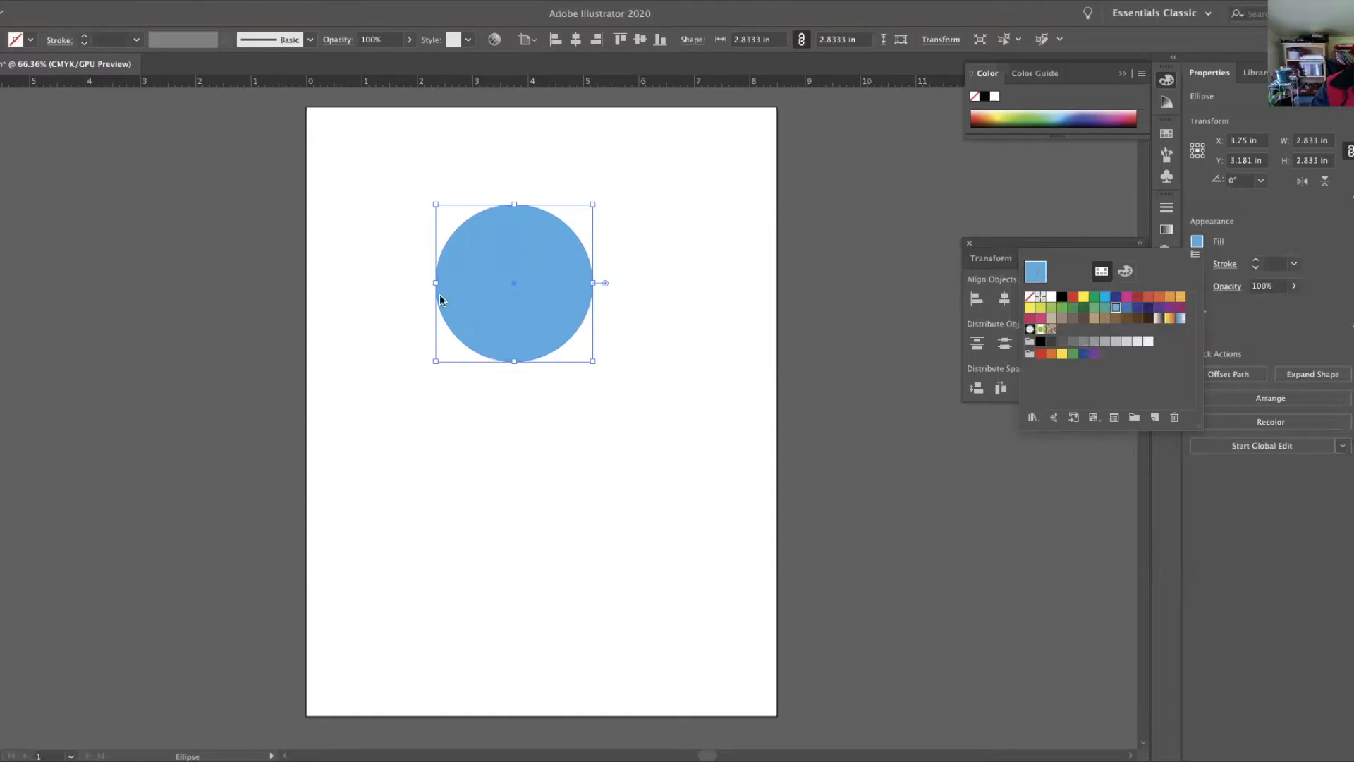
key(Escape)
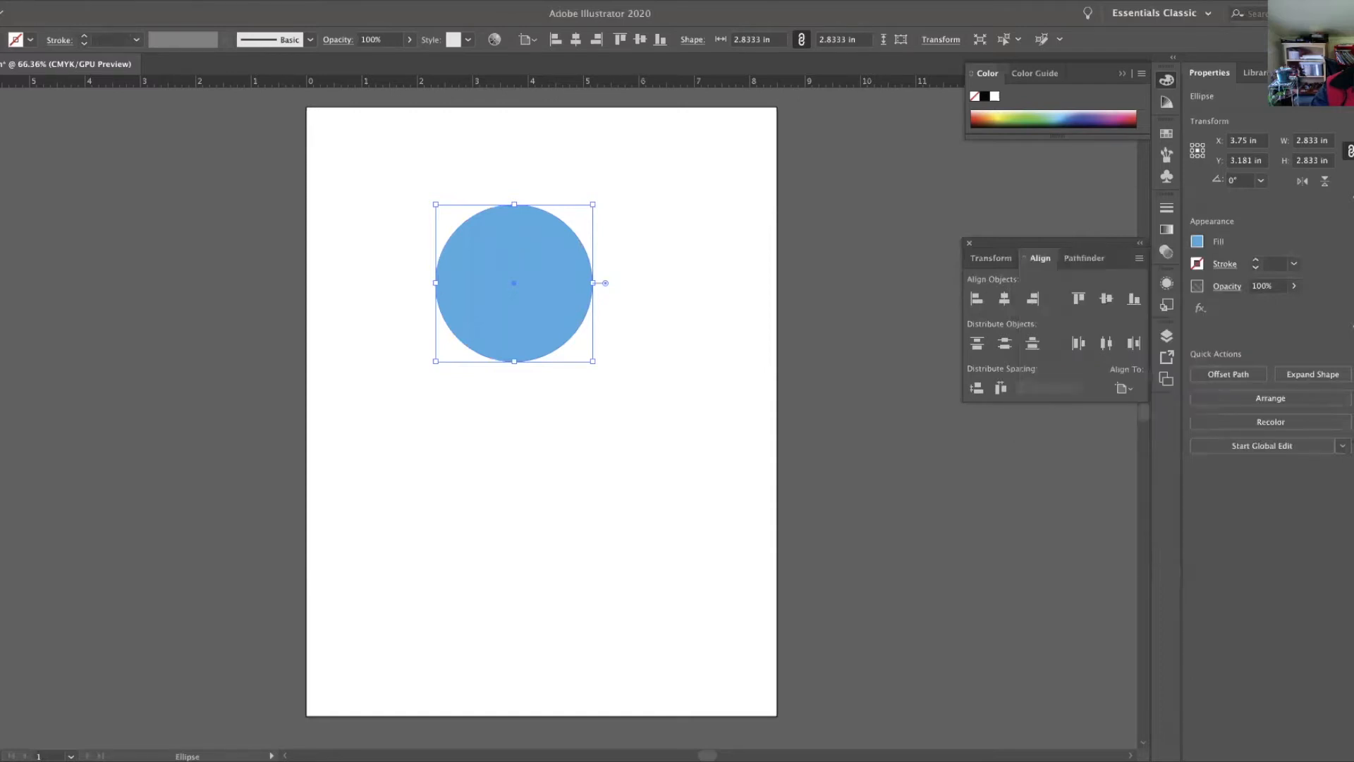
Lighten the circle's fill to the pale blue 7BD1EF using the Color Picker.
double_click(1, 529)
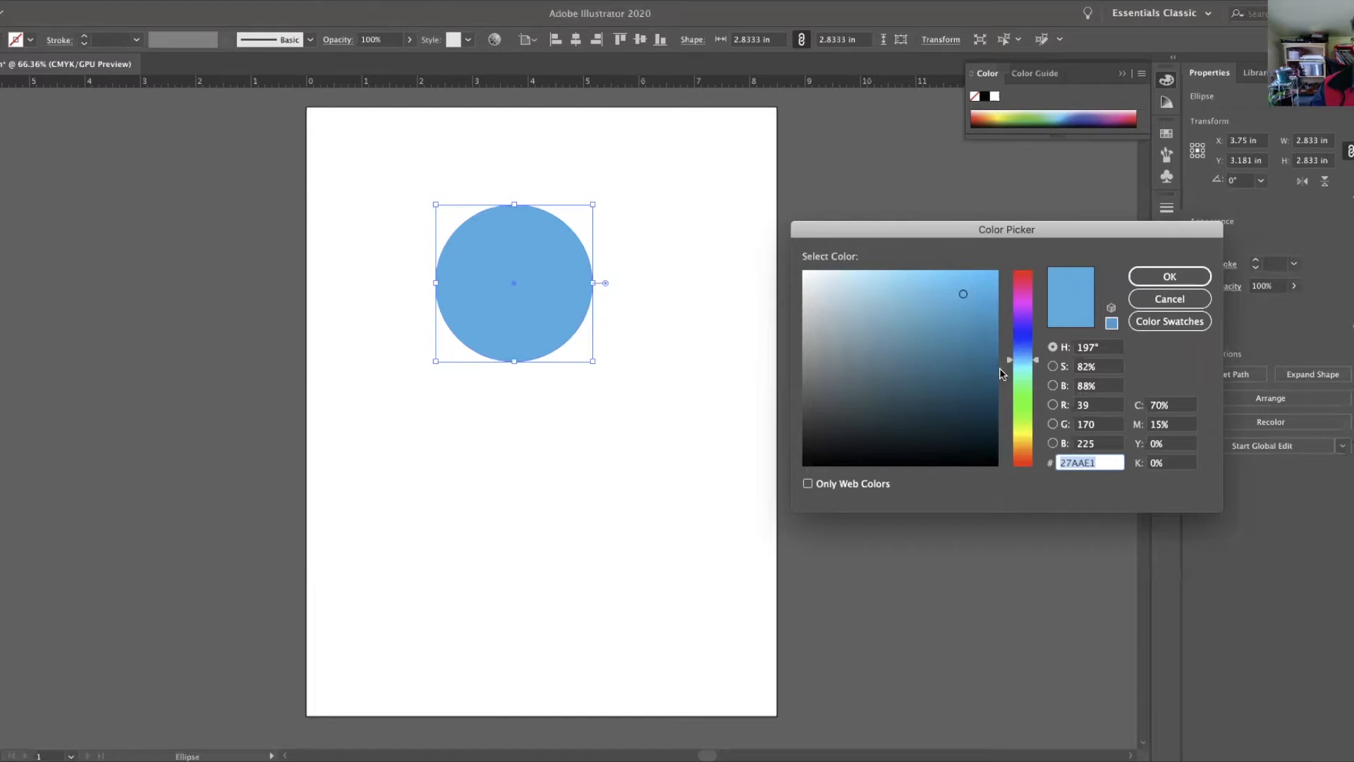
mouse_move(1008, 362)
mouse_down()
mouse_move(1009, 303)
mouse_move(1010, 456)
mouse_move(1009, 303)
mouse_move(1015, 437)
mouse_move(1014, 350)
mouse_up()
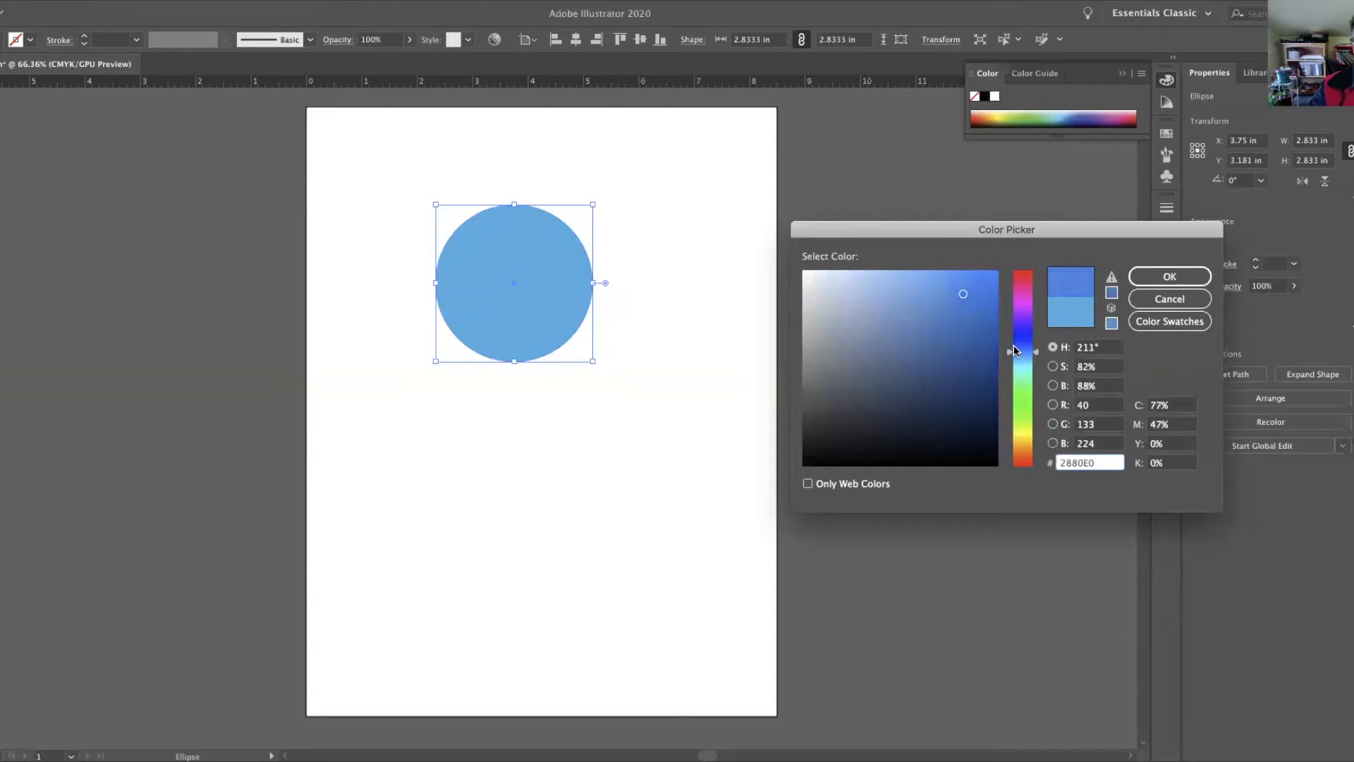
click(1063, 316)
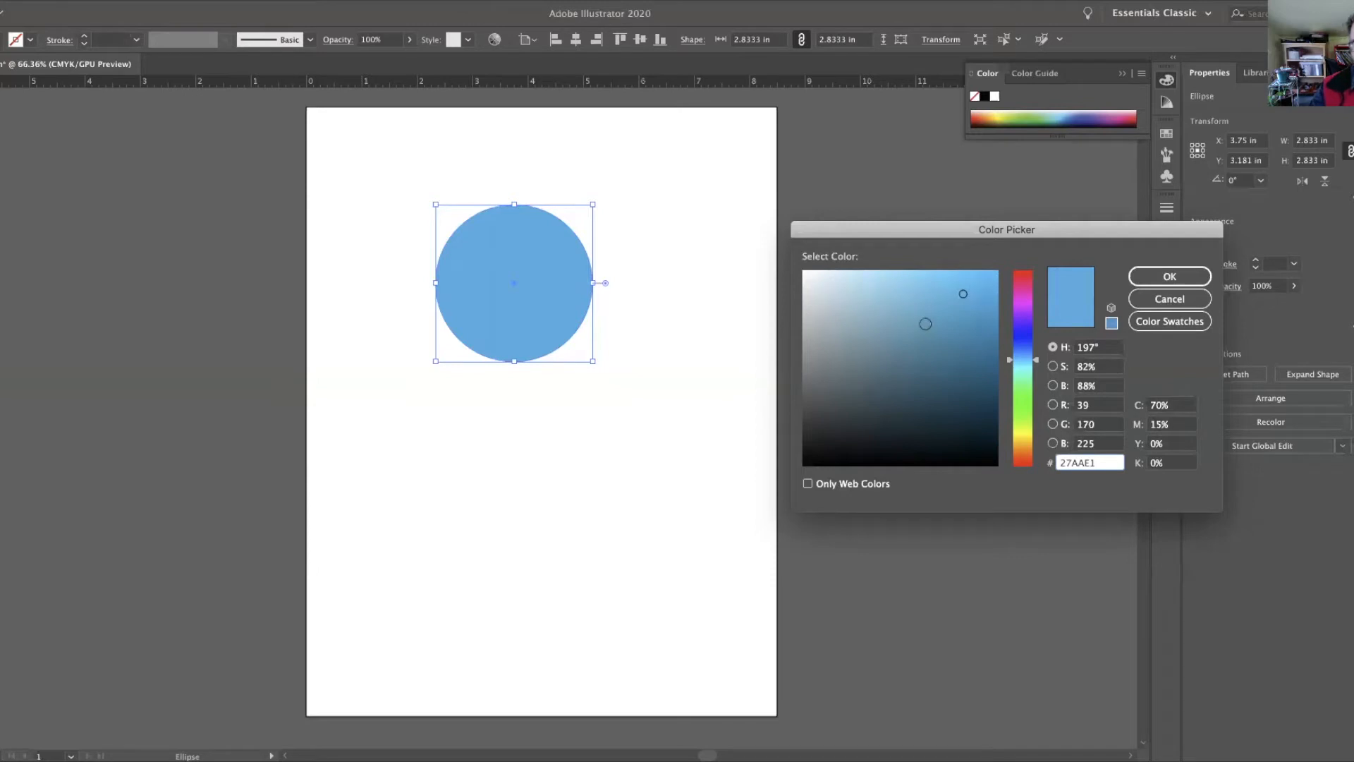
mouse_move(962, 293)
mouse_down()
mouse_move(970, 280)
mouse_move(974, 414)
mouse_move(970, 278)
mouse_move(992, 275)
mouse_move(825, 282)
mouse_move(838, 402)
mouse_move(883, 303)
mouse_move(917, 284)
mouse_move(900, 282)
mouse_up()
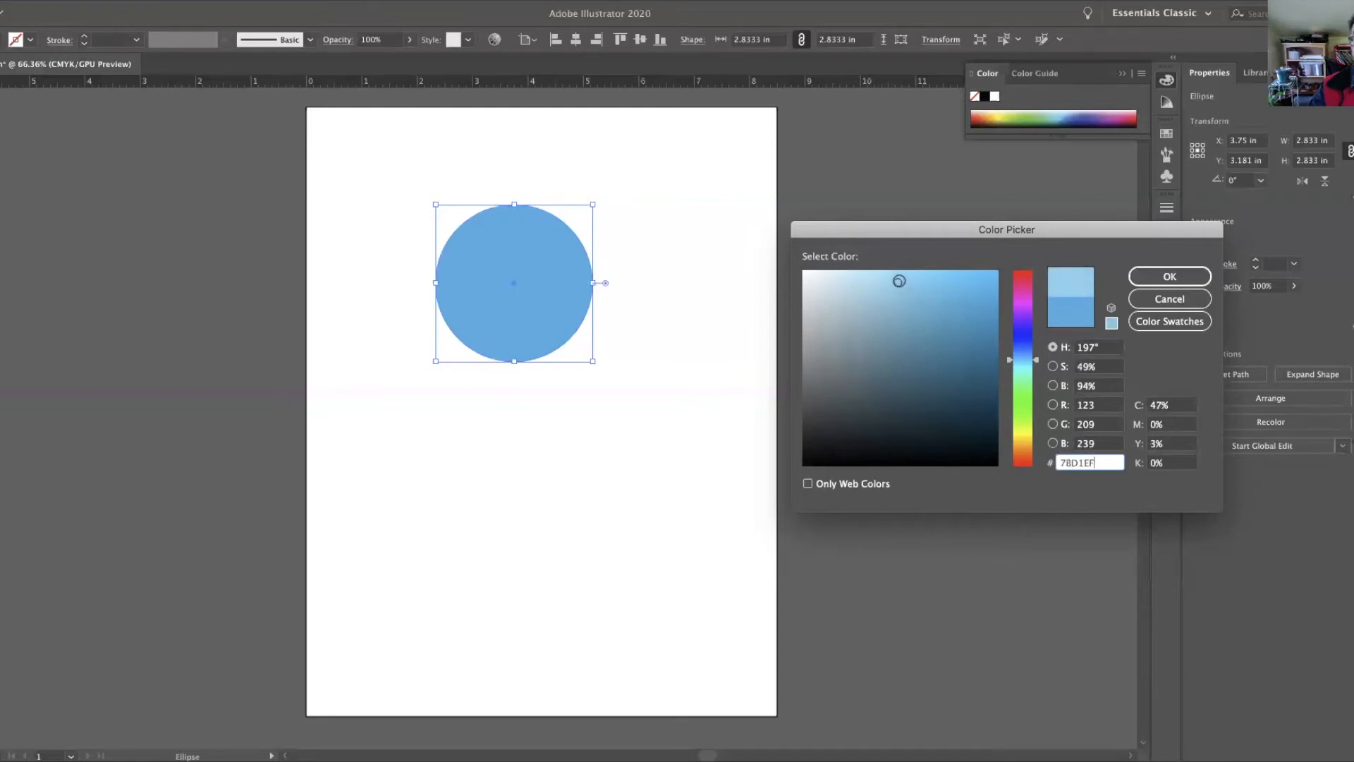
click(1164, 280)
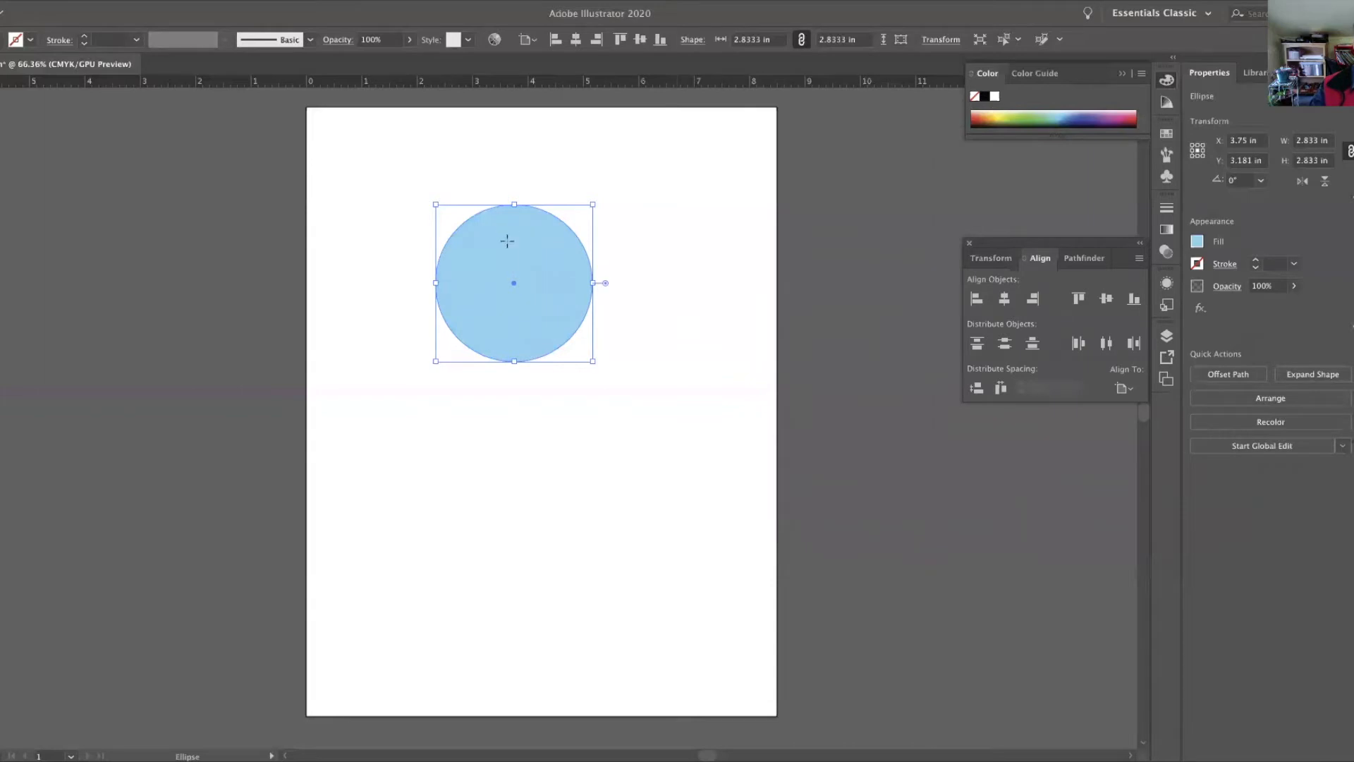
Move the circle about 1.4 in to the left, then close and redisplay the Align options.
drag(474, 251, 398, 248)
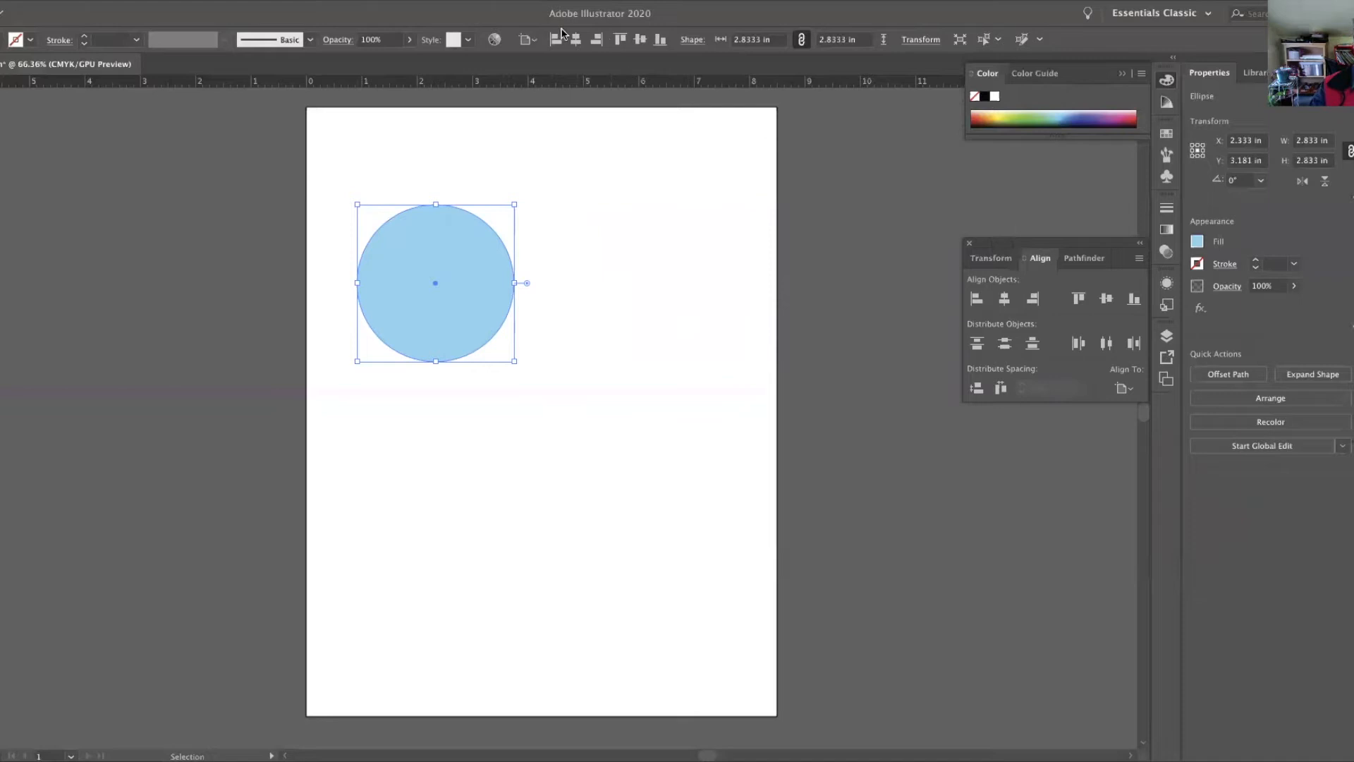
click(968, 245)
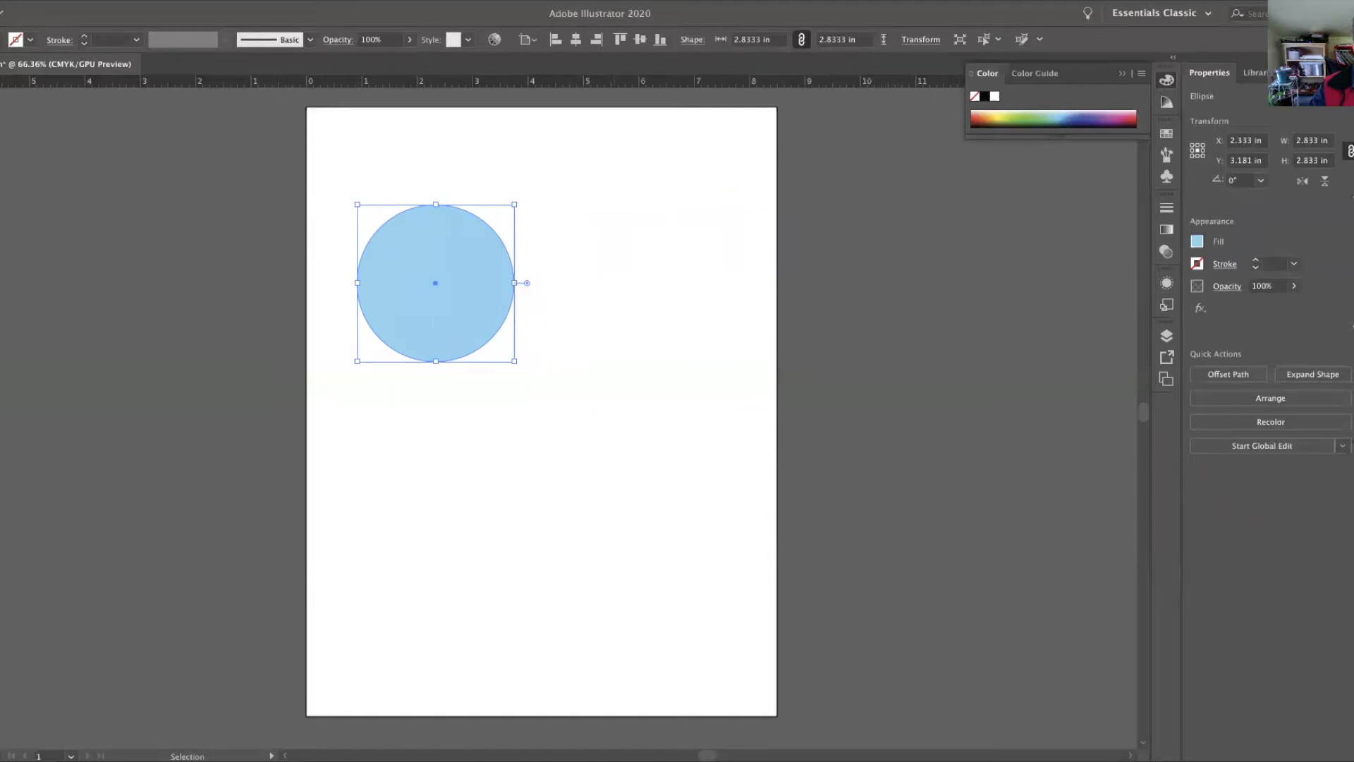
click(291, 0)
click(304, 189)
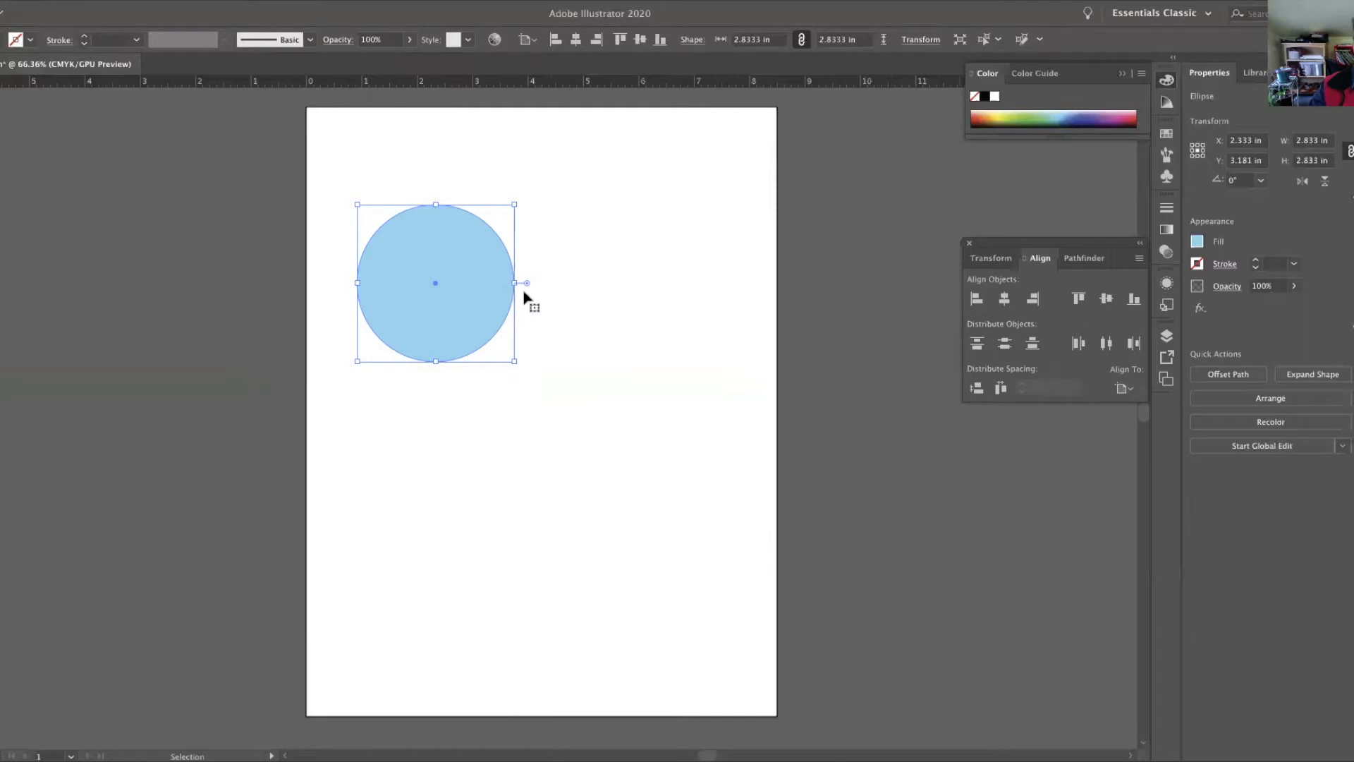
Try aligning the circle to the artboard's right and left sides, then centre it horizontally against the top edge.
click(1005, 300)
click(1033, 300)
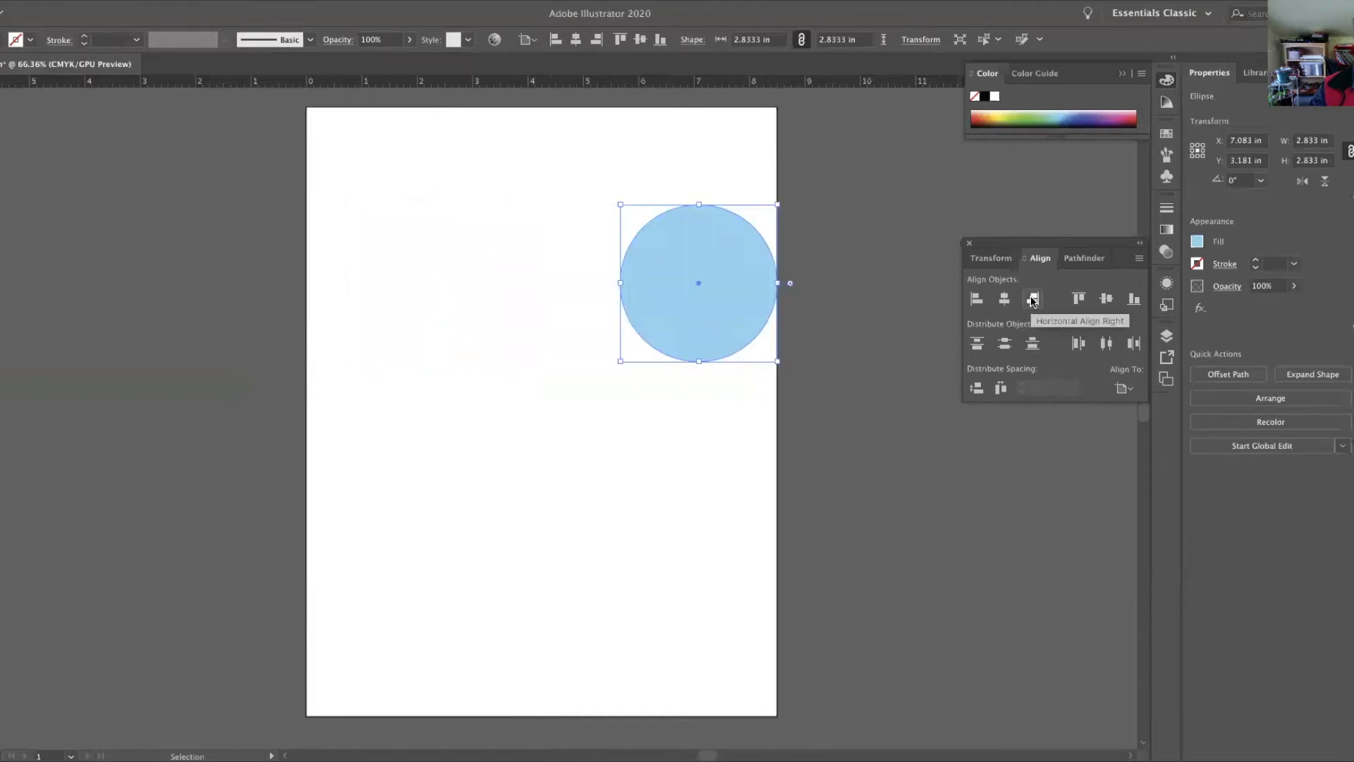
click(975, 300)
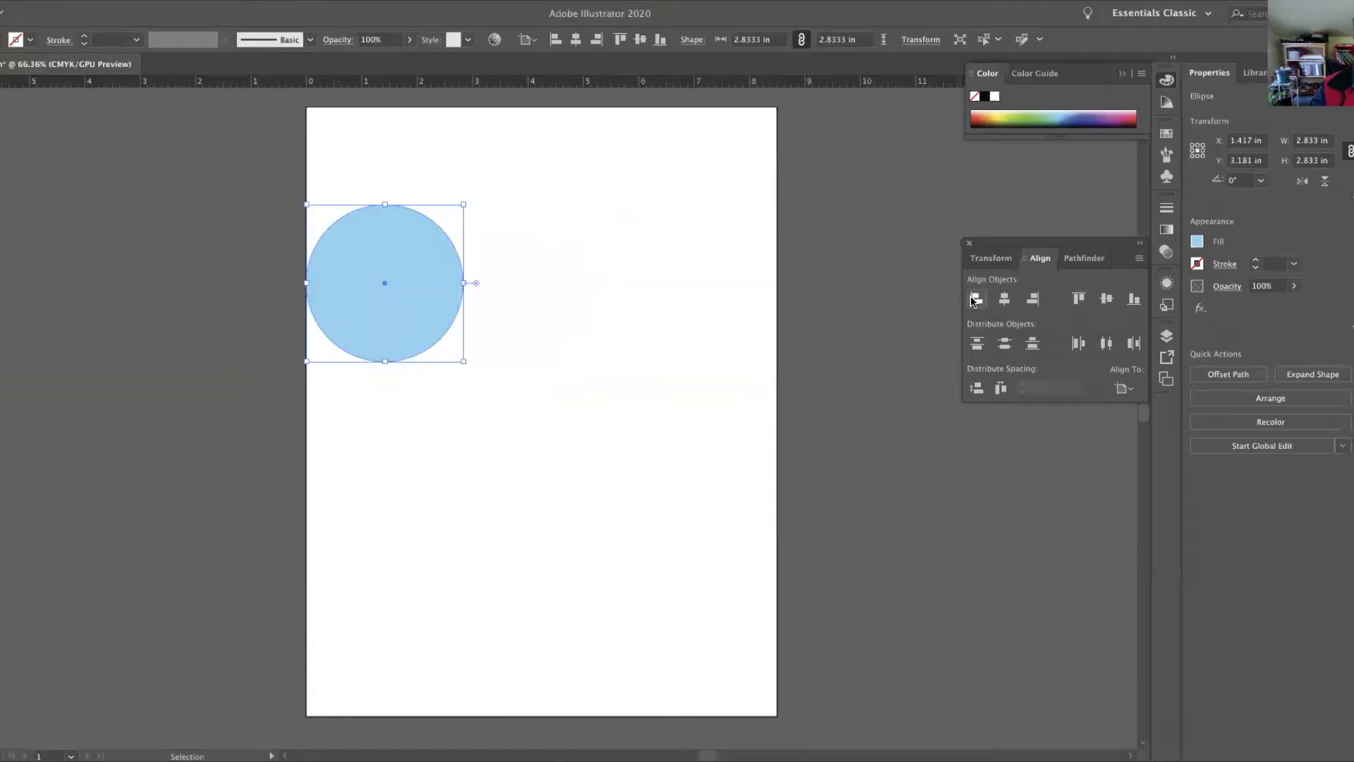
click(1005, 299)
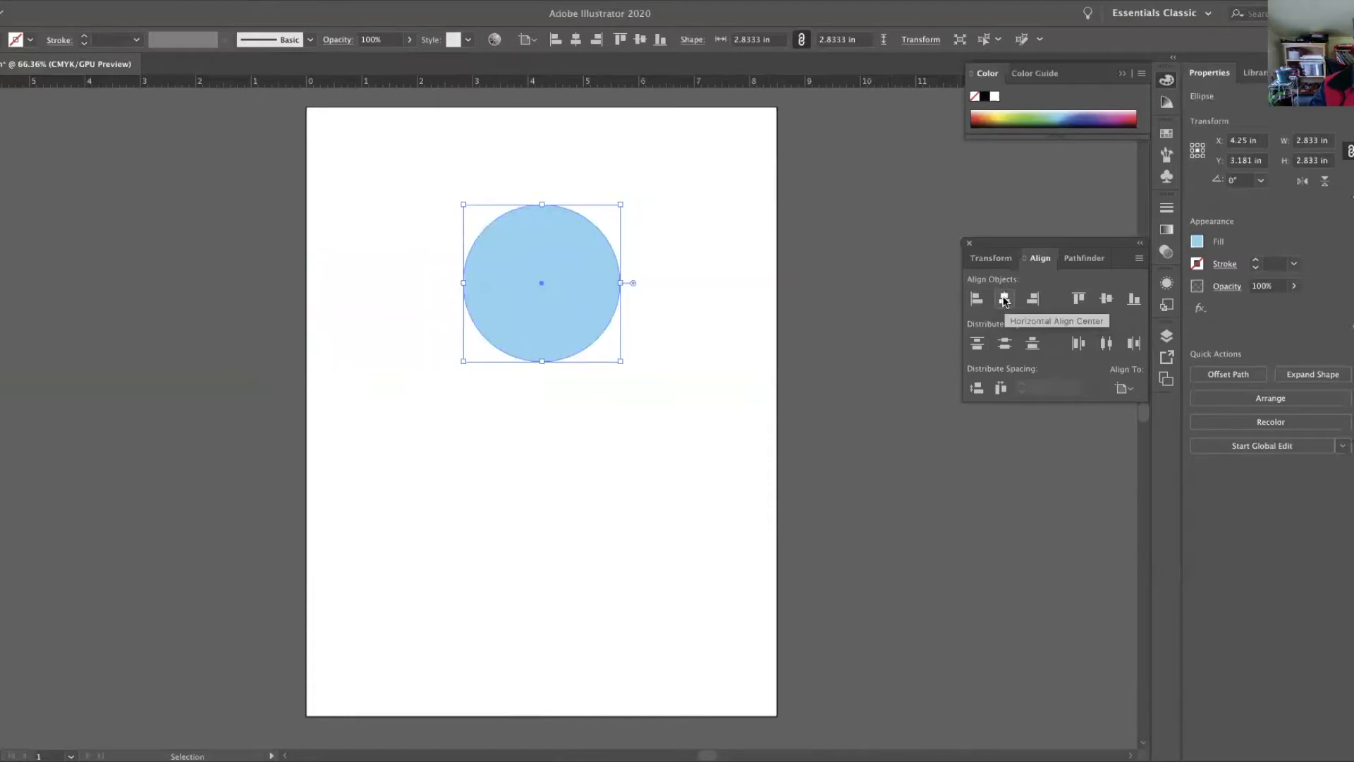
click(1079, 299)
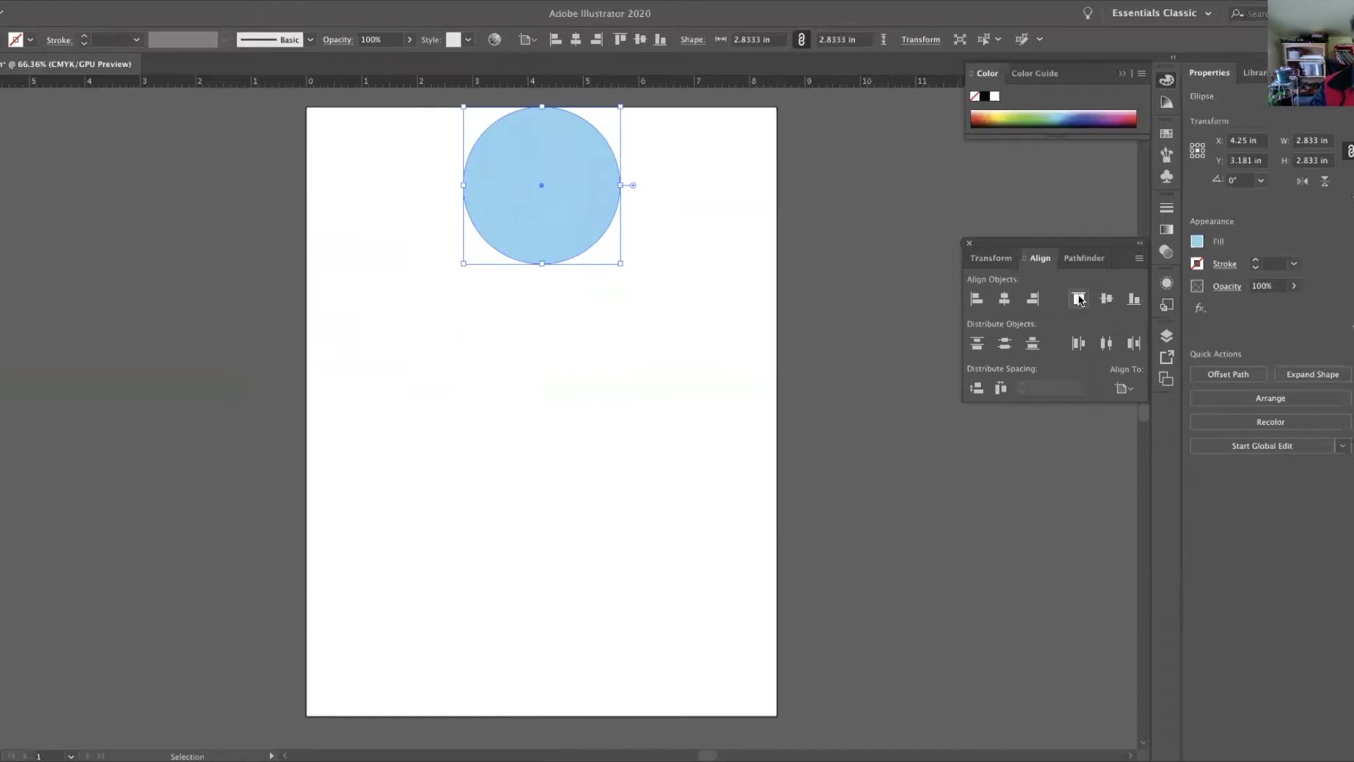
Try aligning the circle to the artboard's bottom edge and to its vertical centre.
click(1133, 300)
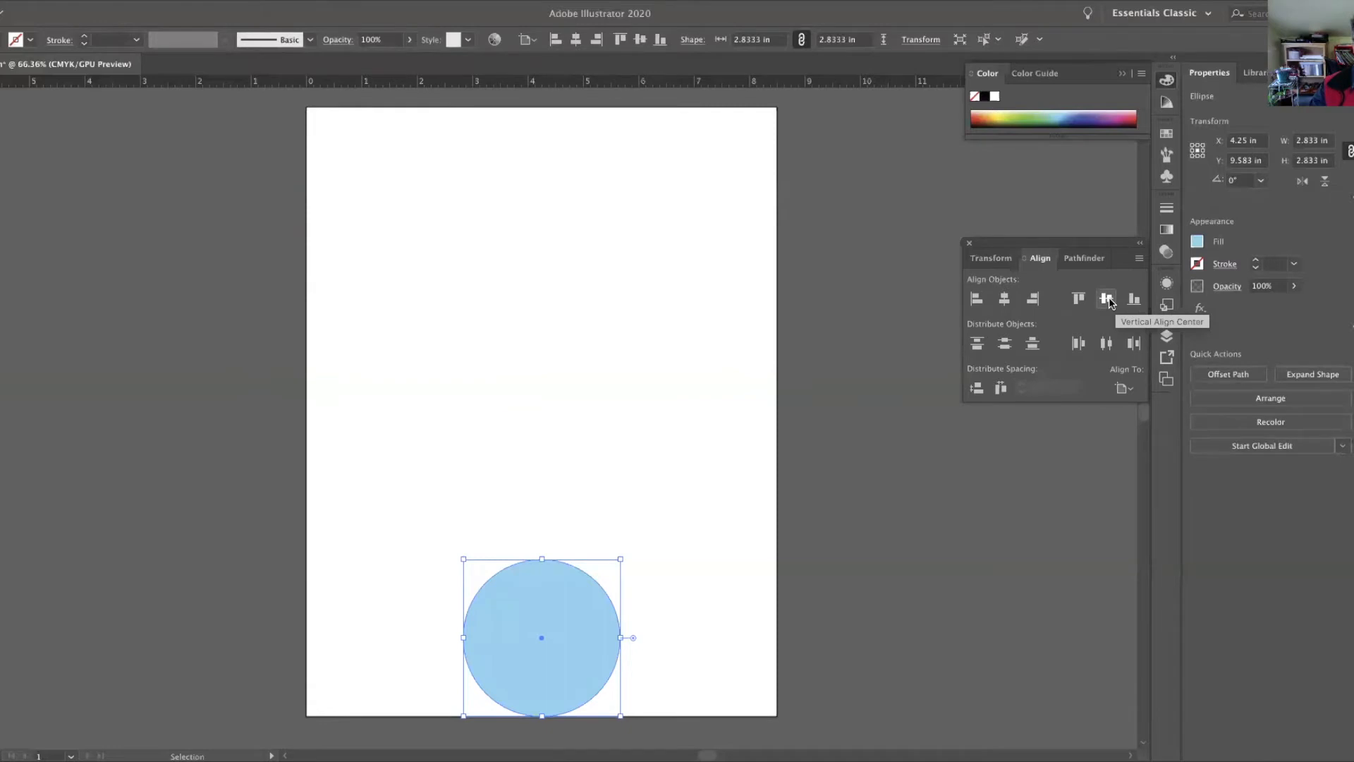
click(1108, 299)
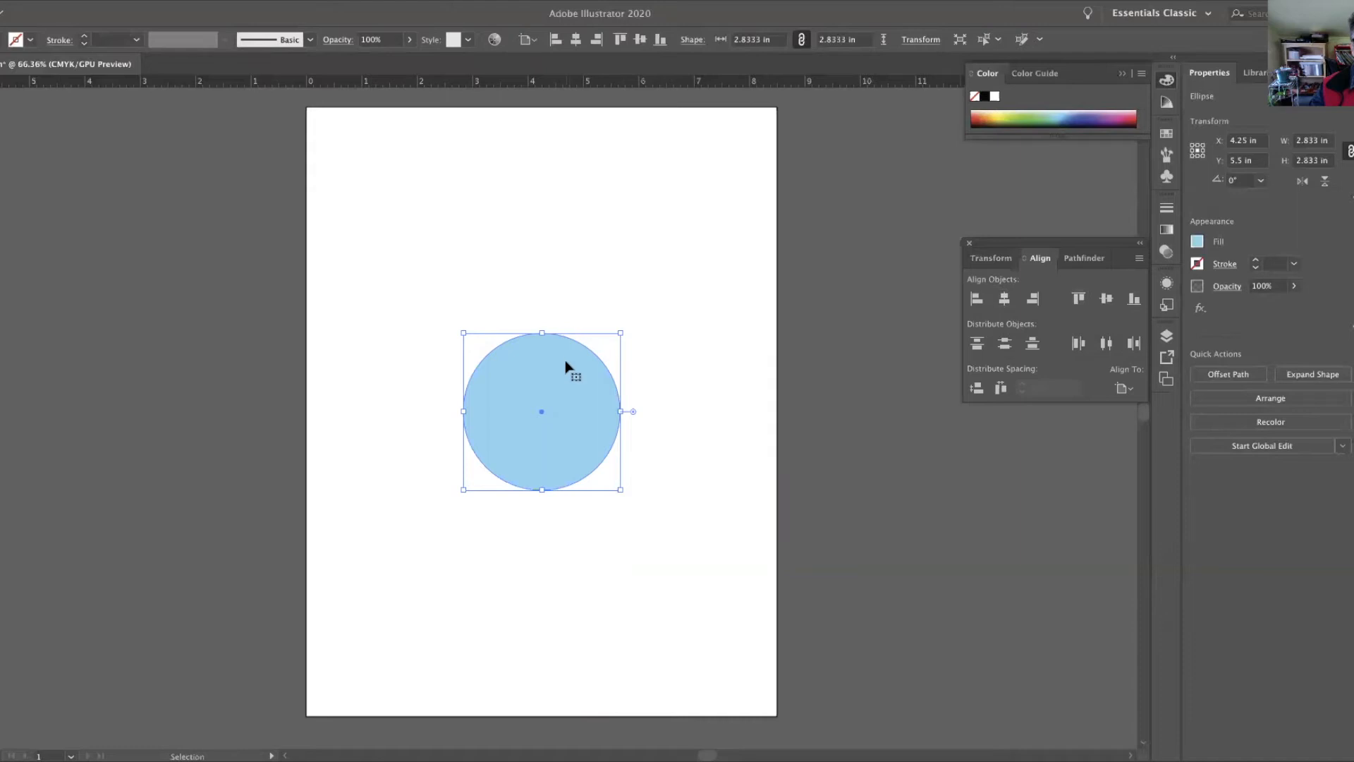
Move the circle up to about 2.5 in from the artboard's top edge and centre it horizontally.
drag(555, 382, 435, 218)
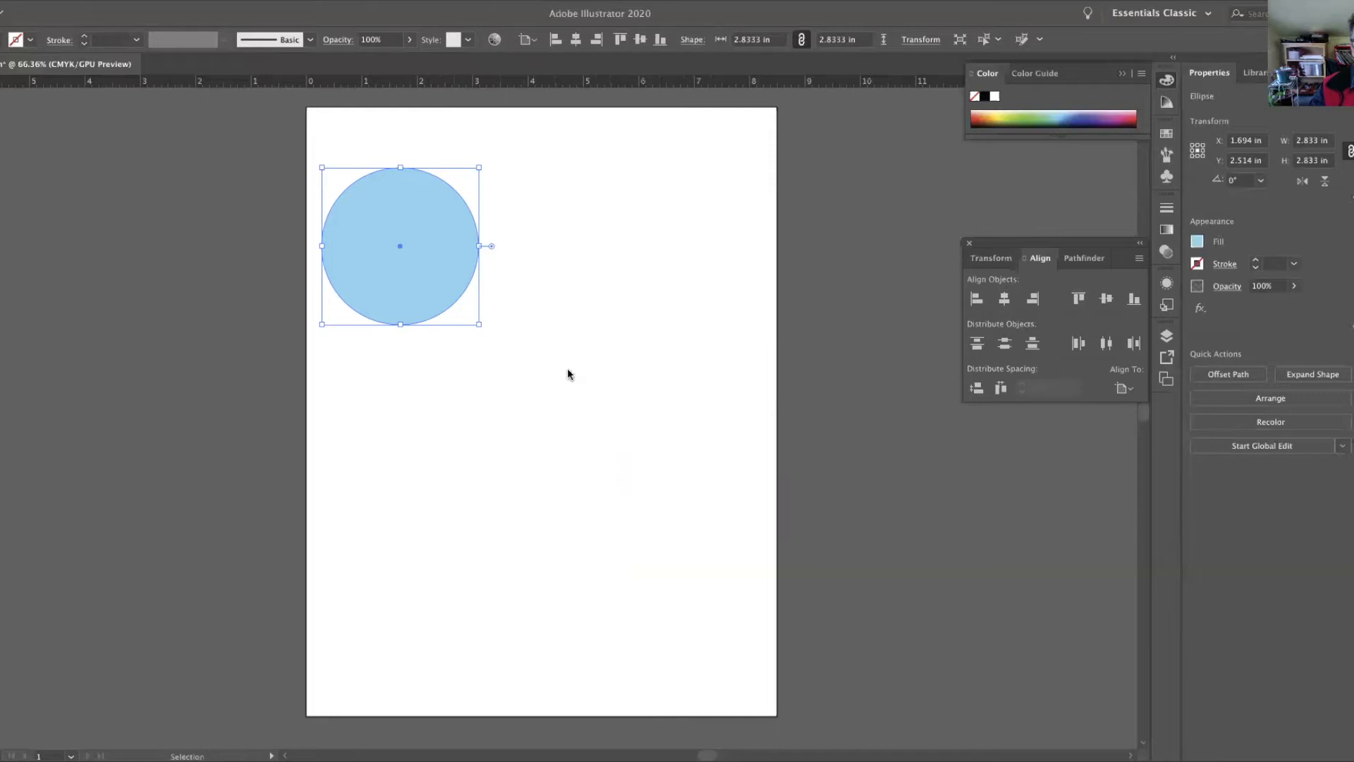
click(1006, 301)
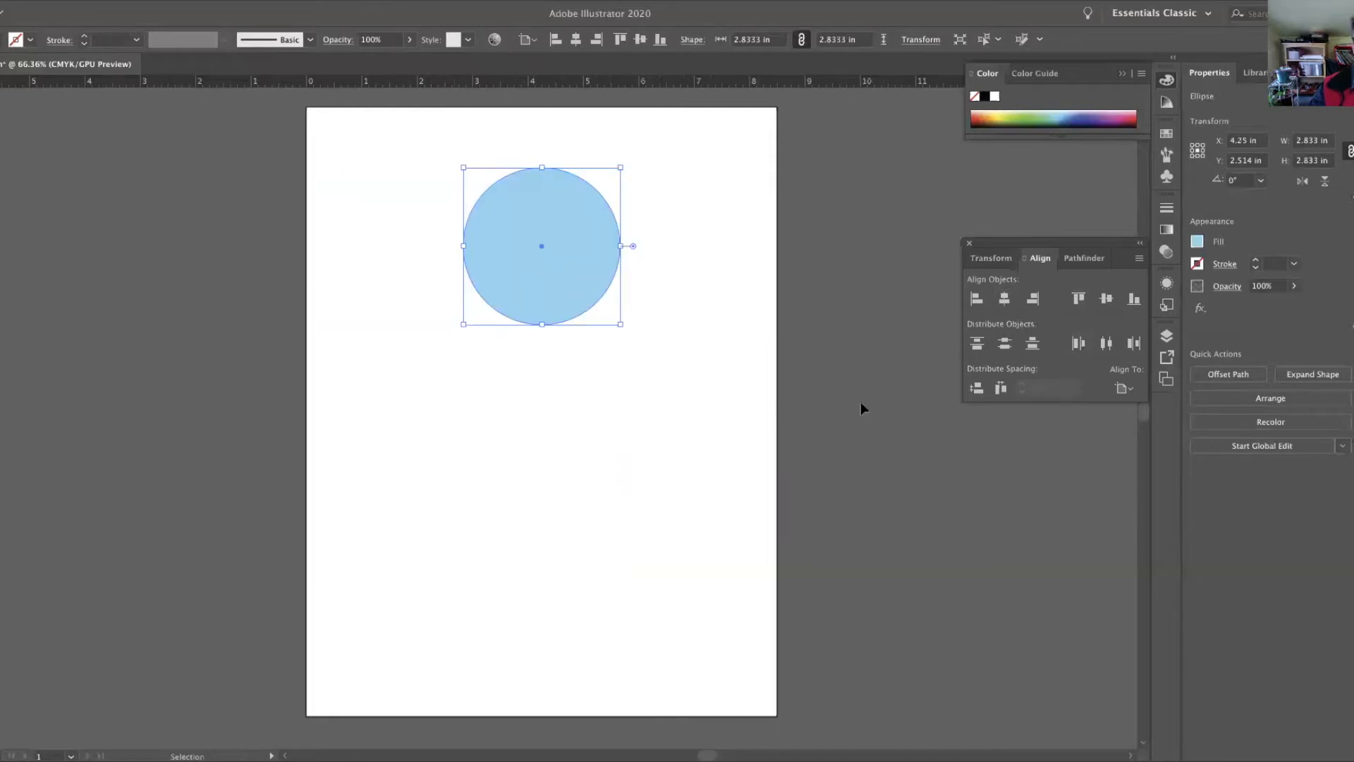
click(688, 351)
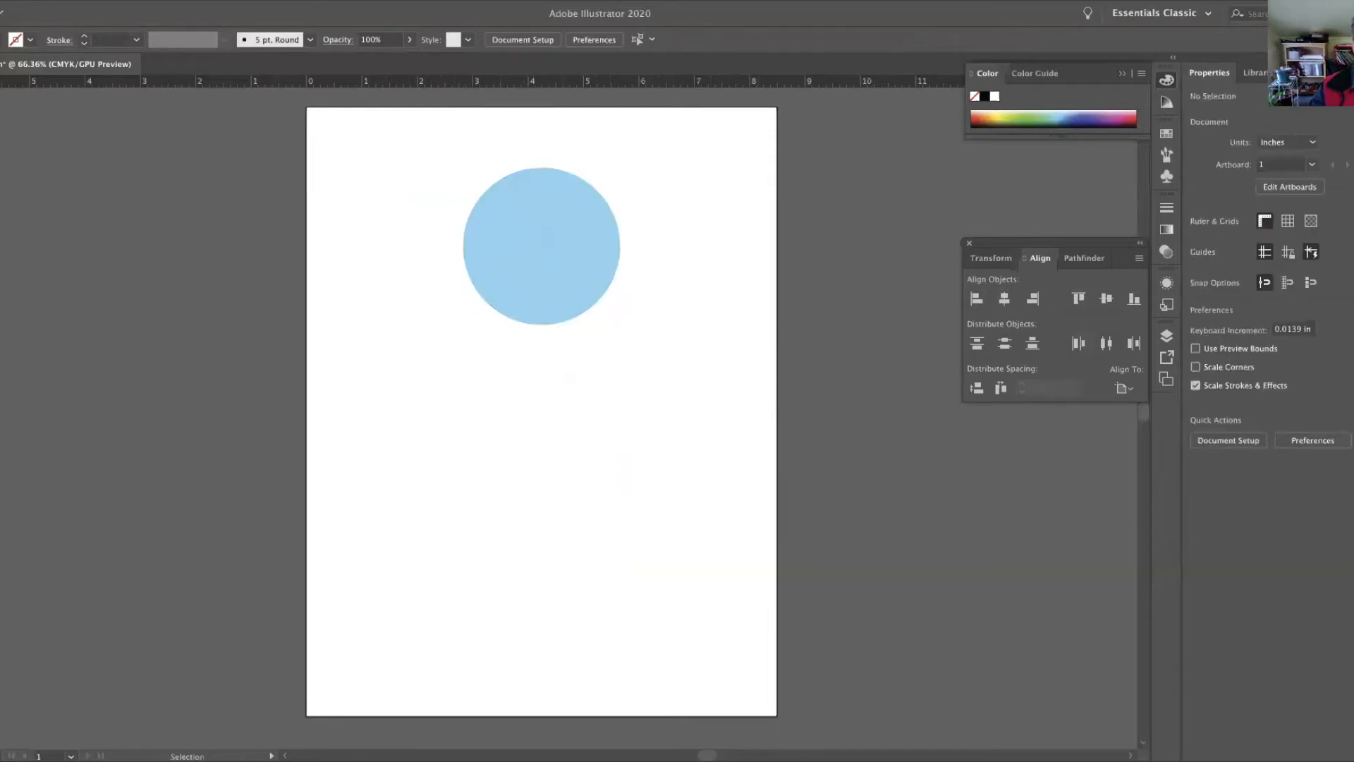
Shrink the circle to about 2.6 by 2.5 in and centre it horizontally on the artboard again.
click(536, 262)
drag(621, 325, 608, 306)
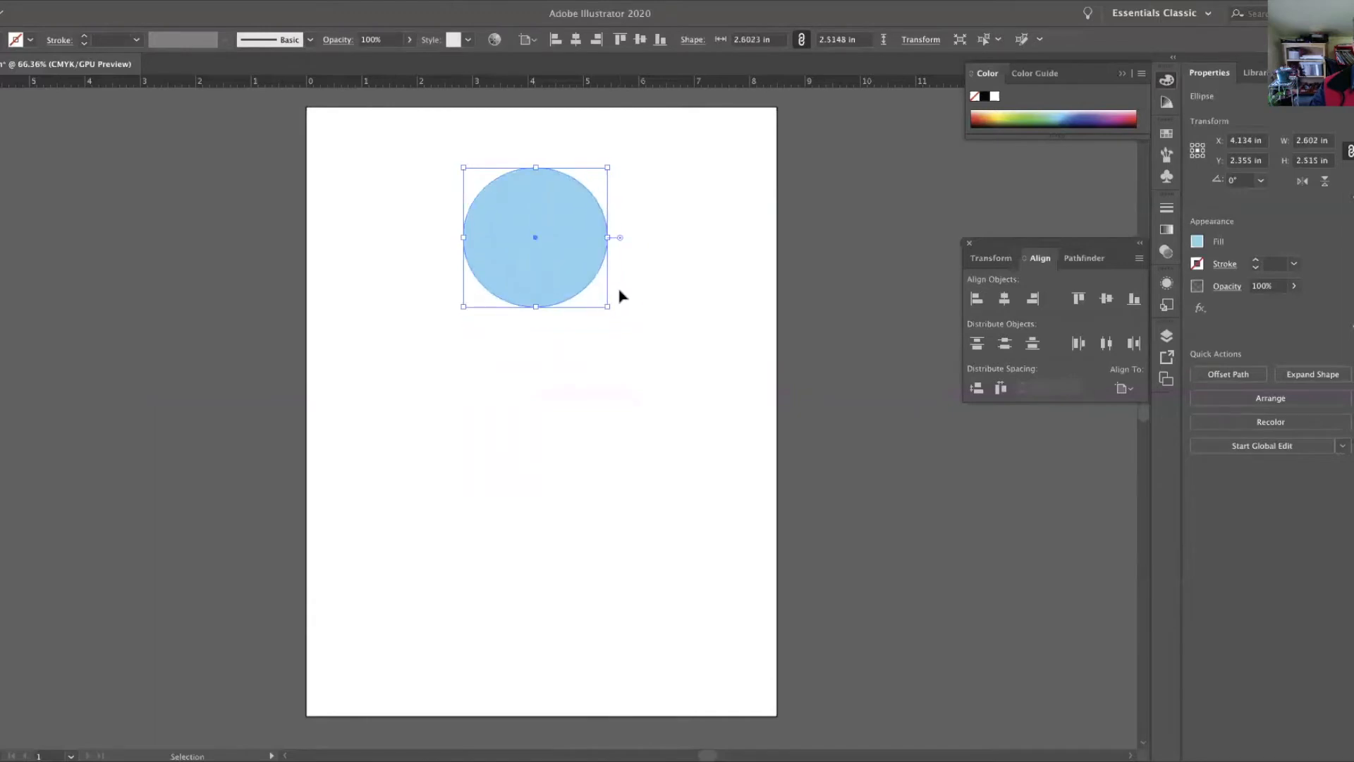
click(1005, 300)
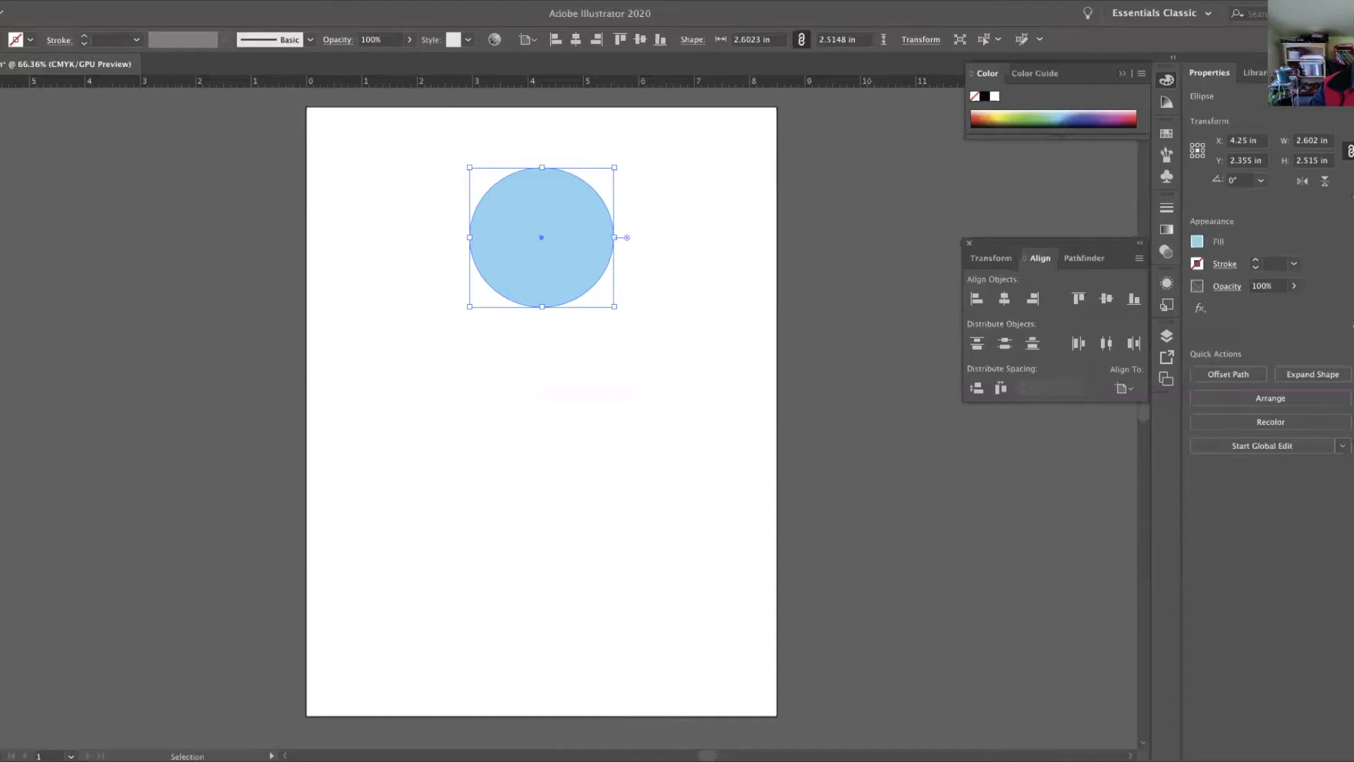
Lighten the circle's fill to the paler blue A2E1F2 with the Color Picker.
click(868, 278)
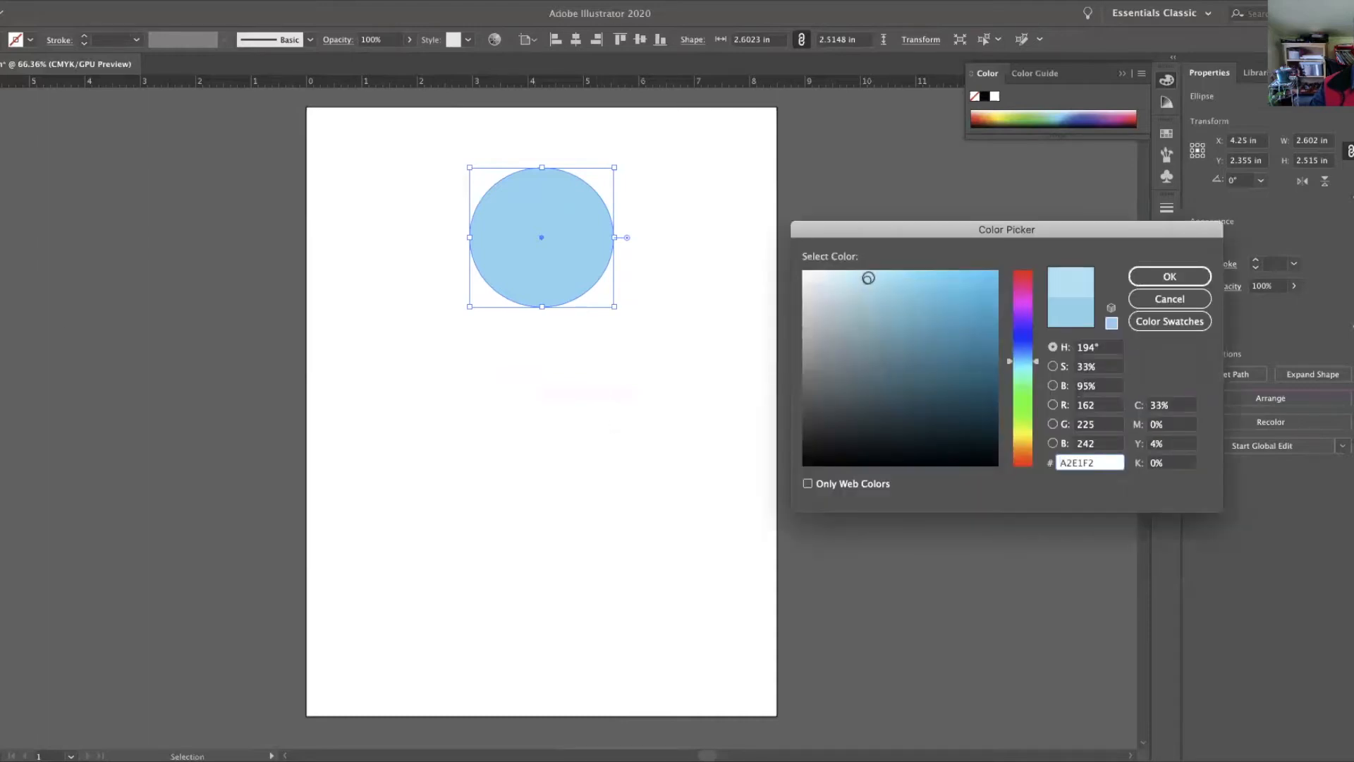
click(1164, 277)
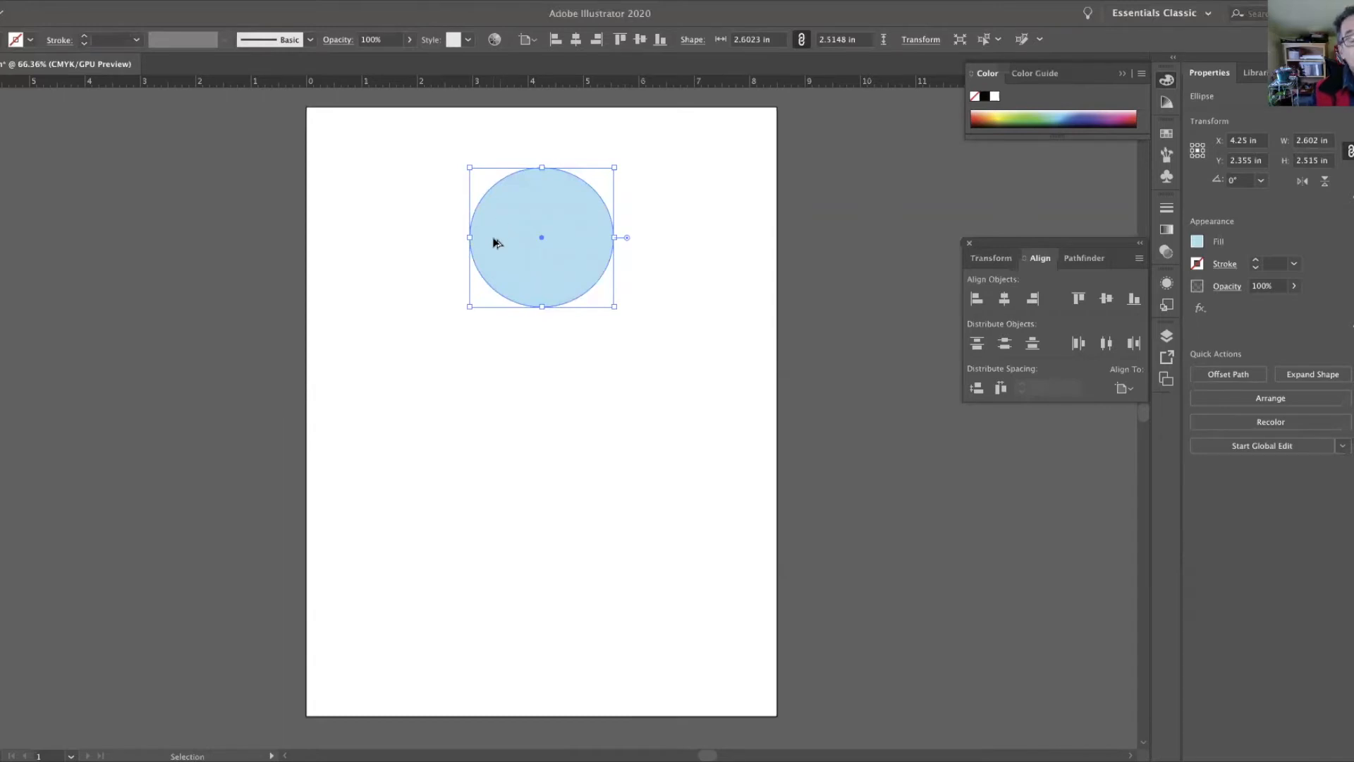
Duplicate the circle just below, slightly overlapping it, and enlarge the copy to about 3.2 by 3.1 in.
drag(513, 238, 477, 355)
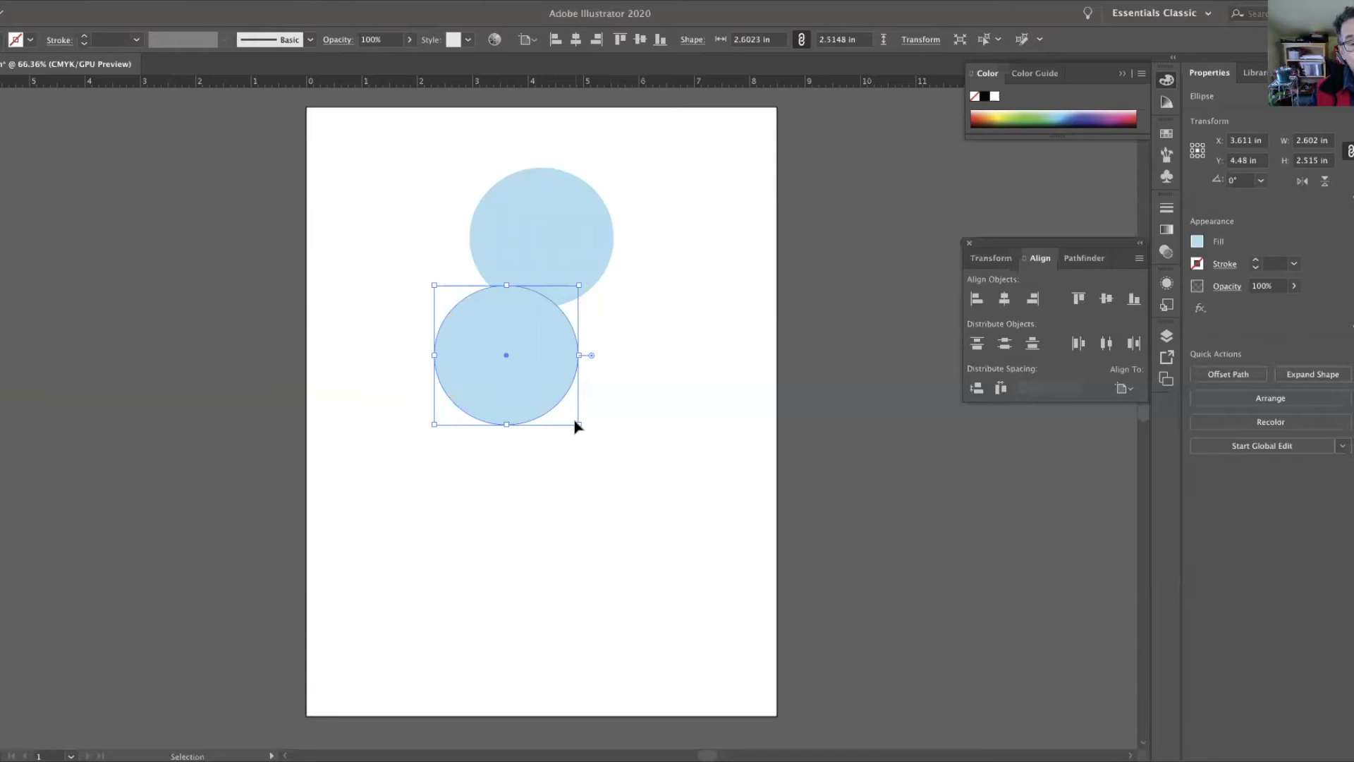
drag(579, 424, 608, 471)
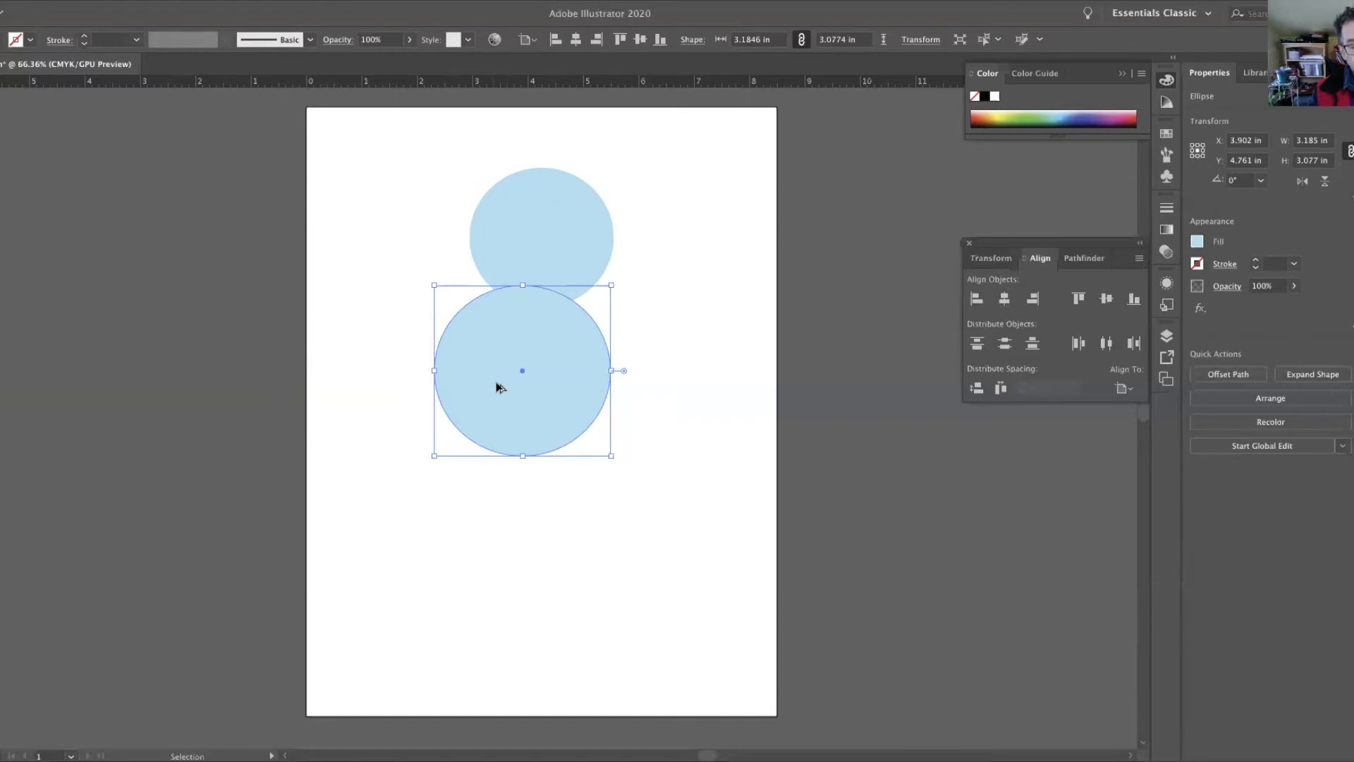
Duplicate the middle circle below itself and enlarge the copy proportionally to about 4.2 by 4.1 in.
drag(498, 389, 484, 533)
drag(480, 534, 481, 534)
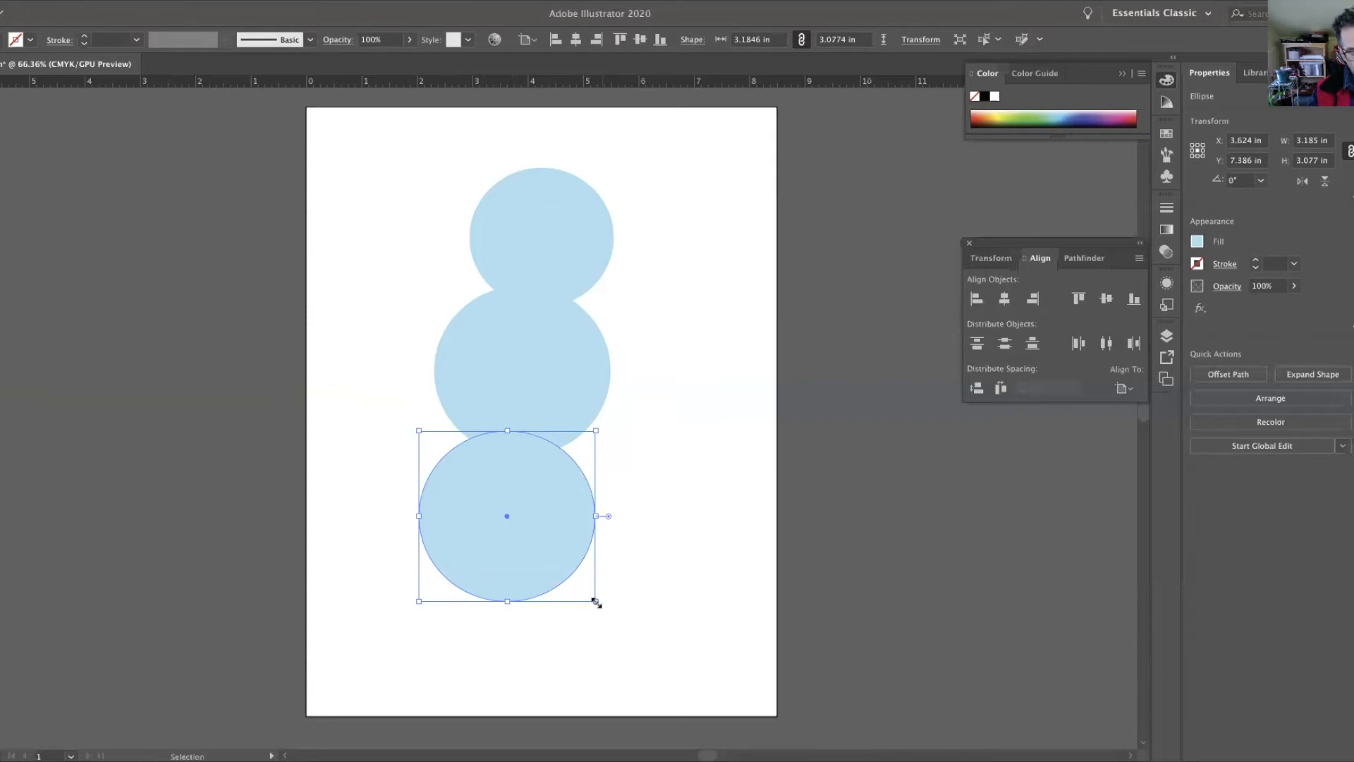
key(shift)
drag(596, 601, 671, 656)
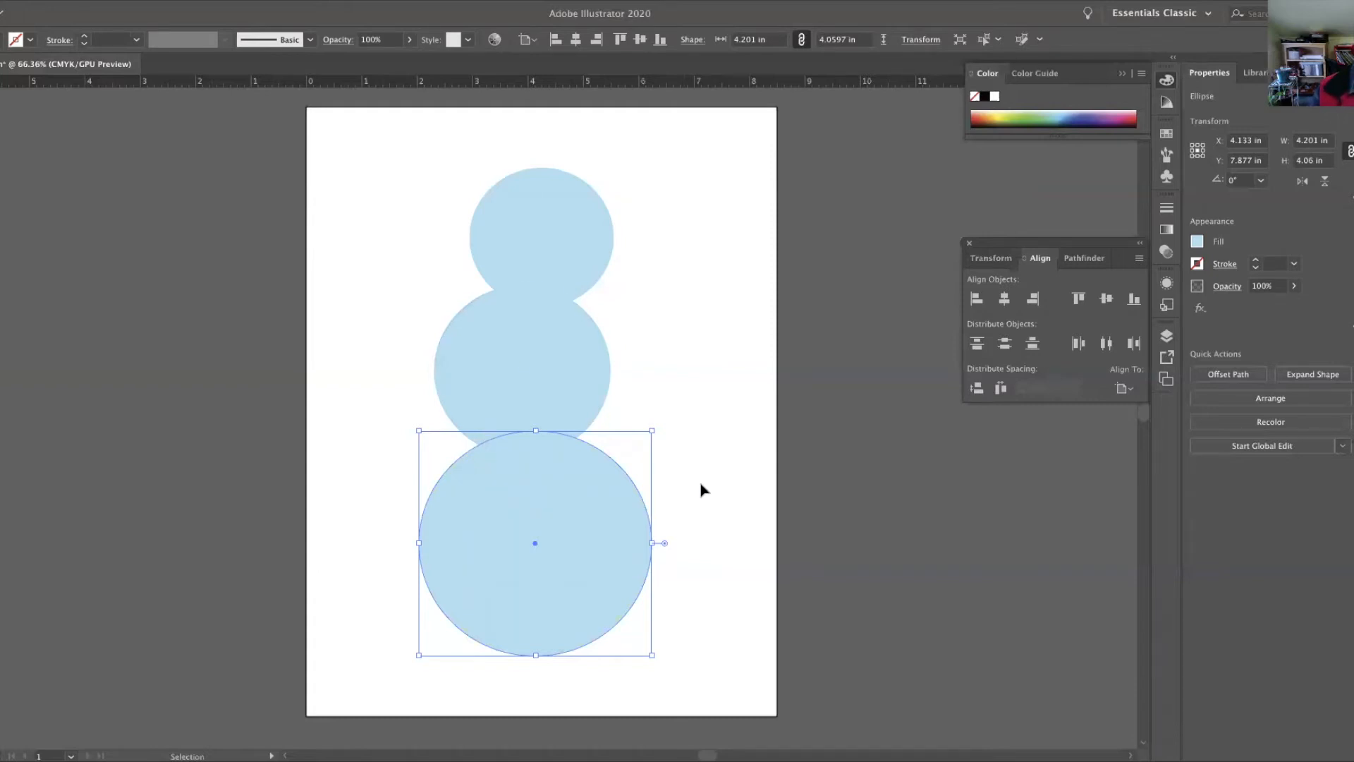
Nudge the largest circle slightly up and to the left, to about X 4.02 in, Y 7.74 in.
key(Up)
key(Up)
key(Up)
key(Up)
key(Up)
key(Up)
key(Up)
key(Up)
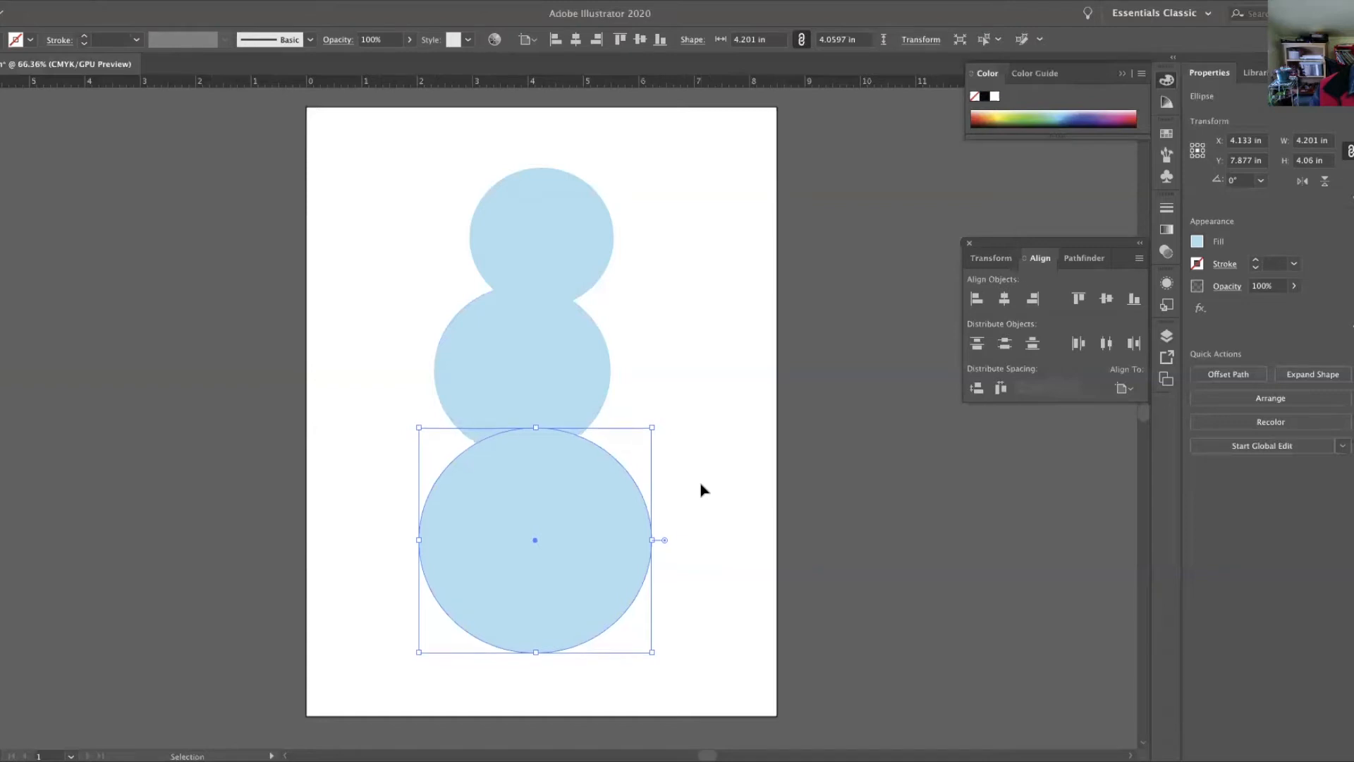
key(Down)
key(Down)
key(Down)
key(Down)
key(Down)
key(Down)
key(Down)
key(Left)
key(Left)
key(Left)
key(Left)
key(Left)
key(Left)
key(Left)
key(Left)
key(Left)
key(Down)
key(Down)
key(Down)
key(Down)
key(Down)
key(Down)
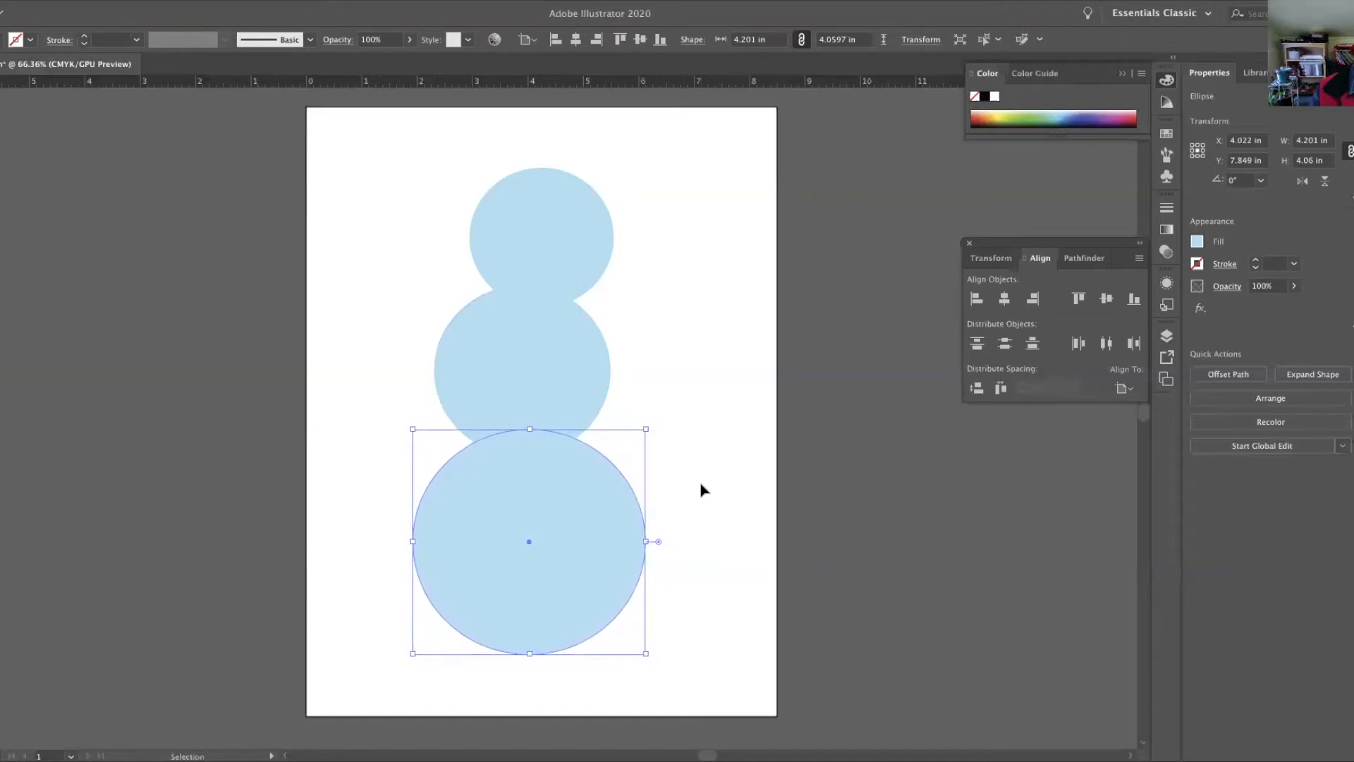
key(Left)
key(Left)
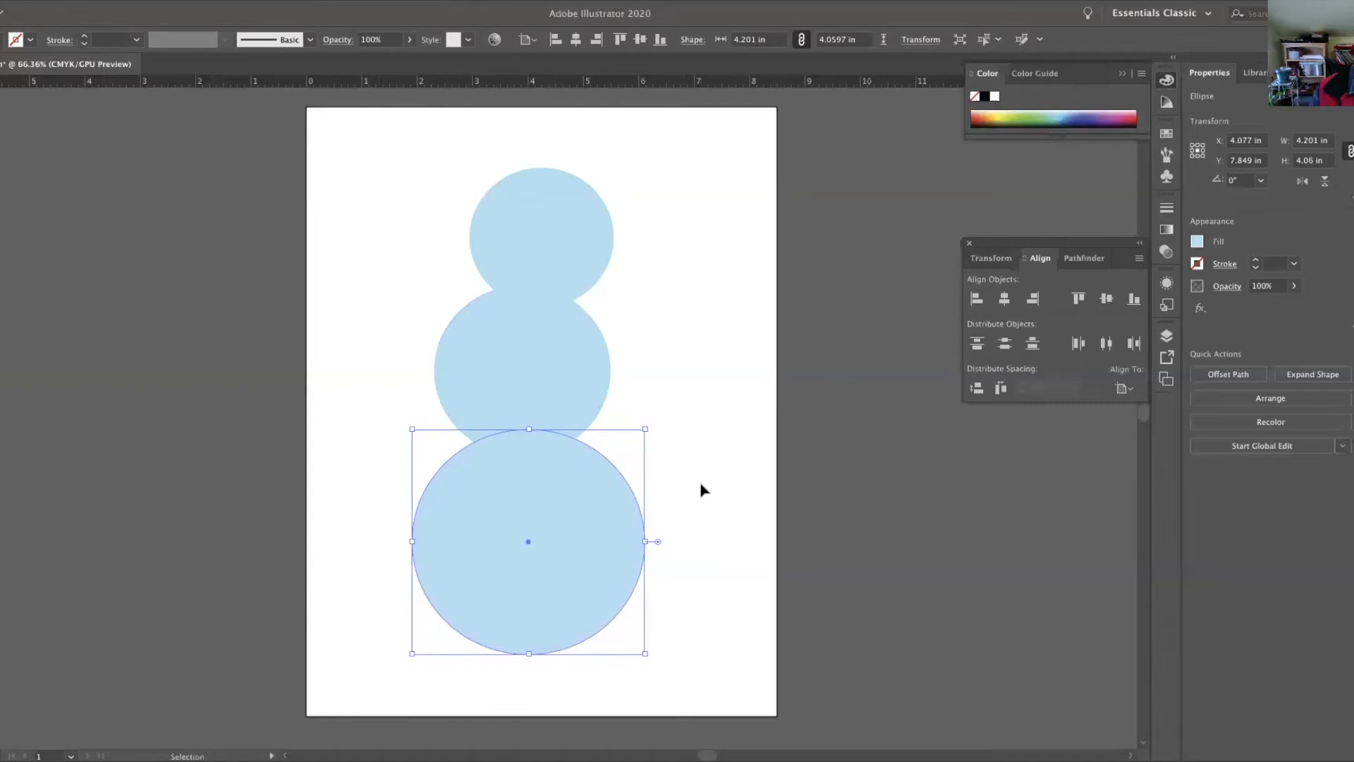
key(Up)
key(Up)
key(Up)
key(Up)
key(Up)
key(Up)
key(Up)
key(Up)
key(Up)
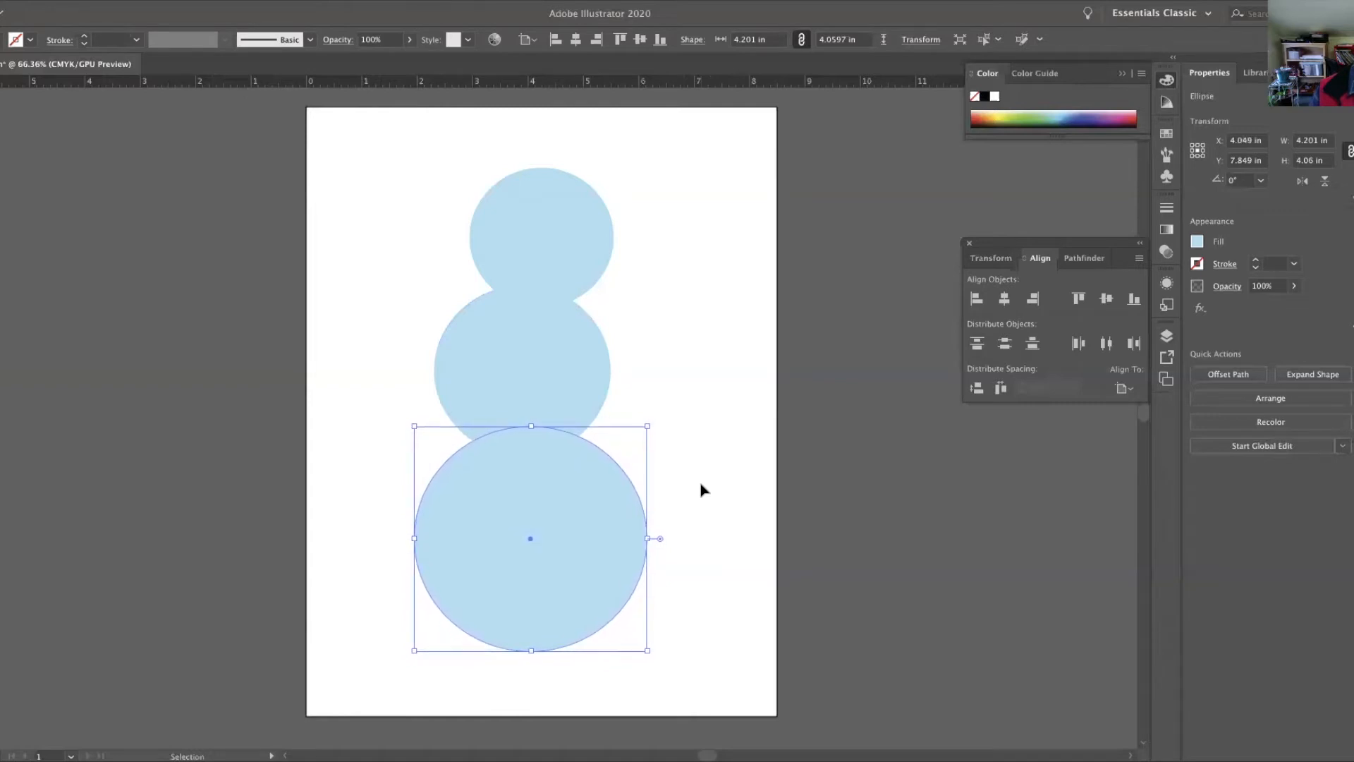
key(Left)
key(Up)
key(Up)
key(Up)
key(Up)
key(Up)
key(Up)
key(Up)
key(Up)
key(Left)
key(Left)
key(Left)
key(Left)
key(Left)
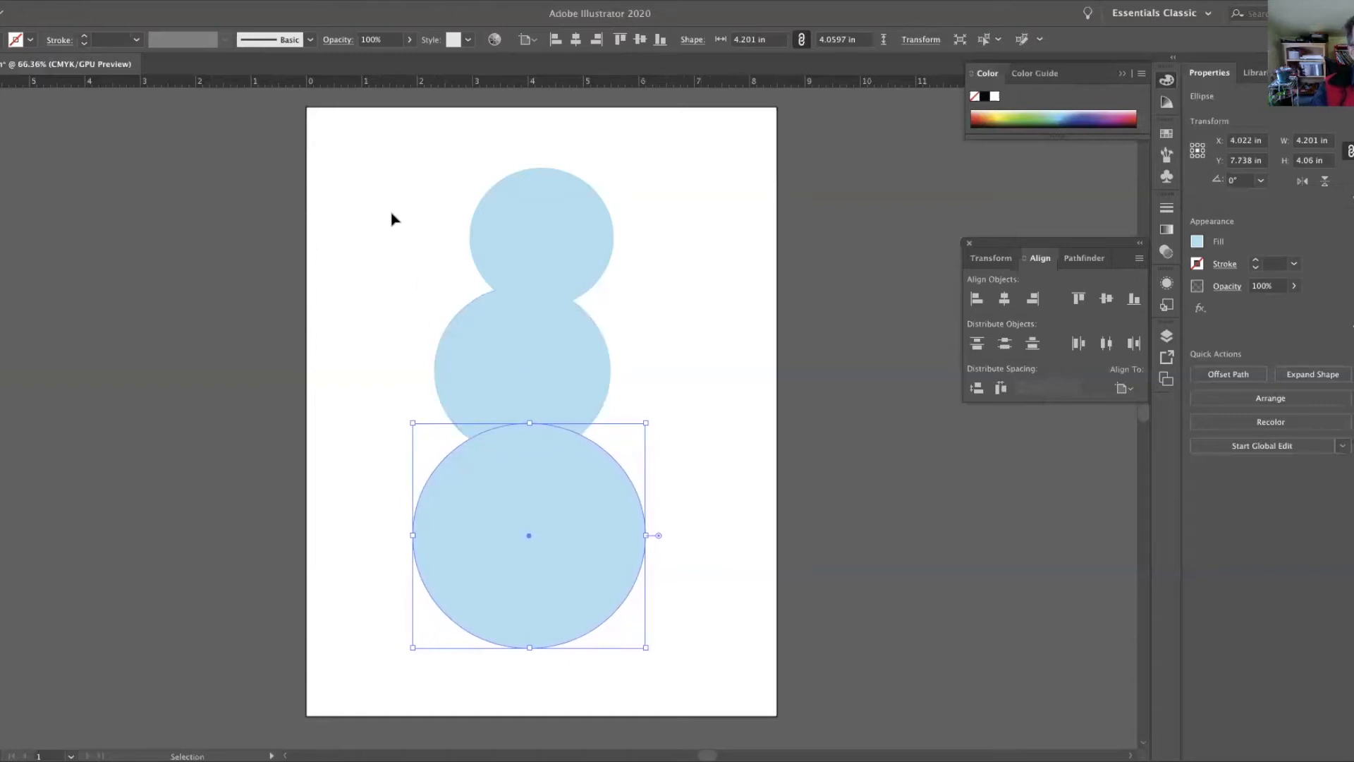
Try centring all three circles horizontally on the artboard, then undo the alignment and deselect them.
drag(356, 128, 738, 722)
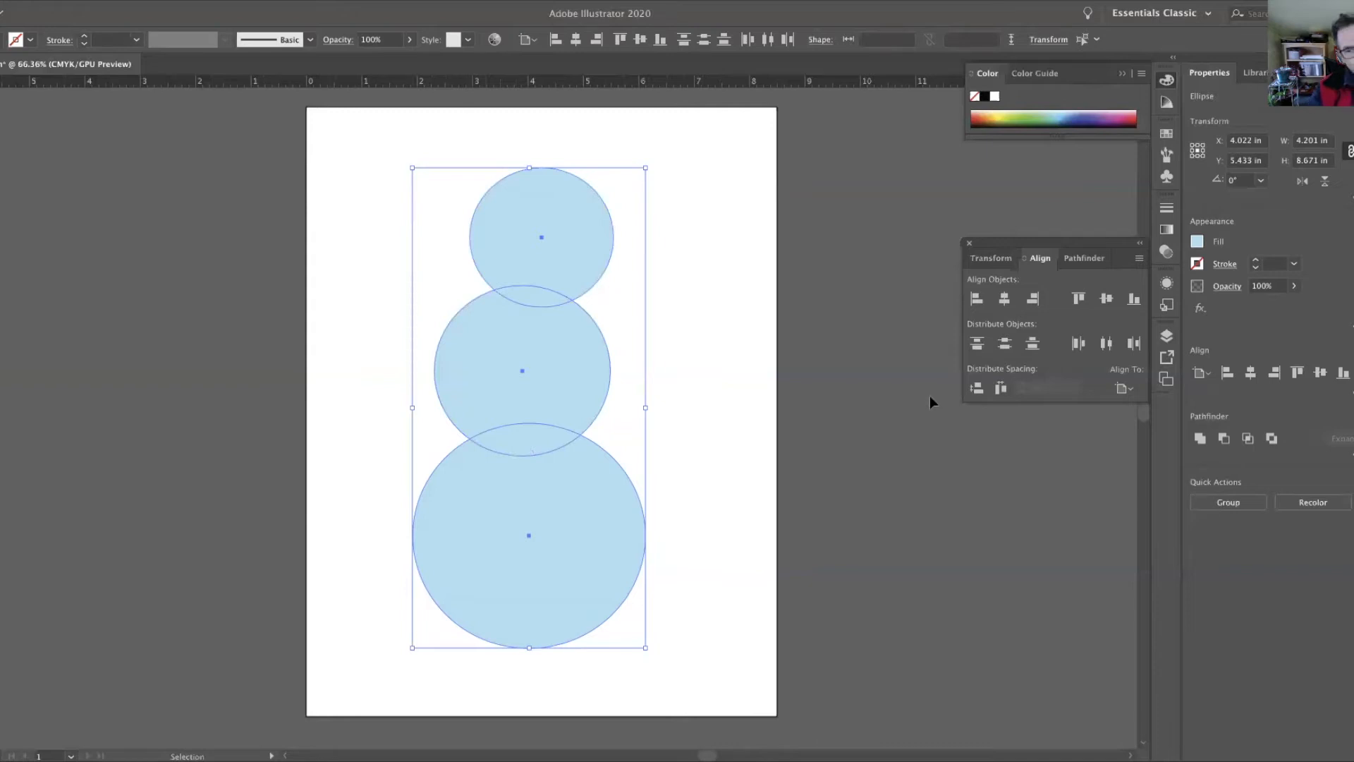
click(1003, 299)
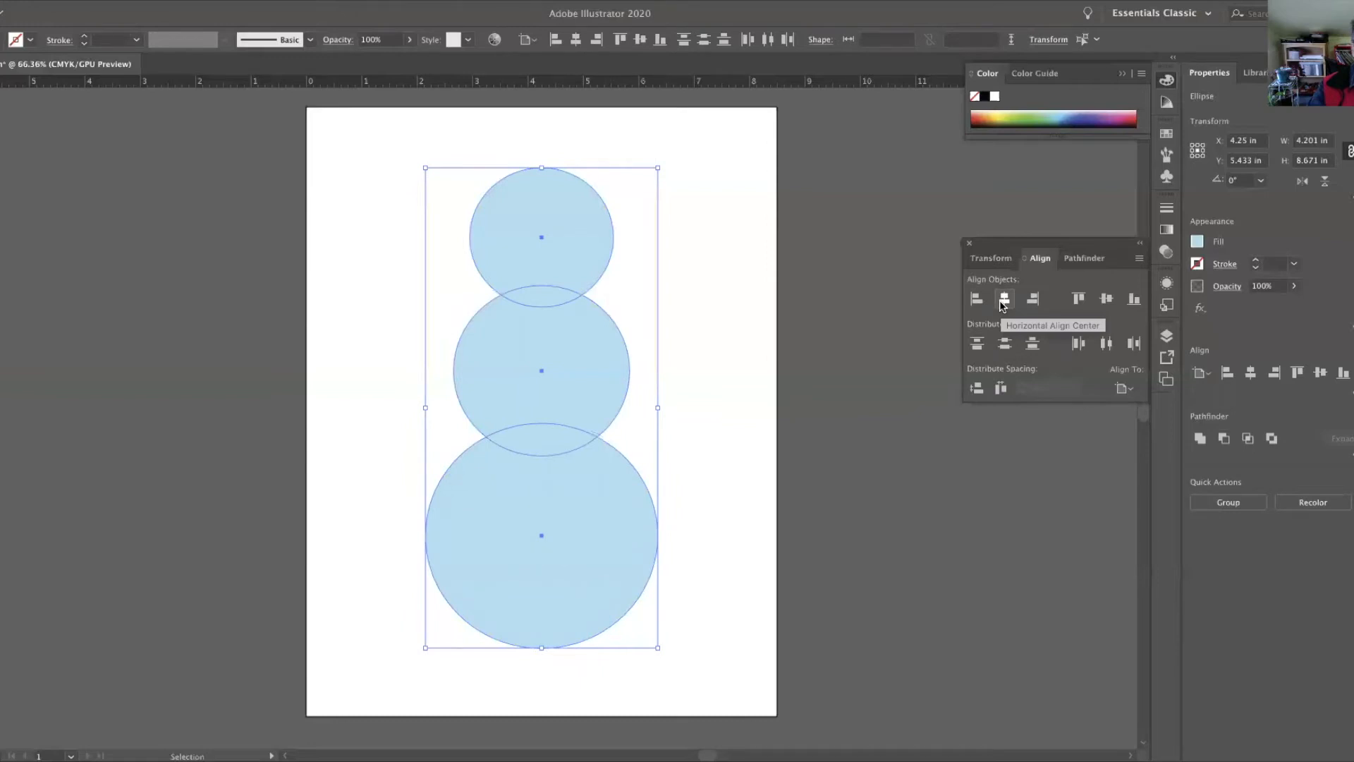
key(ctrl+z)
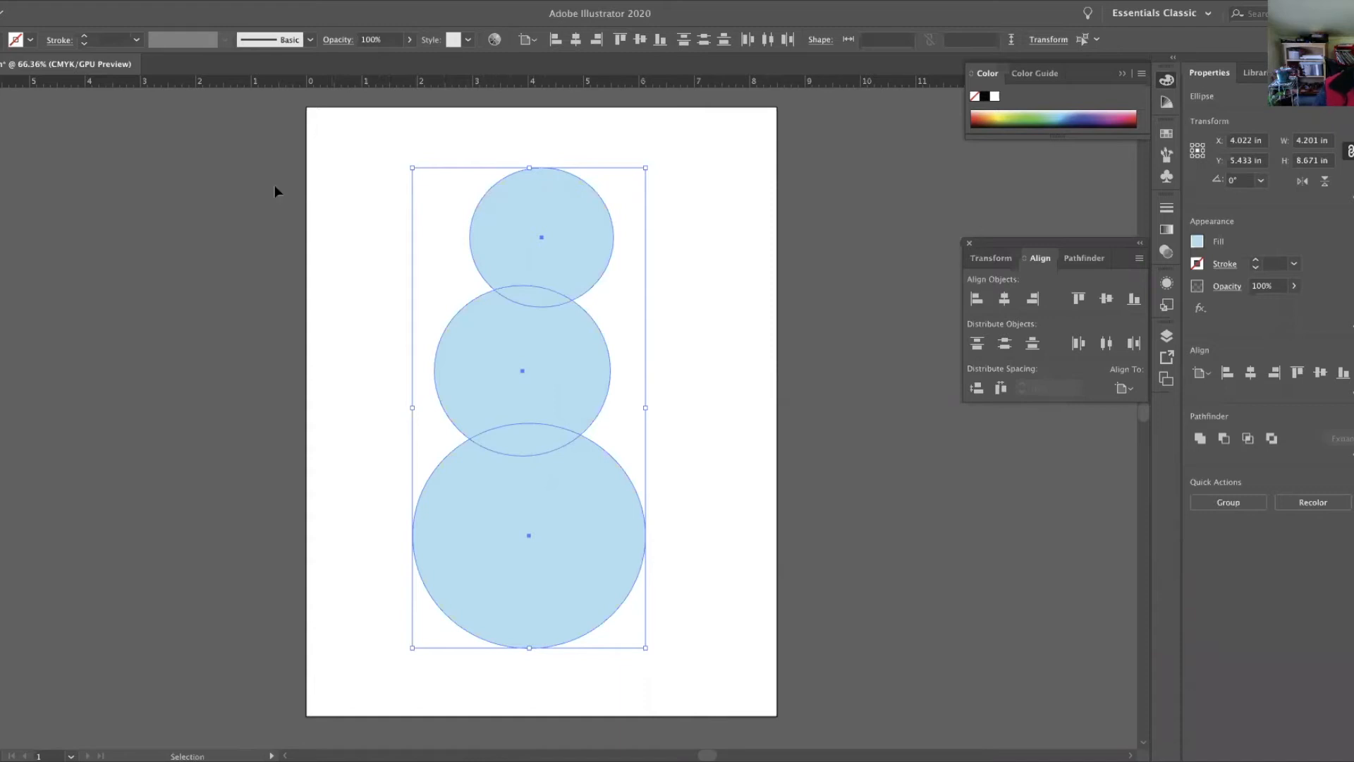
click(372, 251)
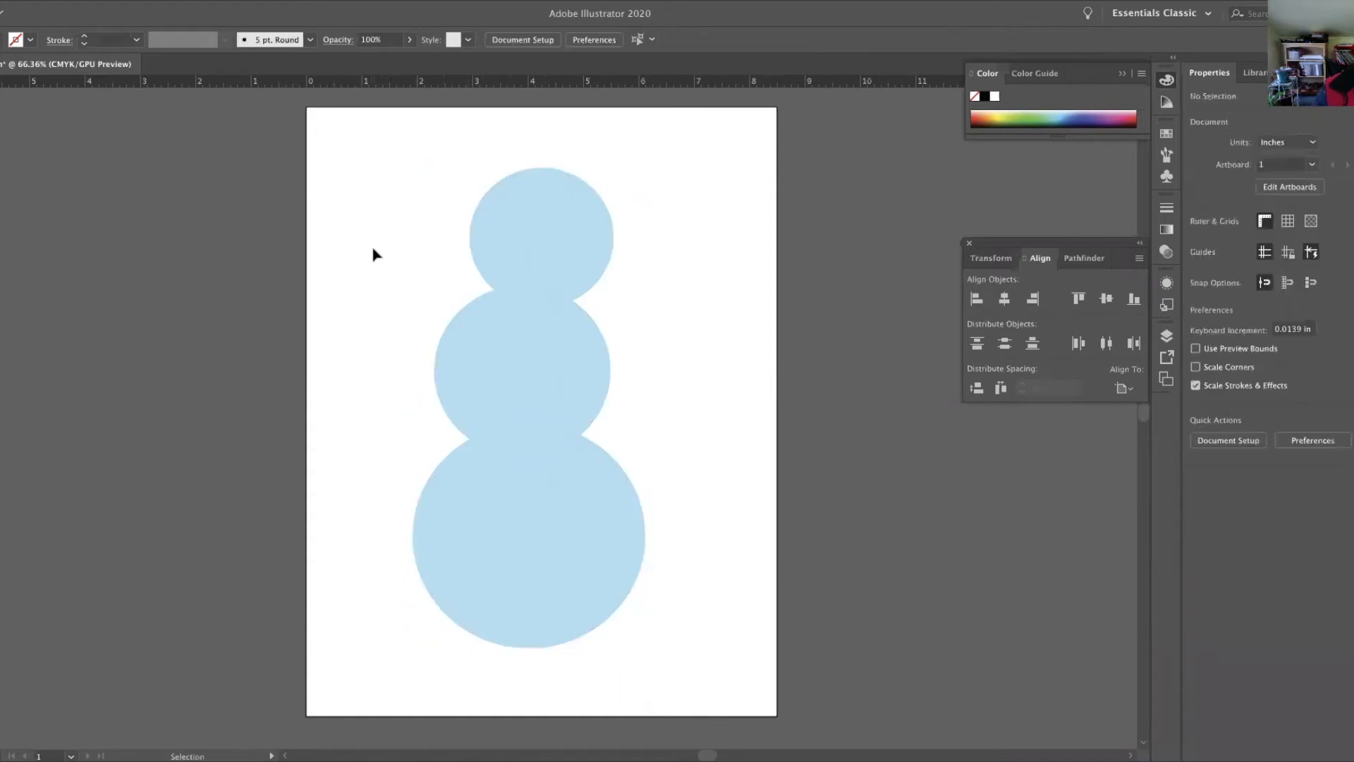
Select all three circles and nudge them down together by about 0.22 in.
drag(395, 166, 701, 681)
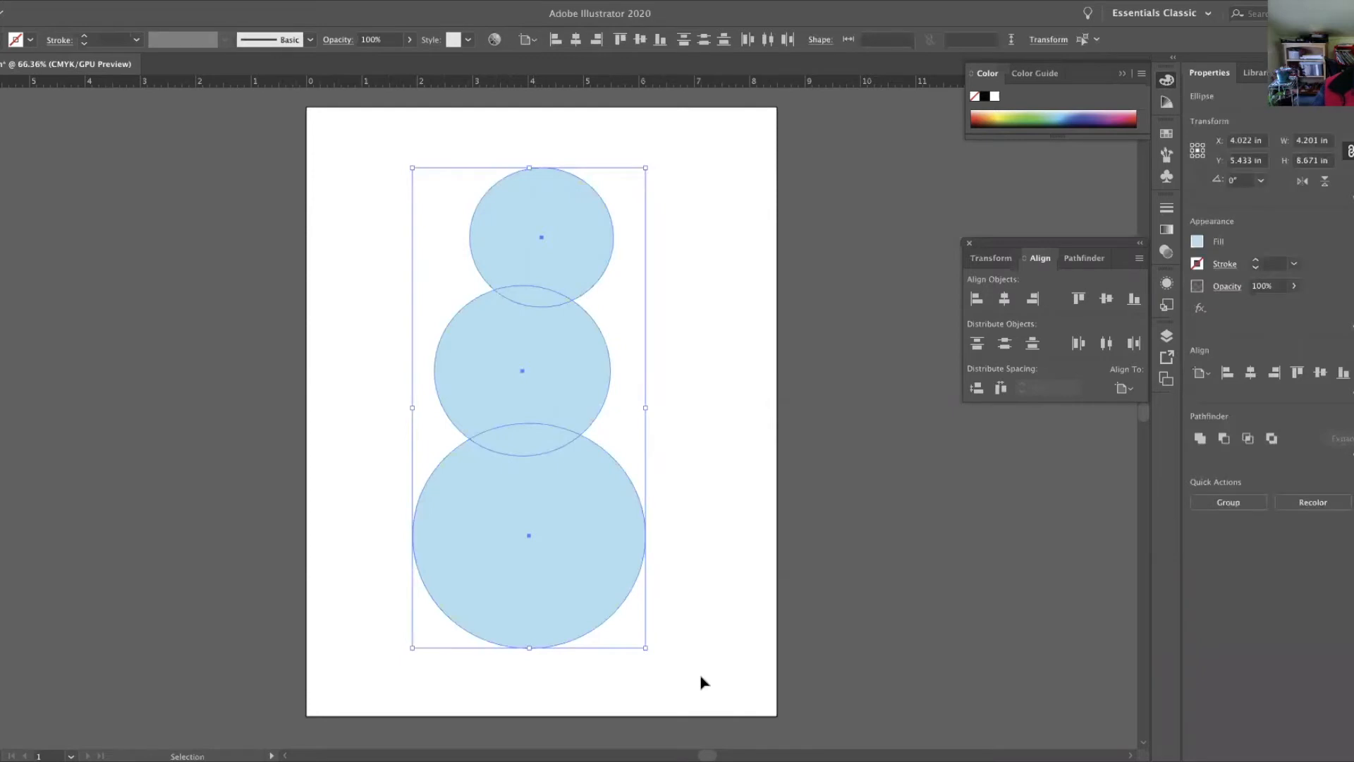
key(Down)
key(Down)
key(Down)
key(Down)
key(Down)
key(Down)
key(Down)
key(Down)
key(Down)
key(Down)
key(Down)
key(Down)
key(Down)
key(Down)
key(Down)
key(Down)
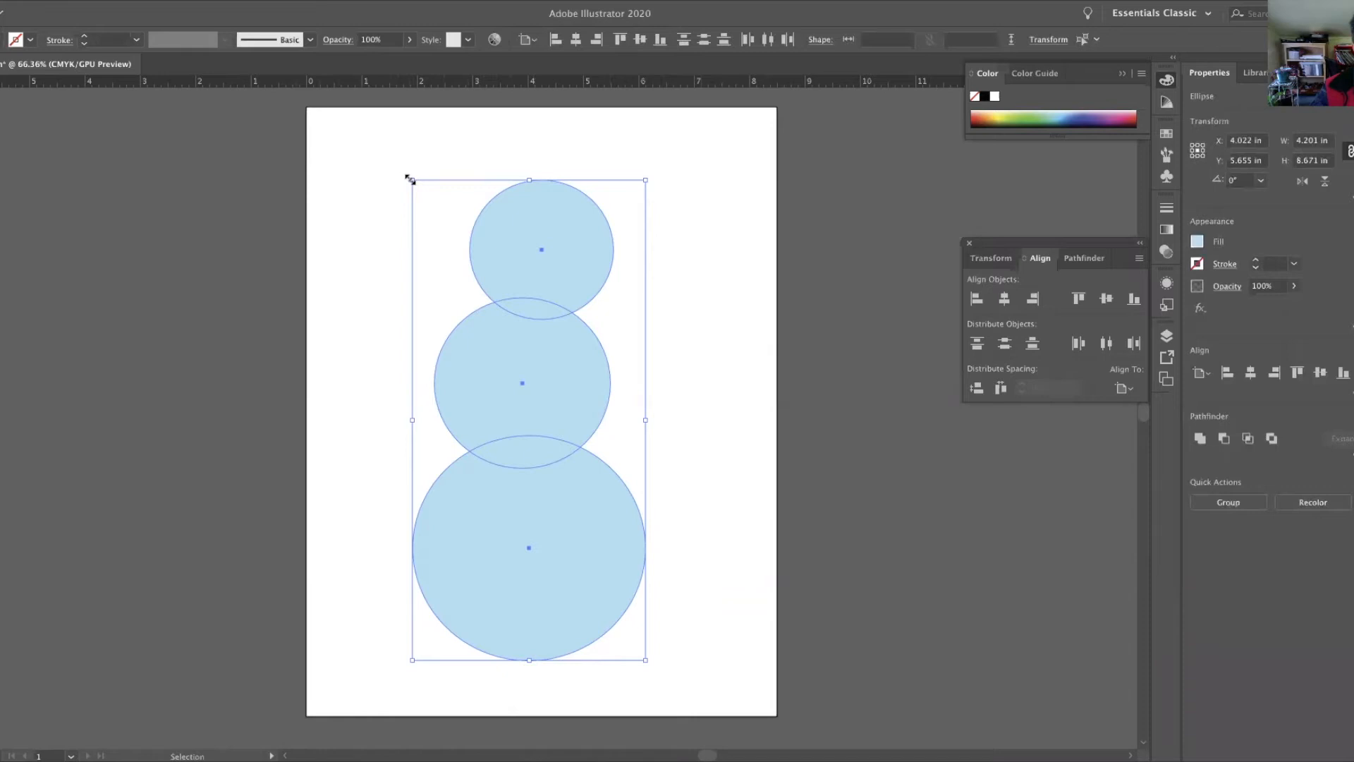
Scale the three circles down to about 3.7 by 7.7 in overall and move them down 0.0139 in.
drag(409, 179, 437, 236)
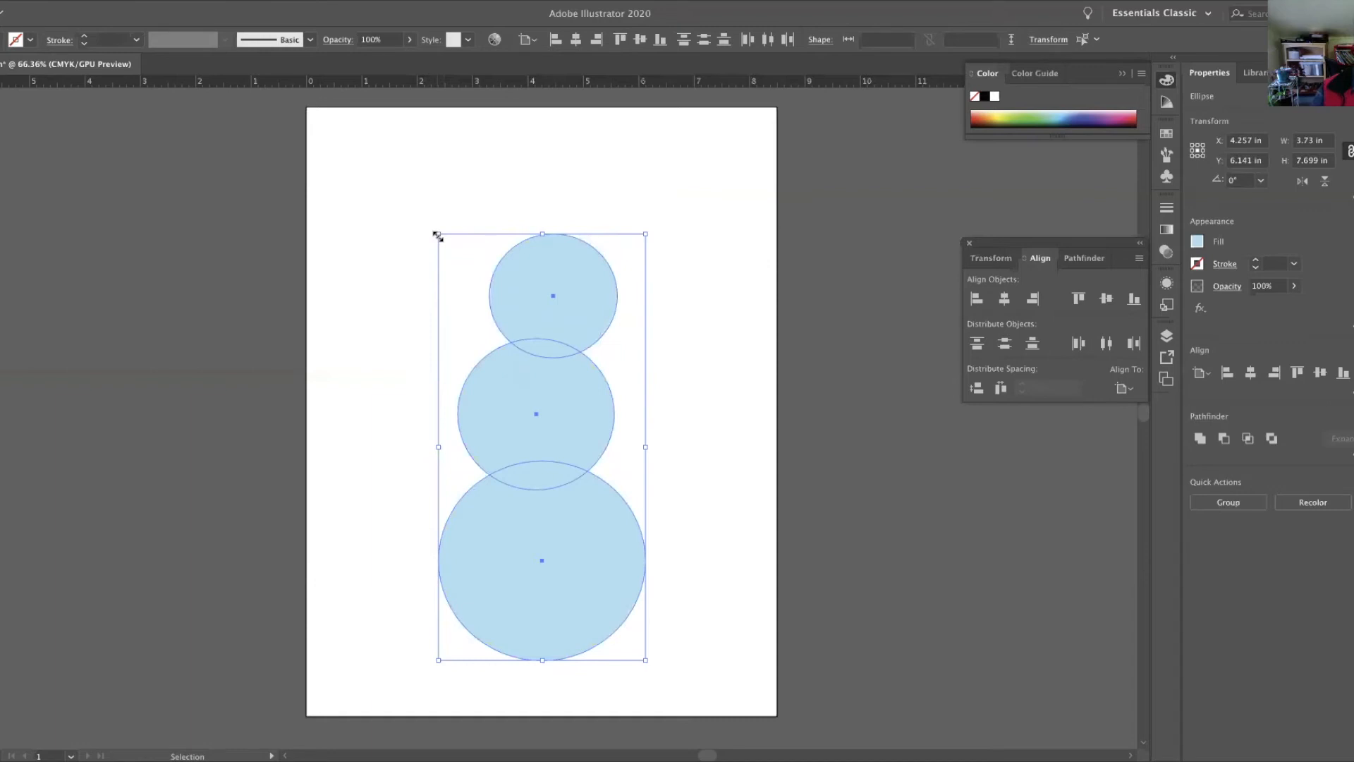
key(Return)
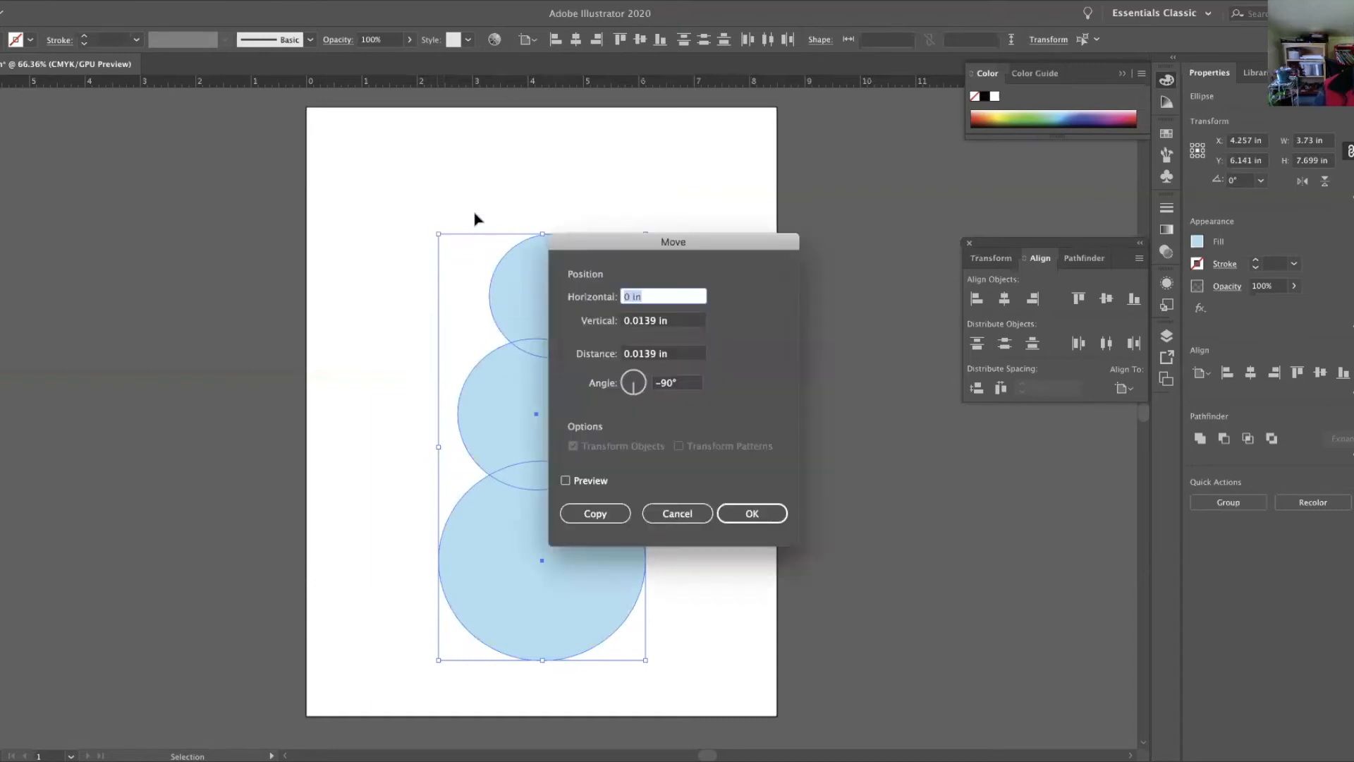
click(763, 518)
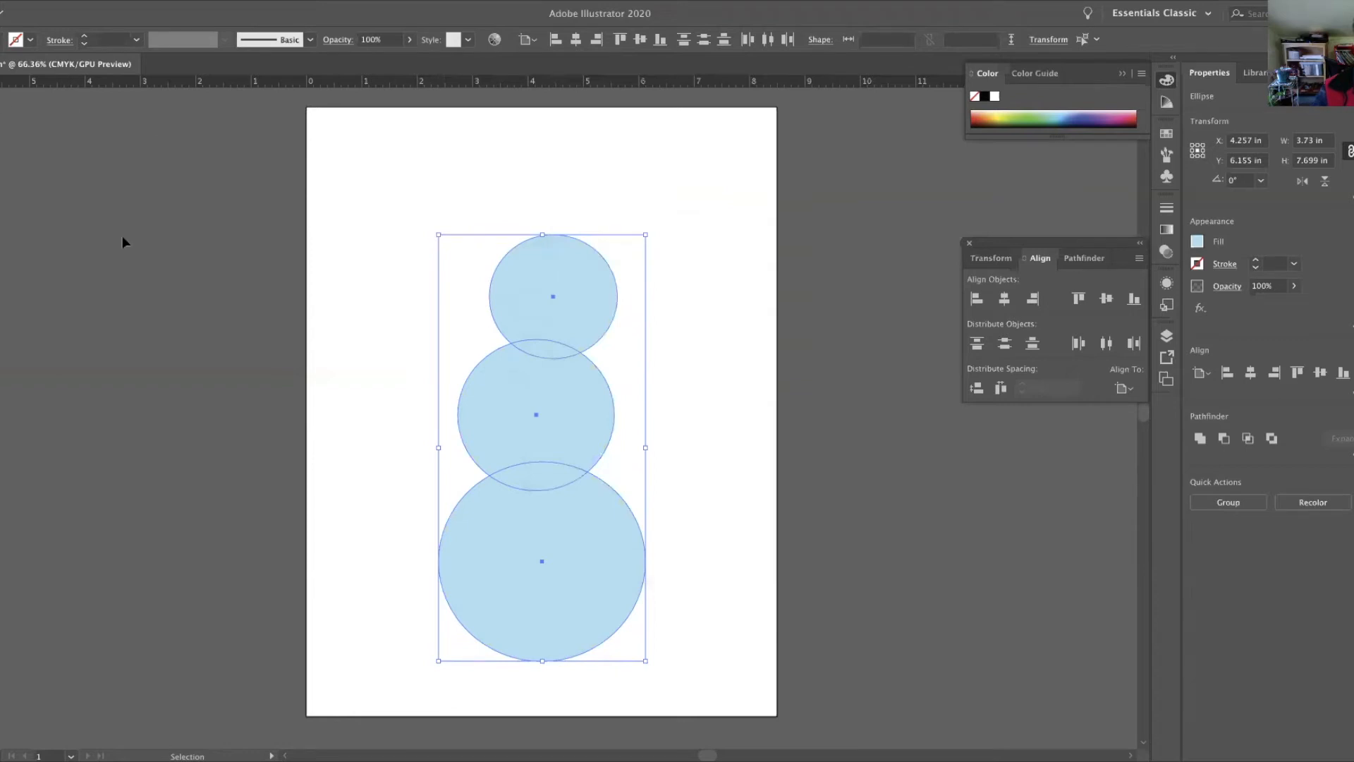
click(248, 210)
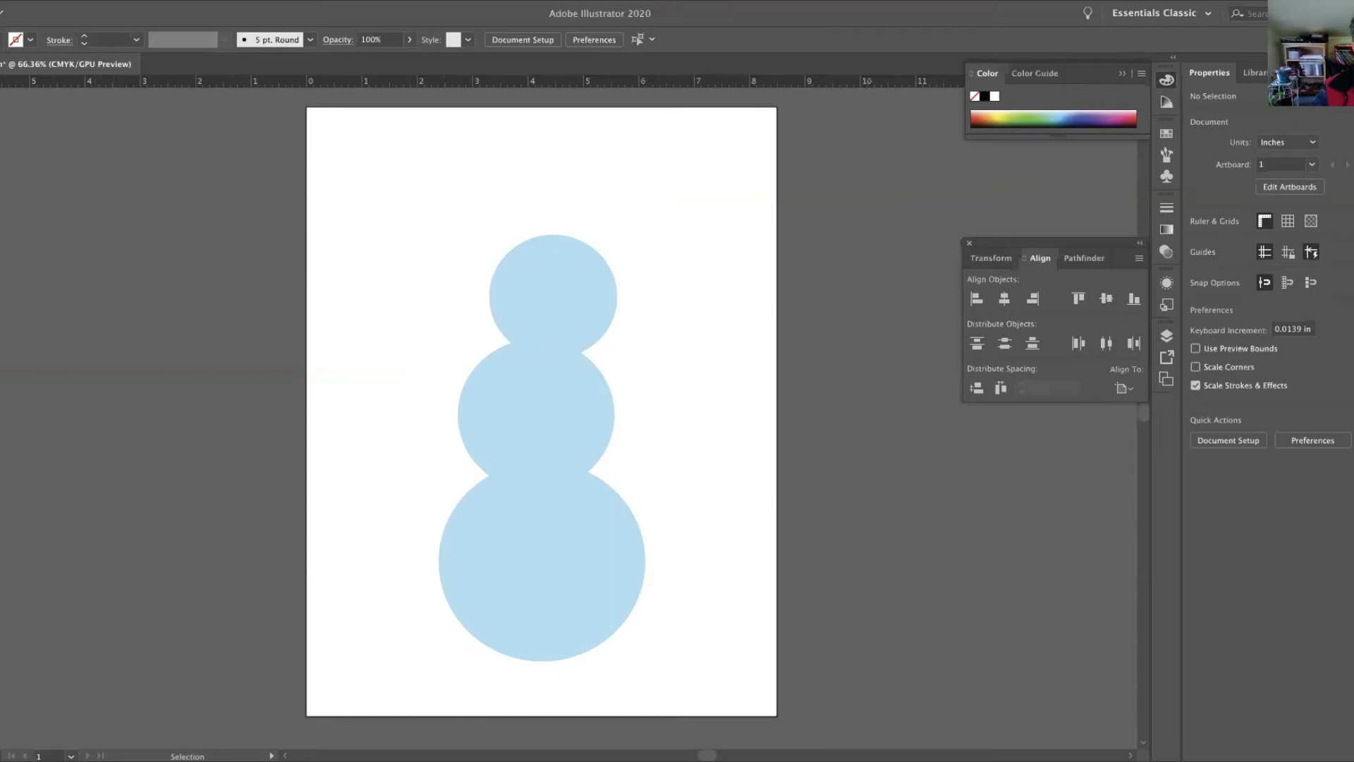
With nothing selected, set the fill colour for new shapes to the dark purple-grey 473547.
click(0, 161)
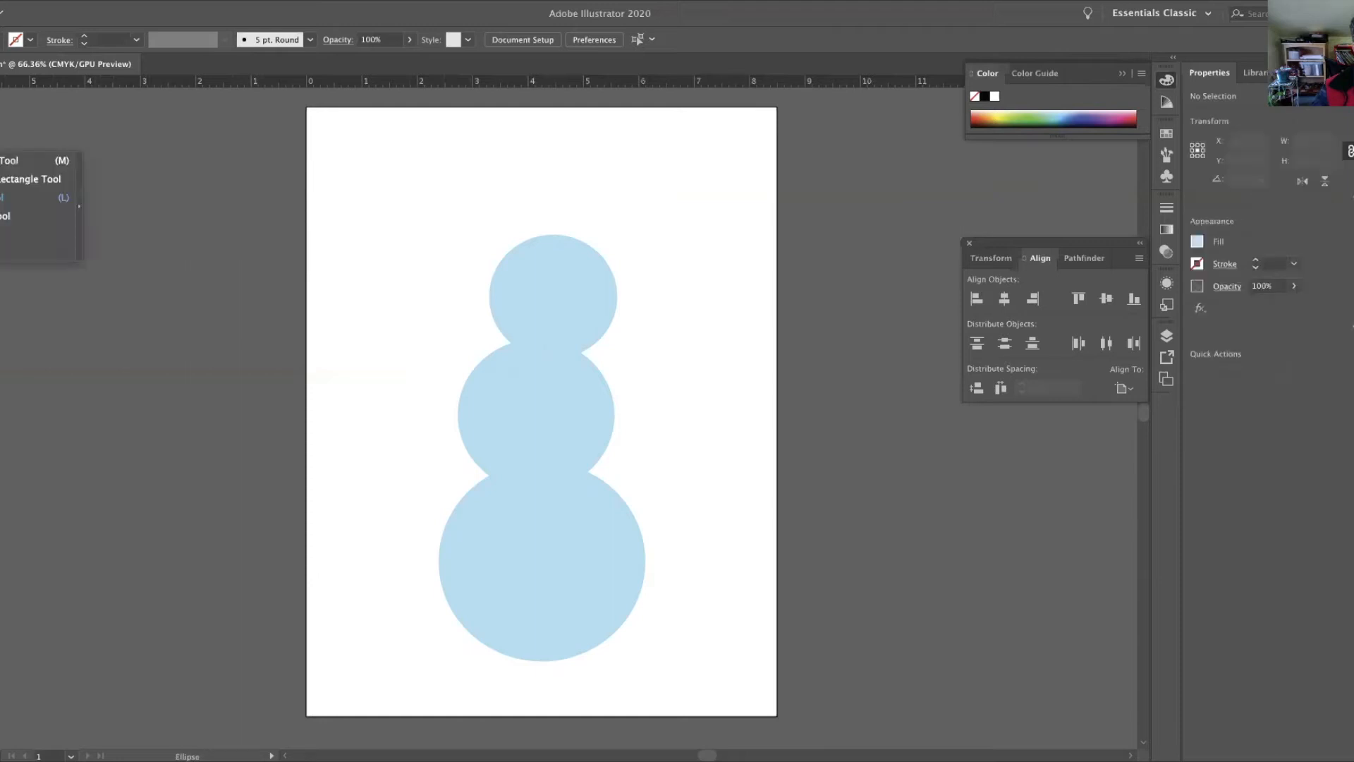
click(7, 160)
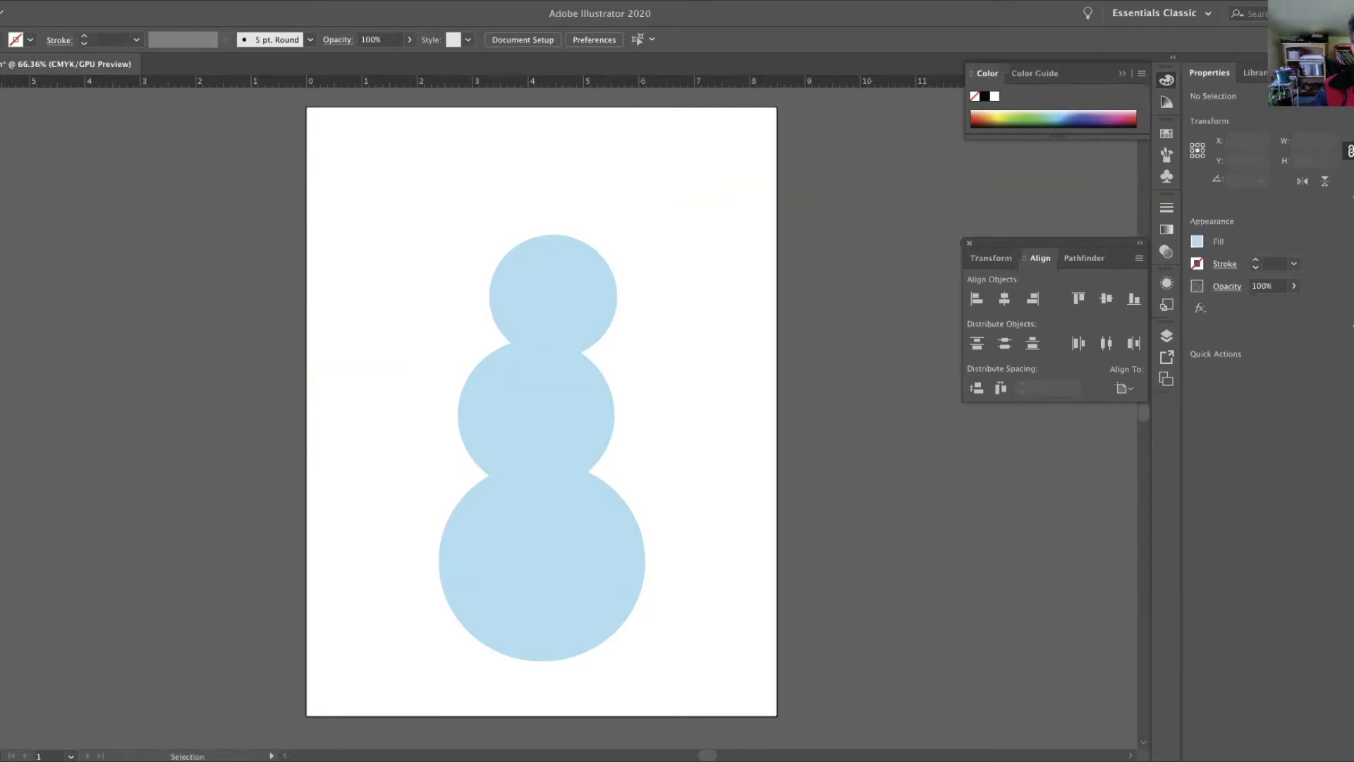
double_click(1, 349)
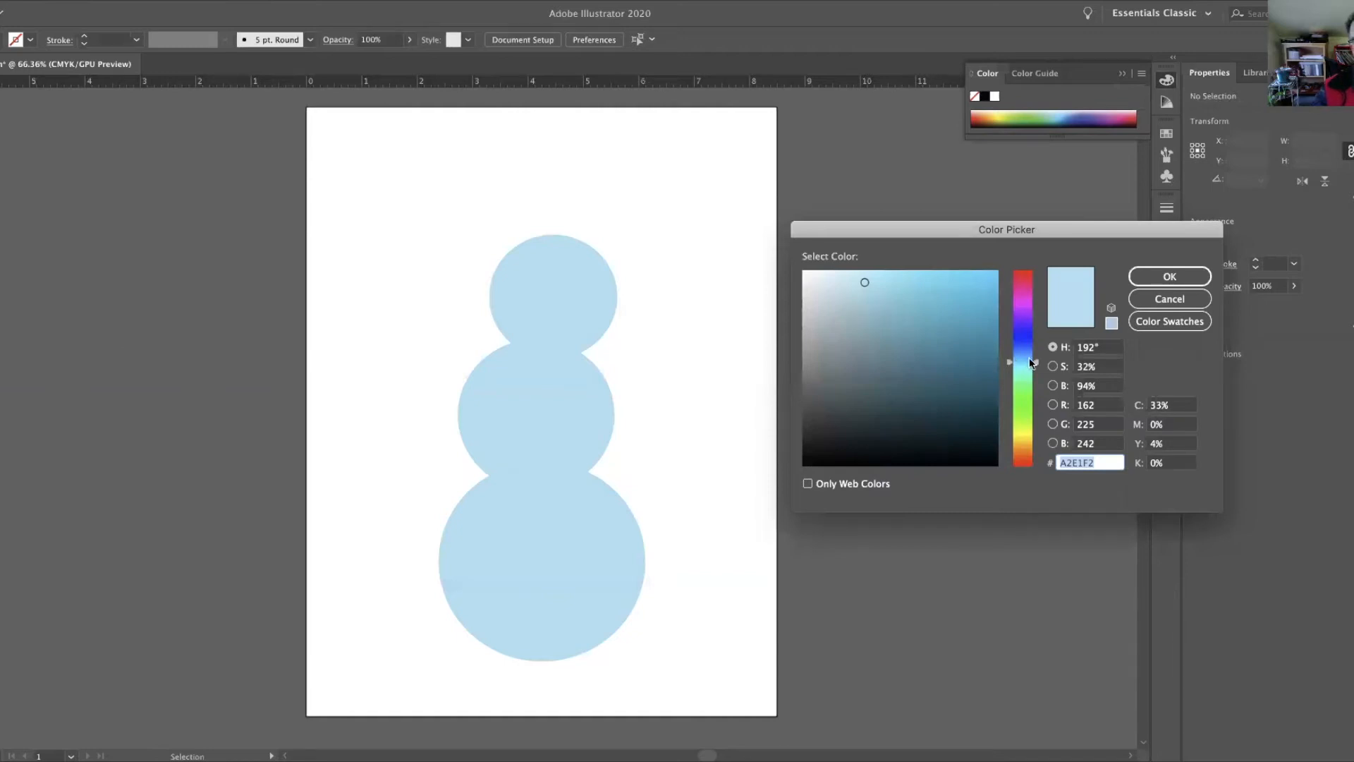
drag(1037, 365, 1042, 302)
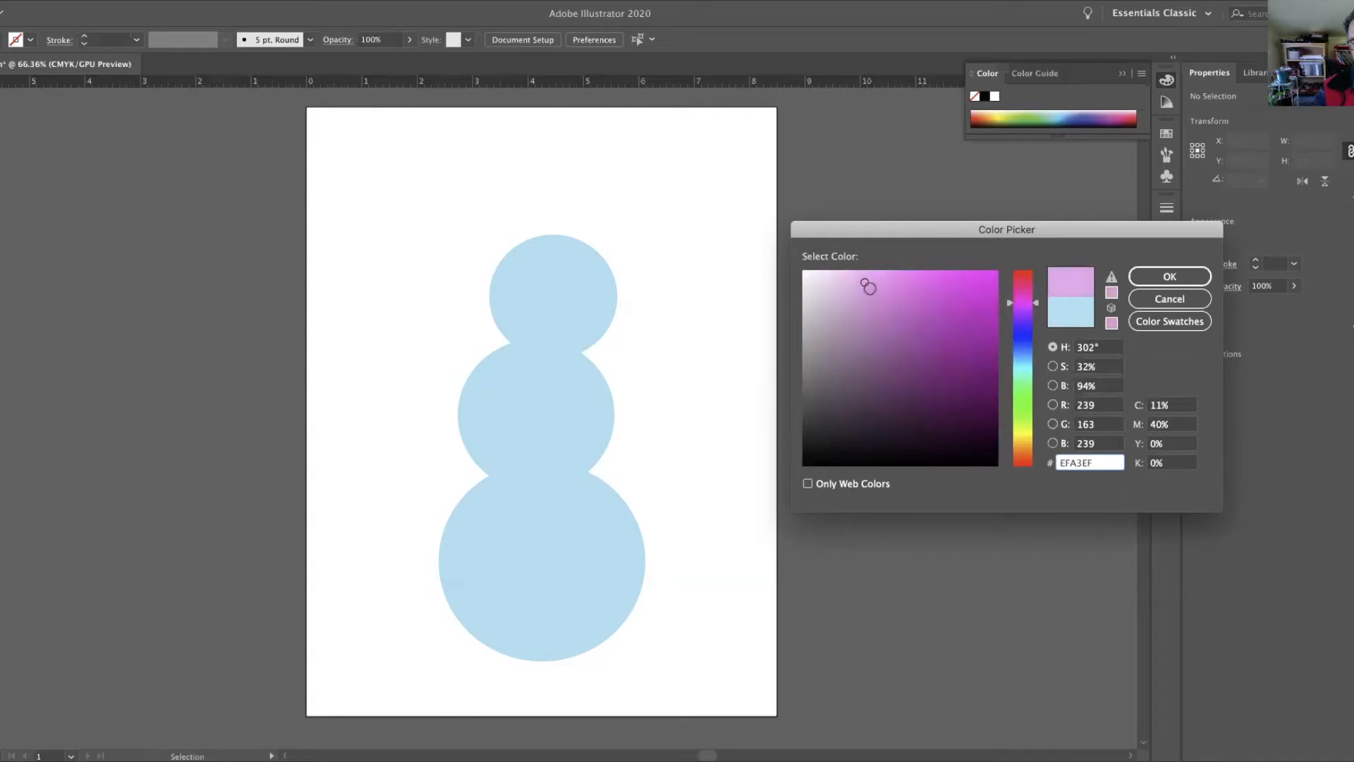
mouse_move(866, 286)
mouse_down()
mouse_move(855, 387)
mouse_move(867, 388)
mouse_move(851, 411)
mouse_up()
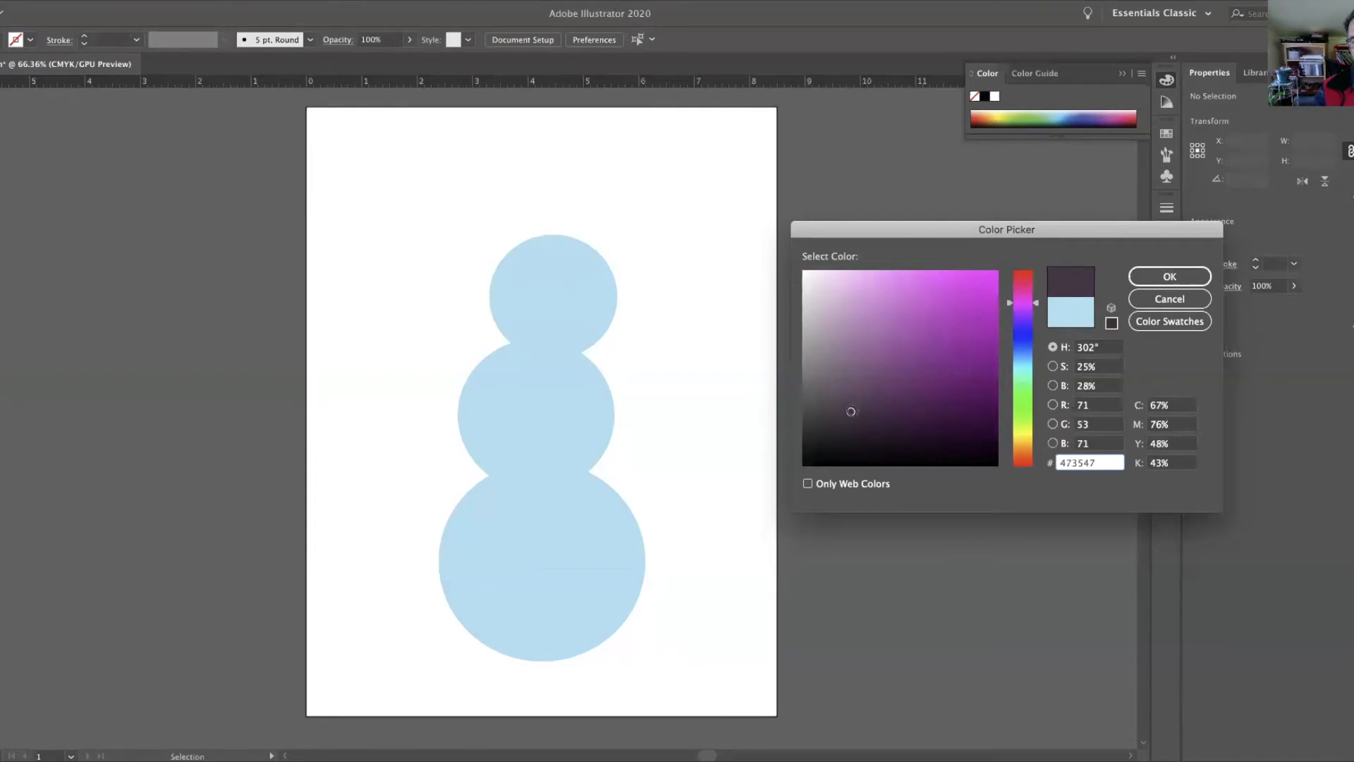
click(1172, 279)
Draw a thin rectangle about 2.4 in wide and 0.125 in high just above the top circle.
key(m)
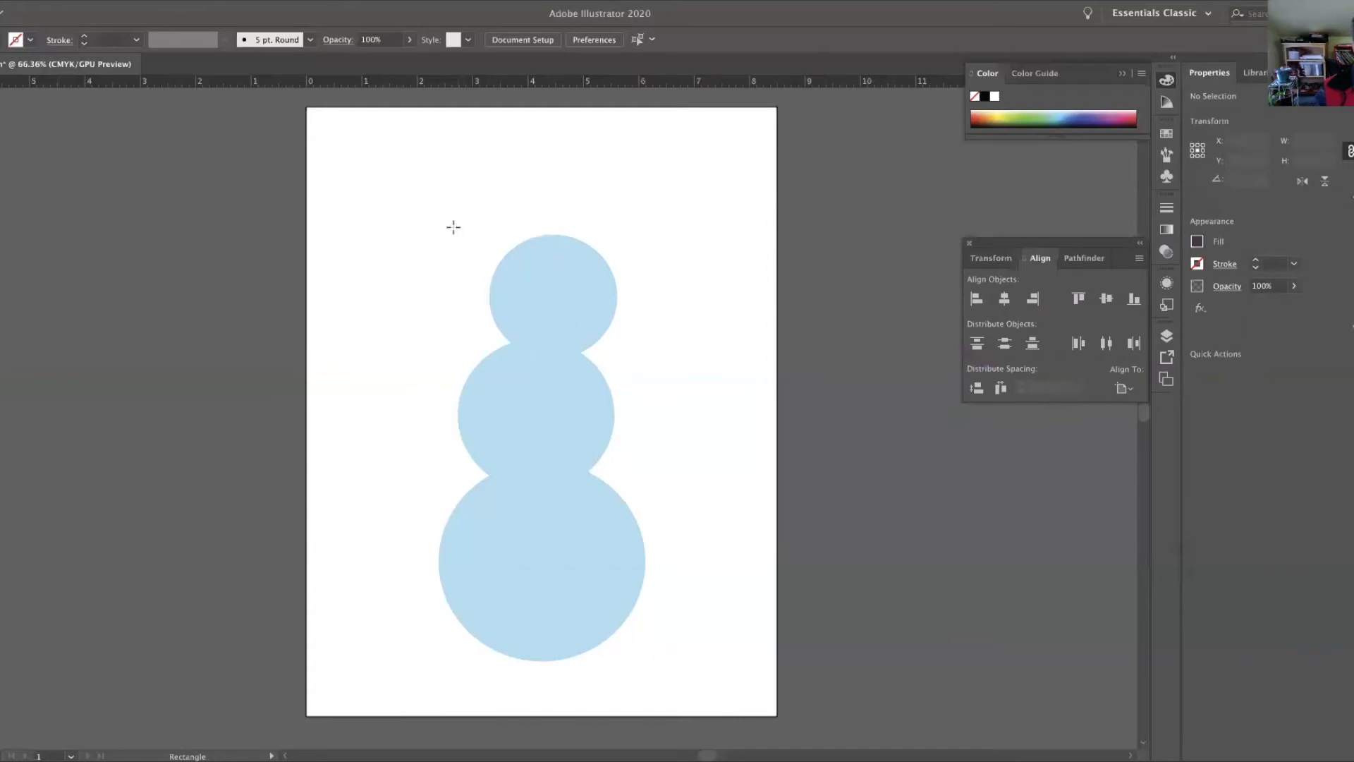
drag(457, 223, 592, 228)
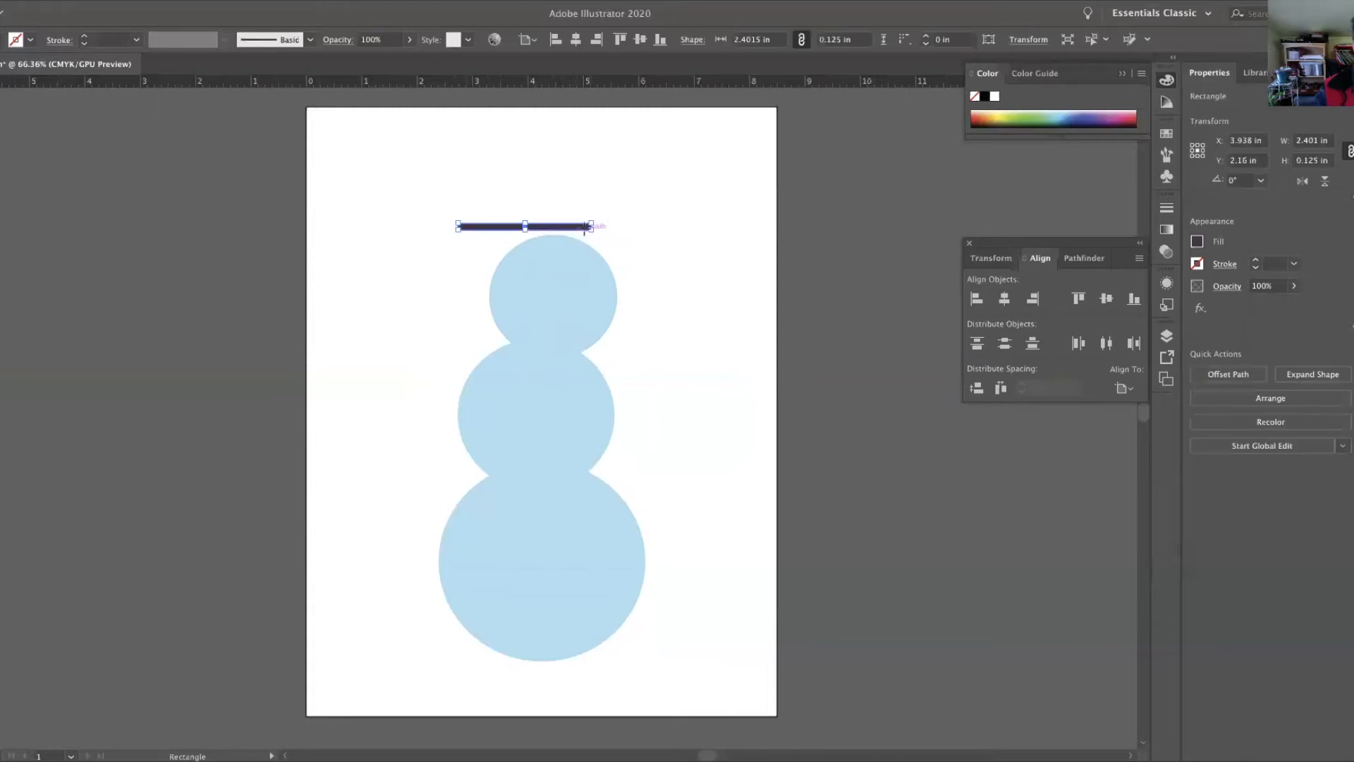
Draw a tall rectangle about 1.35 in wide and 1.9 in high standing on the thin one, and select both.
key(v)
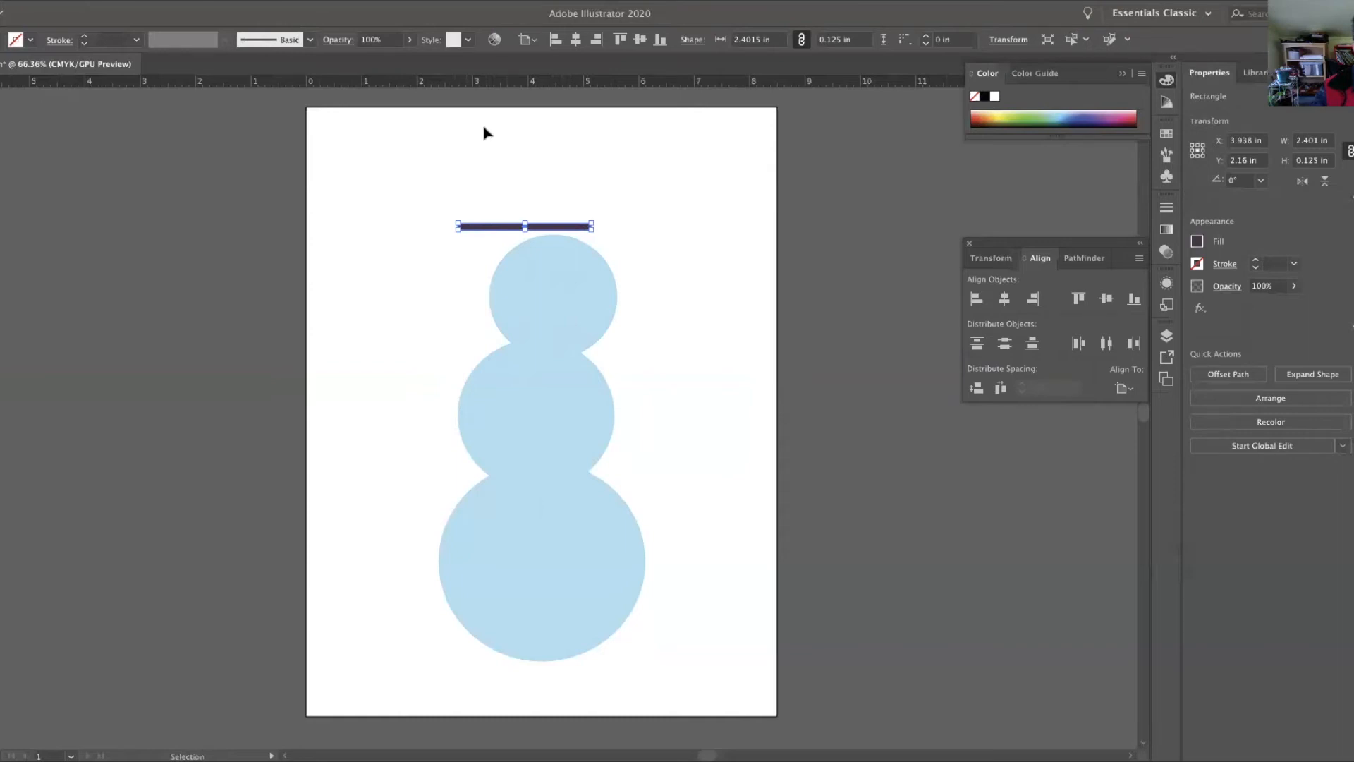
drag(484, 128, 556, 229)
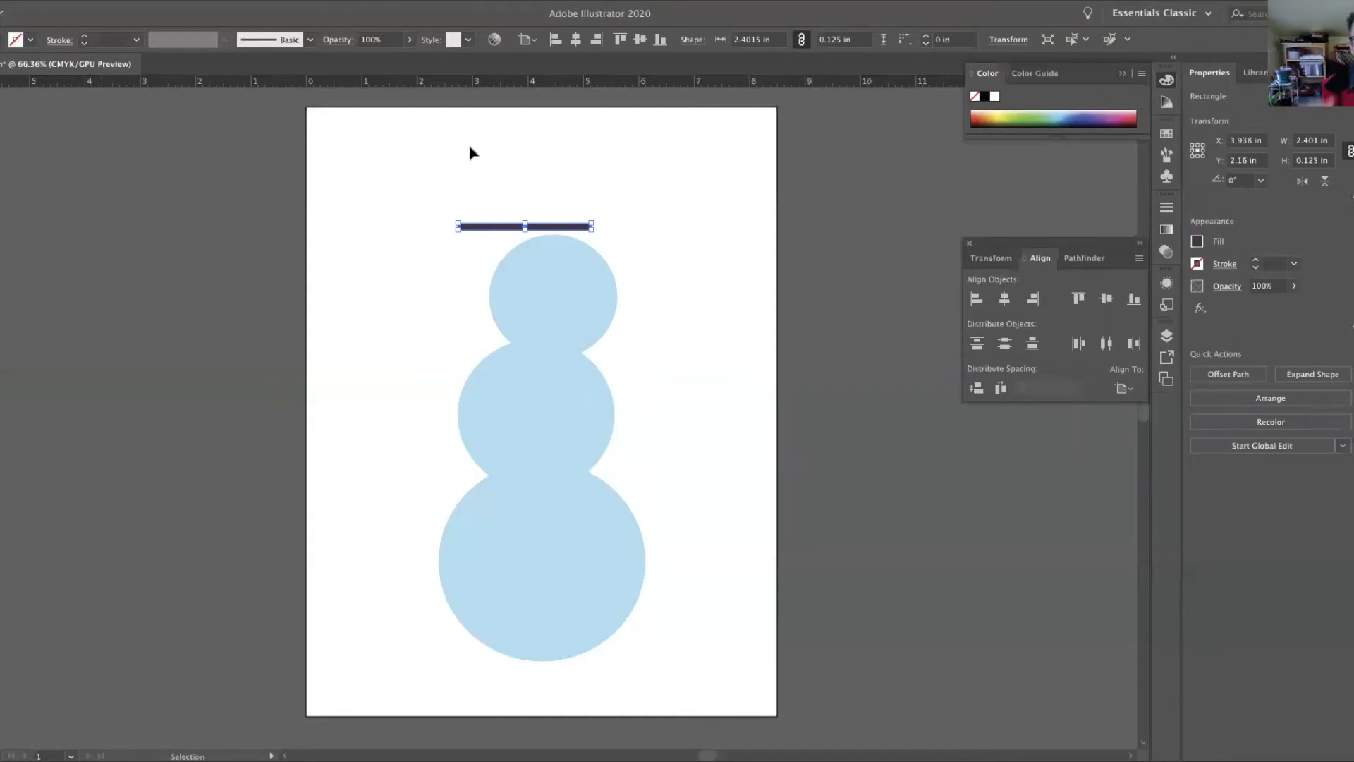
key(m)
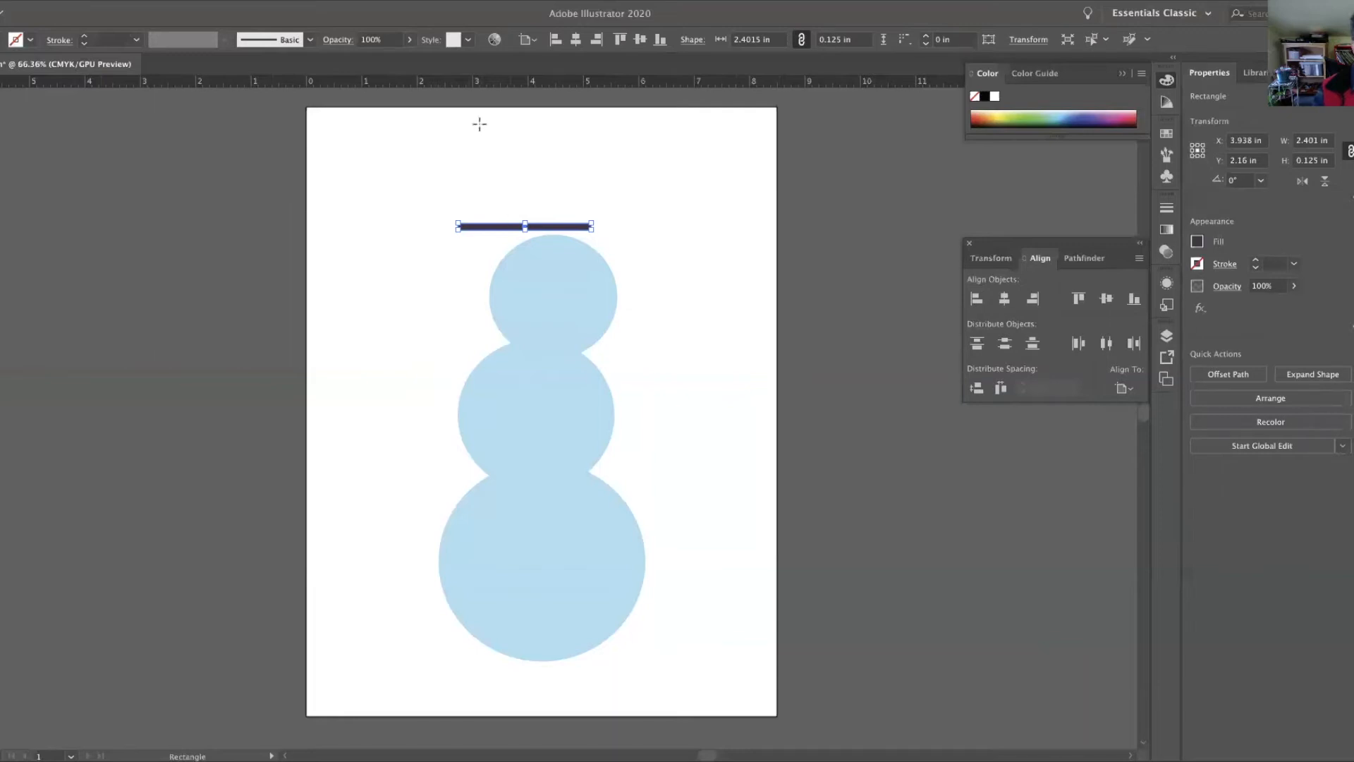
drag(475, 121, 549, 226)
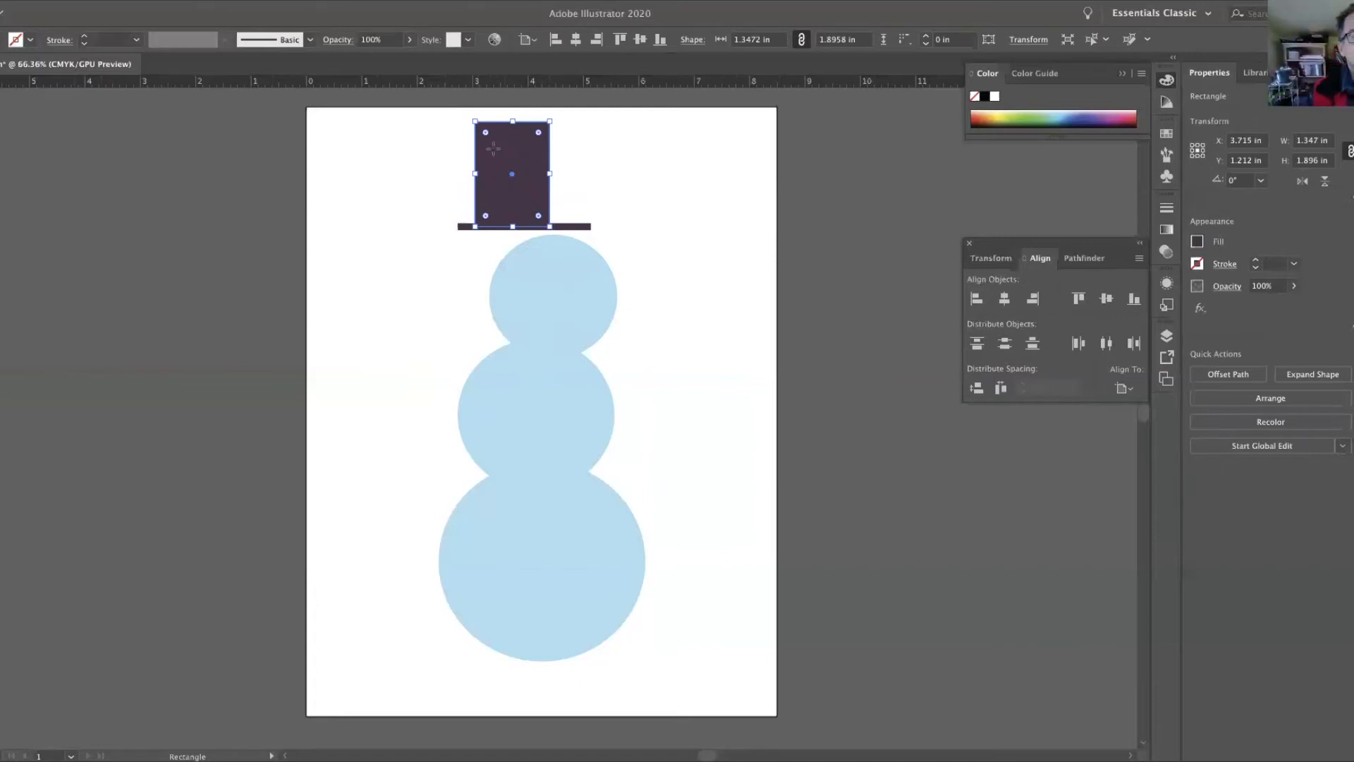
key(v)
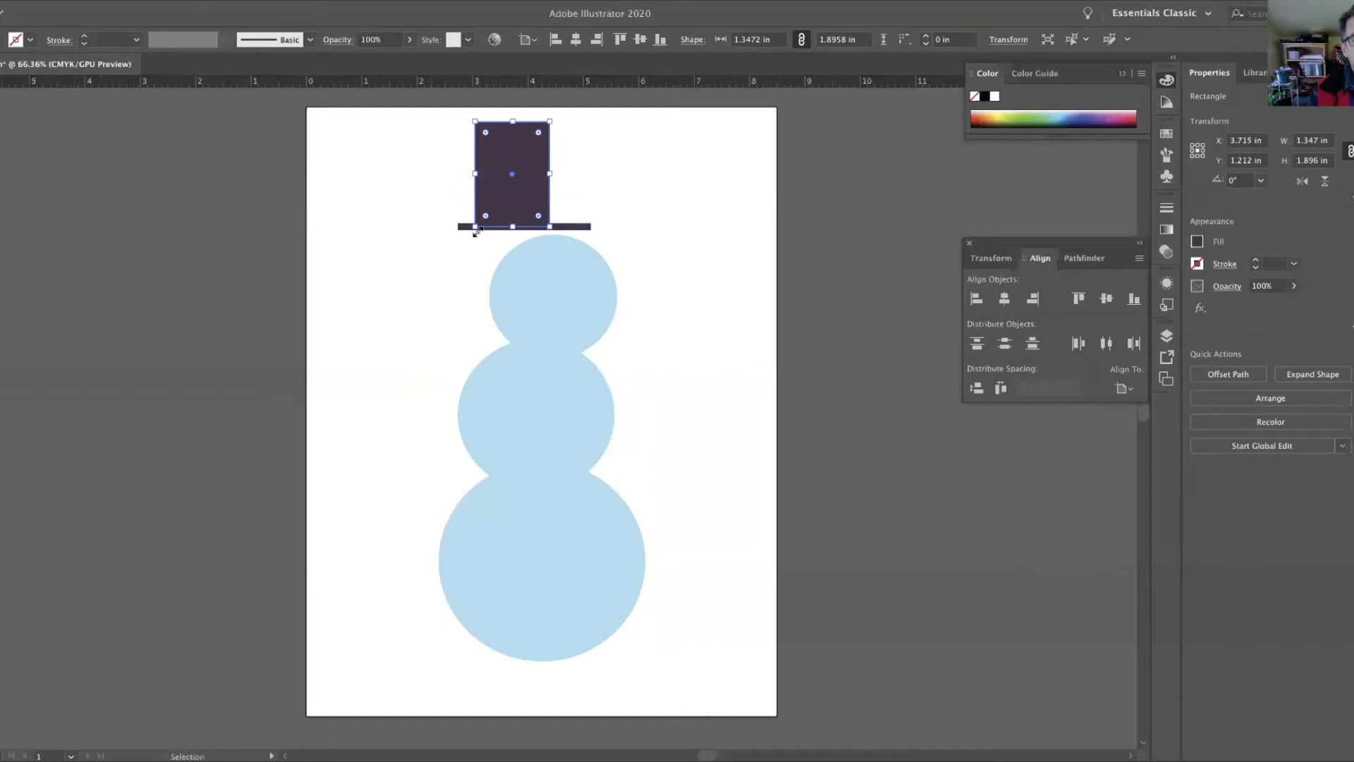
shift+click(467, 228)
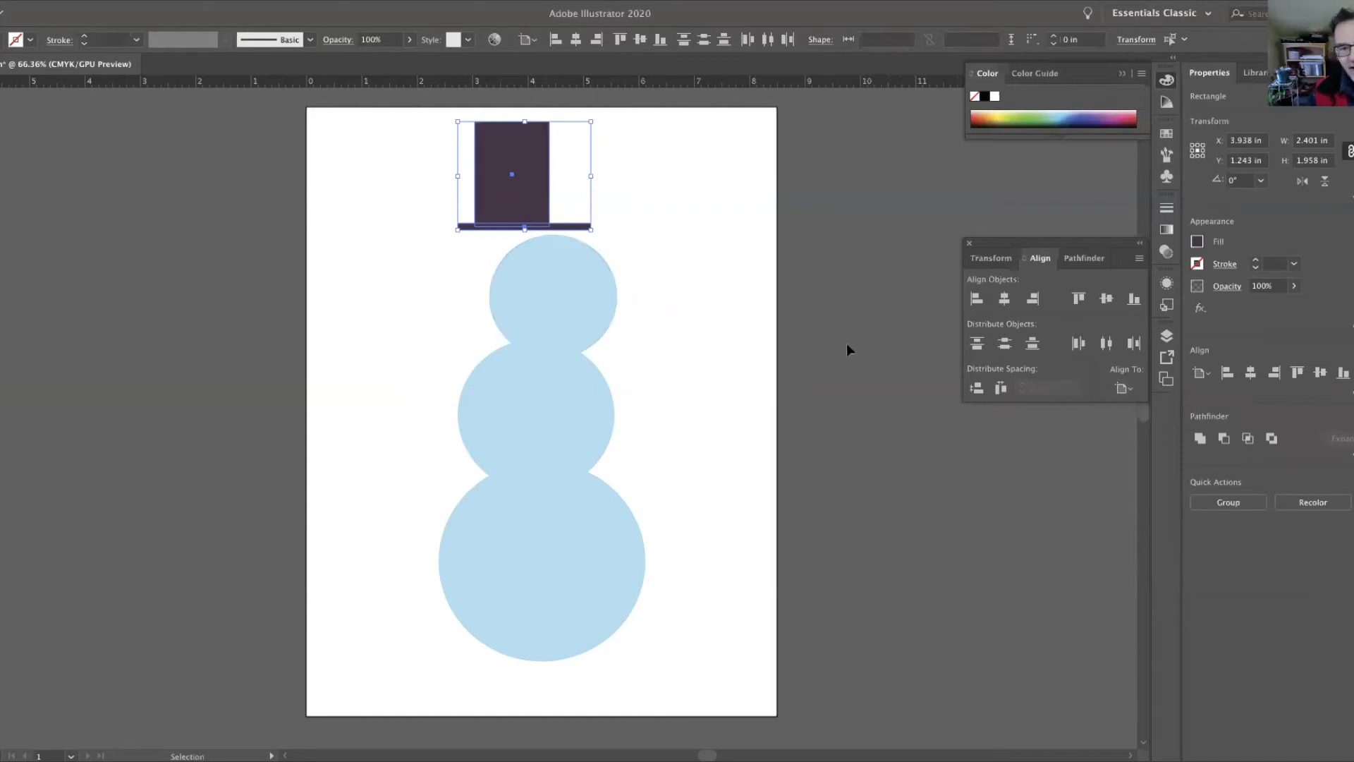
Try to centre the two hat rectangles horizontally using Align to Selection, and undo the alignment.
click(1123, 390)
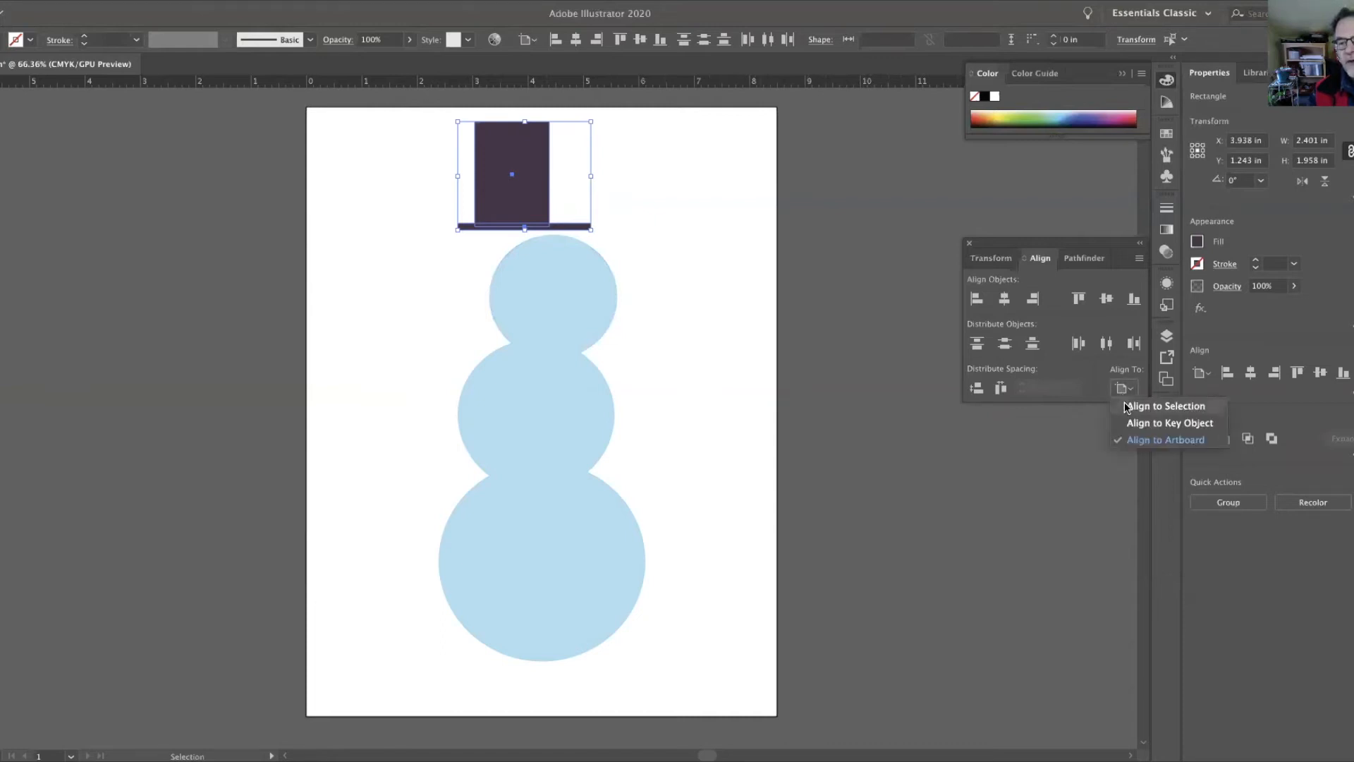
click(1126, 407)
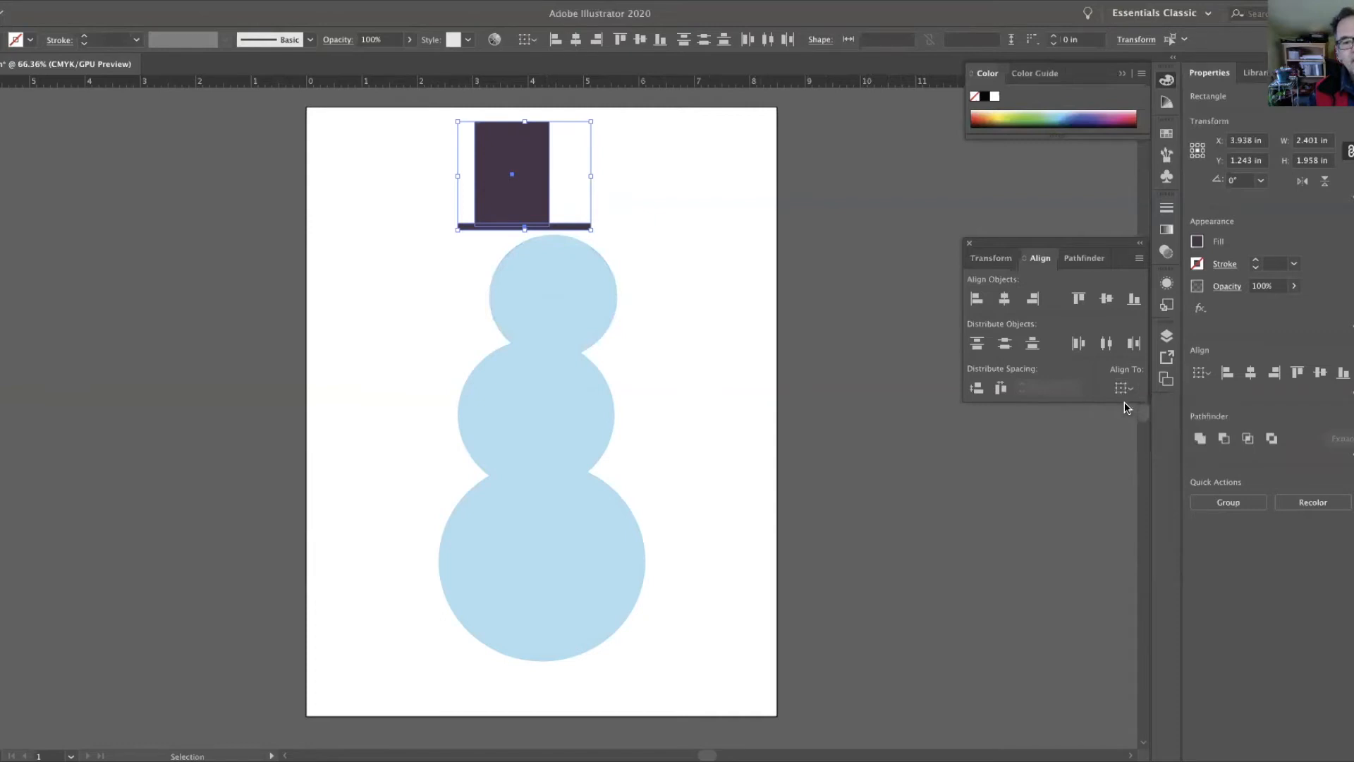
click(1004, 298)
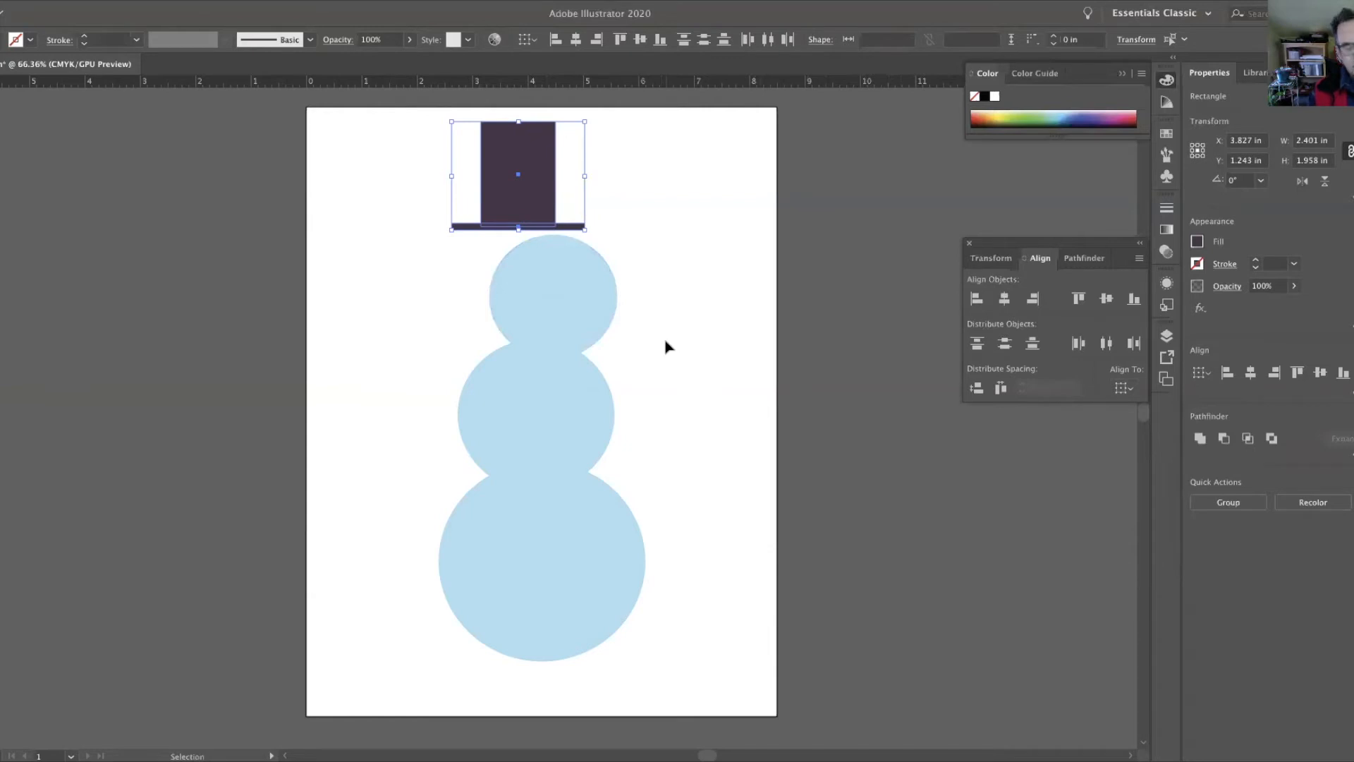
key(ctrl+z)
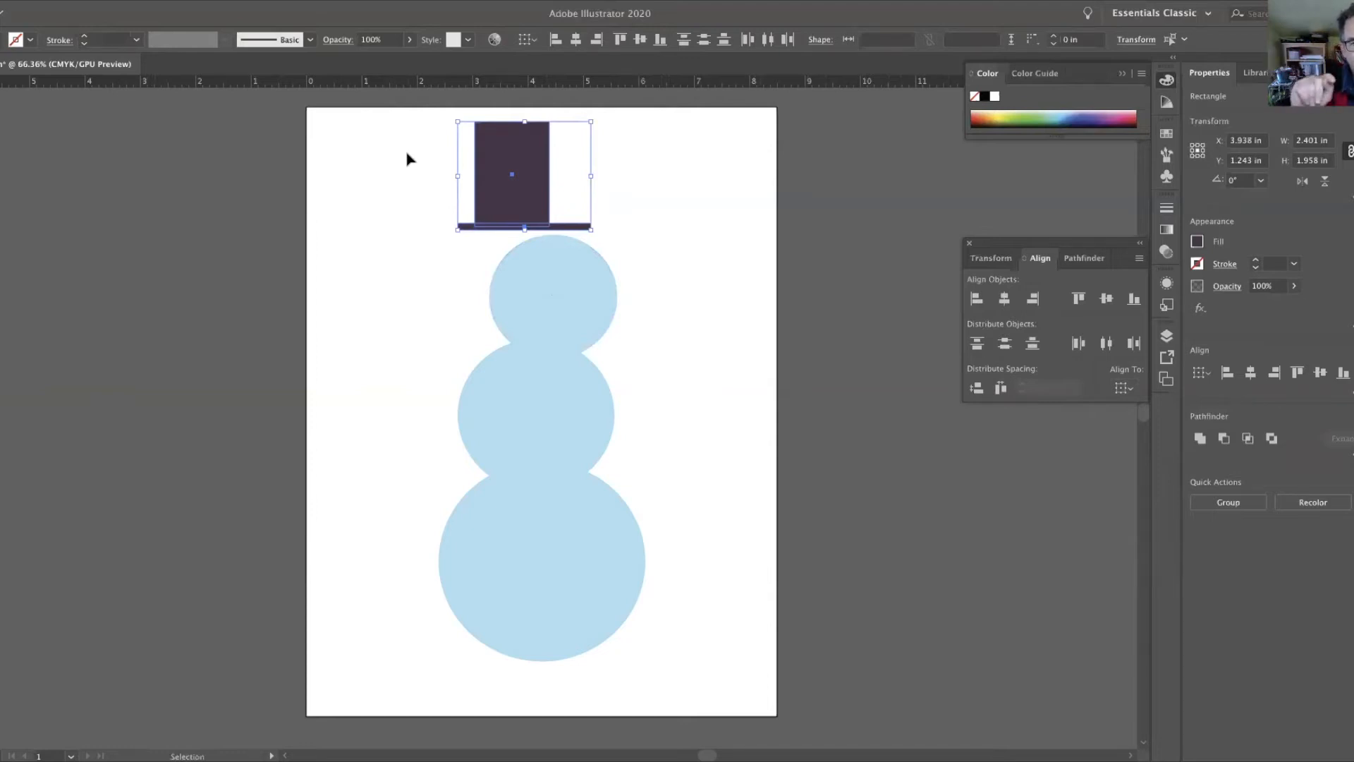
Make the thin brim rectangle the key object and centre the tall rectangle on it horizontally.
click(573, 229)
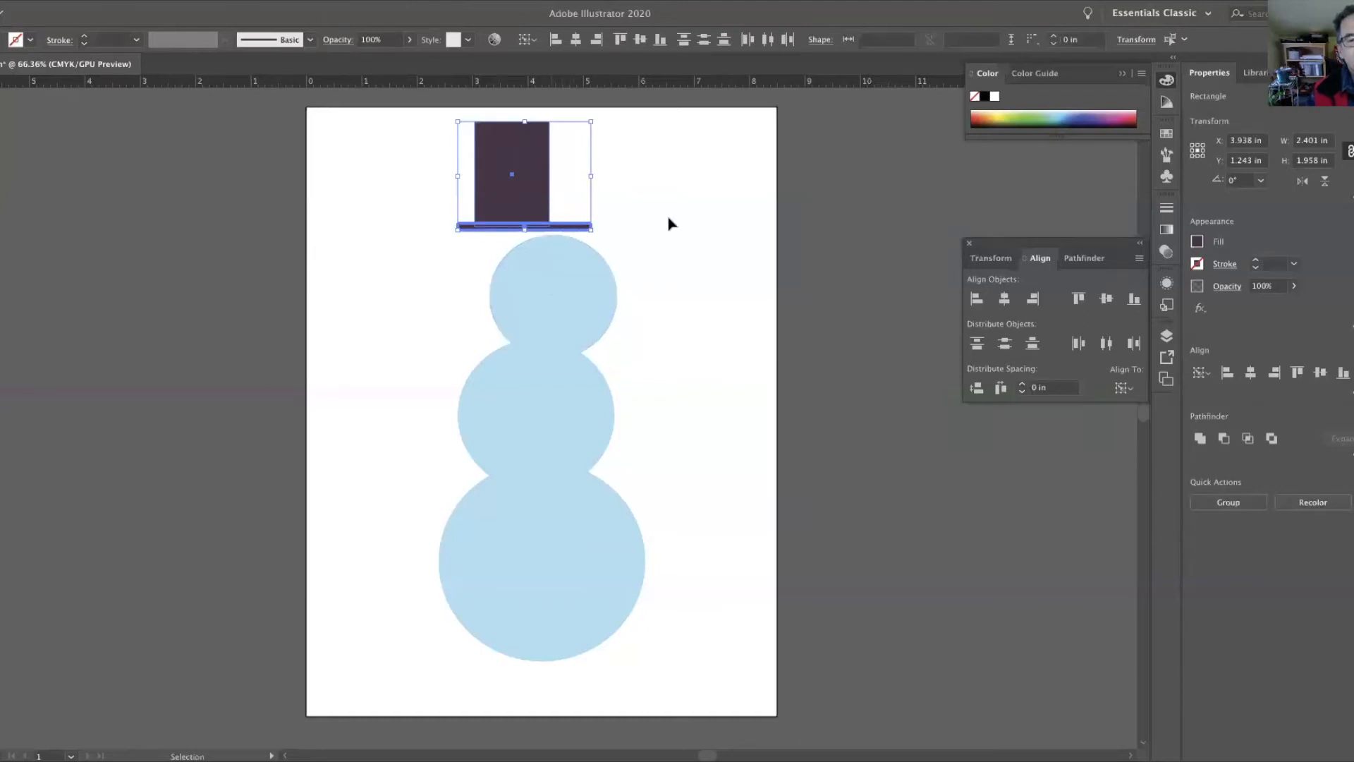
click(1123, 387)
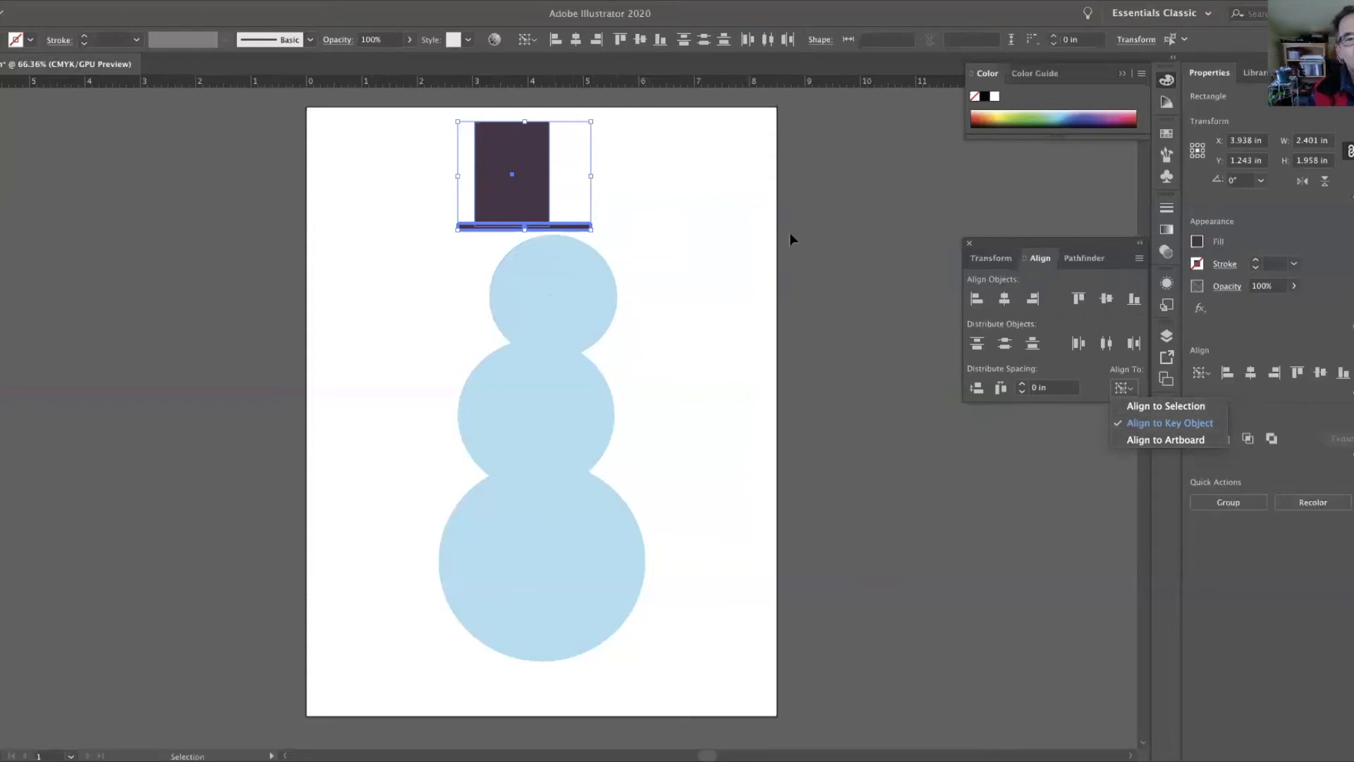
click(1006, 300)
click(1006, 300)
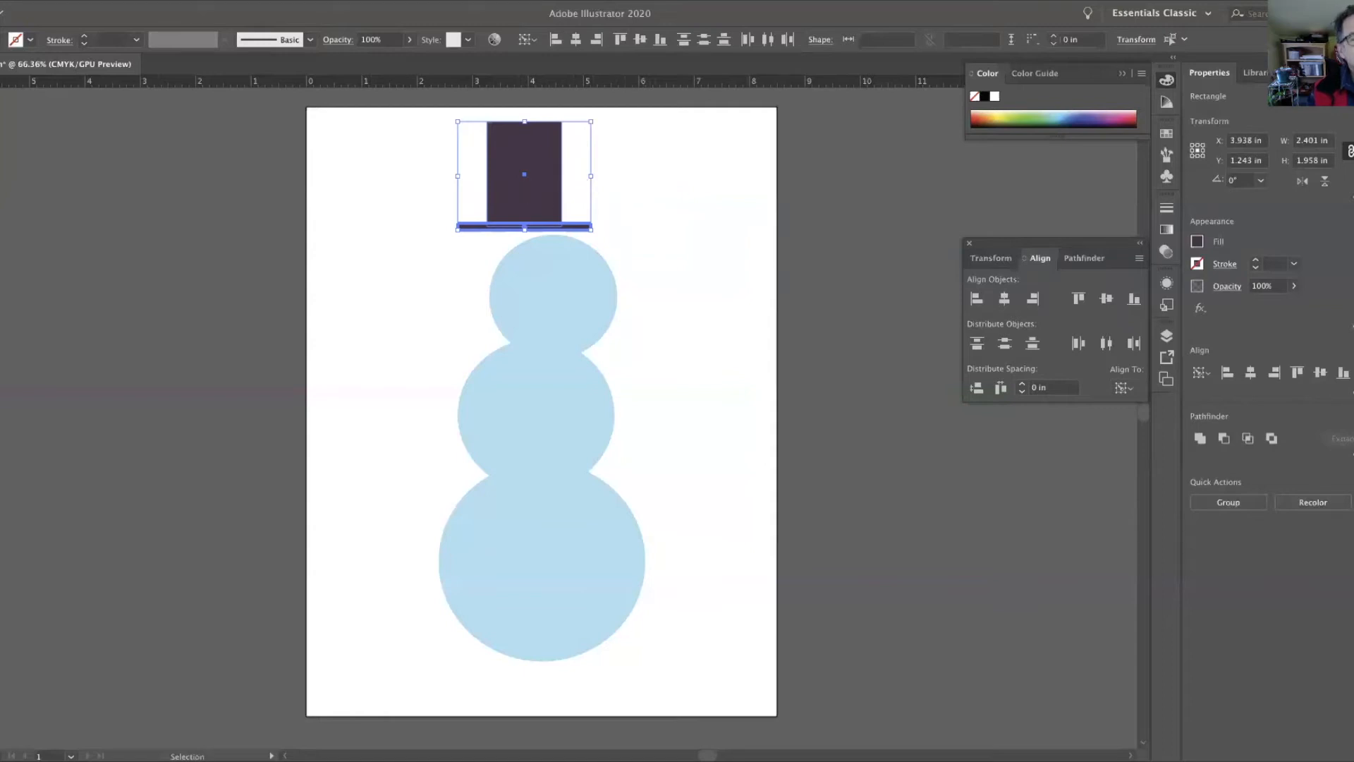
click(621, 133)
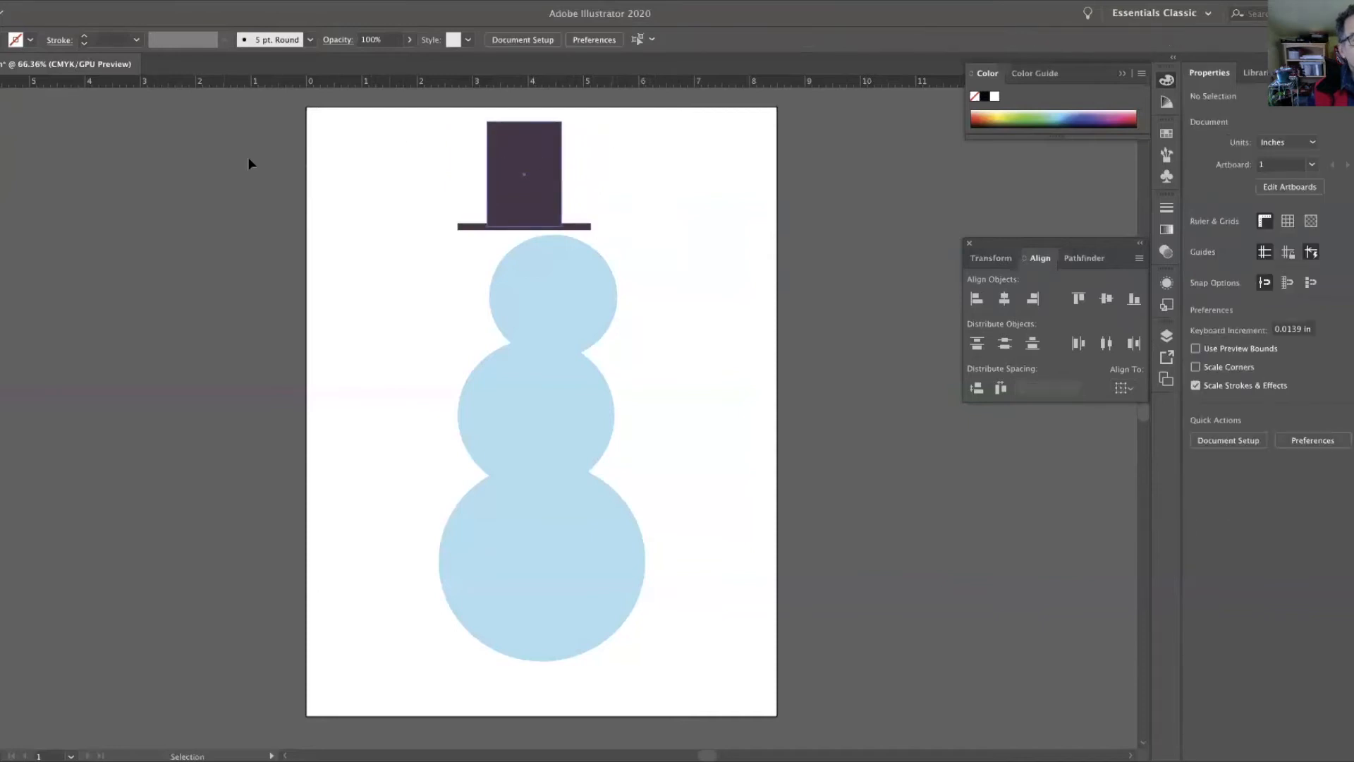
Try moving both hat rectangles together and the tall one alone, undoing each move.
click(512, 161)
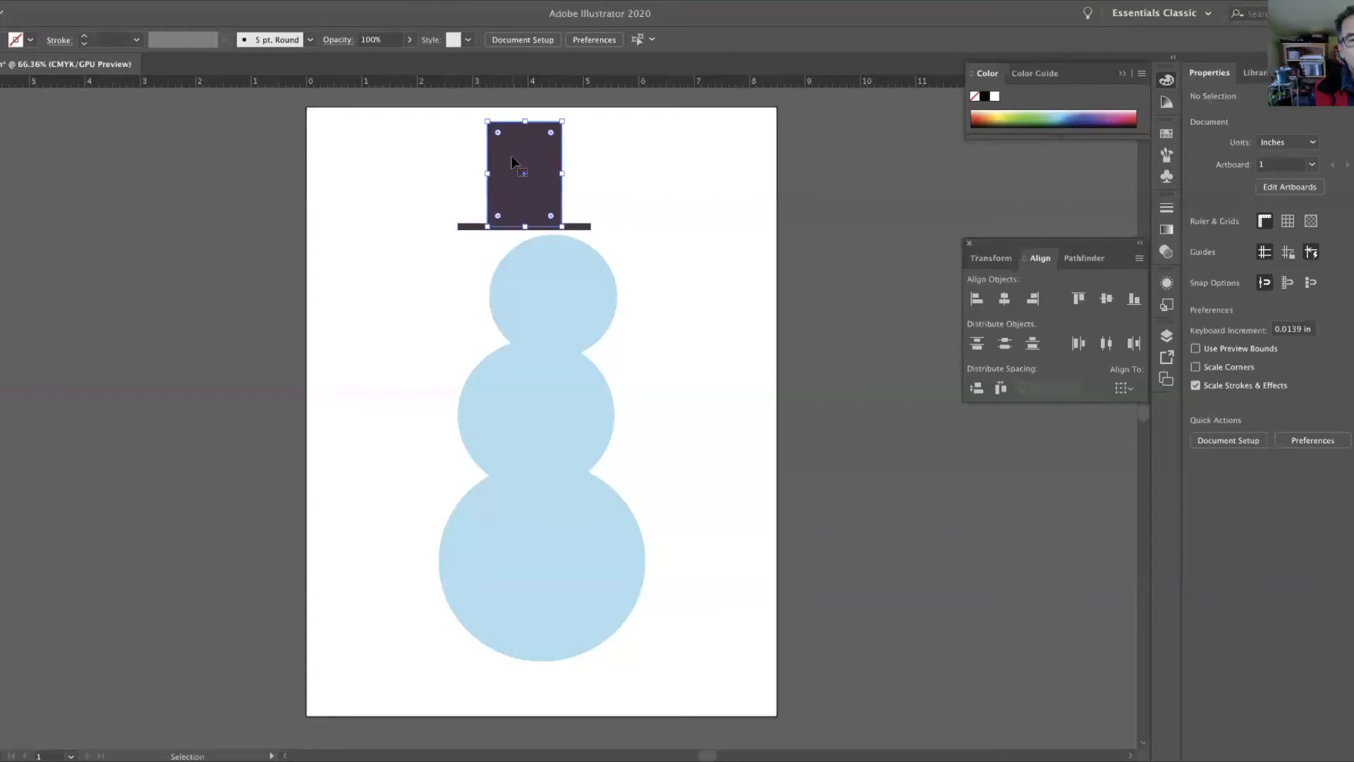
shift+click(470, 228)
drag(522, 157, 481, 156)
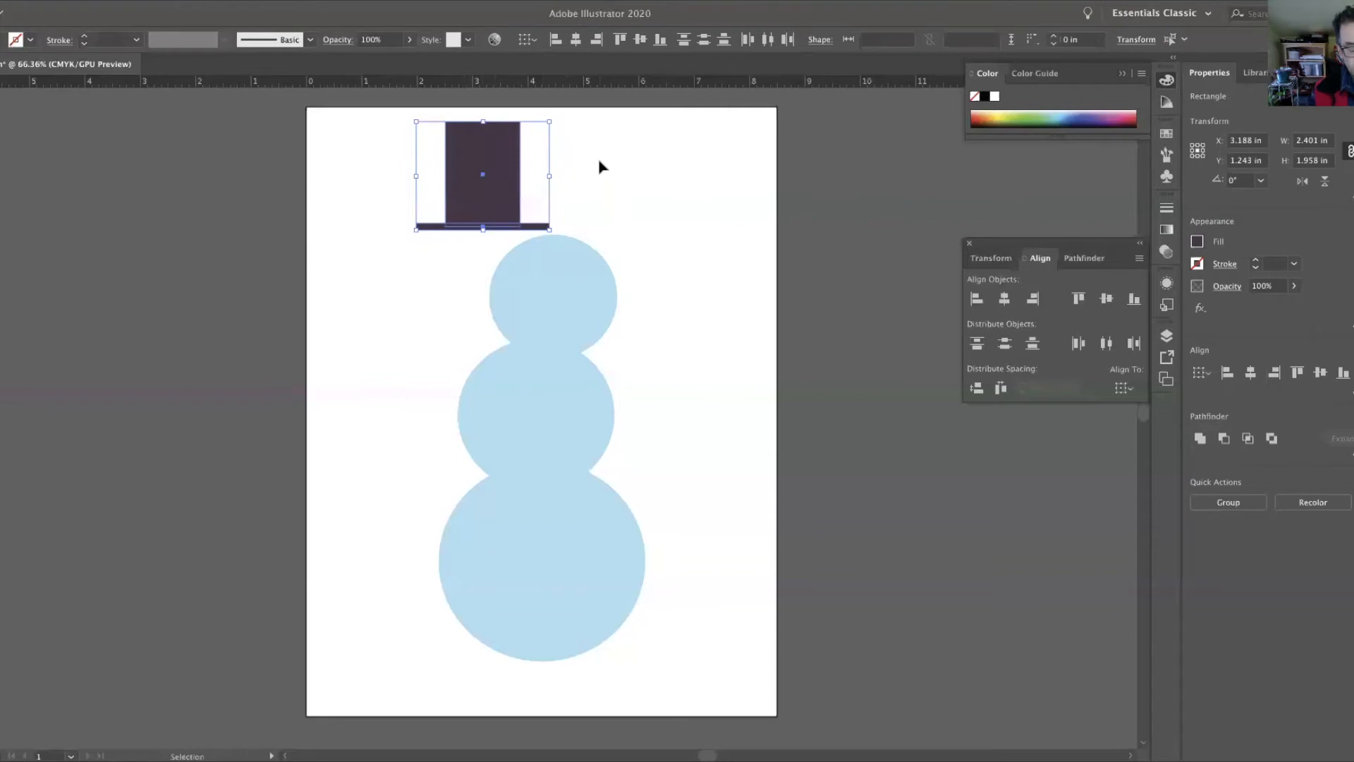
key(ctrl+z)
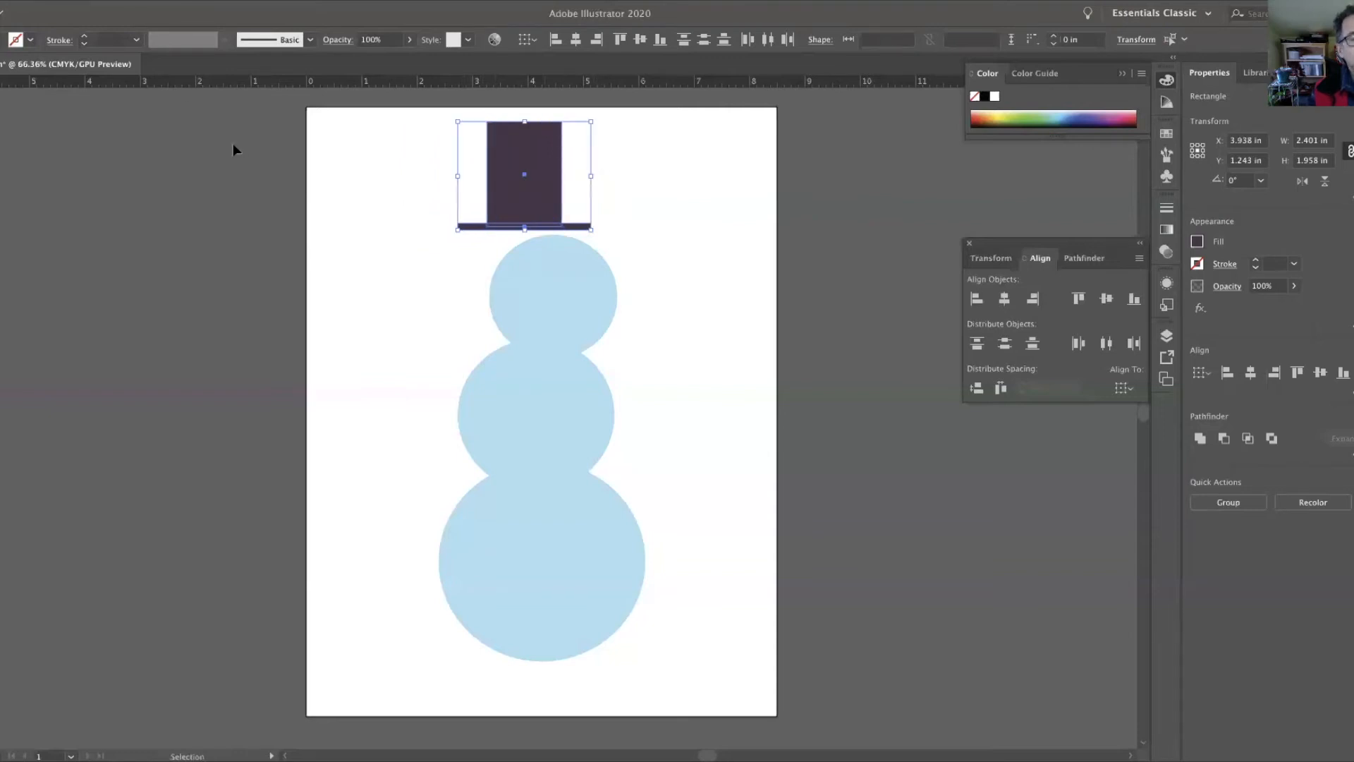
click(296, 147)
drag(514, 147, 642, 155)
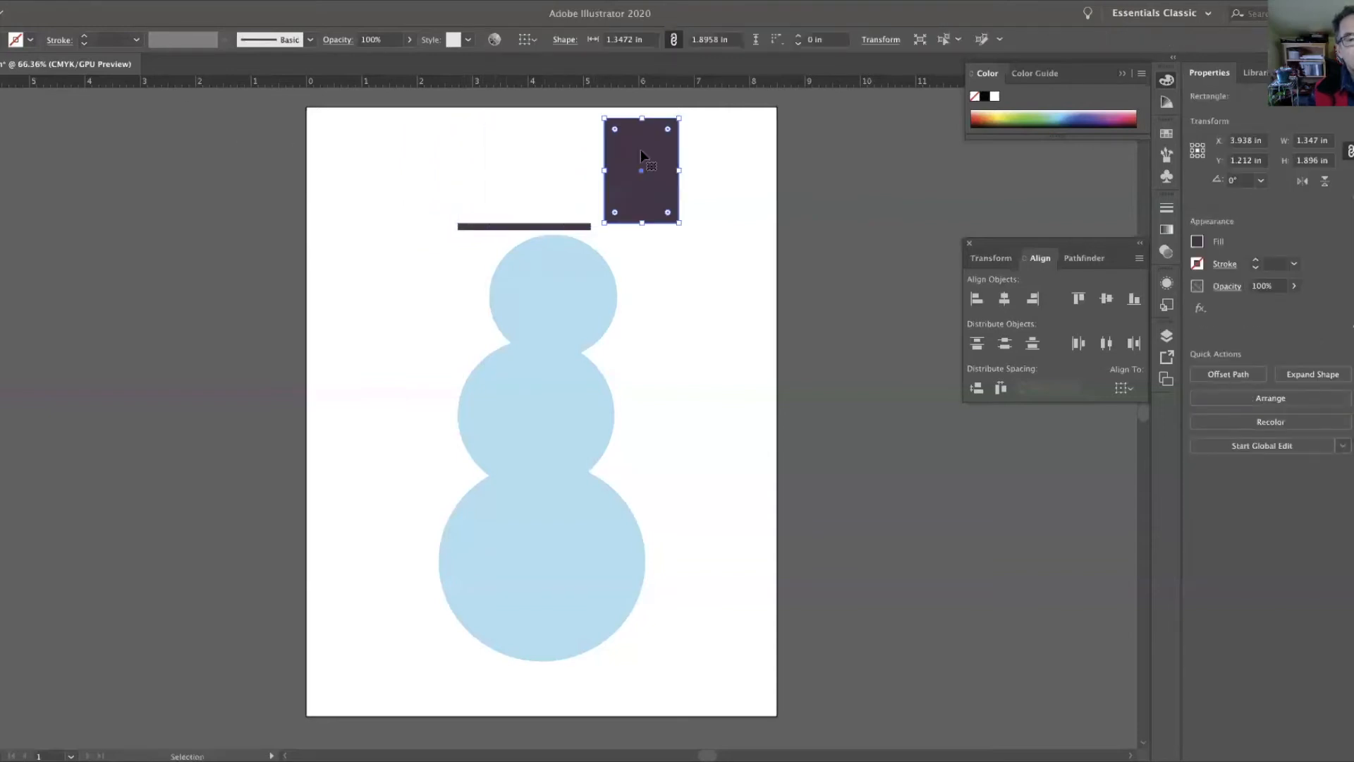
key(ctrl+z)
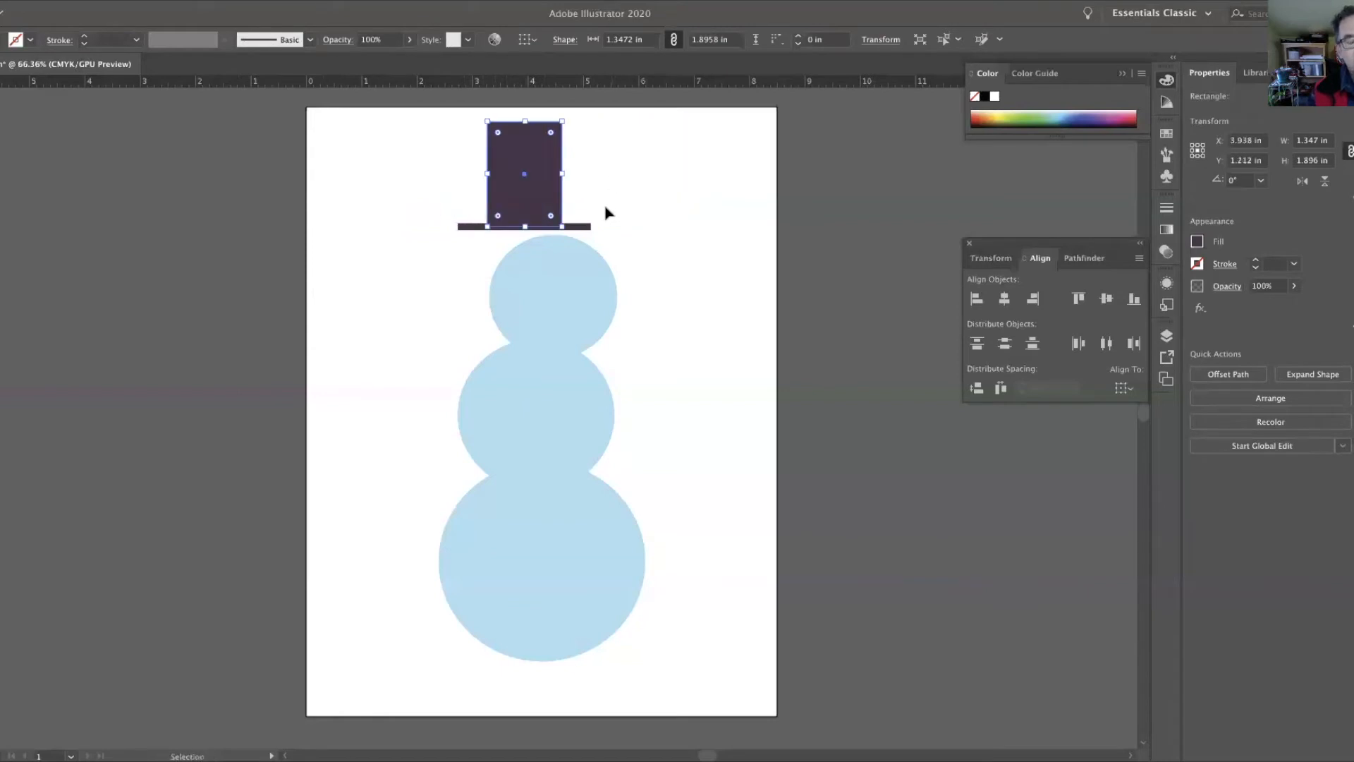
Group the brim and the tall rectangle into one hat object.
shift+click(469, 227)
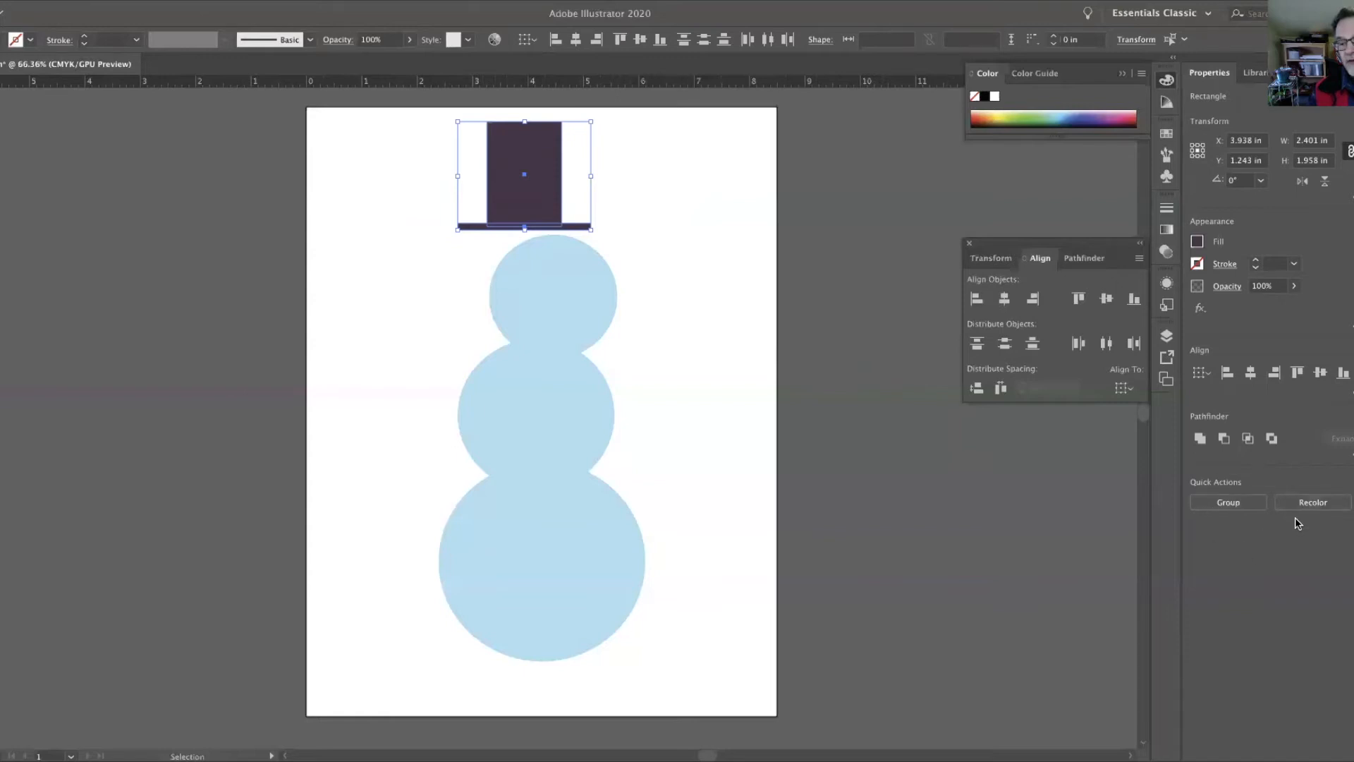
click(1219, 505)
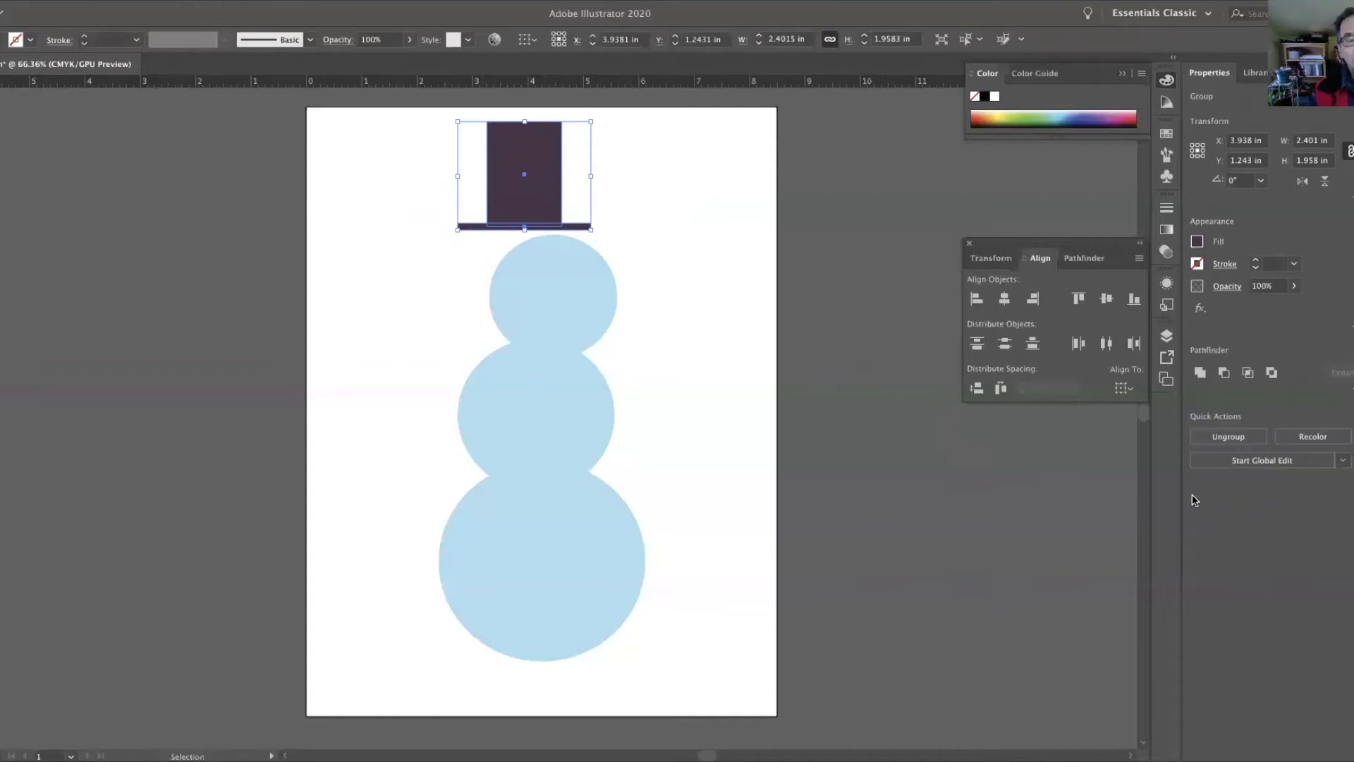
click(695, 323)
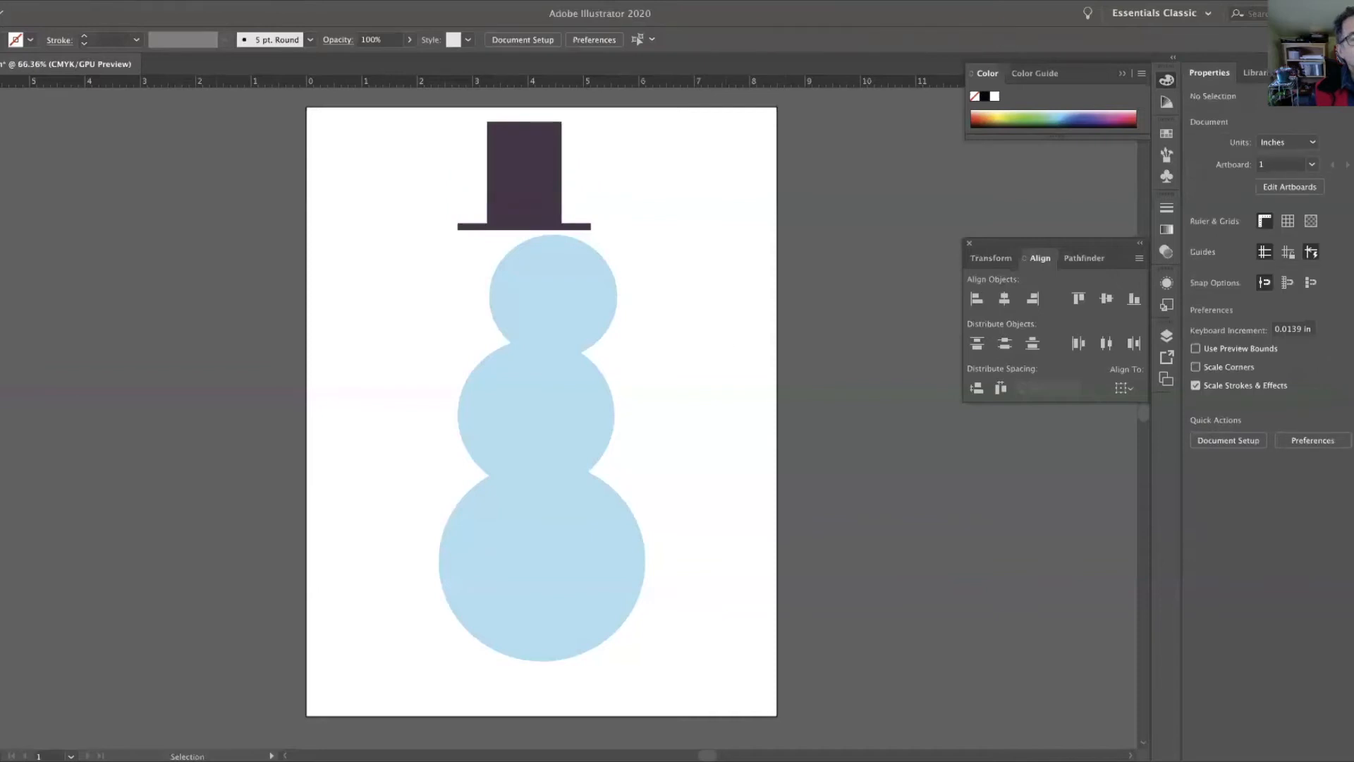
Move the hat group onto the head so its centre is at about X 4.46 in, Y 1.56 in.
drag(474, 230, 475, 275)
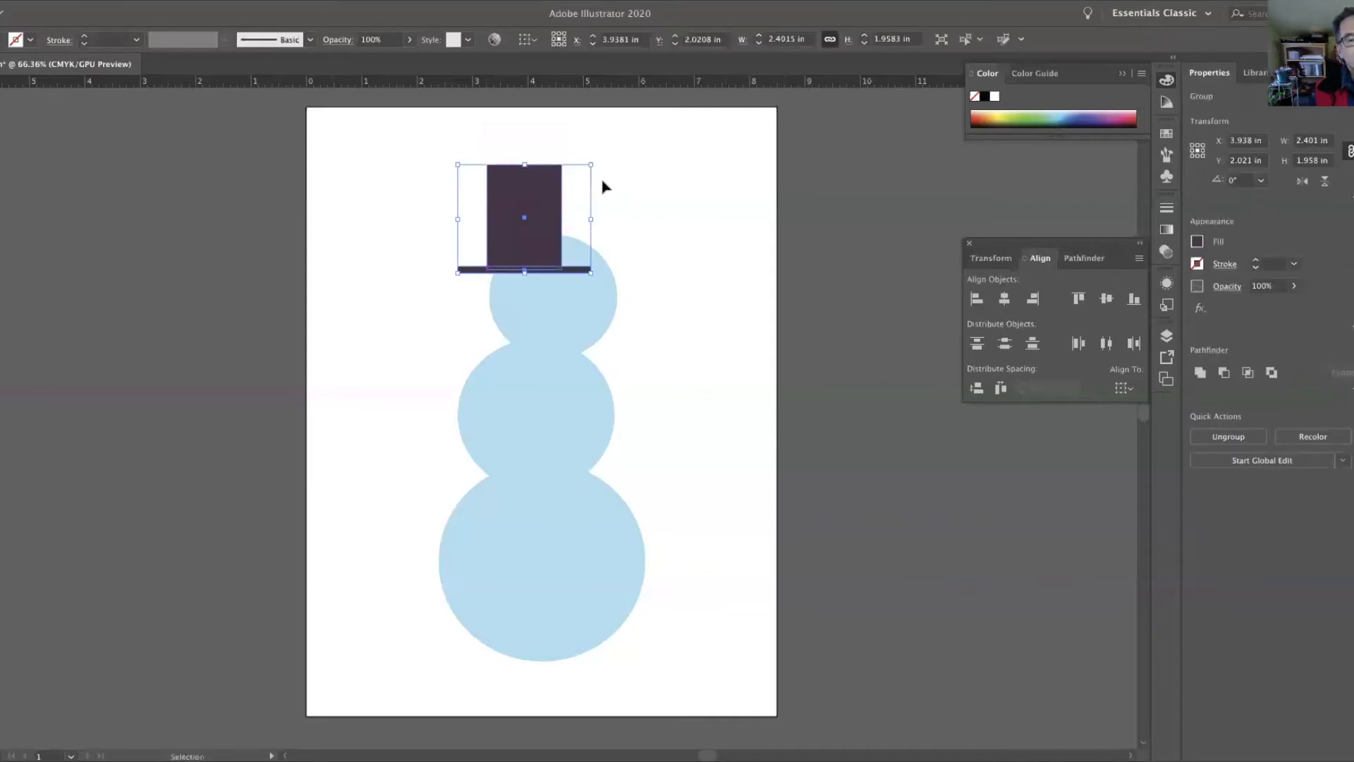
drag(578, 174, 657, 145)
drag(558, 163, 380, 162)
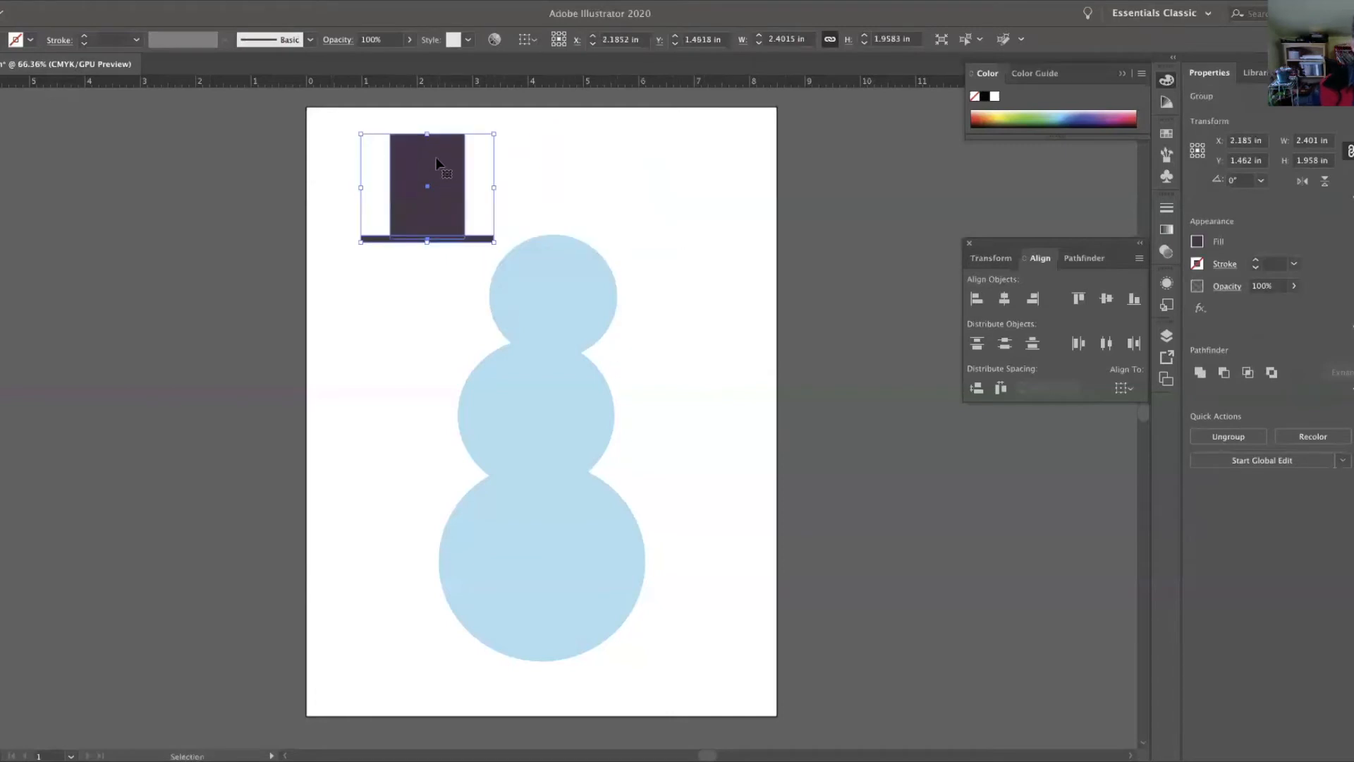
drag(463, 172, 569, 176)
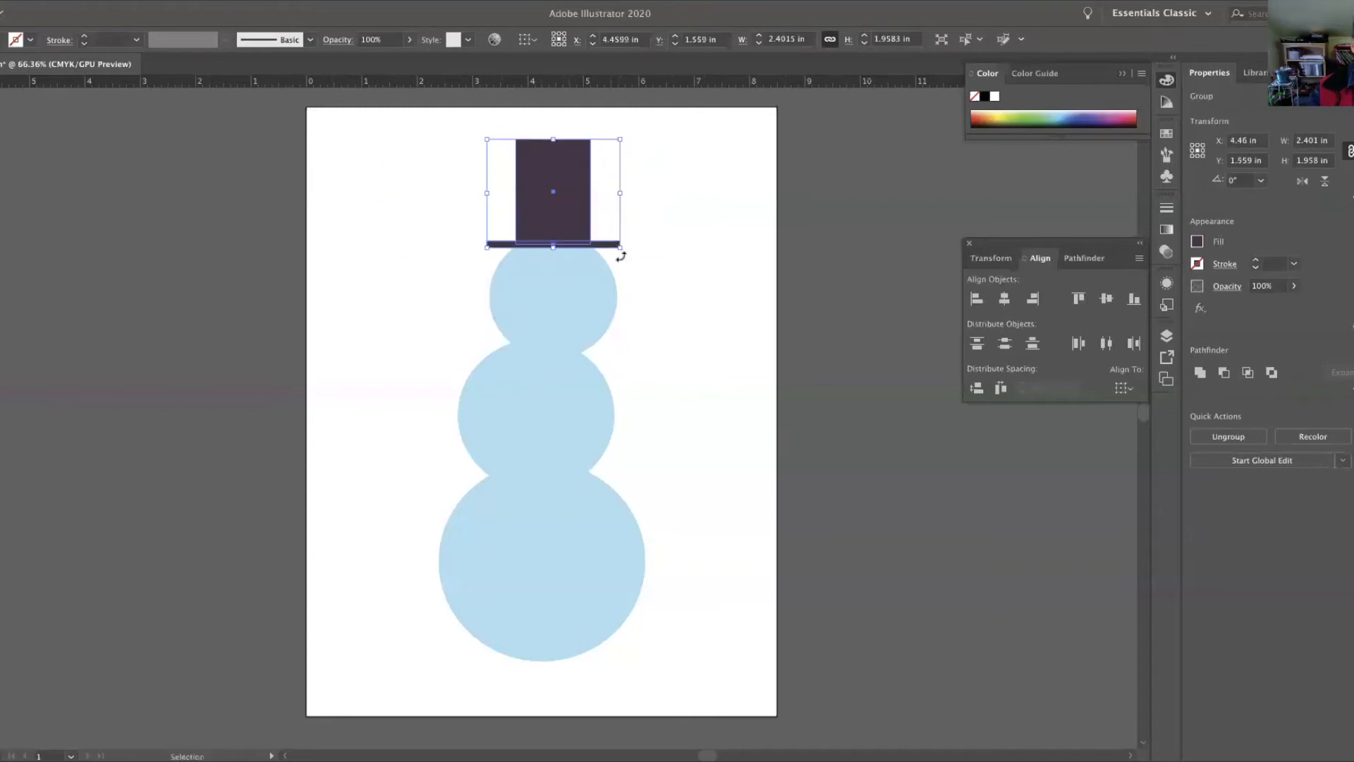
Rotate the hat about 12.55° counterclockwise and reposition it on the head at about X 4.35 in, Y 1.6 in.
drag(624, 256, 630, 233)
drag(569, 197, 549, 200)
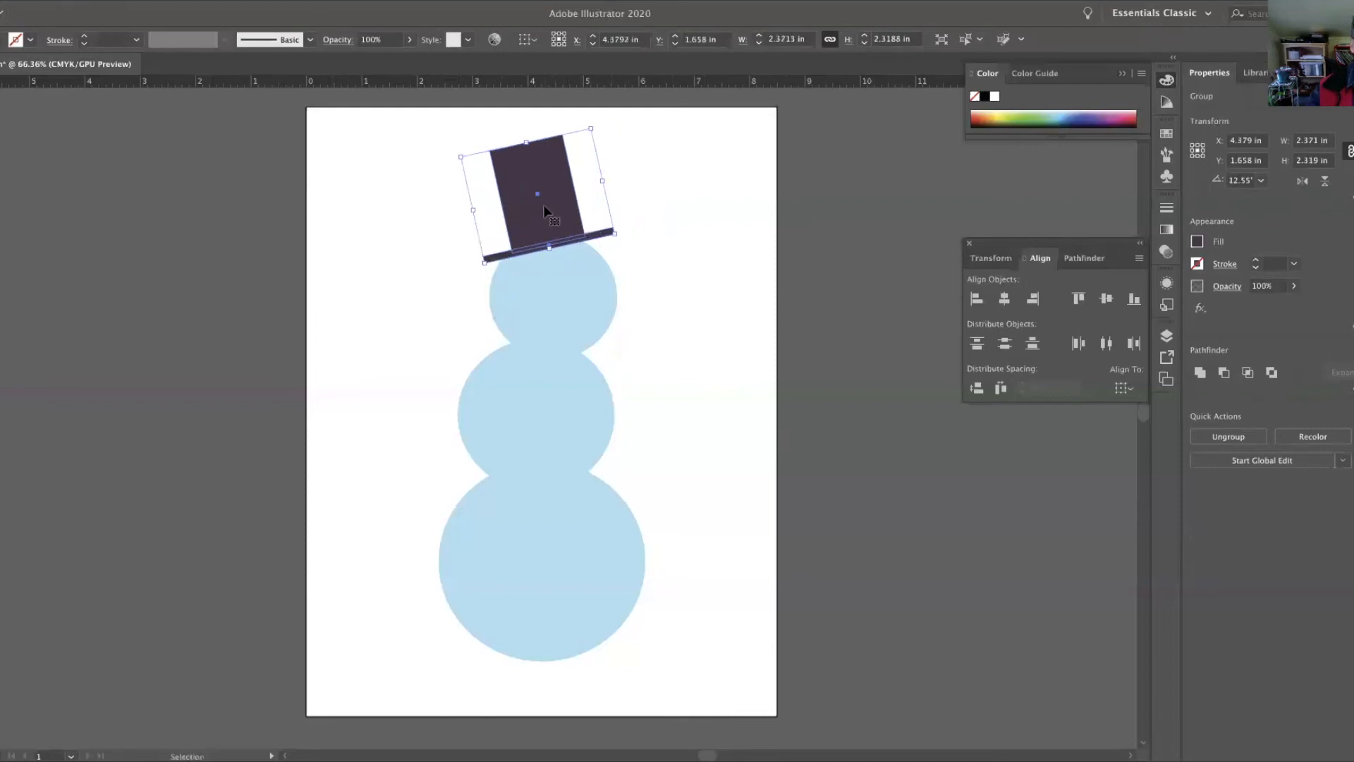
key(Up)
key(Up)
key(Up)
key(Left)
key(Left)
key(Up)
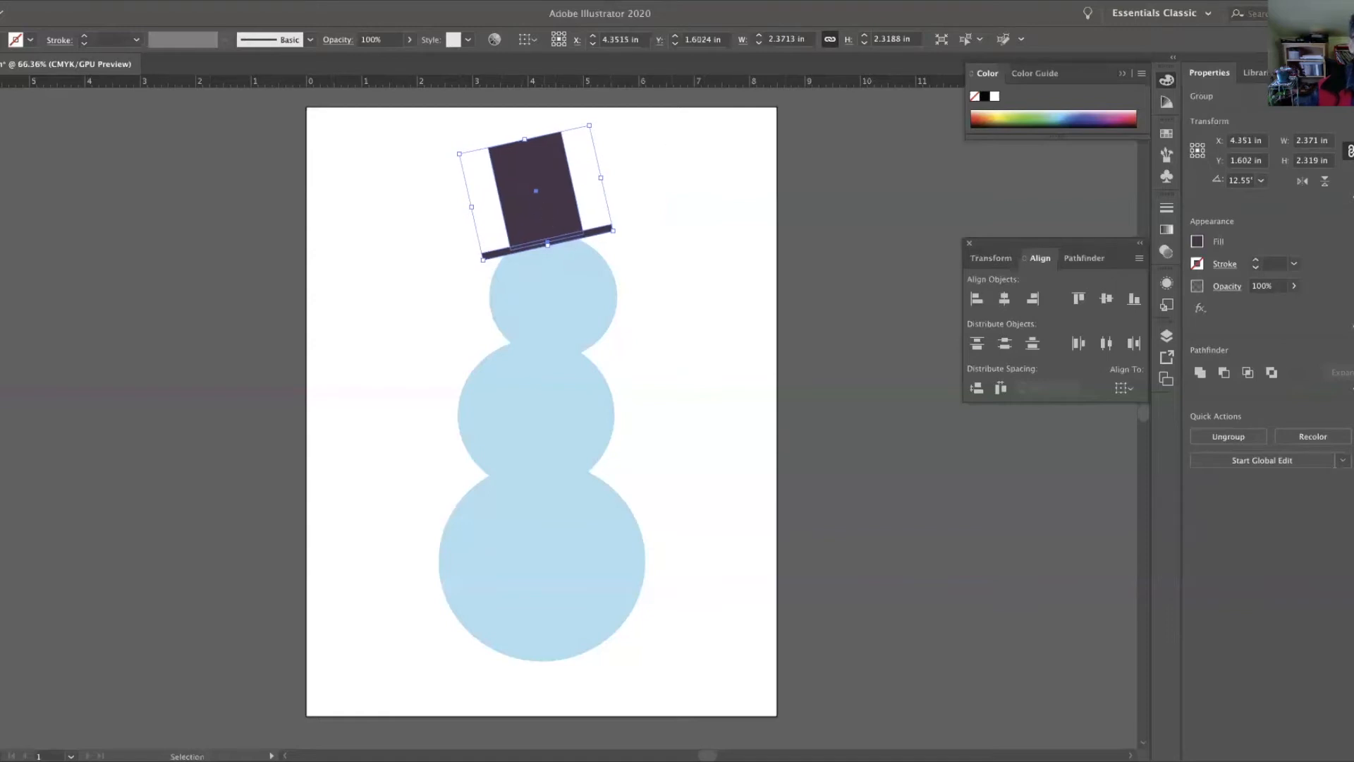
click(341, 156)
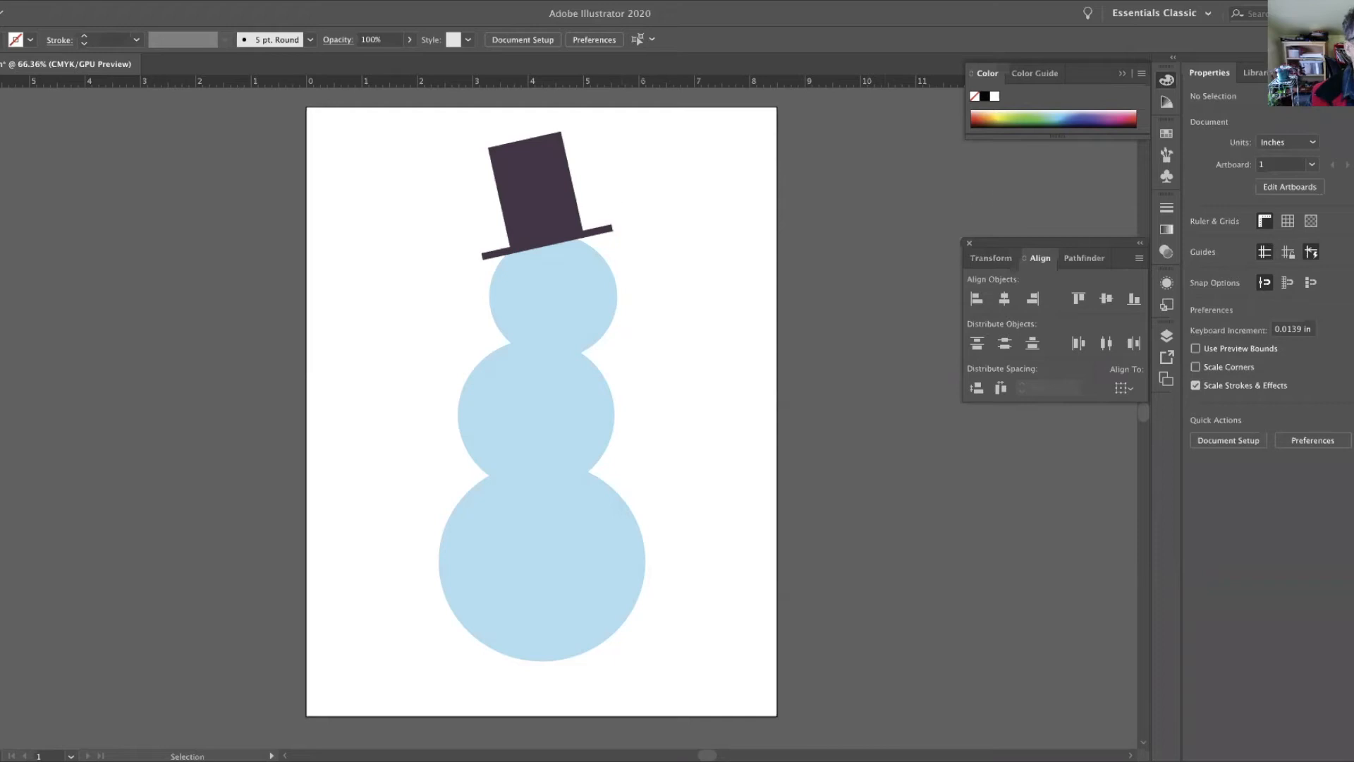
Draw a 0.5 in circle with black fill and no stroke on the left half of the head as an eye.
drag(2, 160, 9, 197)
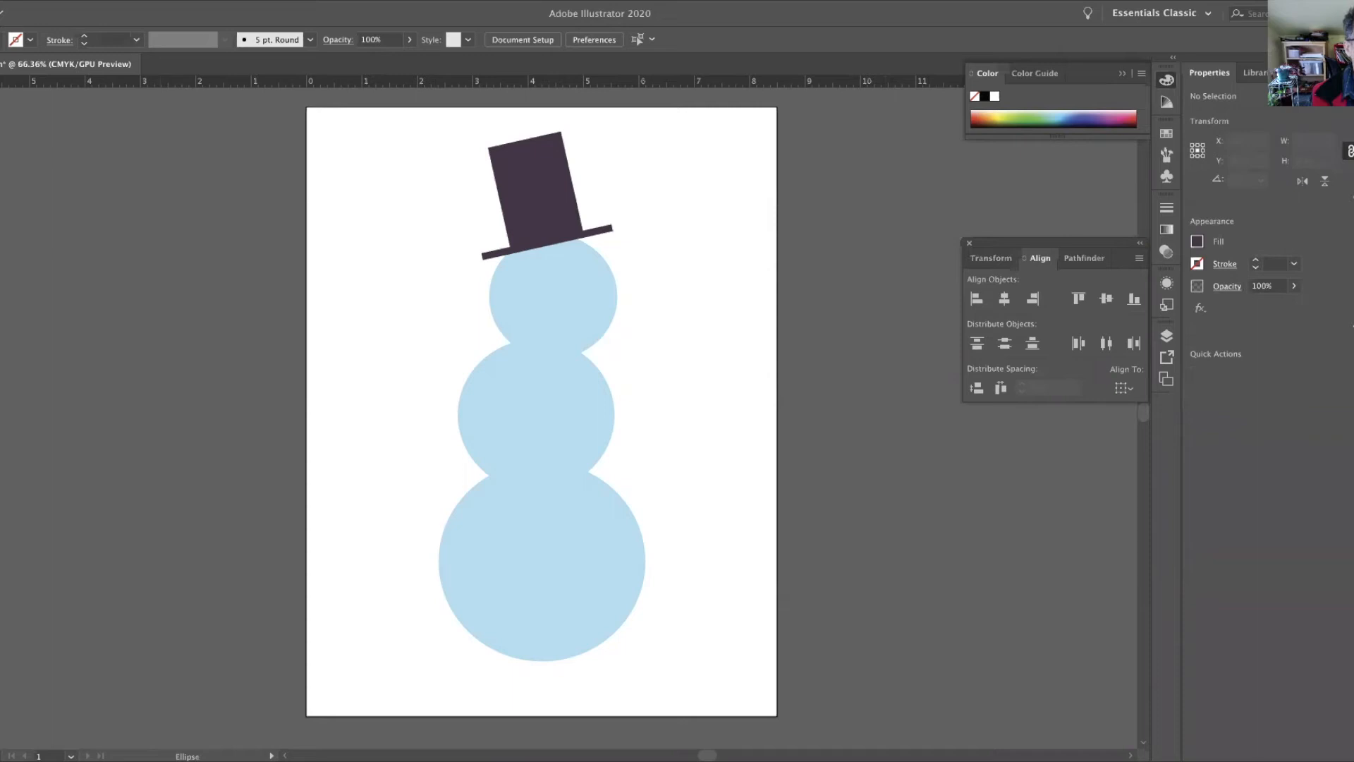
key(d)
key(shift+x)
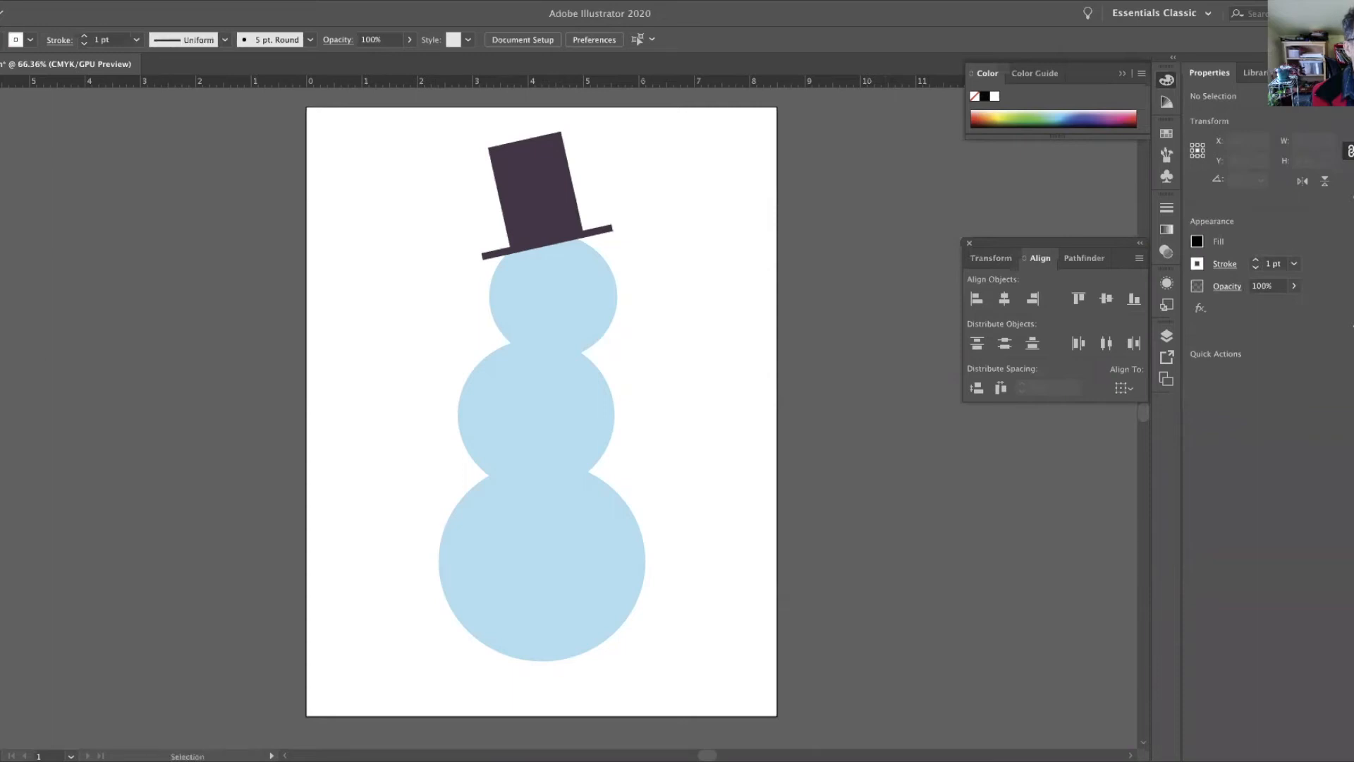
key(slash)
key(comma)
key(slash)
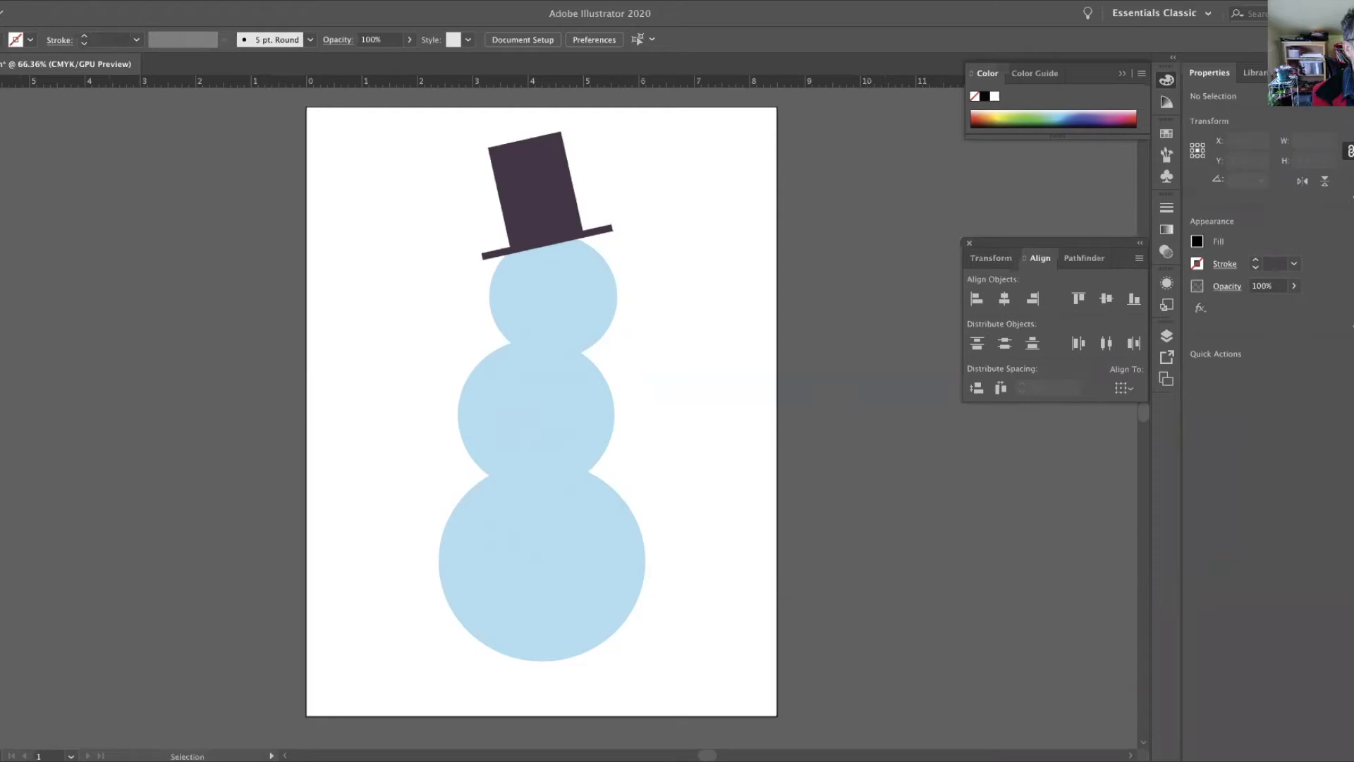
key(l)
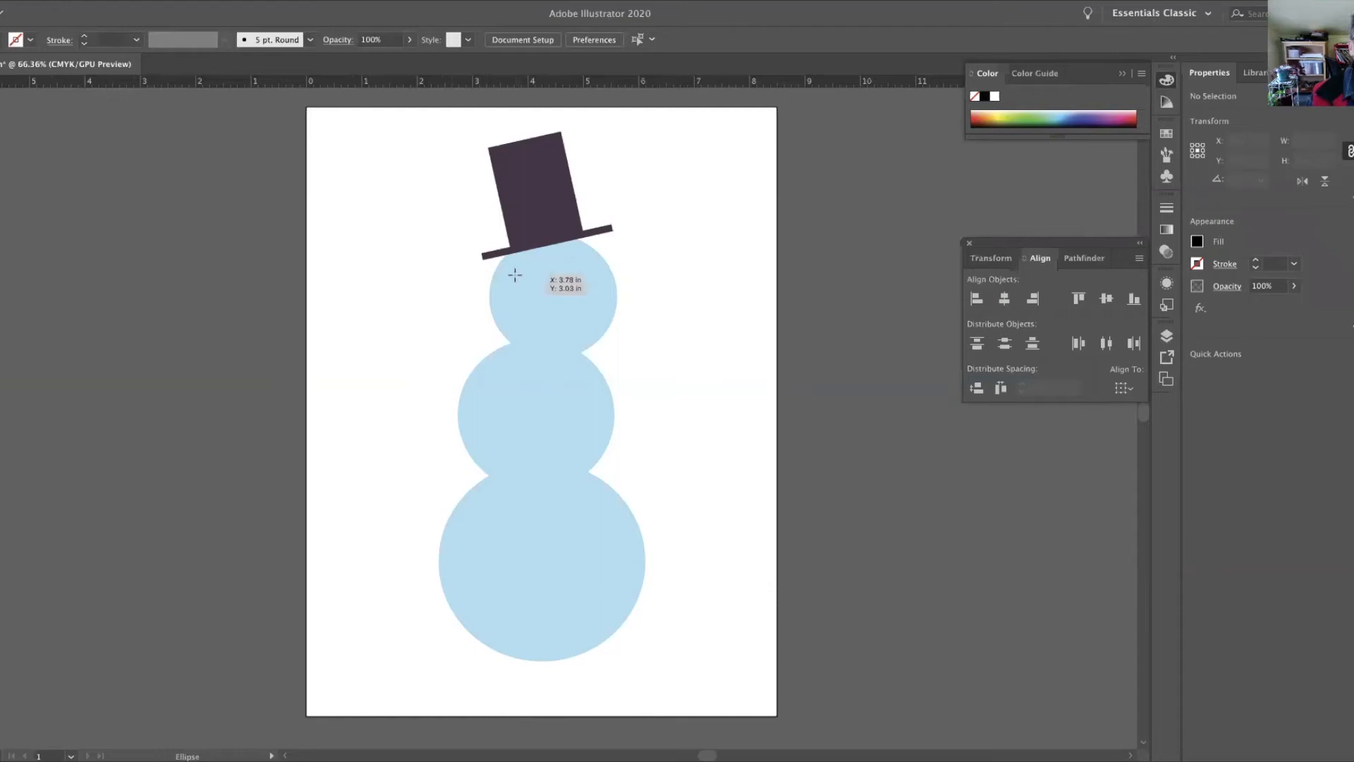
drag(514, 275, 535, 302)
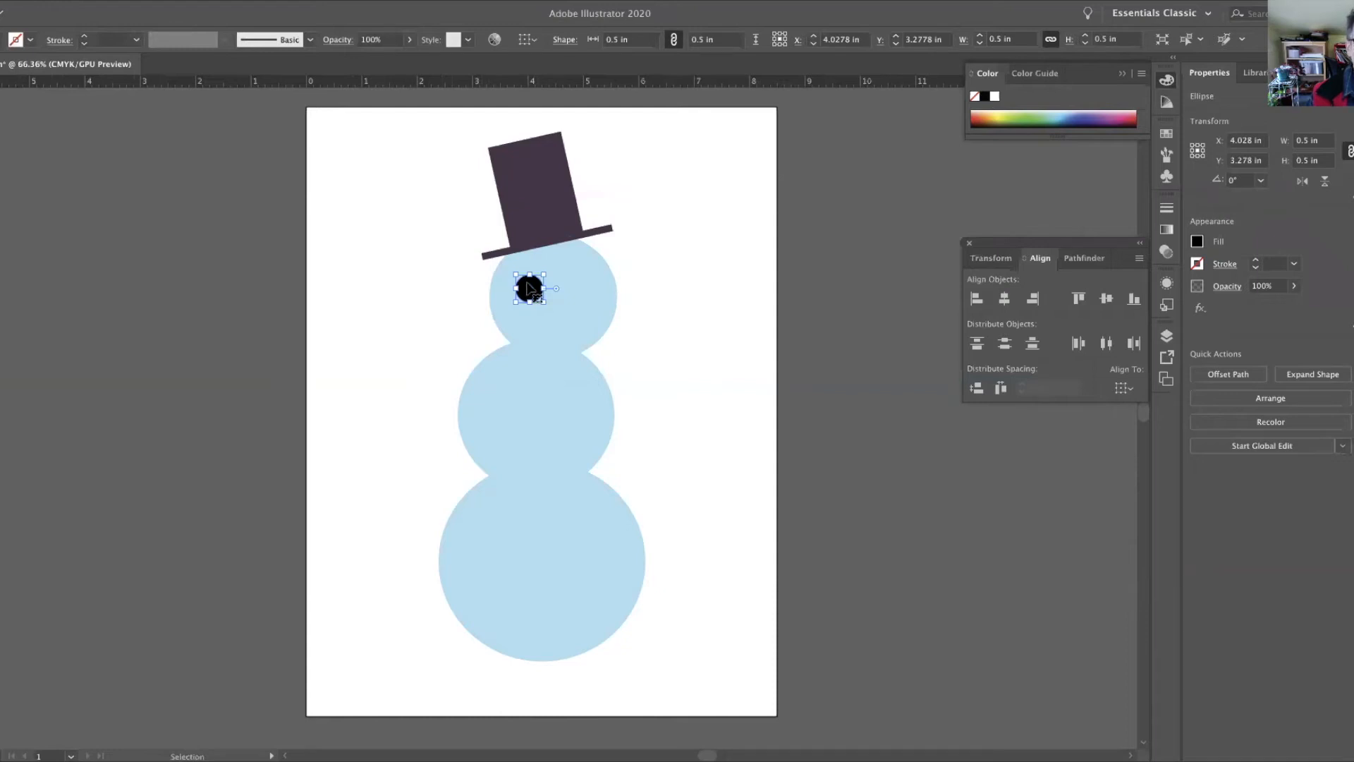
Copy the eye to make the second eye, and add three copies scaled to about 0.37 in down the middle circle as buttons.
drag(533, 288, 534, 389)
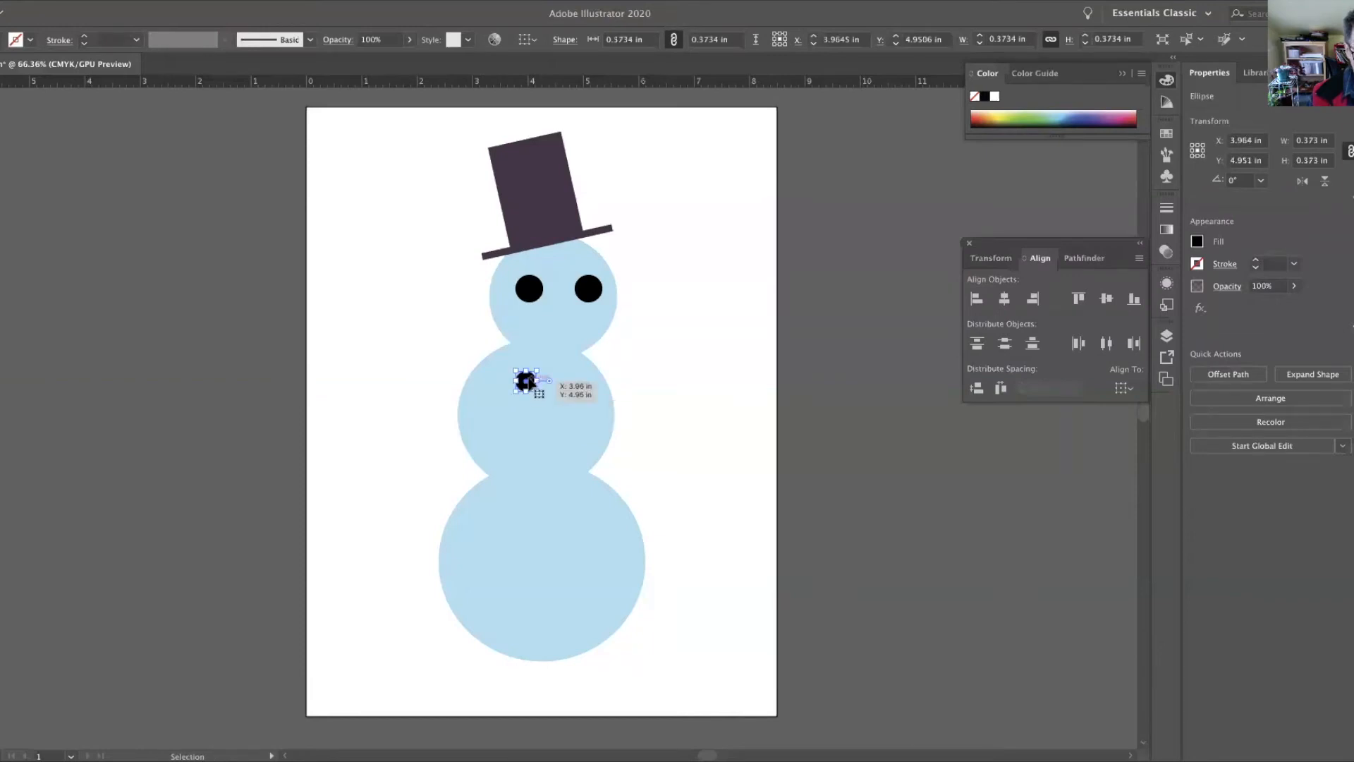
drag(527, 382, 534, 448)
drag(542, 455, 532, 456)
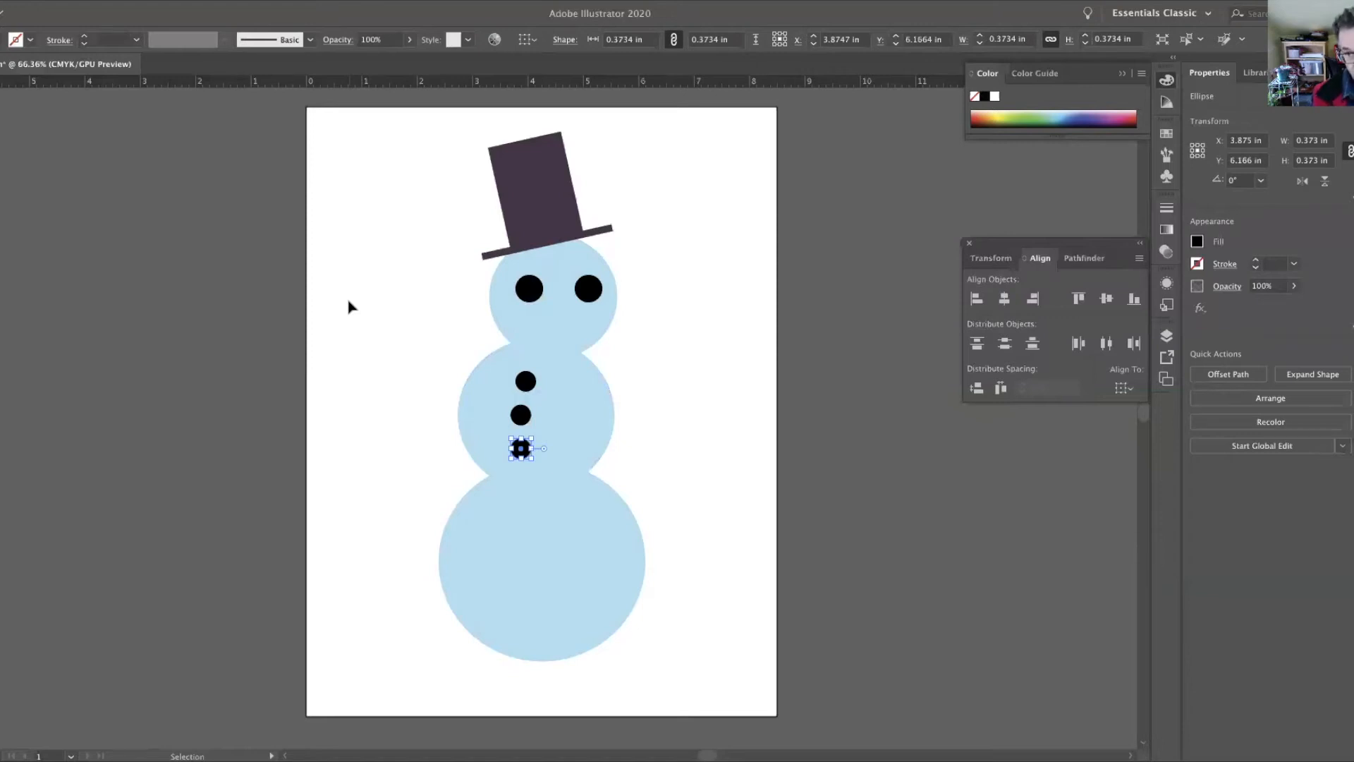
Select both eyes and all three buttons together and bring up the available brushes.
key(a)
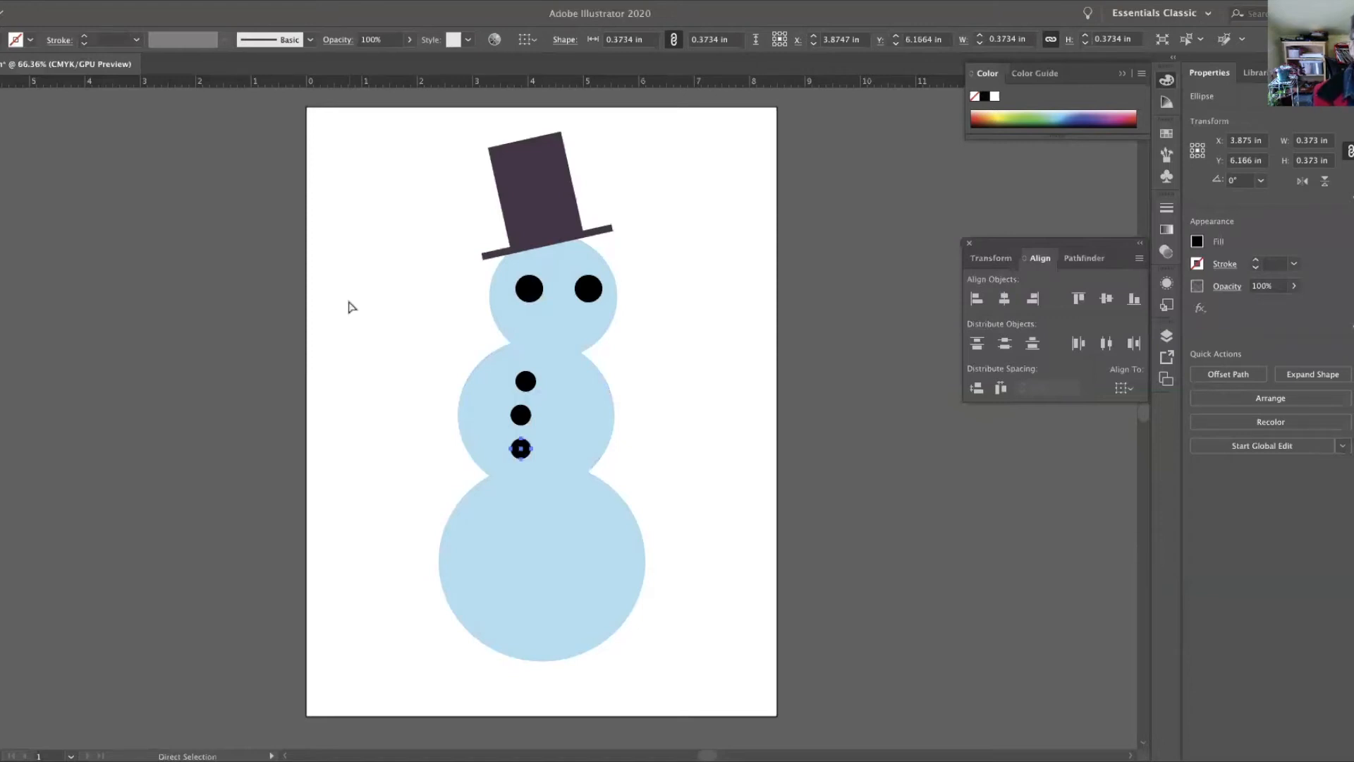
key(super+1)
key(v)
scroll(360, 321, up, 4)
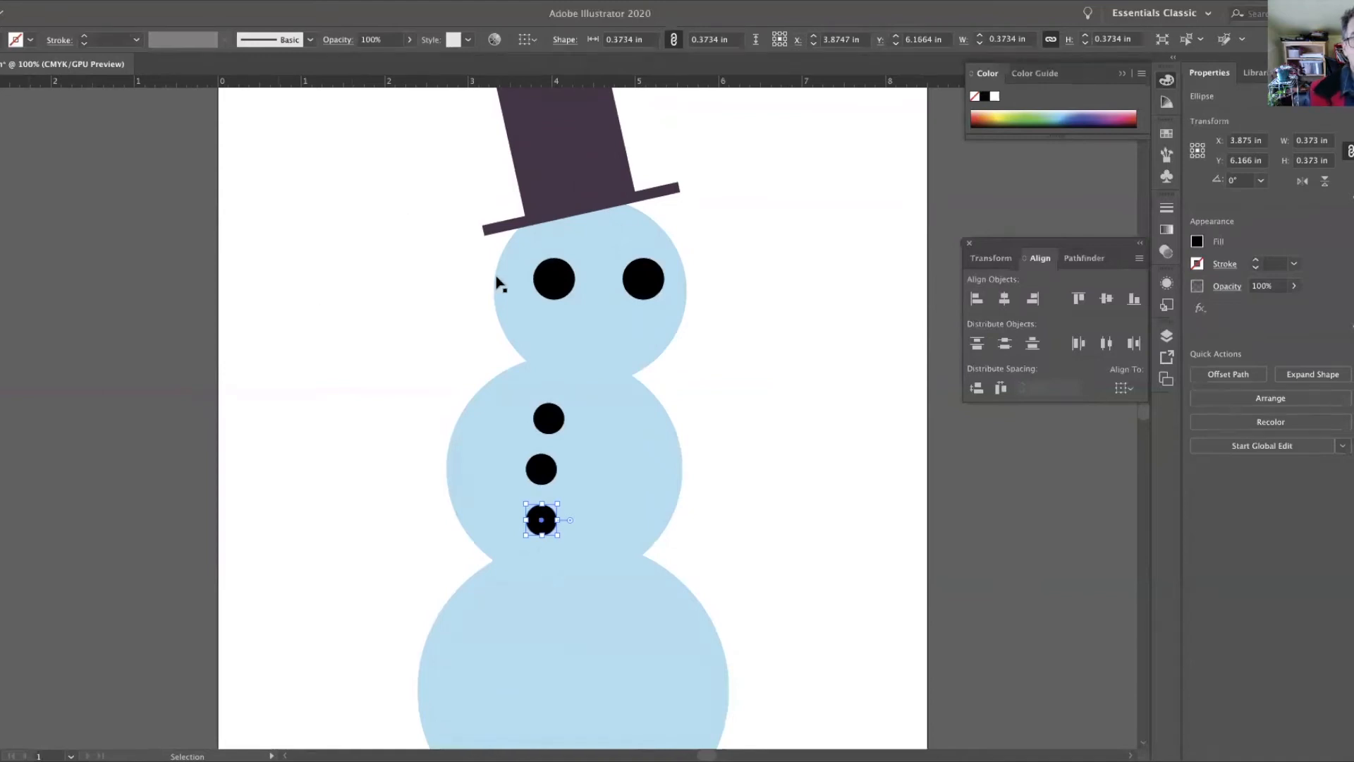
key(shift)
shift+click(543, 469)
shift+click(549, 419)
shift+click(554, 281)
shift+click(643, 281)
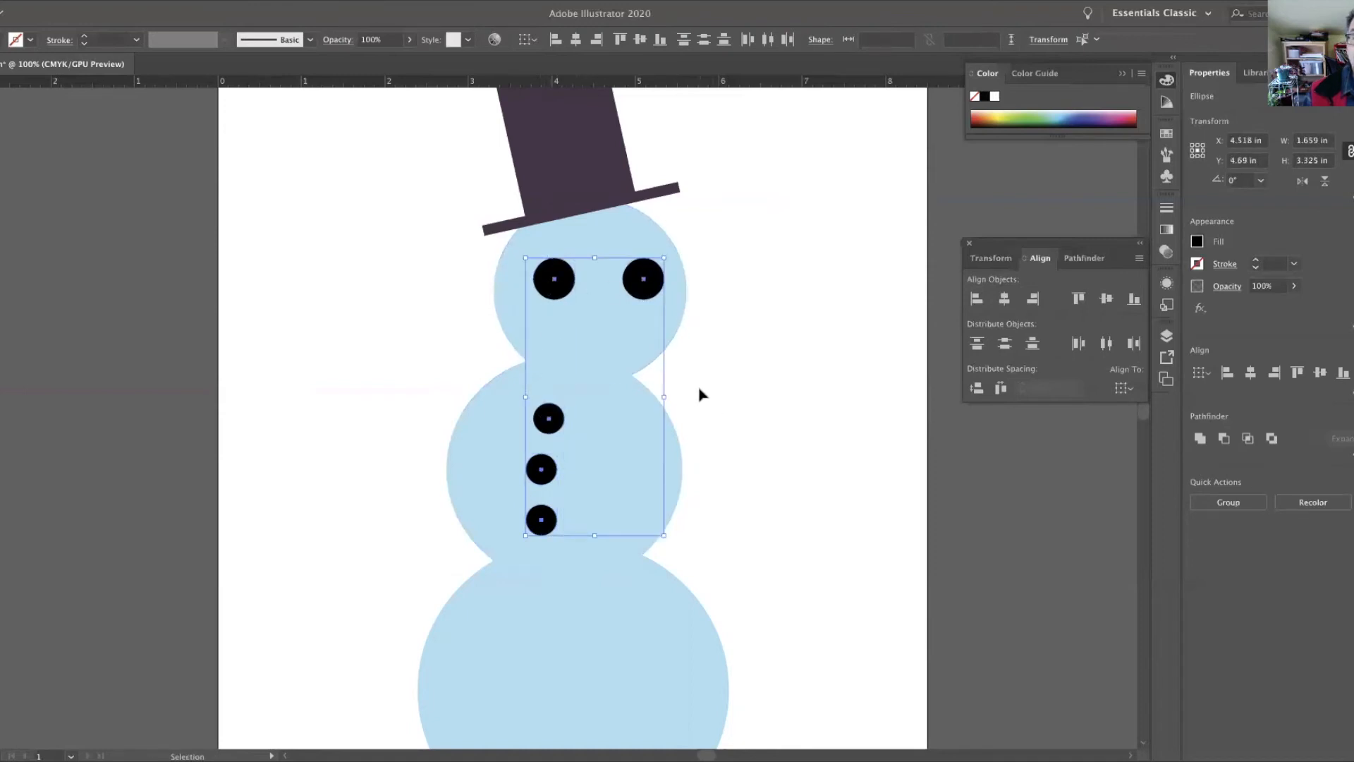
click(1167, 133)
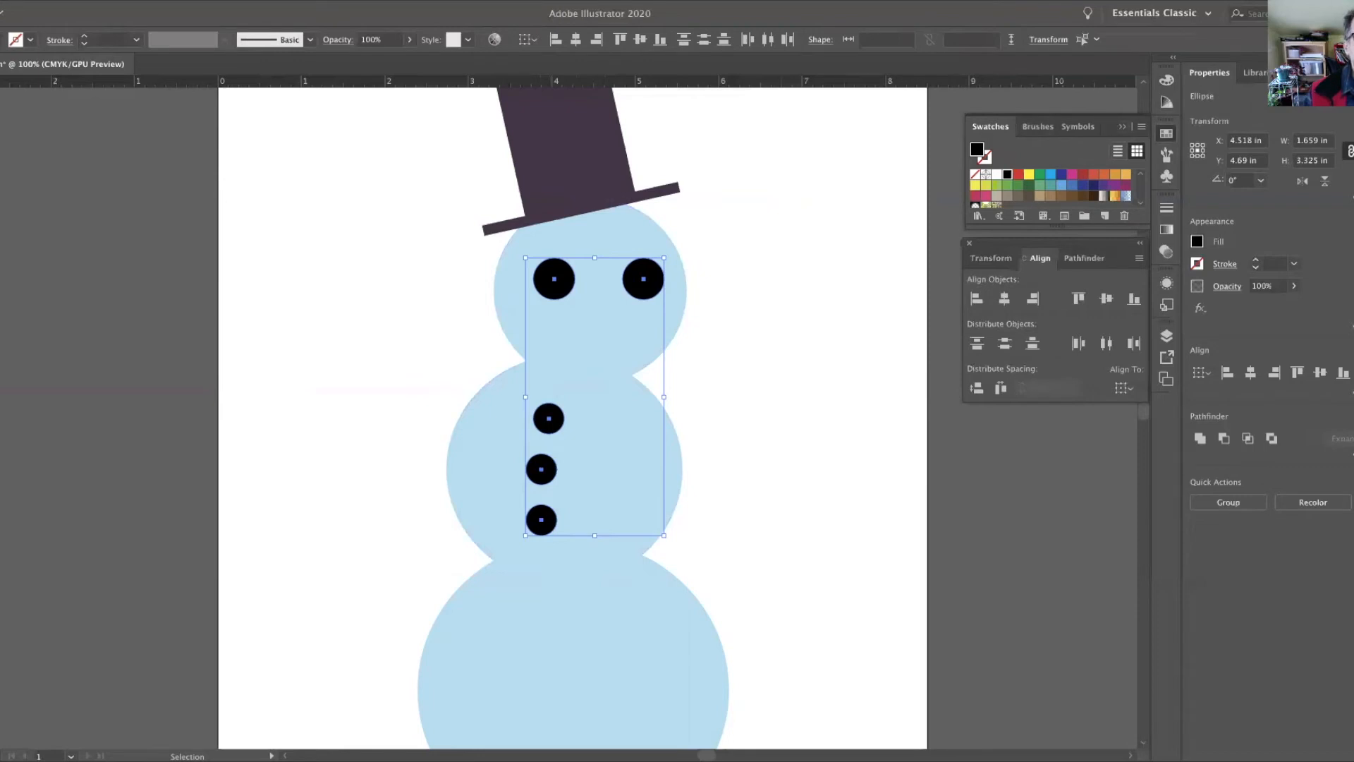
click(291, 0)
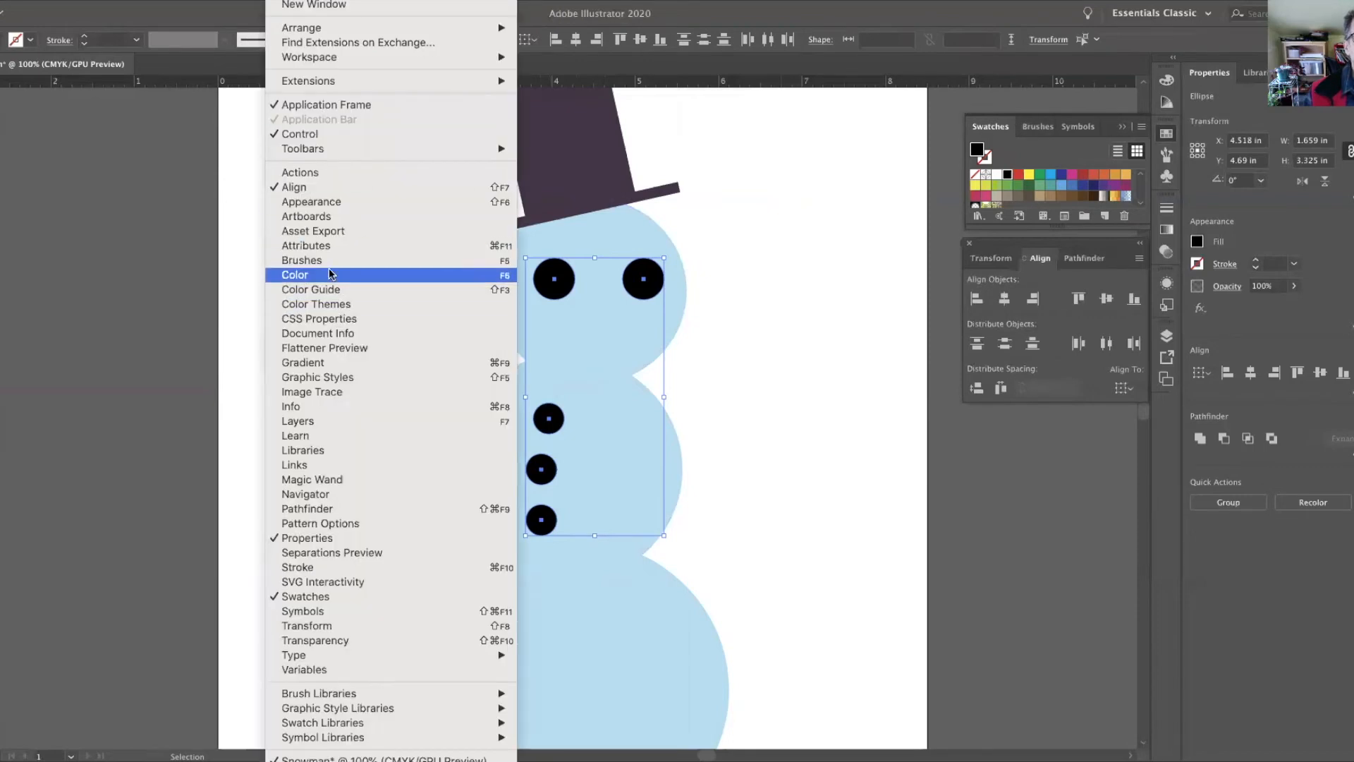
click(1045, 130)
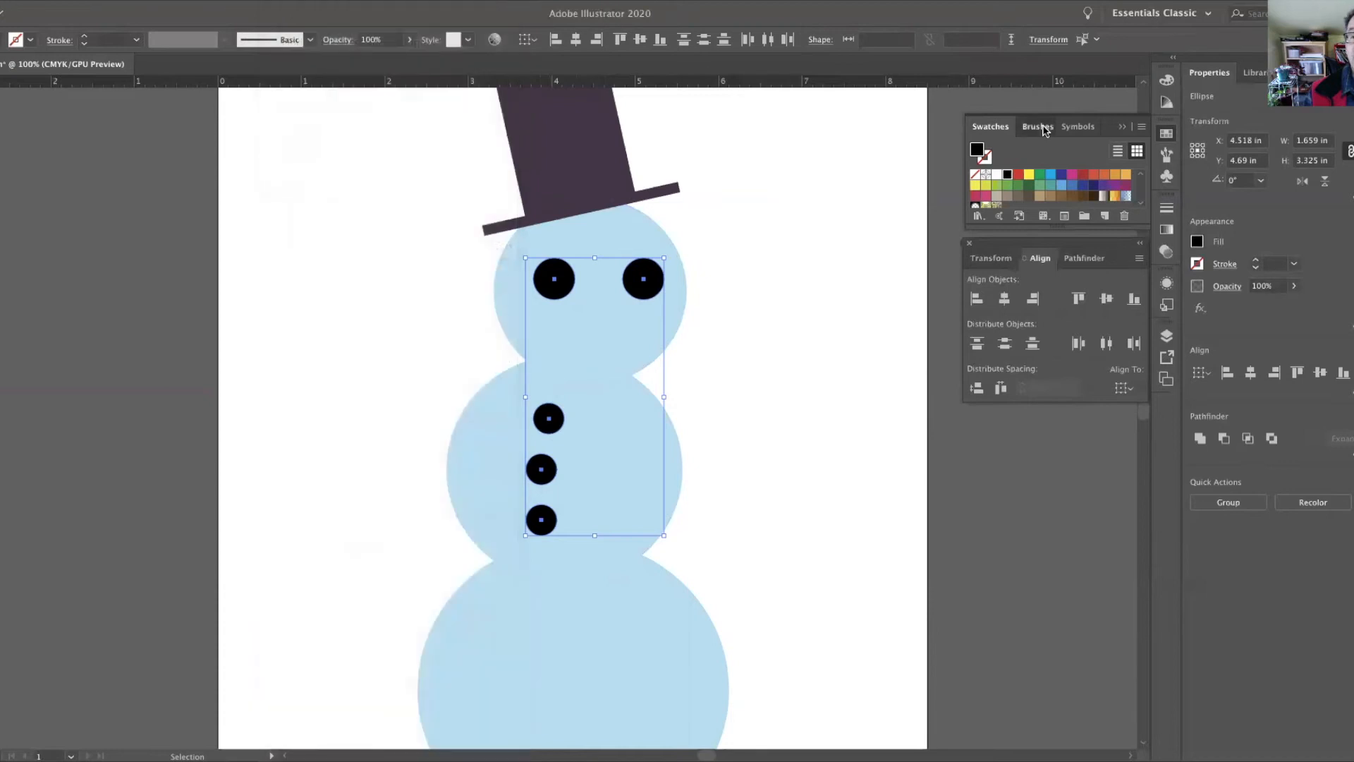
click(1045, 130)
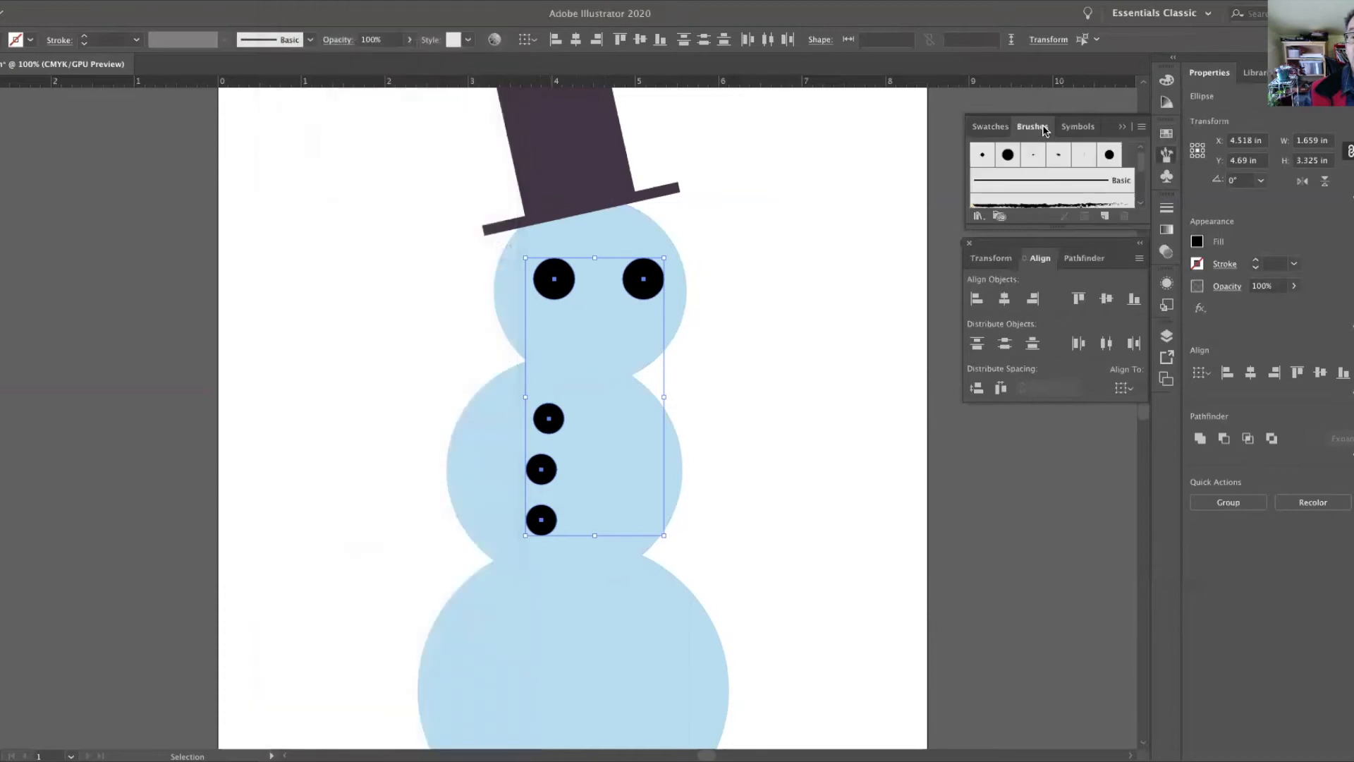
Add a stroke to the selected eyes and buttons and set its weight to 3 pt.
click(1253, 260)
click(1253, 260)
click(1254, 259)
click(1252, 259)
click(1253, 259)
click(1253, 259)
click(1253, 258)
click(1253, 259)
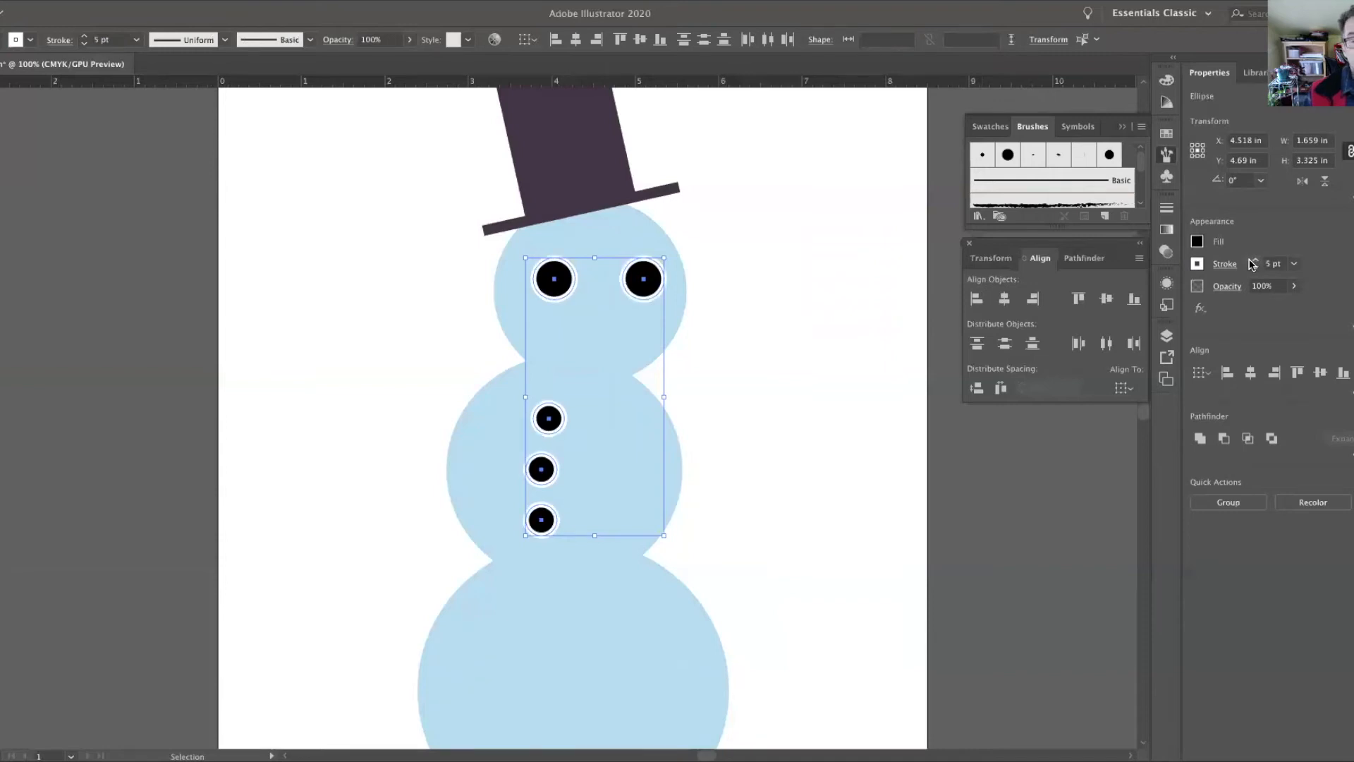
click(1254, 271)
click(1254, 271)
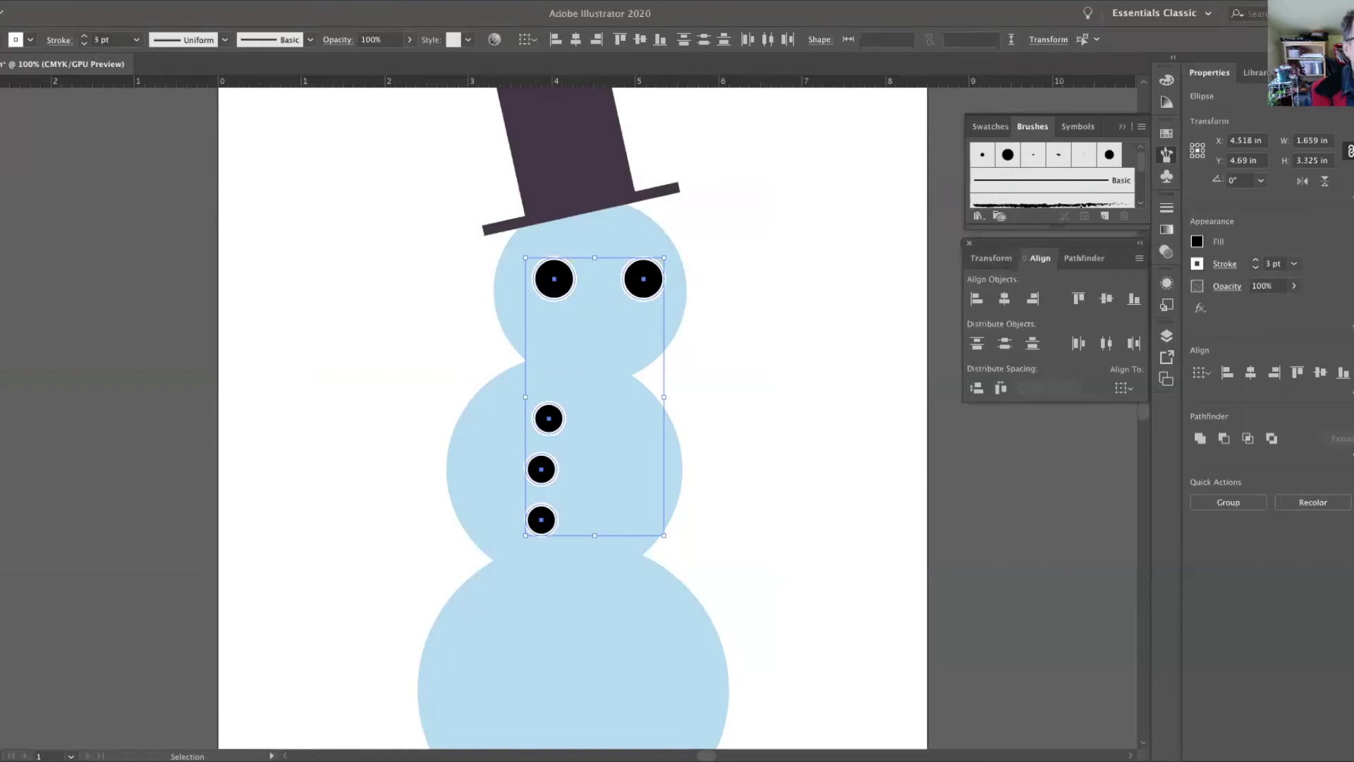
Keep the black fill of the selected eyes and buttons and set their stroke colour to black.
key(shift+x)
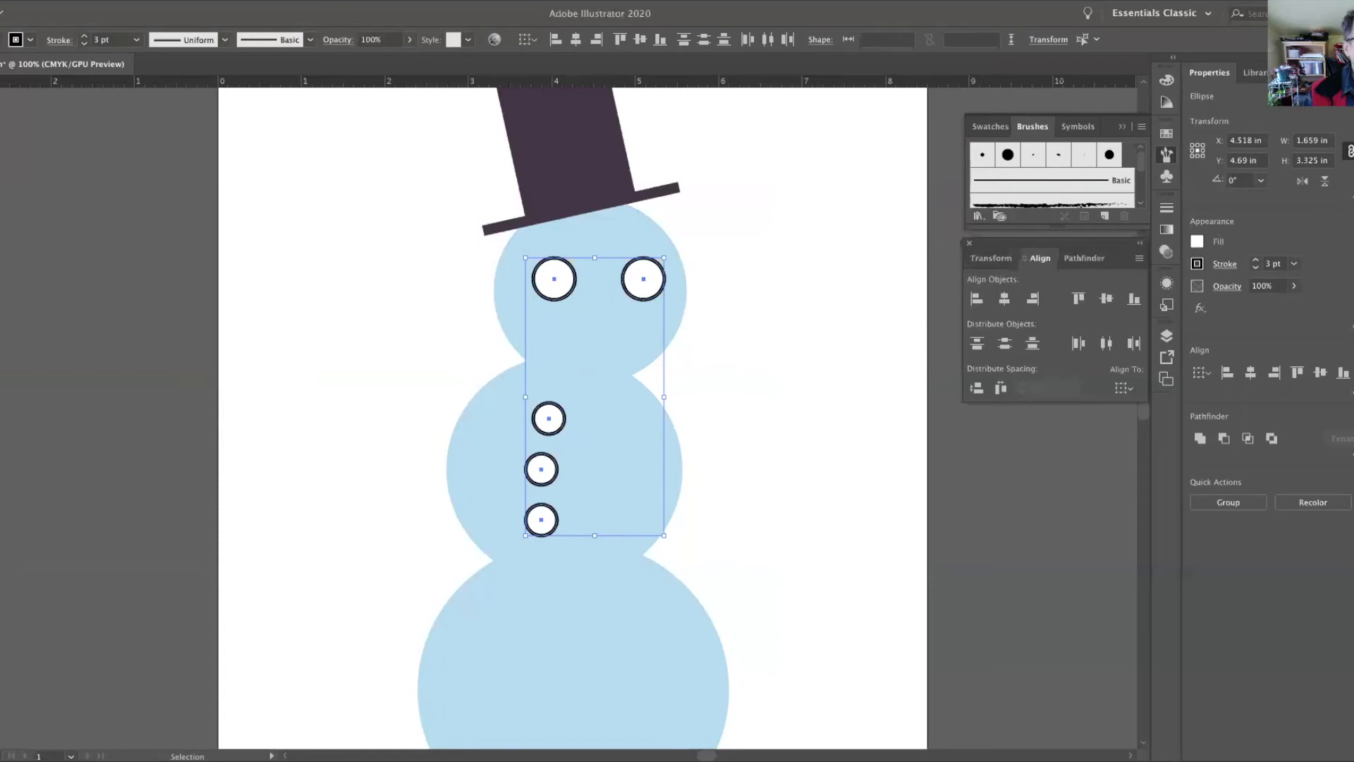
key(shift+x)
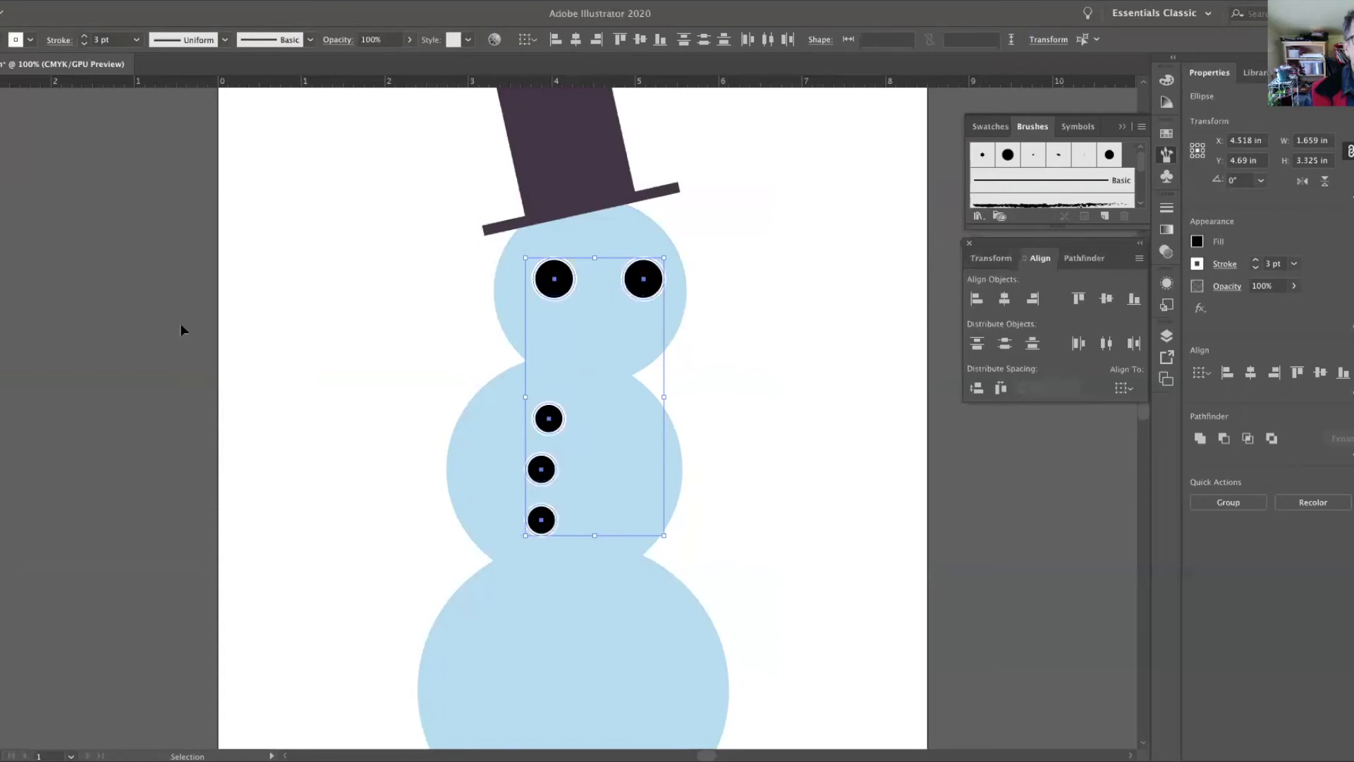
click(1214, 266)
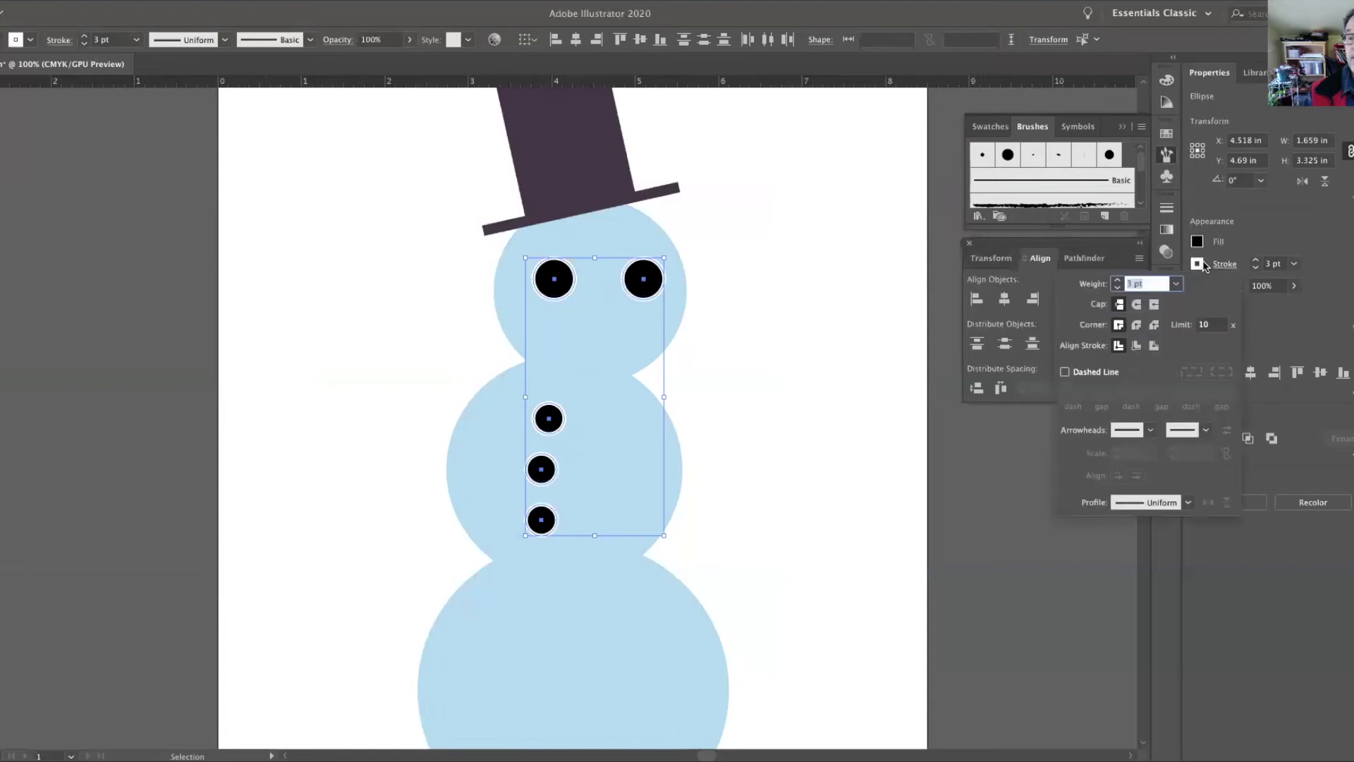
click(1197, 265)
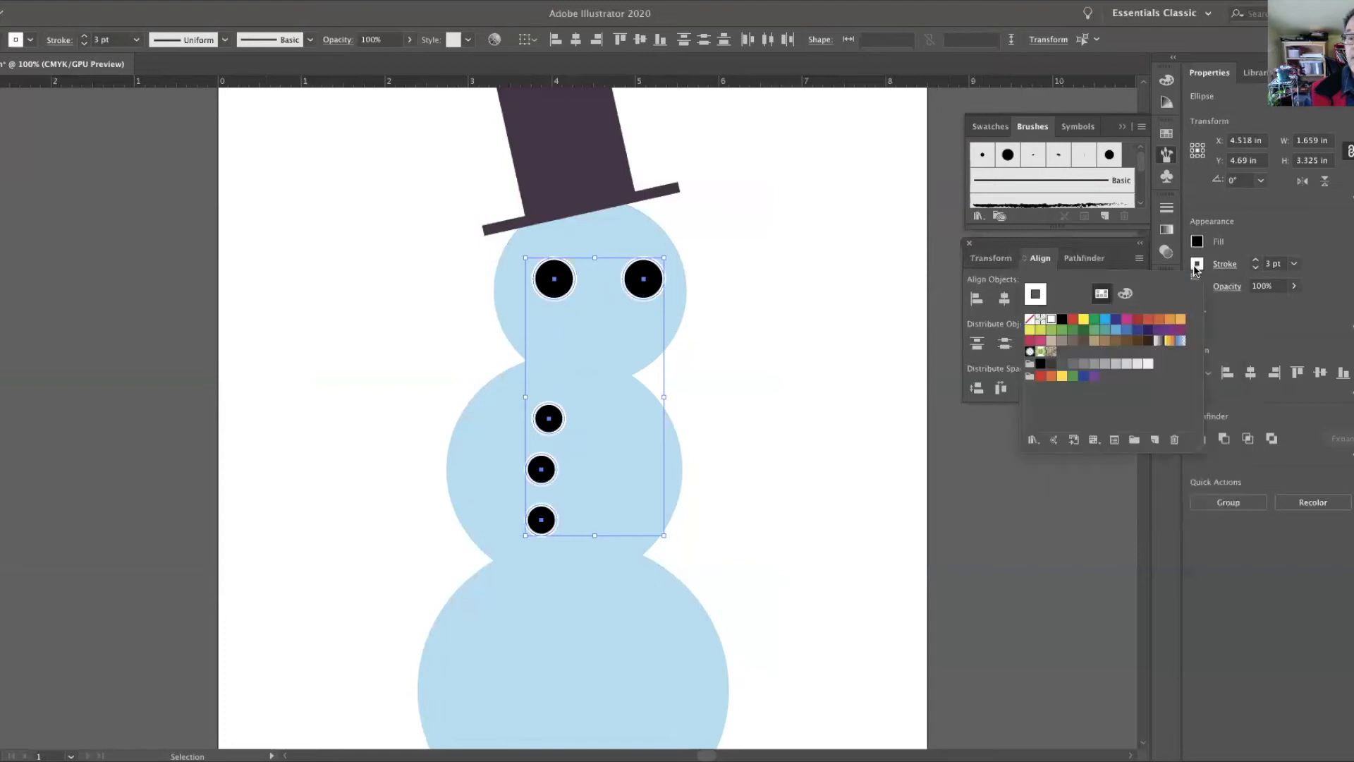
click(1061, 319)
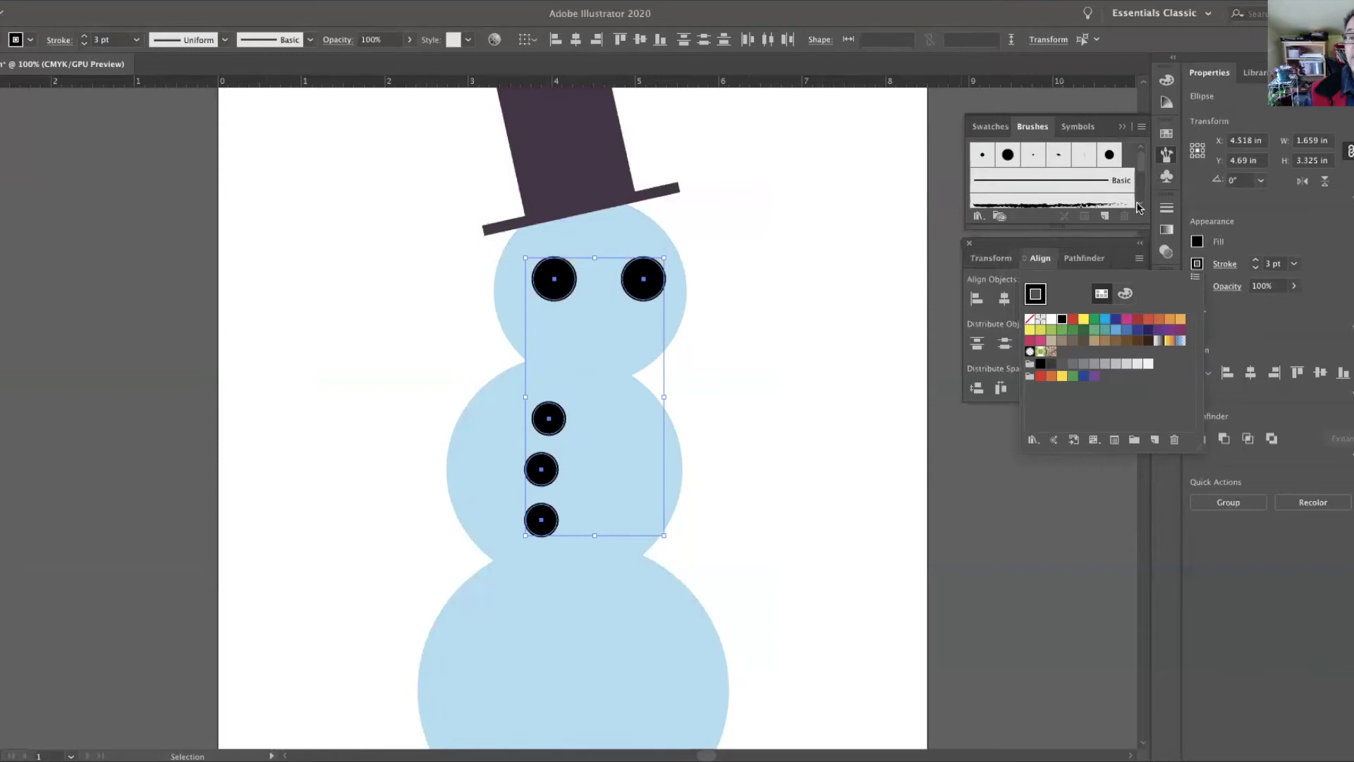
Apply the rough charcoal-style art brush to the stroke of the eyes and buttons, and deselect them.
click(1140, 170)
drag(1142, 174, 1140, 198)
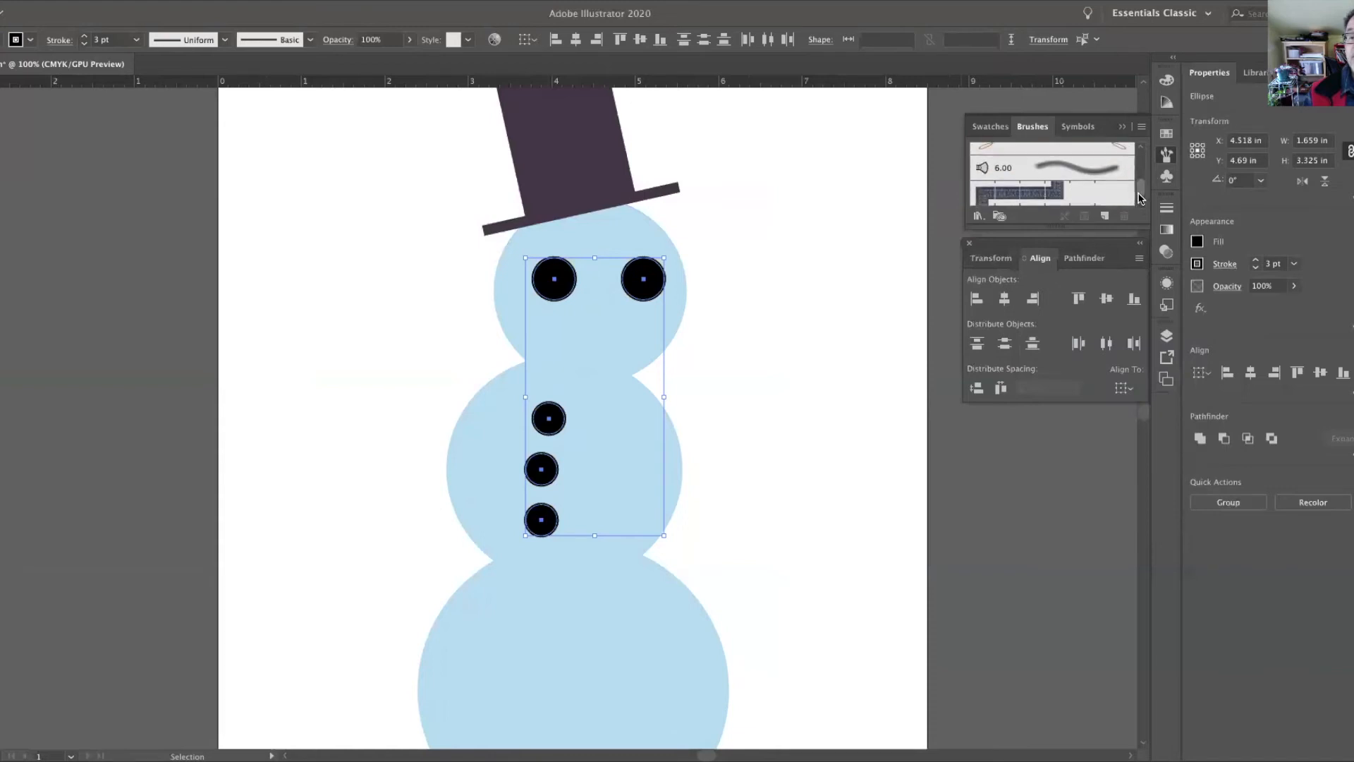
scroll(1080, 164, up, 5)
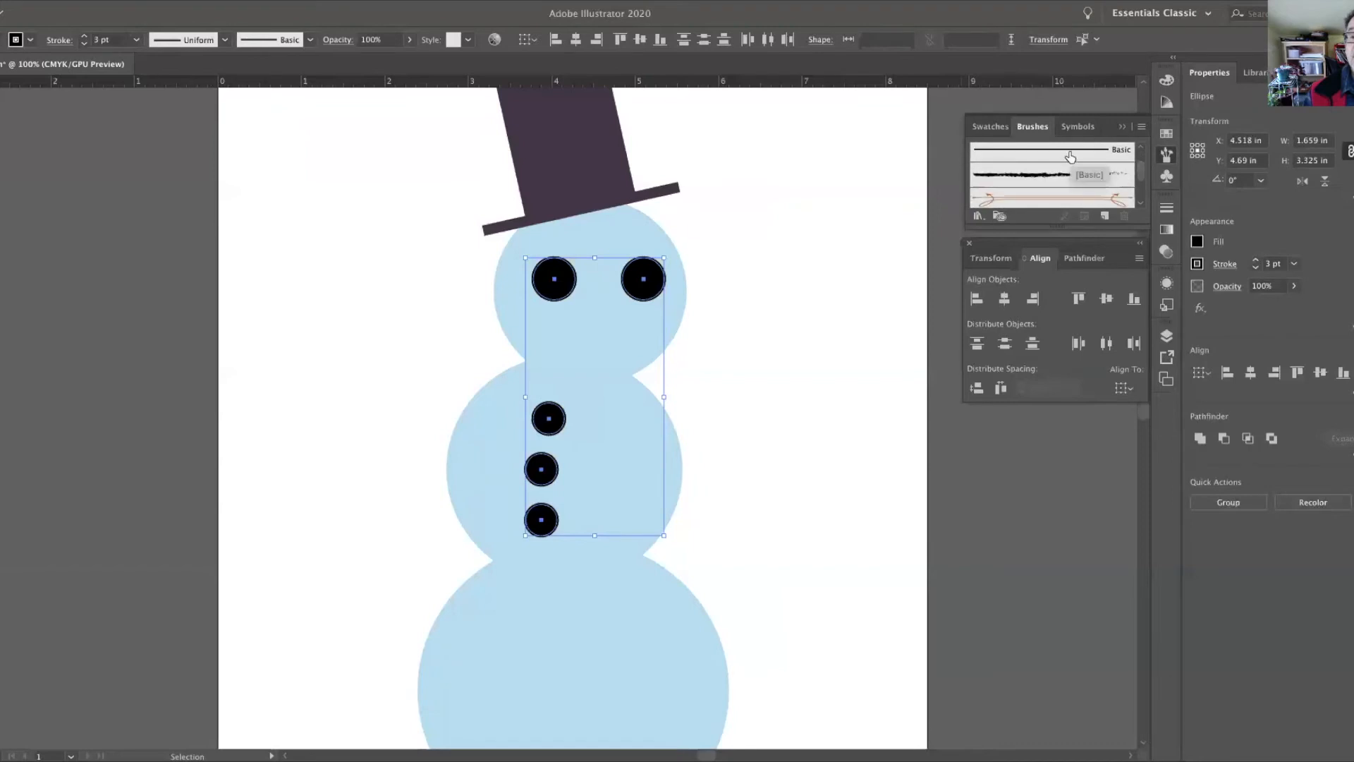
click(1044, 181)
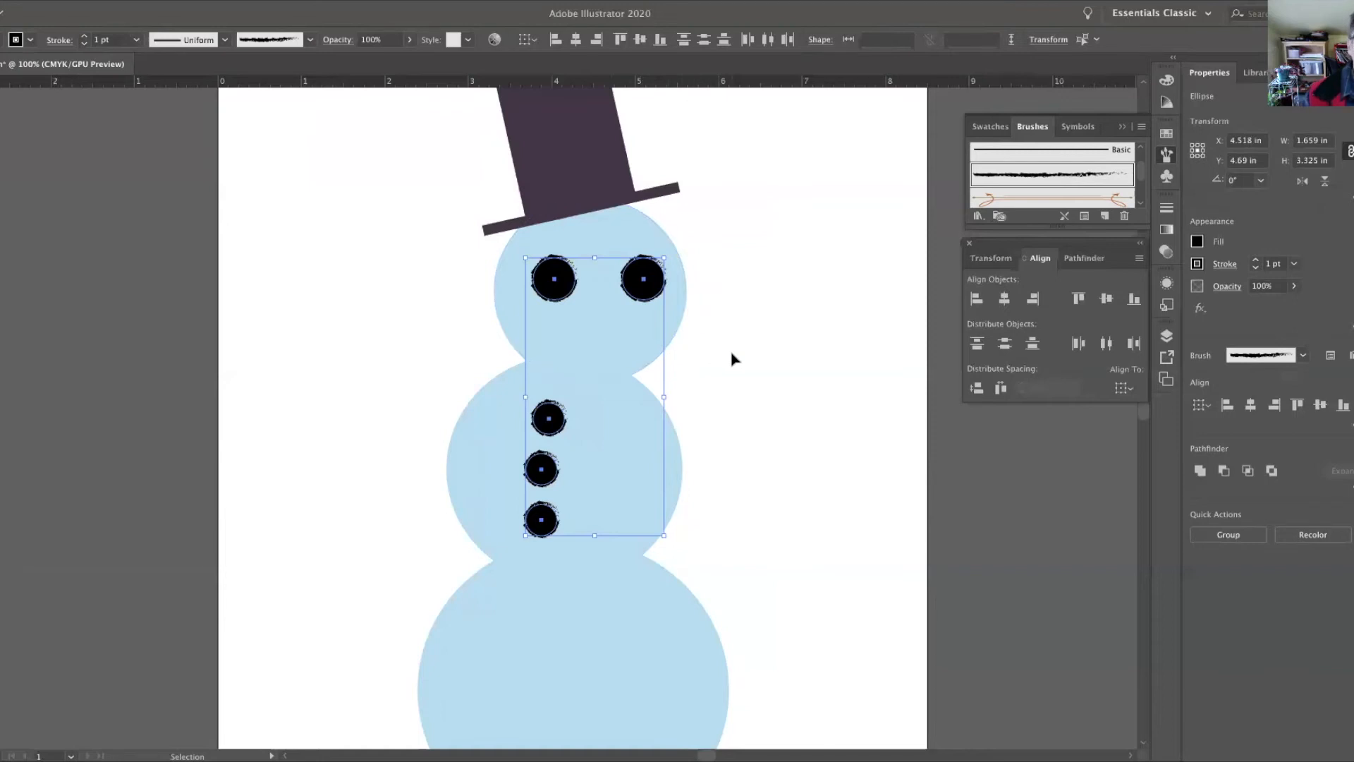
key(Return)
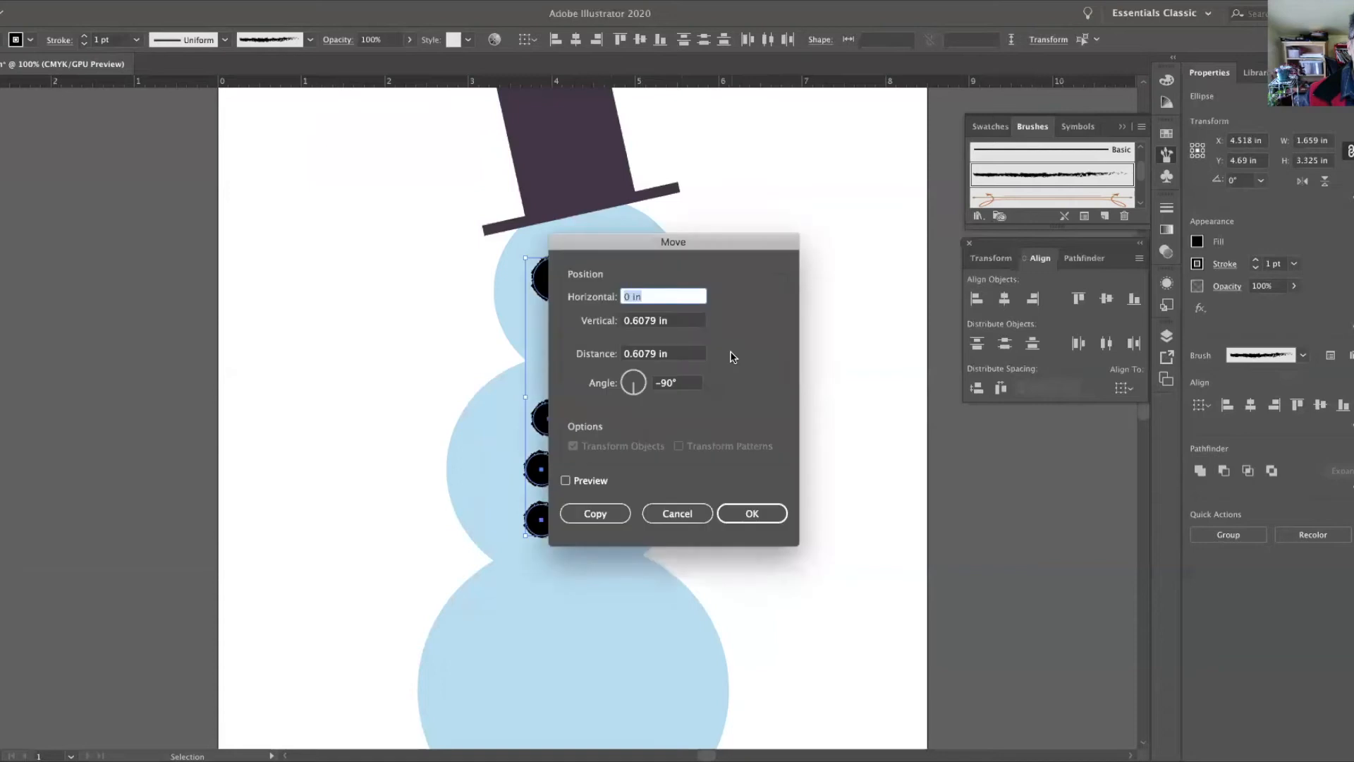
click(738, 512)
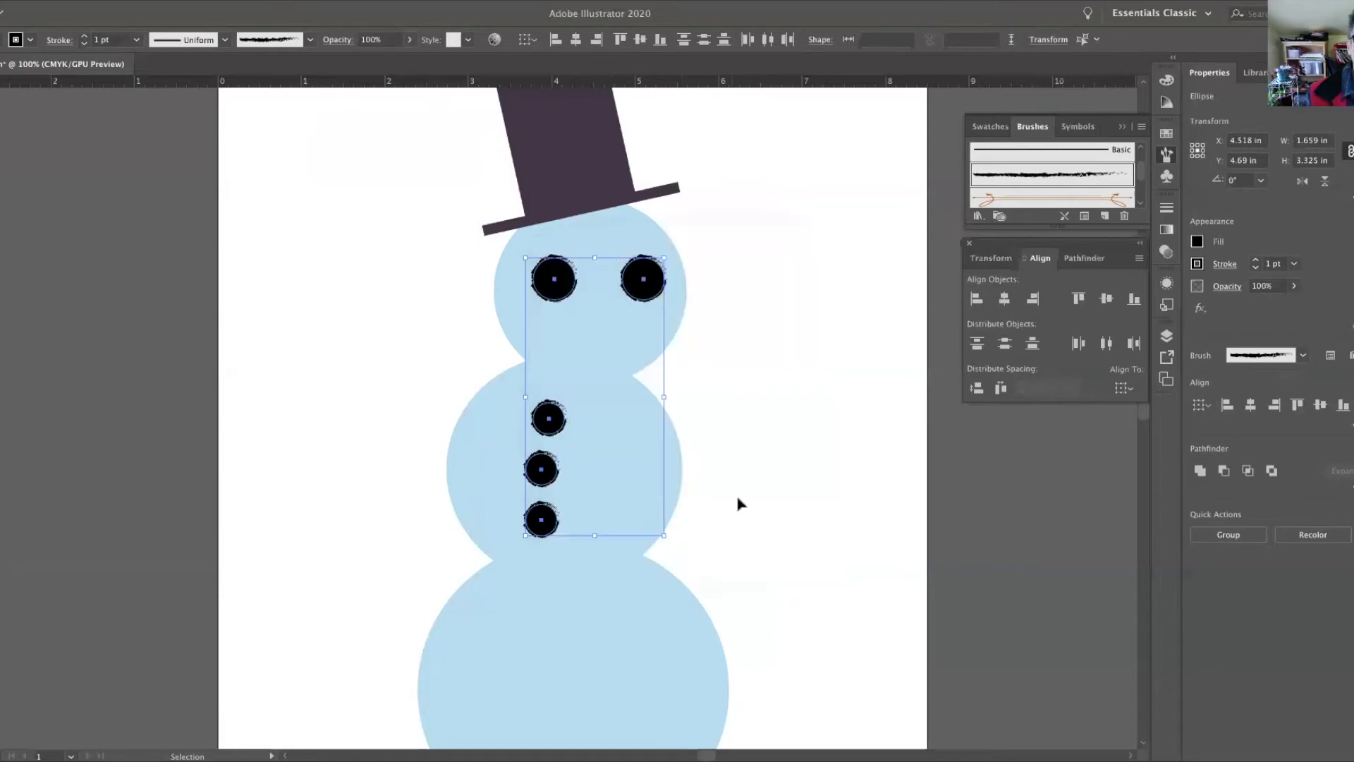
click(374, 233)
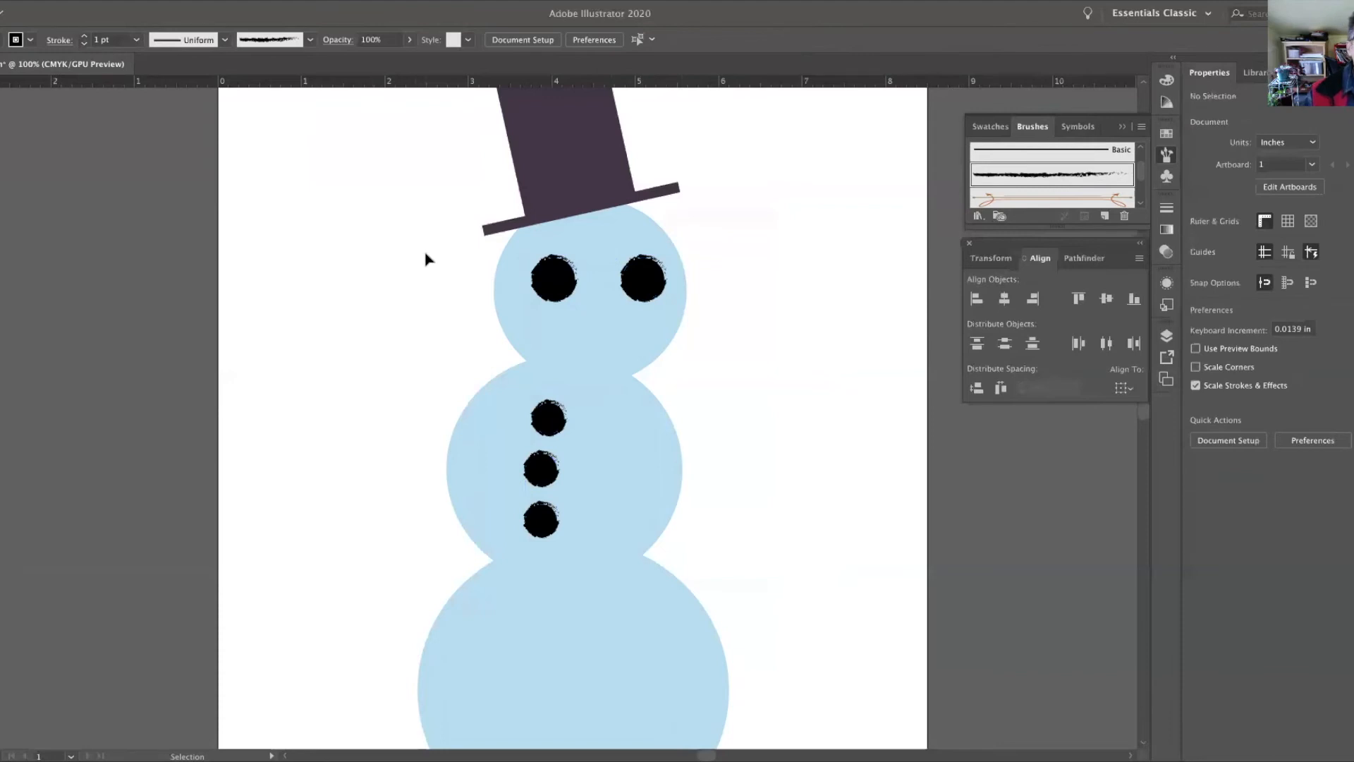
Set the fill colour for new shapes to a muted greyish purple, about #8C7E9B.
click(2, 160)
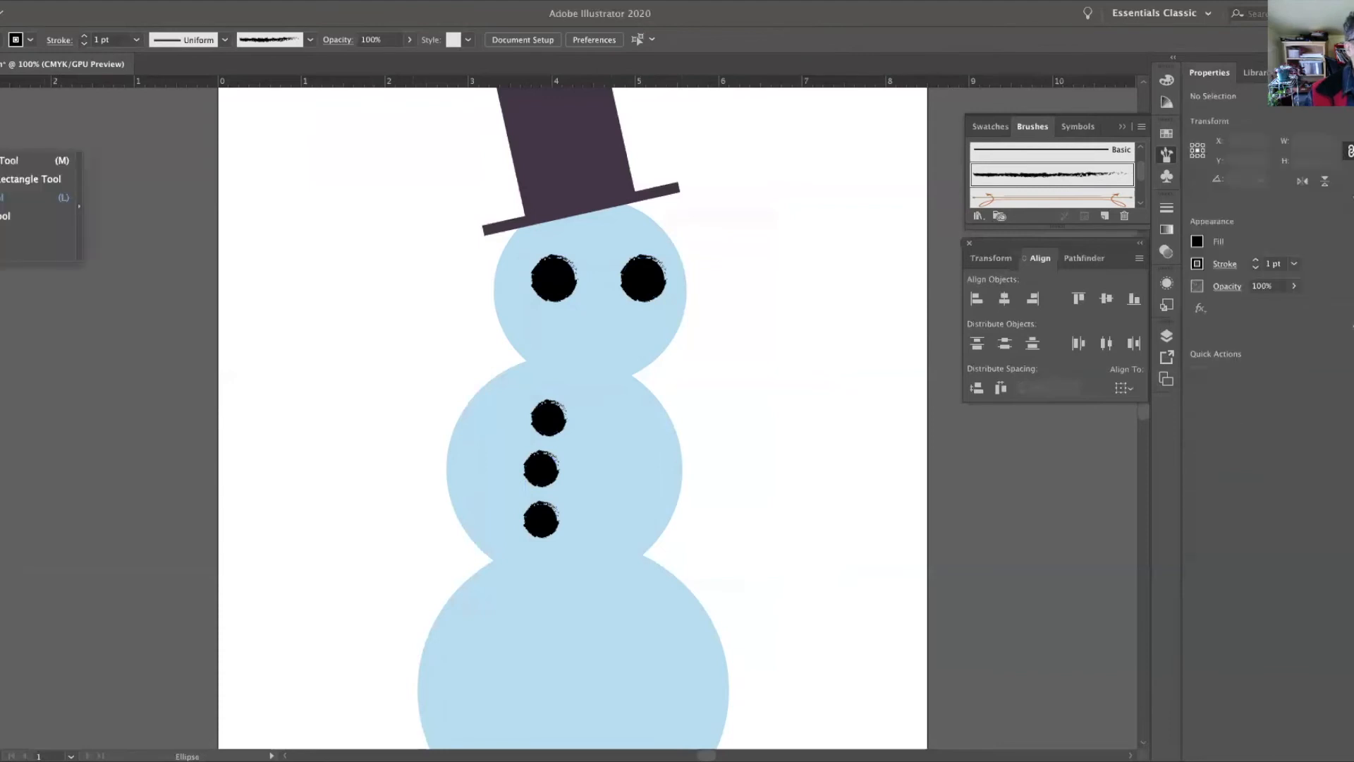
click(21, 197)
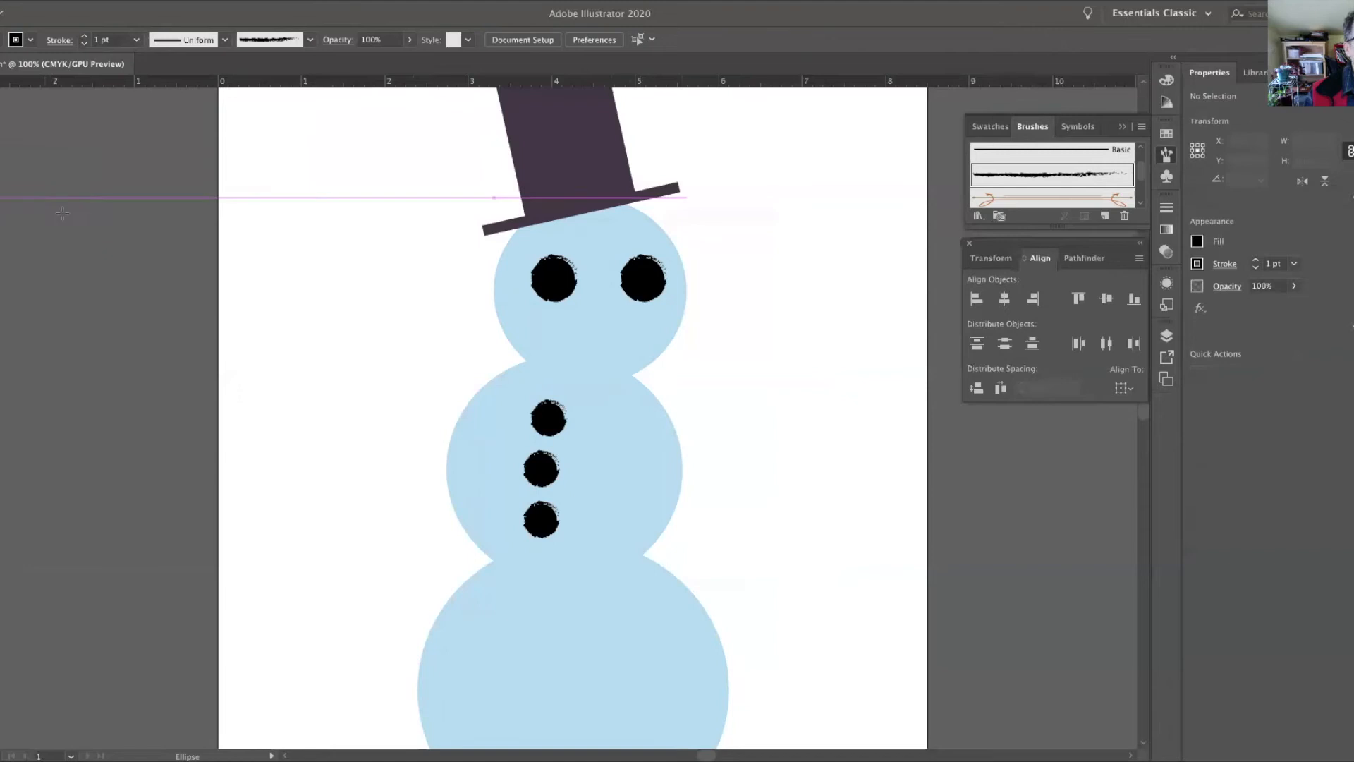
key(v)
key(ctrl+equal)
key(l)
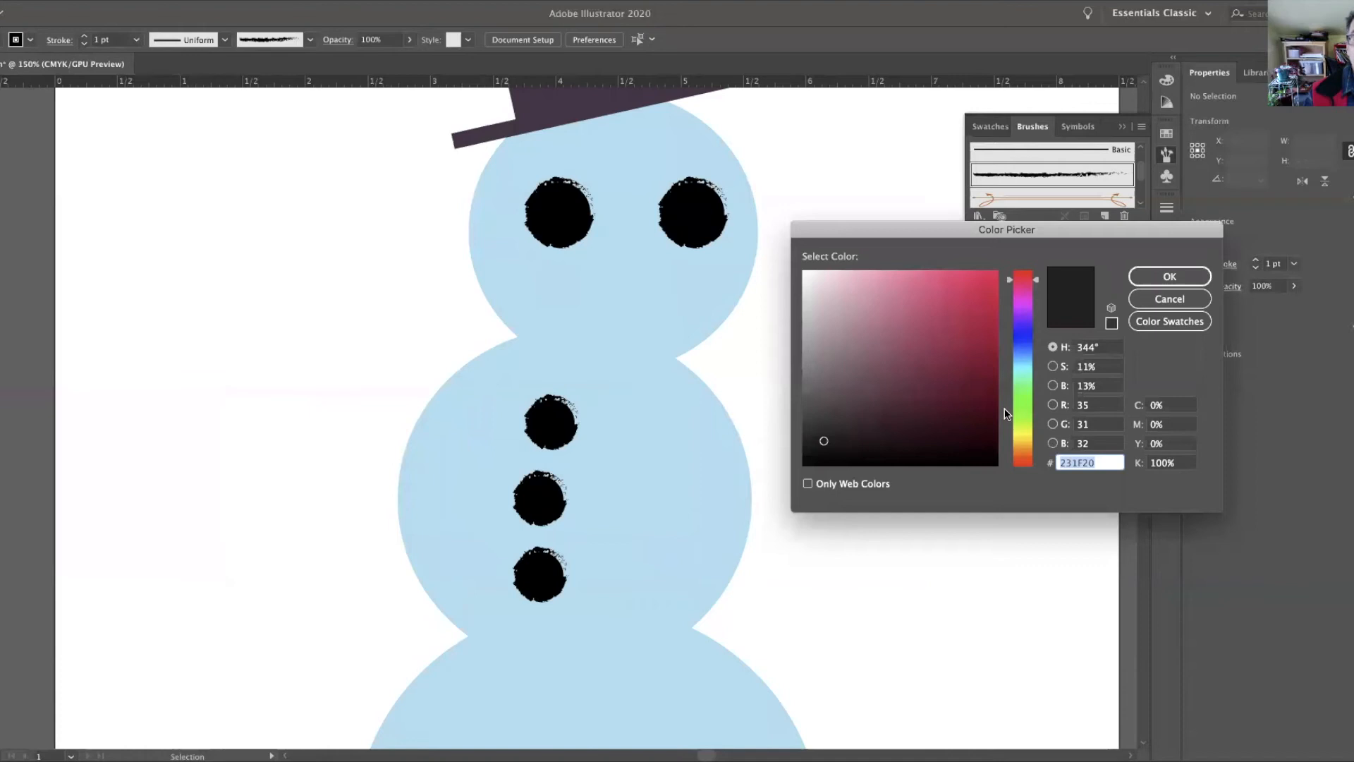
click(1034, 318)
drag(855, 318, 838, 333)
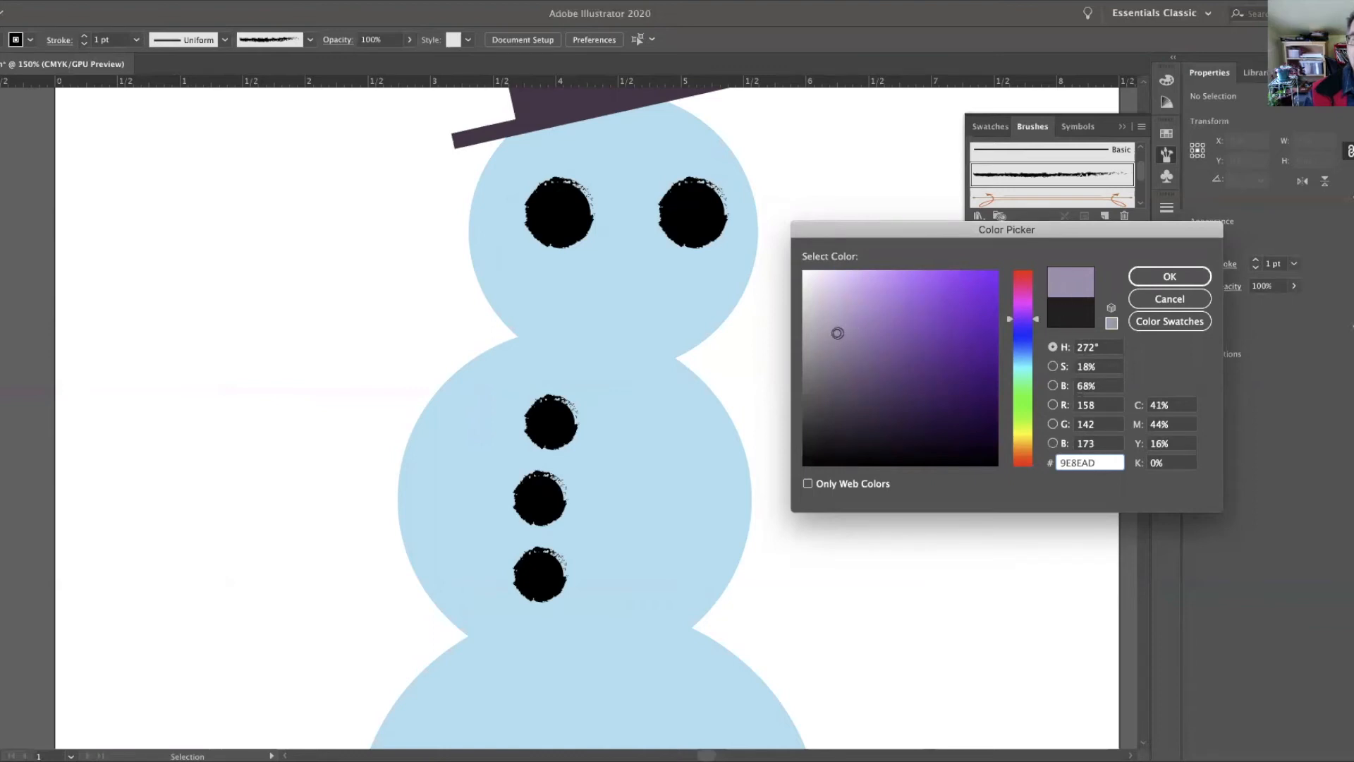
drag(837, 334, 841, 344)
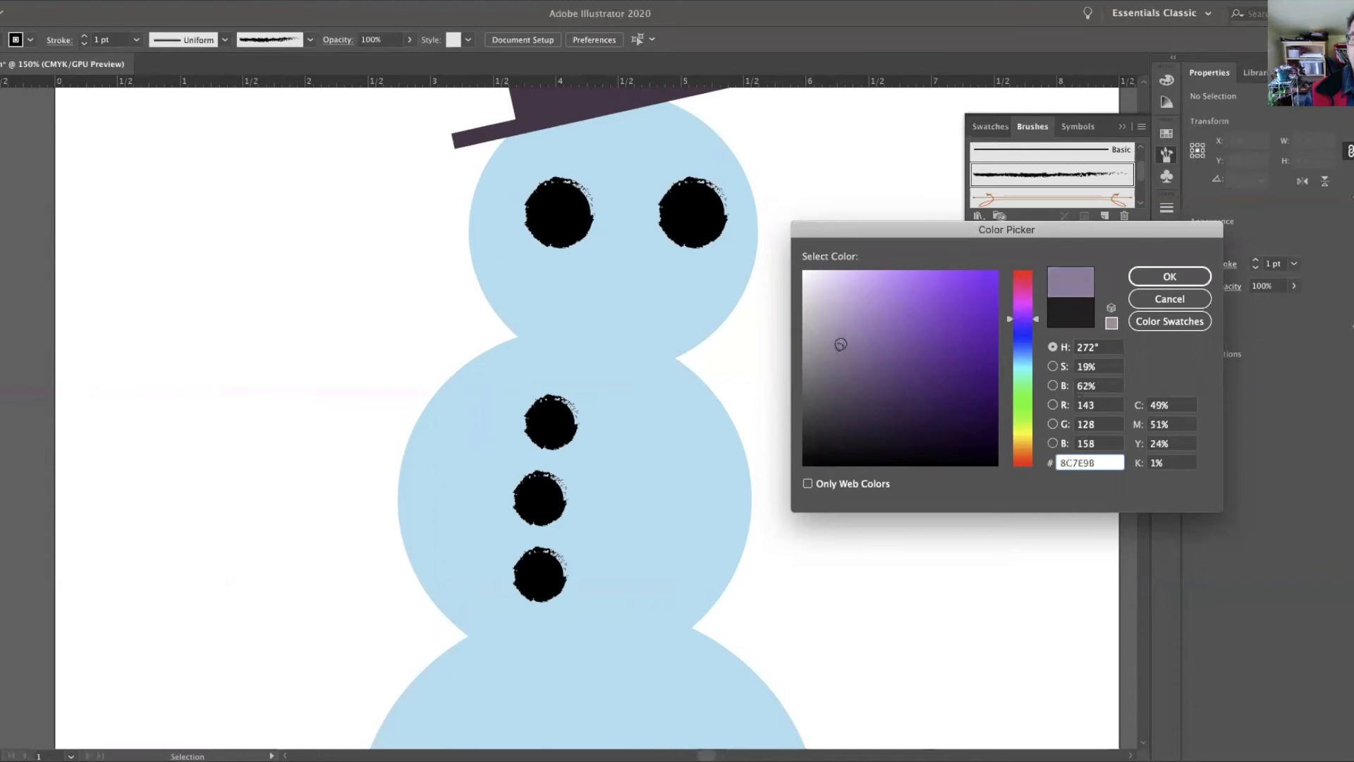
click(1160, 276)
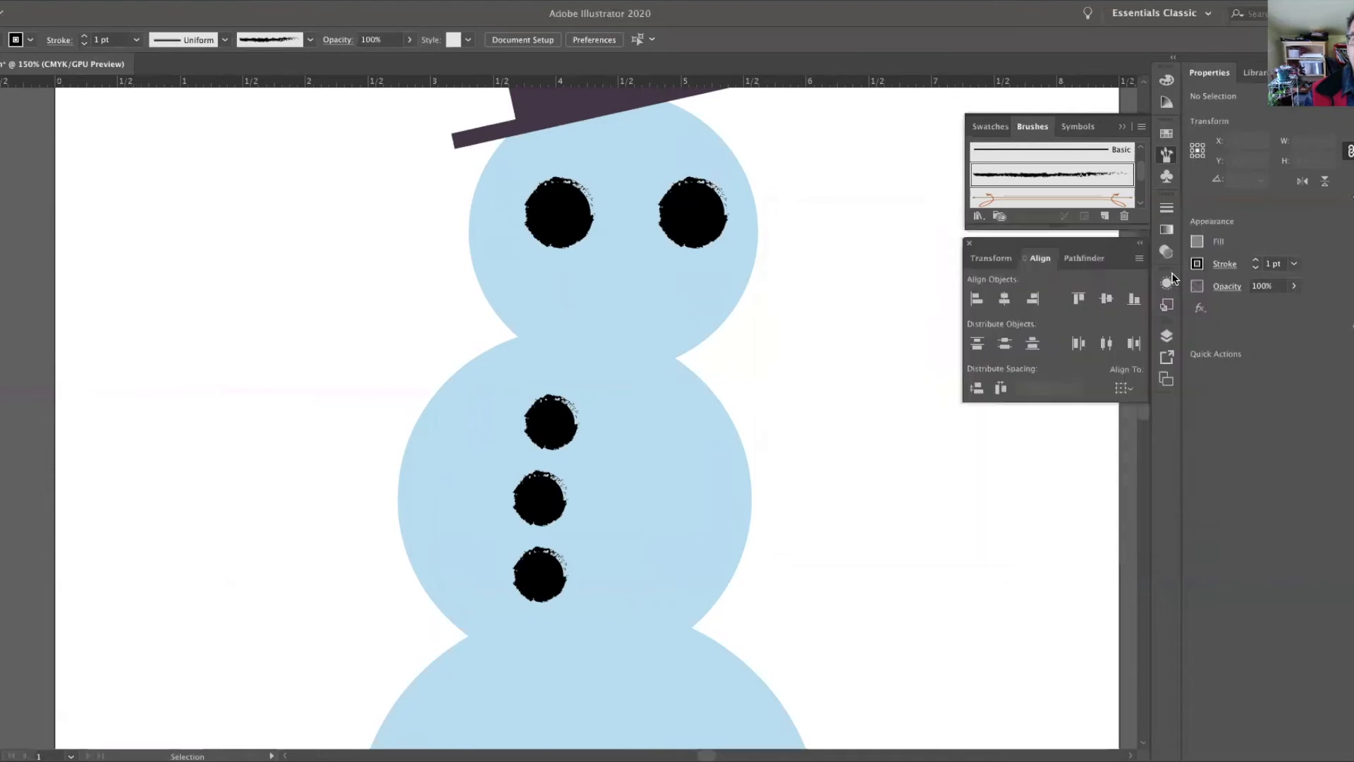
Draw a circle about 0.12 in wide with the purple fill and no stroke in the left eye's upper-left part as a highlight.
key(l)
key(l)
key(v)
key(comma)
key(slash)
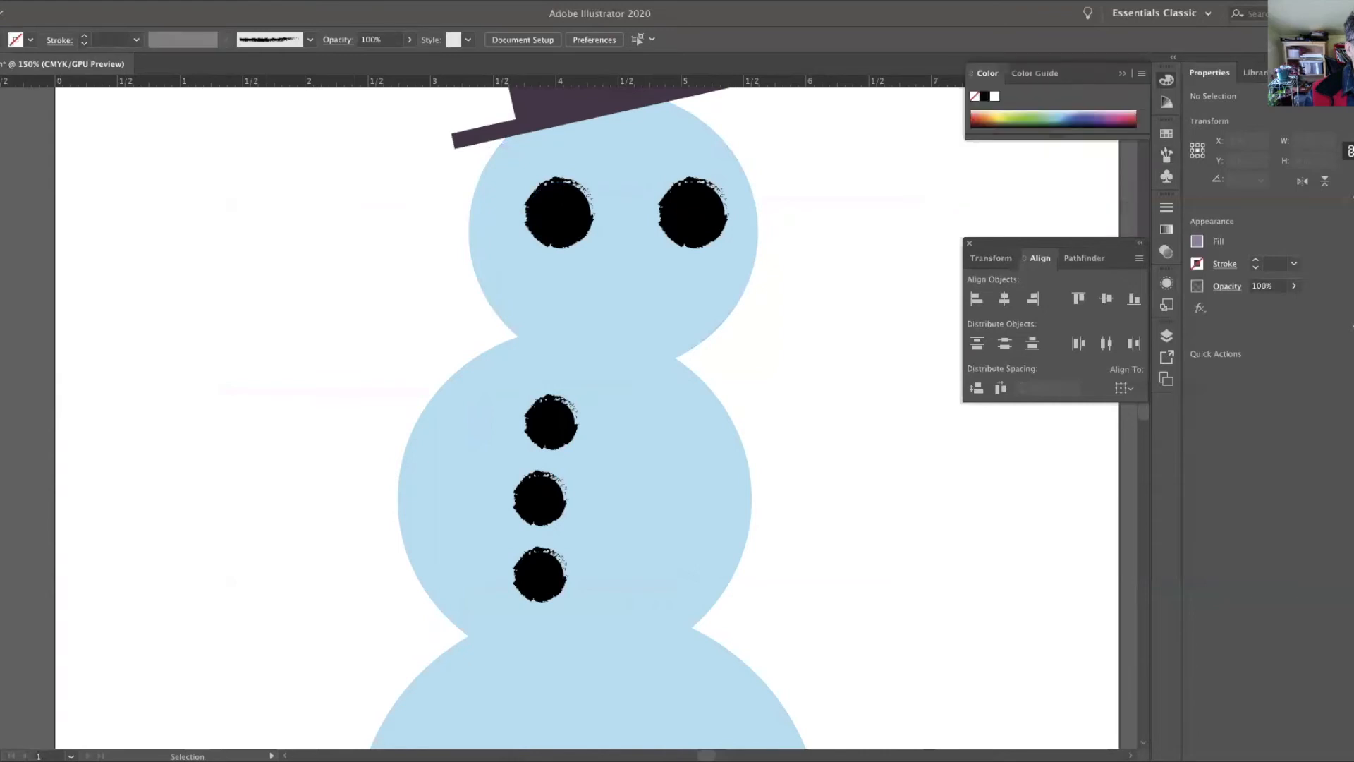
key(l)
drag(544, 197, 555, 207)
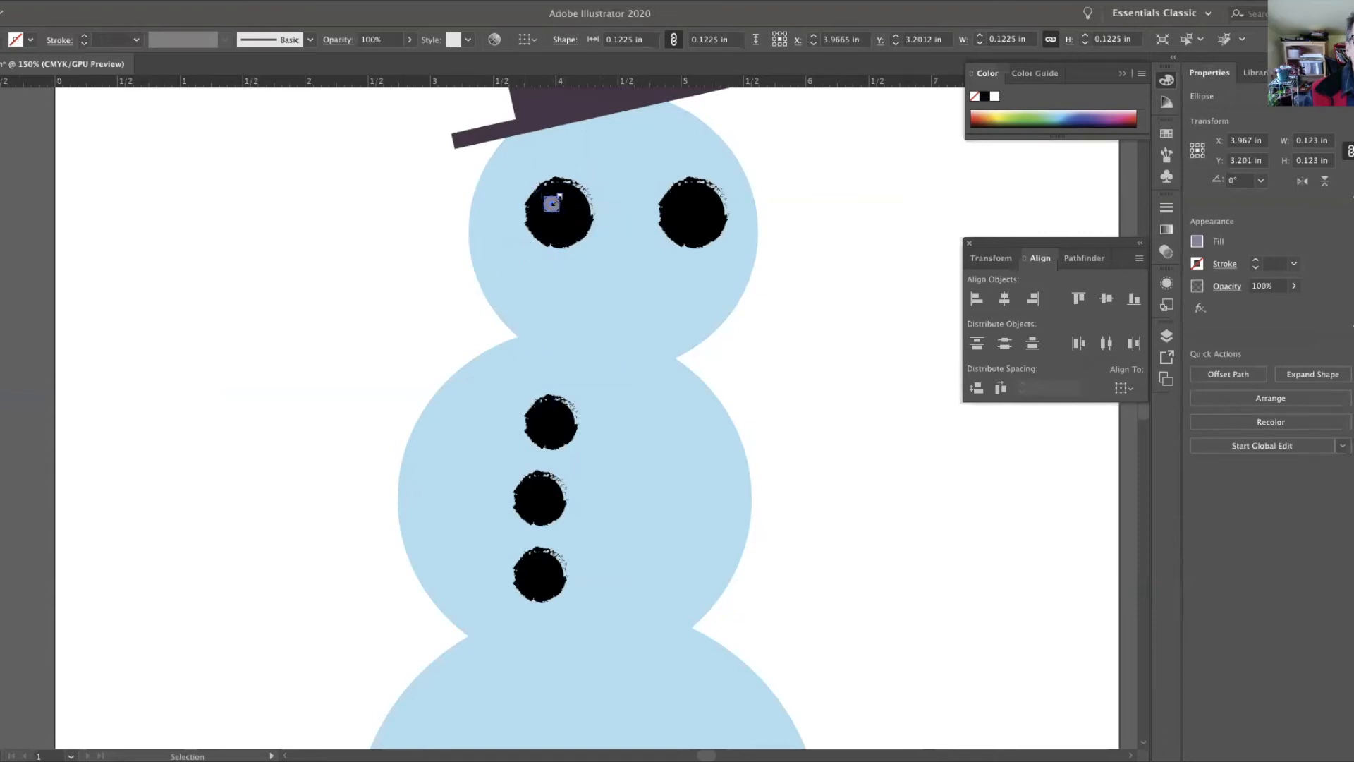
Rotate the small purple highlight in the left eye by about 53.04°.
mouse_move(559, 203)
mouse_down()
mouse_move(575, 204)
mouse_move(553, 209)
mouse_up()
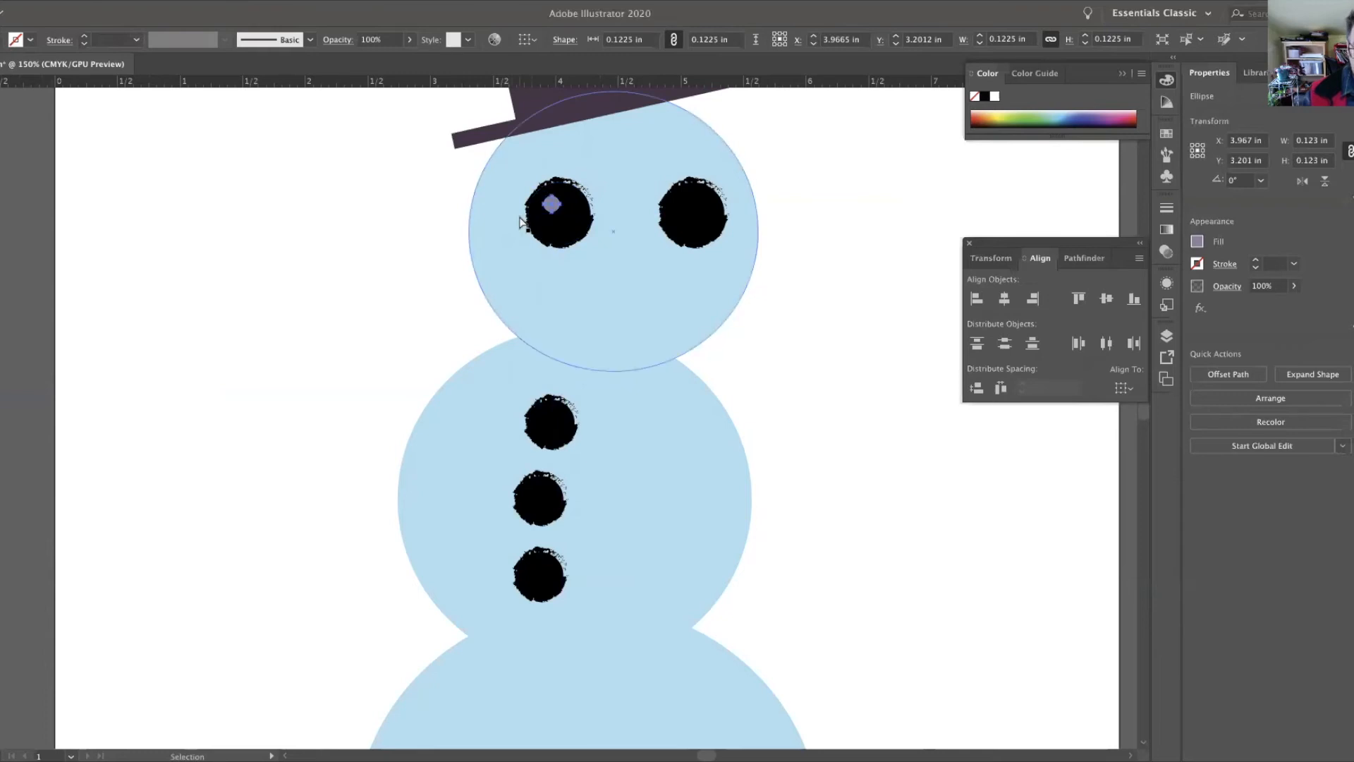
key(ctrl+plus)
key(v)
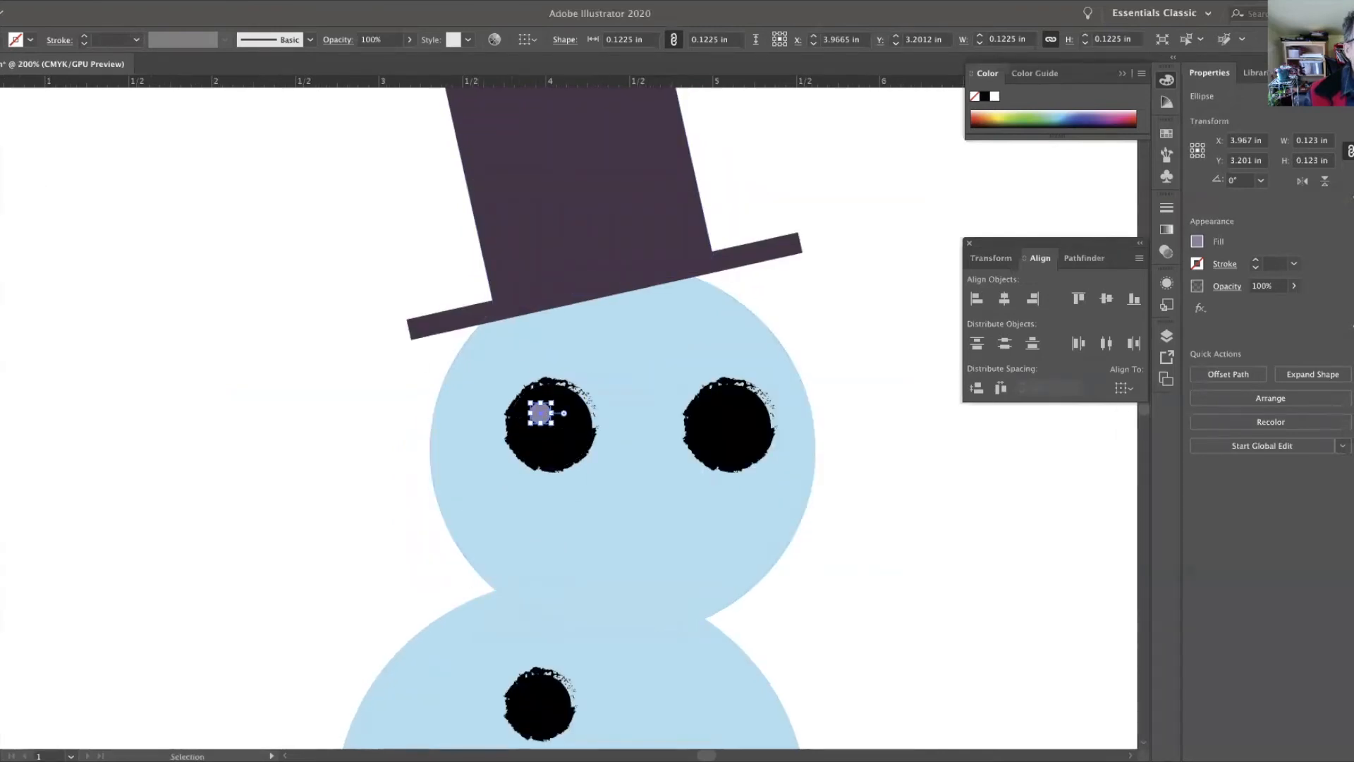
click(221, 266)
click(538, 410)
drag(542, 423, 555, 422)
key(a)
key(ctrl+equal)
key(ctrl+equal)
key(v)
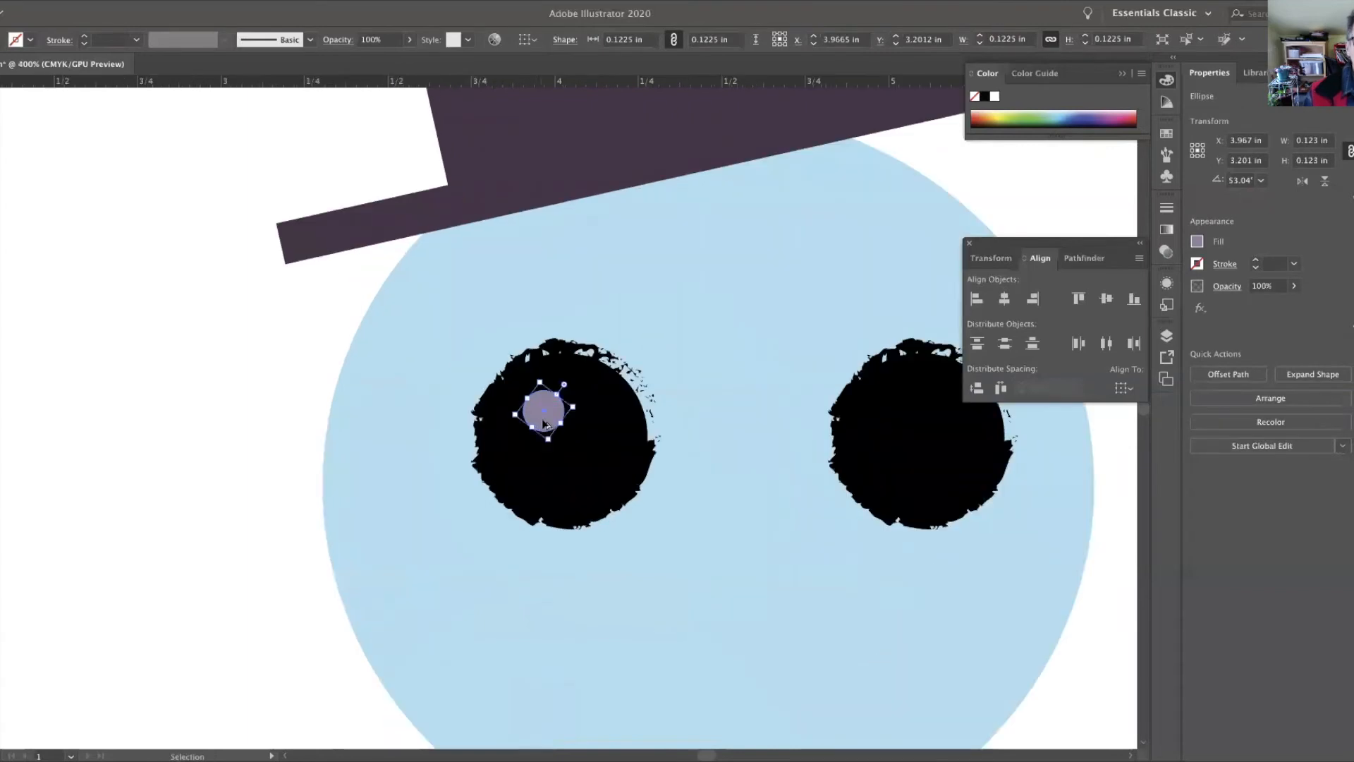
Copy the purple highlight horizontally to the matching spot in the right eye, at about X 5.01 in, Y 3.2 in.
drag(545, 426, 896, 423)
key(a)
key(ctrl+minus)
key(ctrl+minus)
key(ctrl+minus)
key(v)
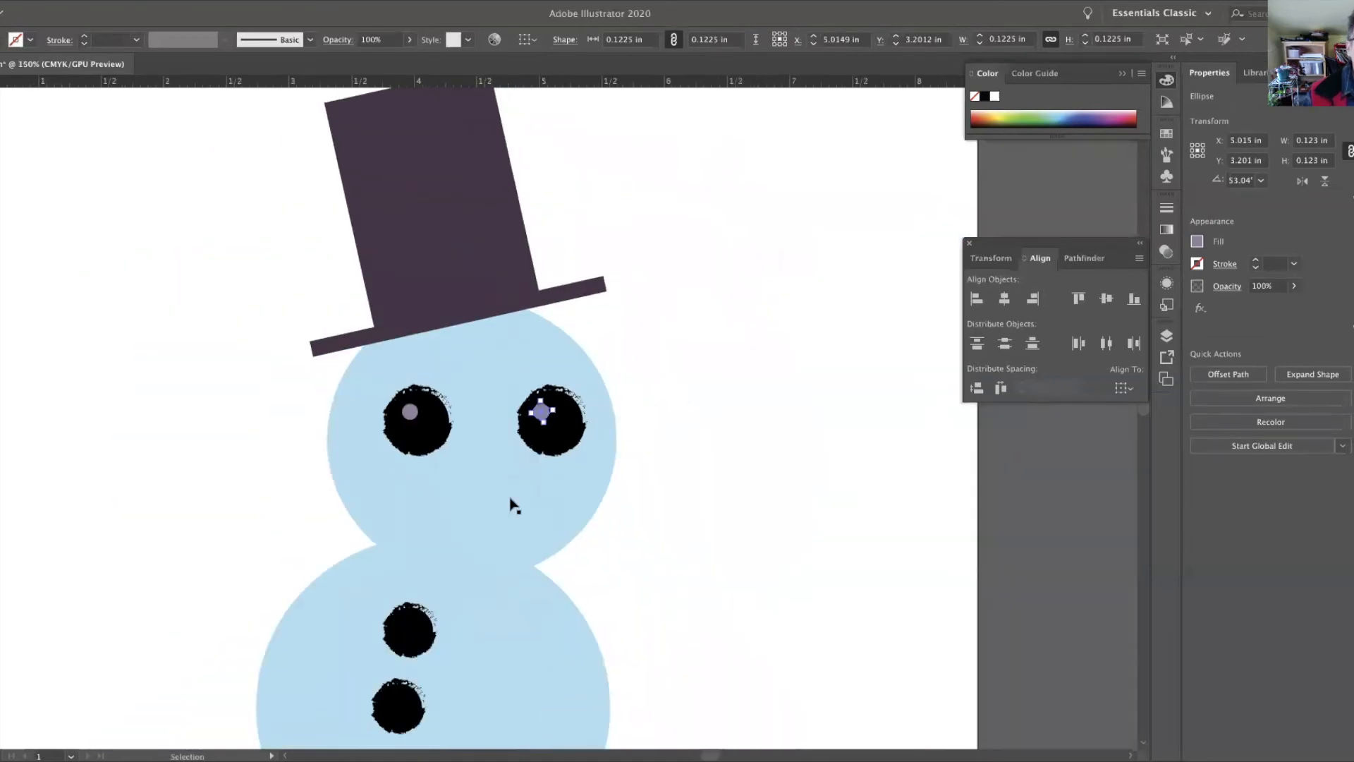
drag(541, 414, 541, 414)
key(ctrl+plus)
key(ctrl+plus)
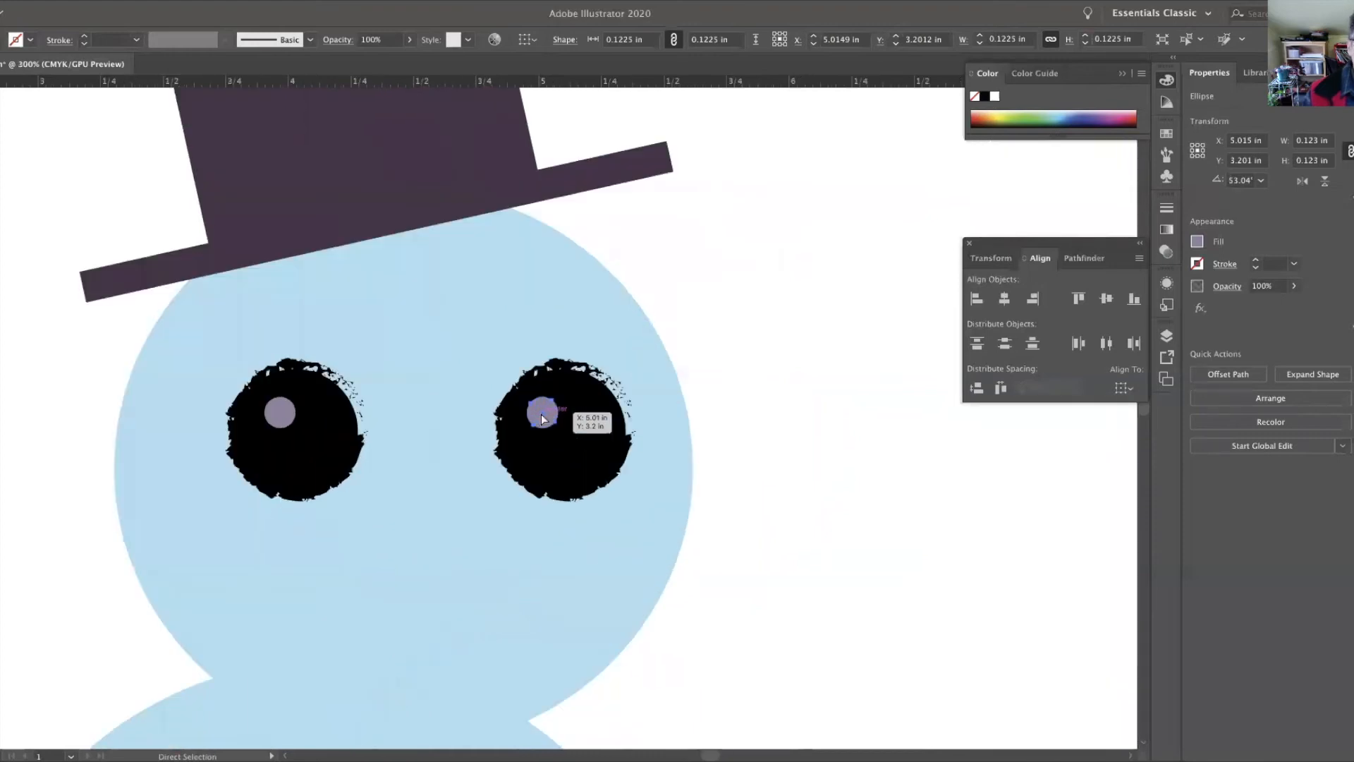
drag(543, 418, 544, 418)
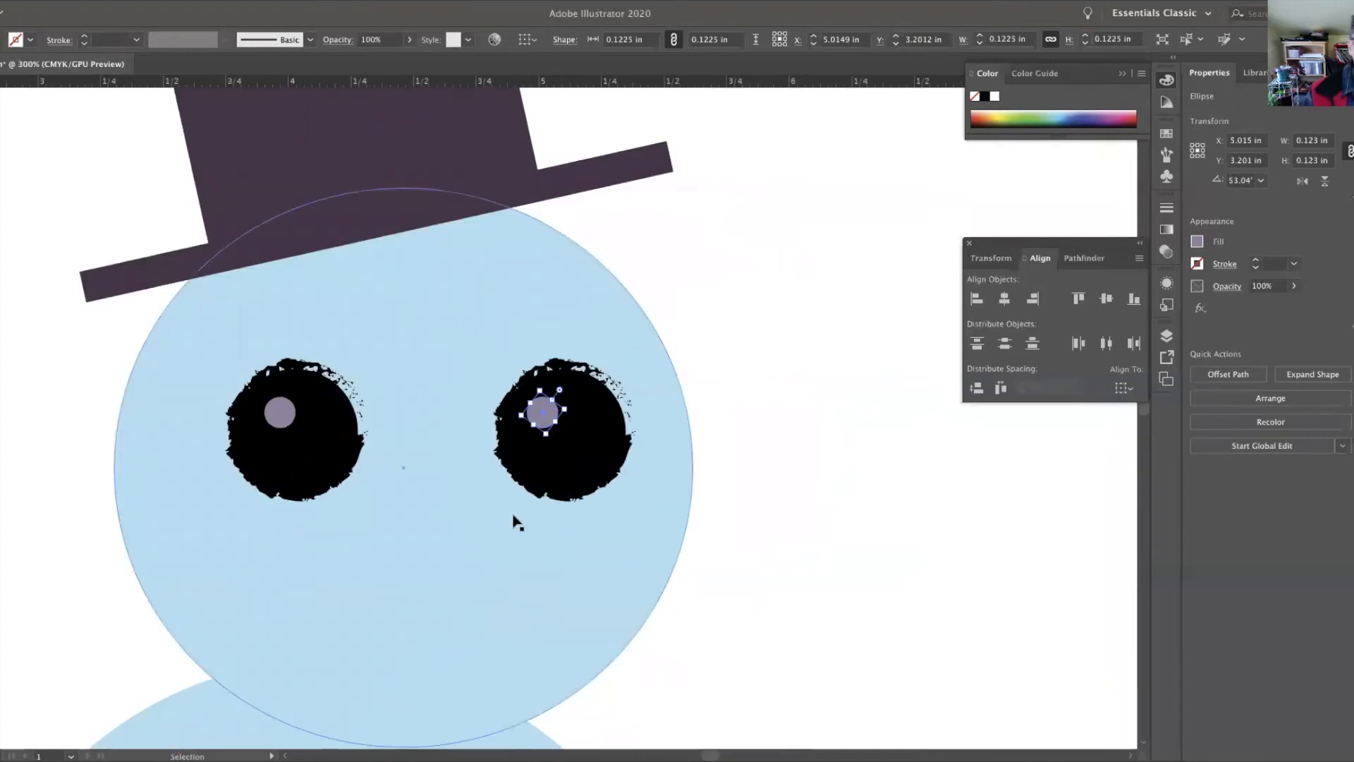
scroll(514, 522, down, 3)
scroll(514, 522, down, 2)
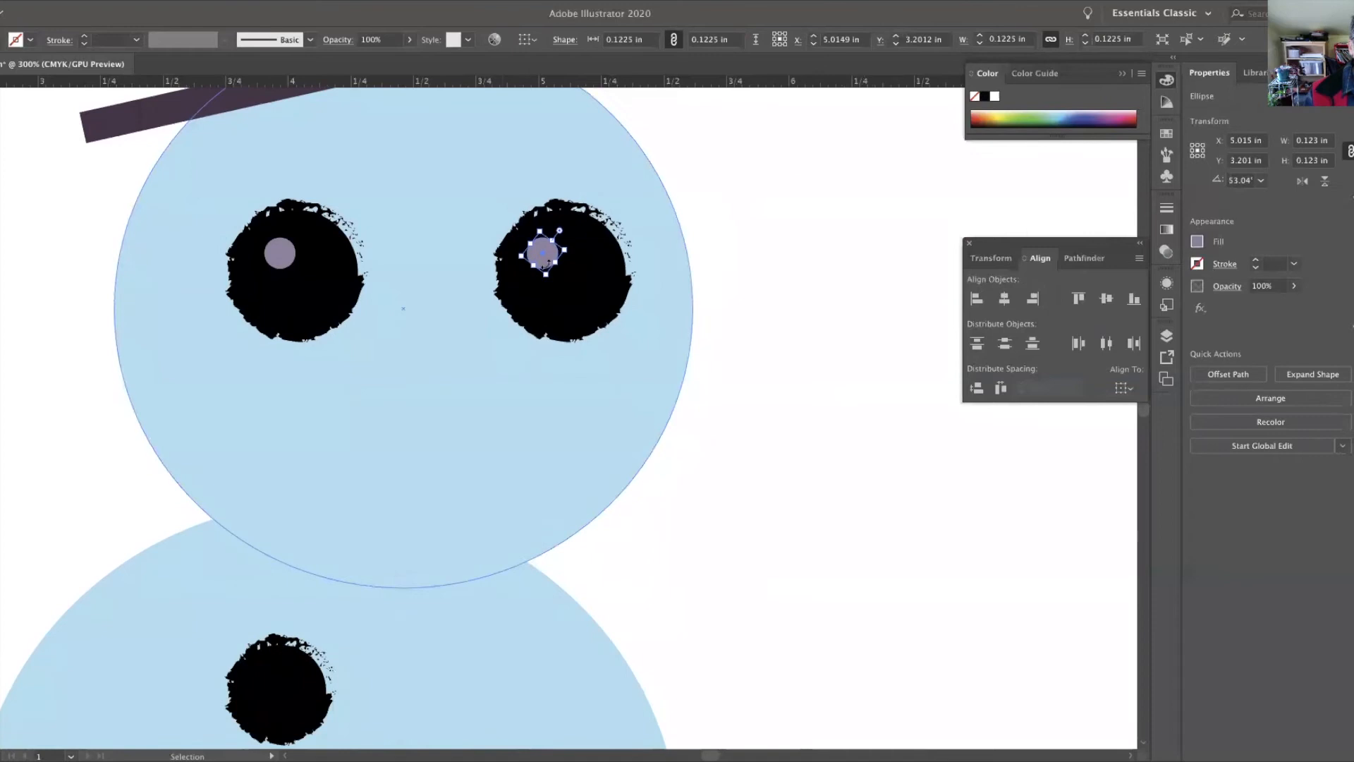
Copy the purple highlight onto the upper-left part of each of the three body buttons and deselect everything.
drag(544, 263, 282, 690)
scroll(418, 660, down, 2)
scroll(418, 660, down, 6)
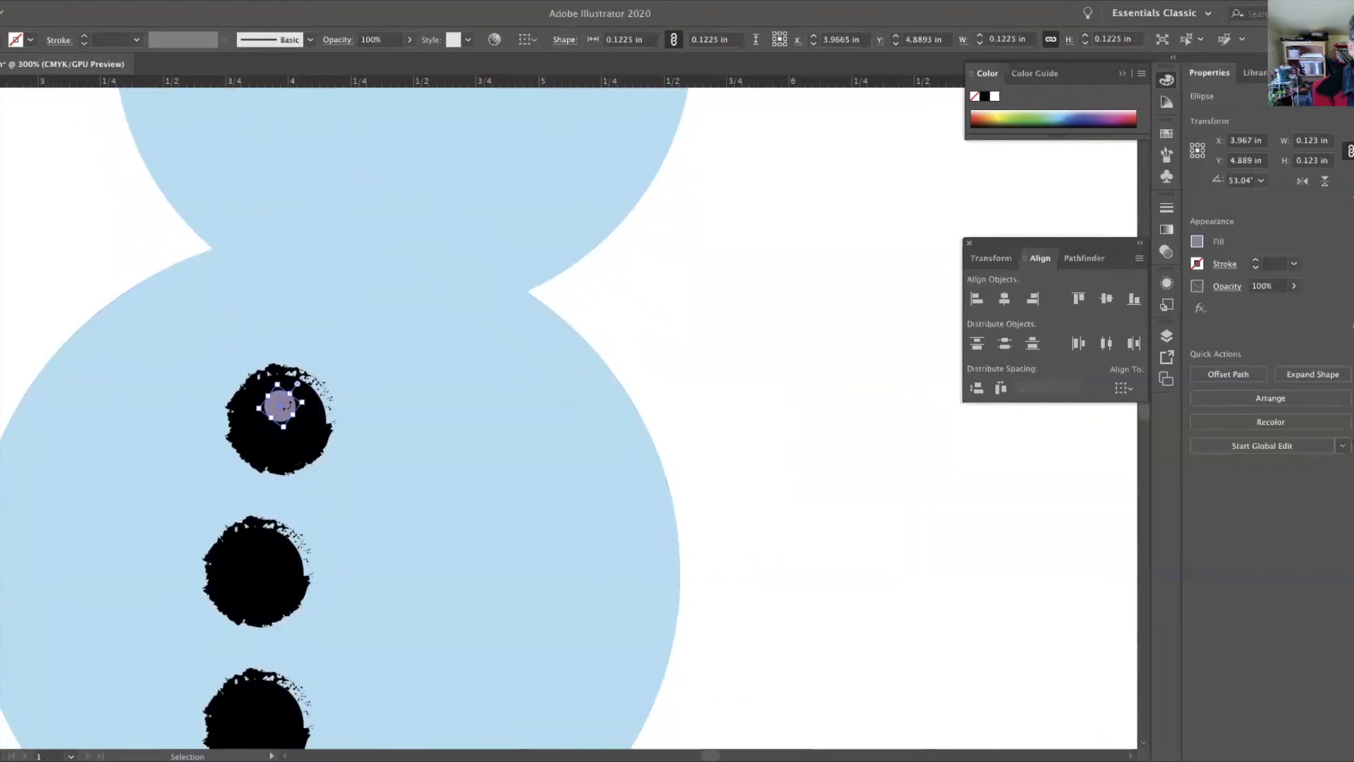
drag(282, 417, 253, 573)
scroll(416, 558, down, 1)
scroll(421, 555, down, 2)
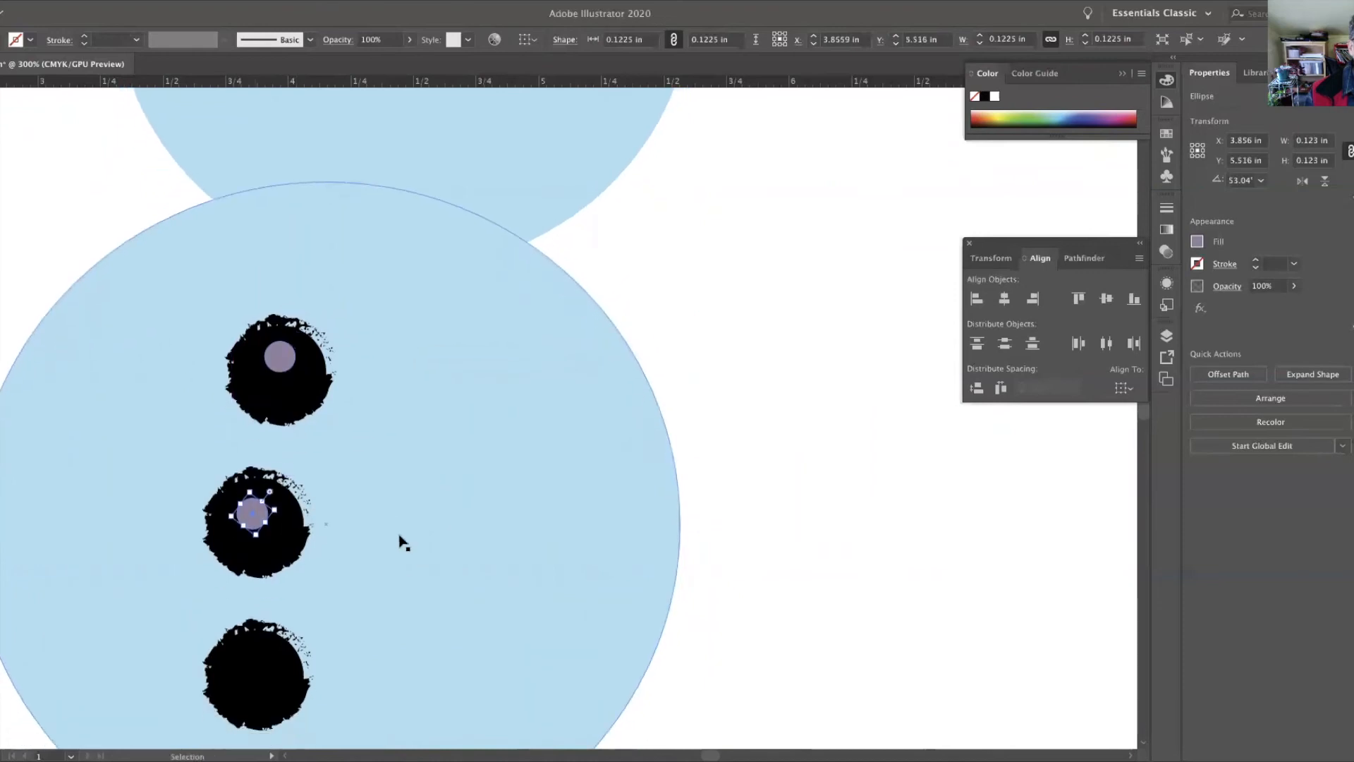
drag(253, 471, 253, 625)
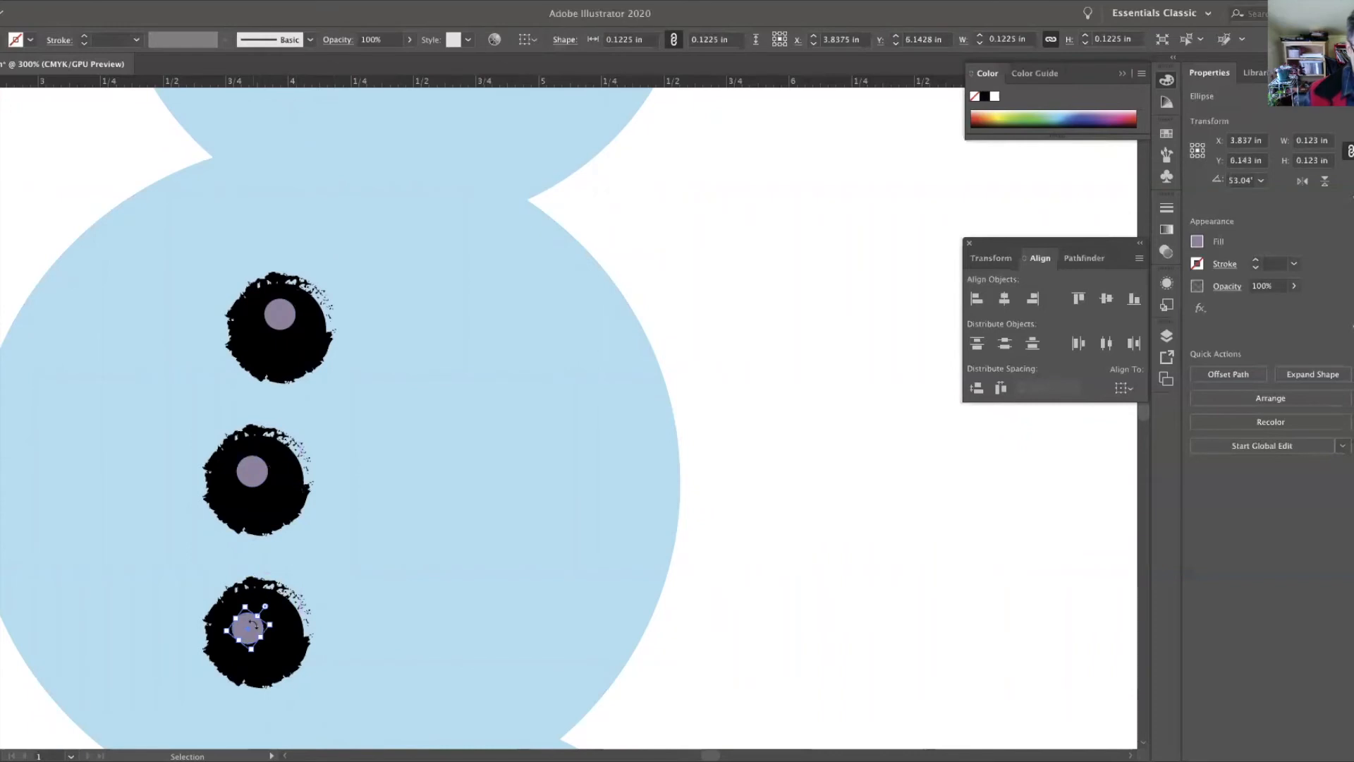
key(ctrl+minus)
key(ctrl+minus)
key(ctrl+minus)
key(ctrl+minus)
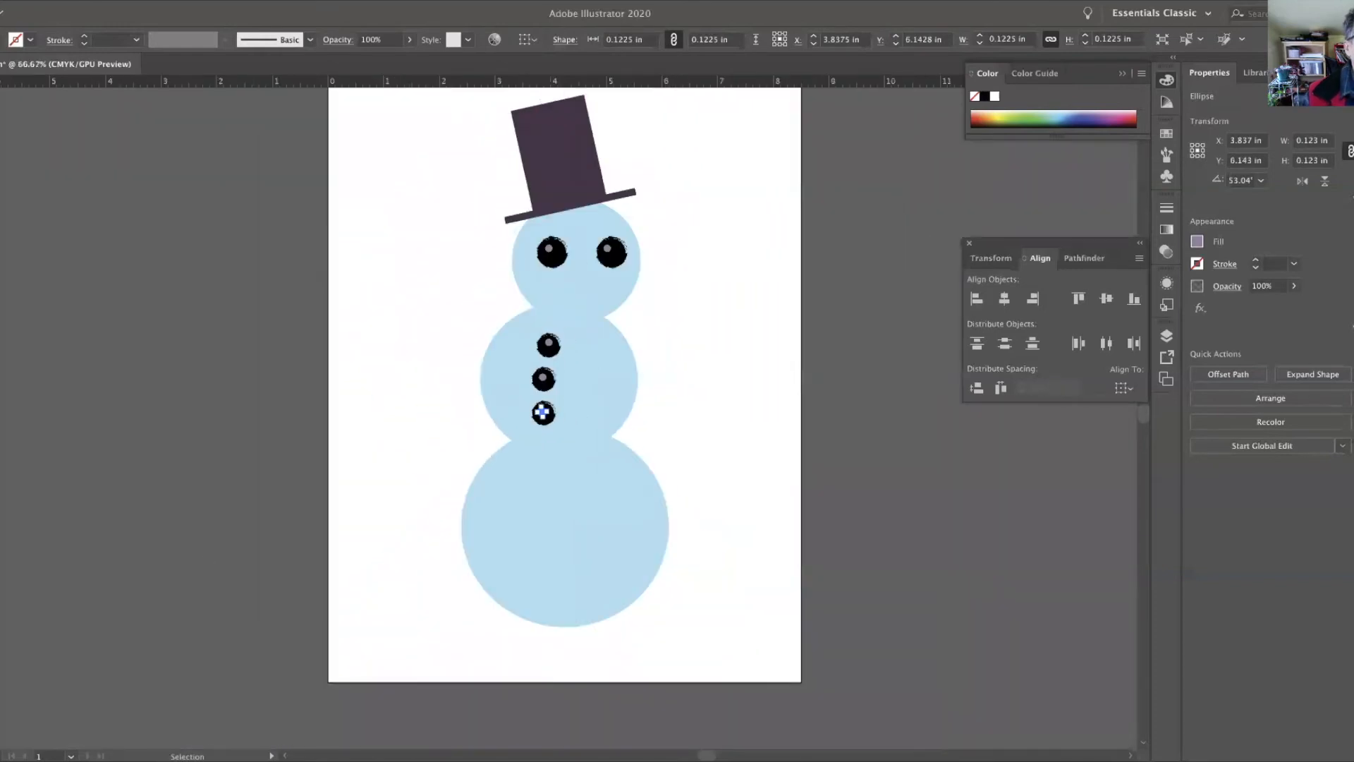
click(354, 227)
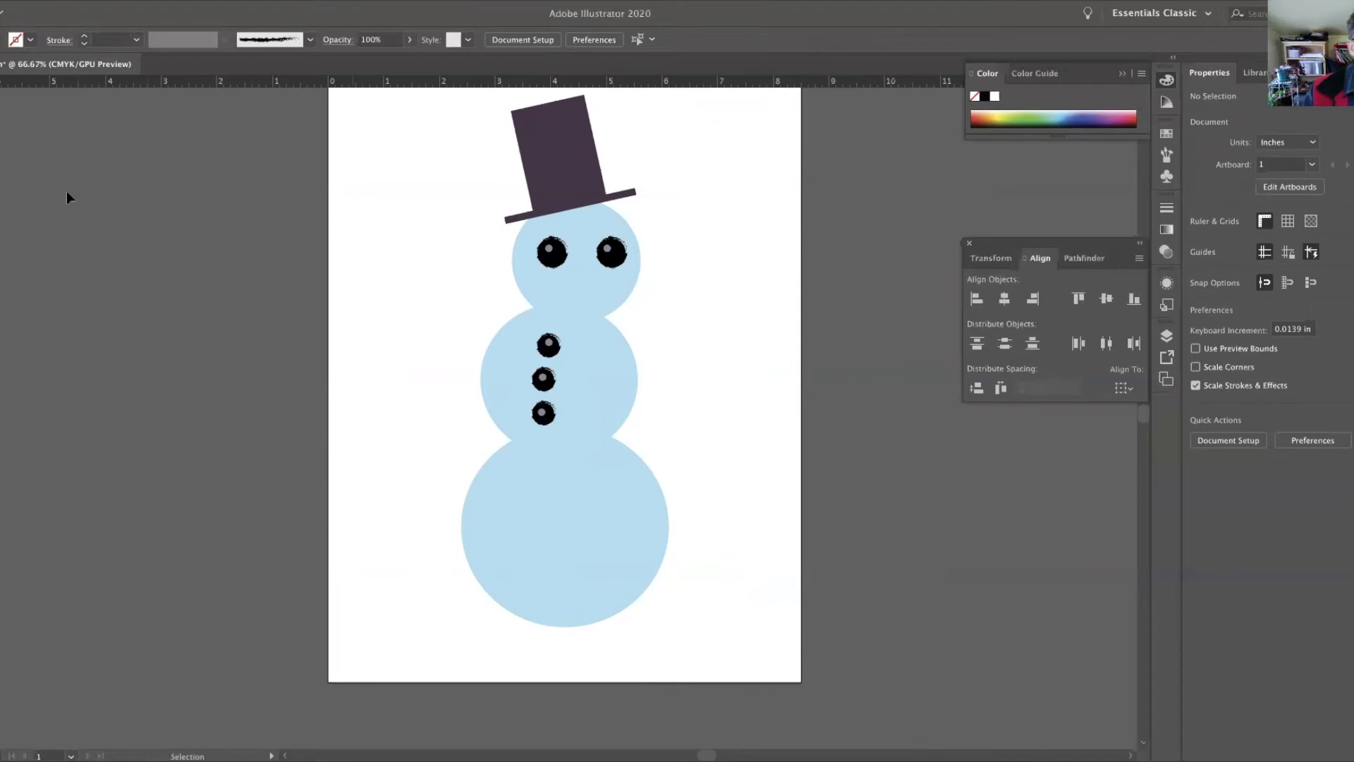
Choose the Polygon tool and set both the fill and stroke colours for new shapes to a soft orange.
click(0, 161)
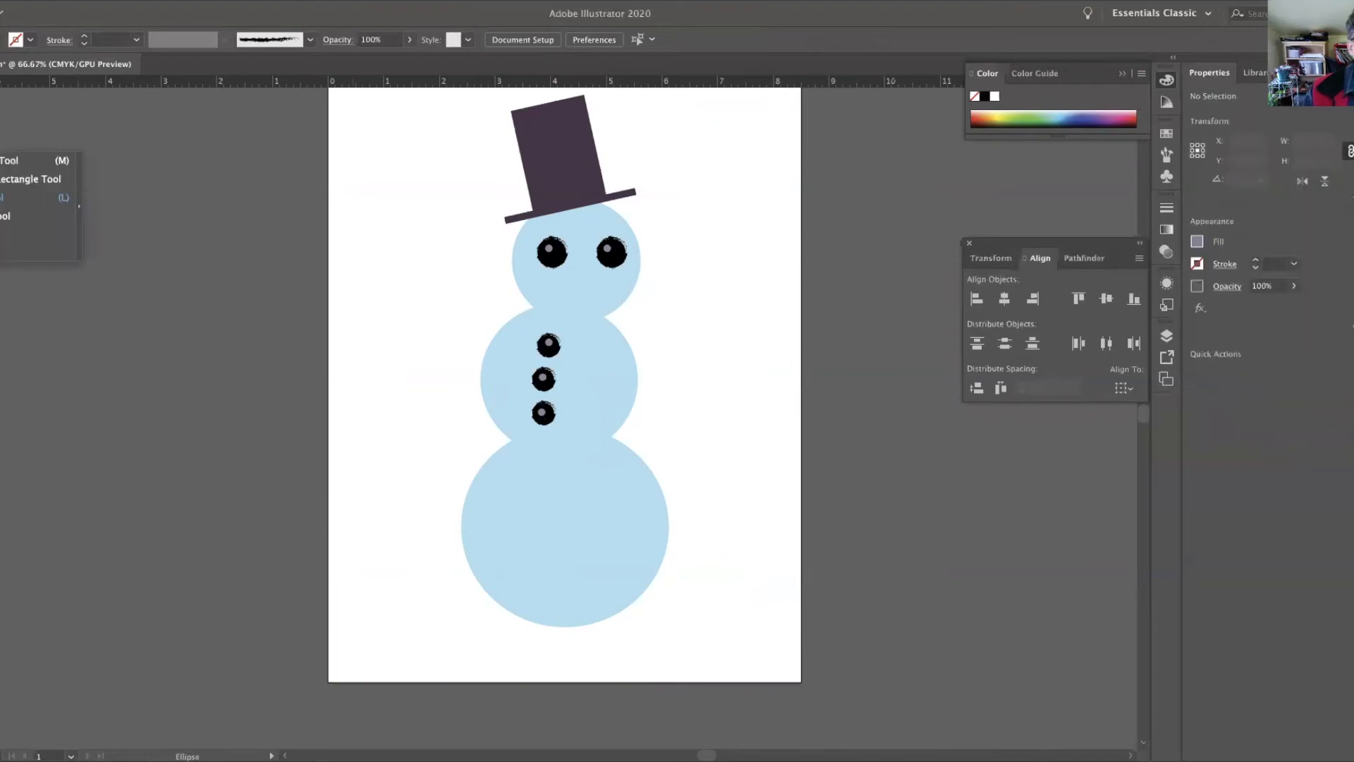
click(3, 216)
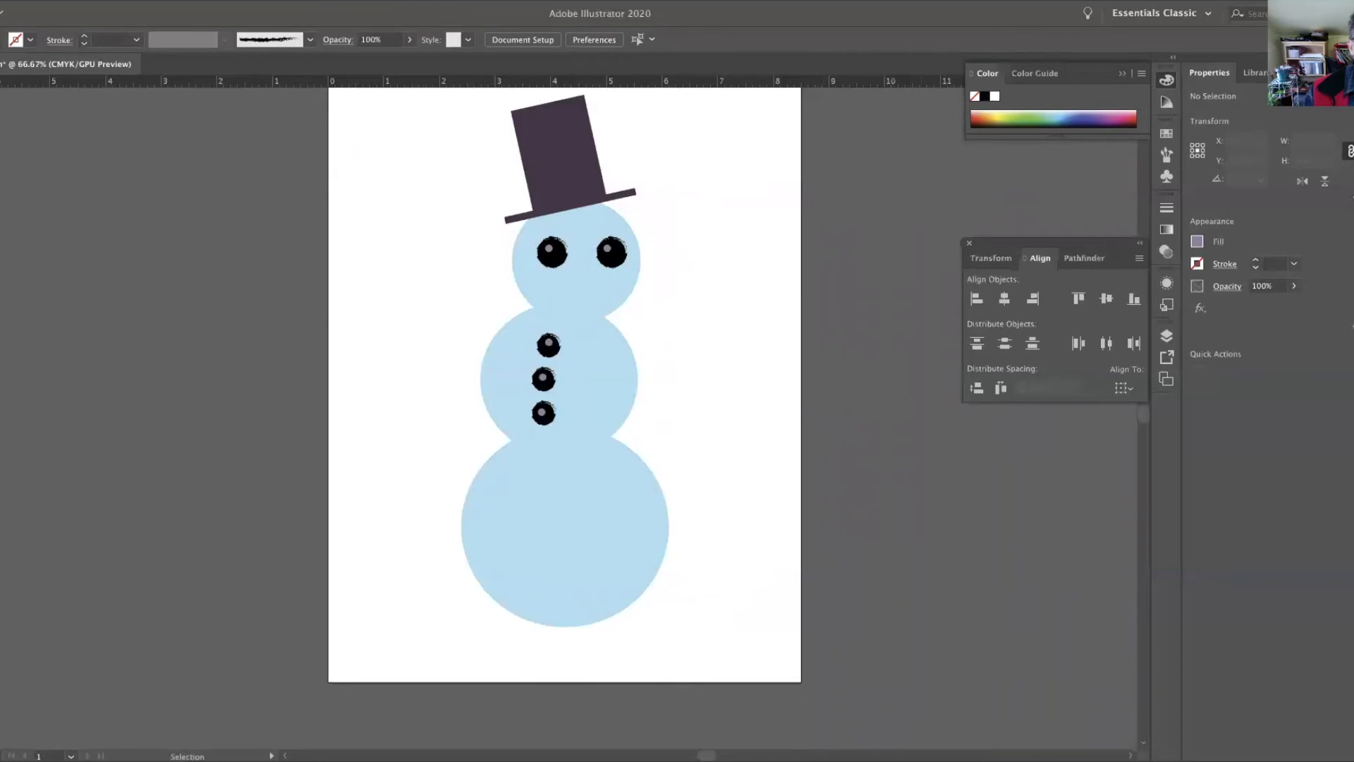
double_click(1, 424)
drag(1032, 443, 1037, 452)
click(933, 279)
click(1151, 280)
key(comma)
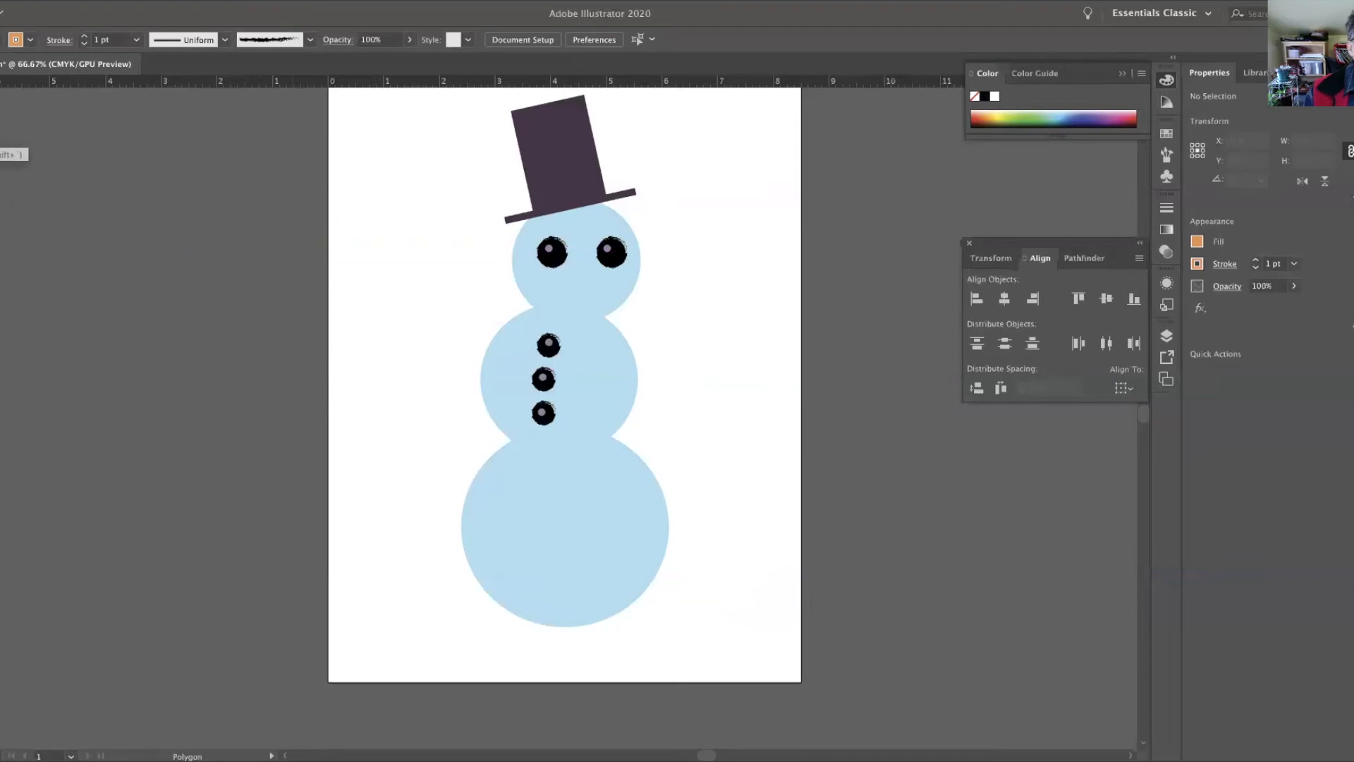
Create a three-sided polygon with a 0.6944 in radius on the blank area left of the snowman's head.
click(393, 273)
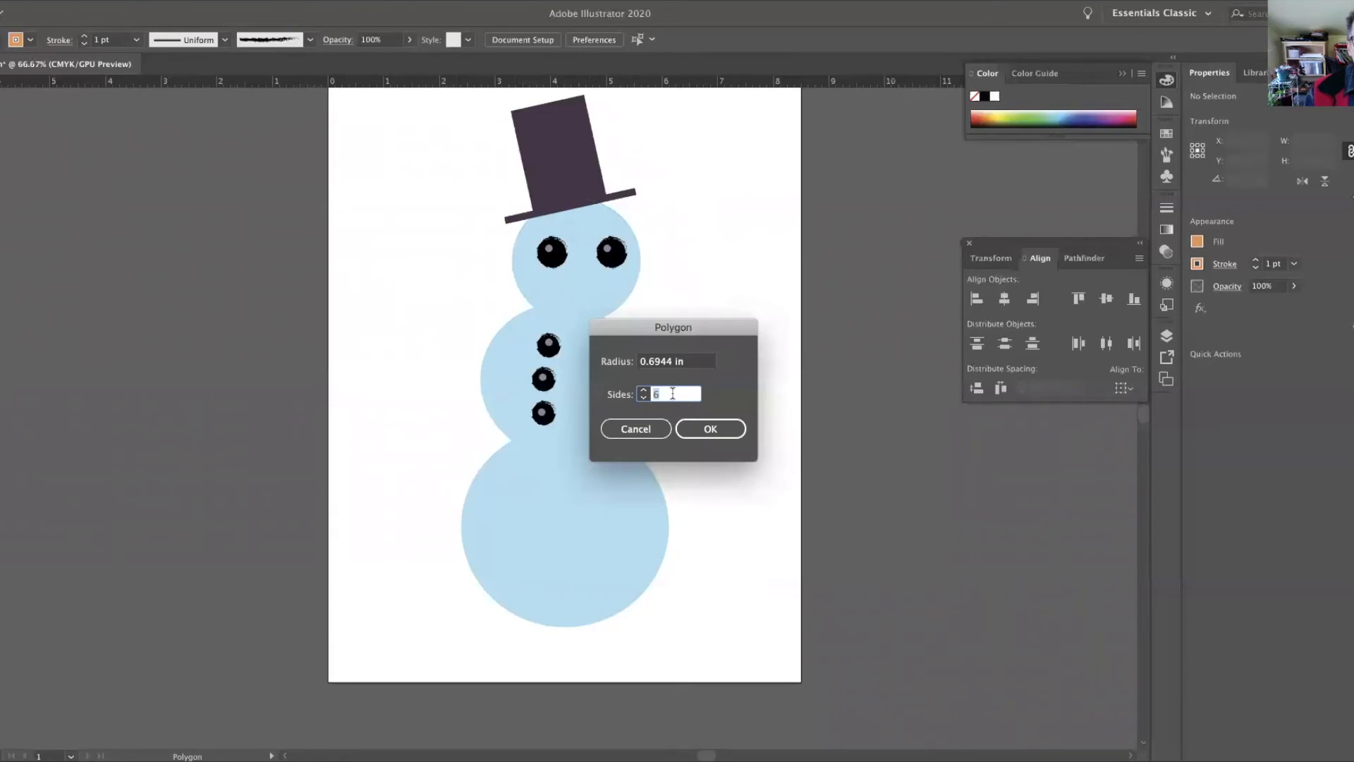
text(3)
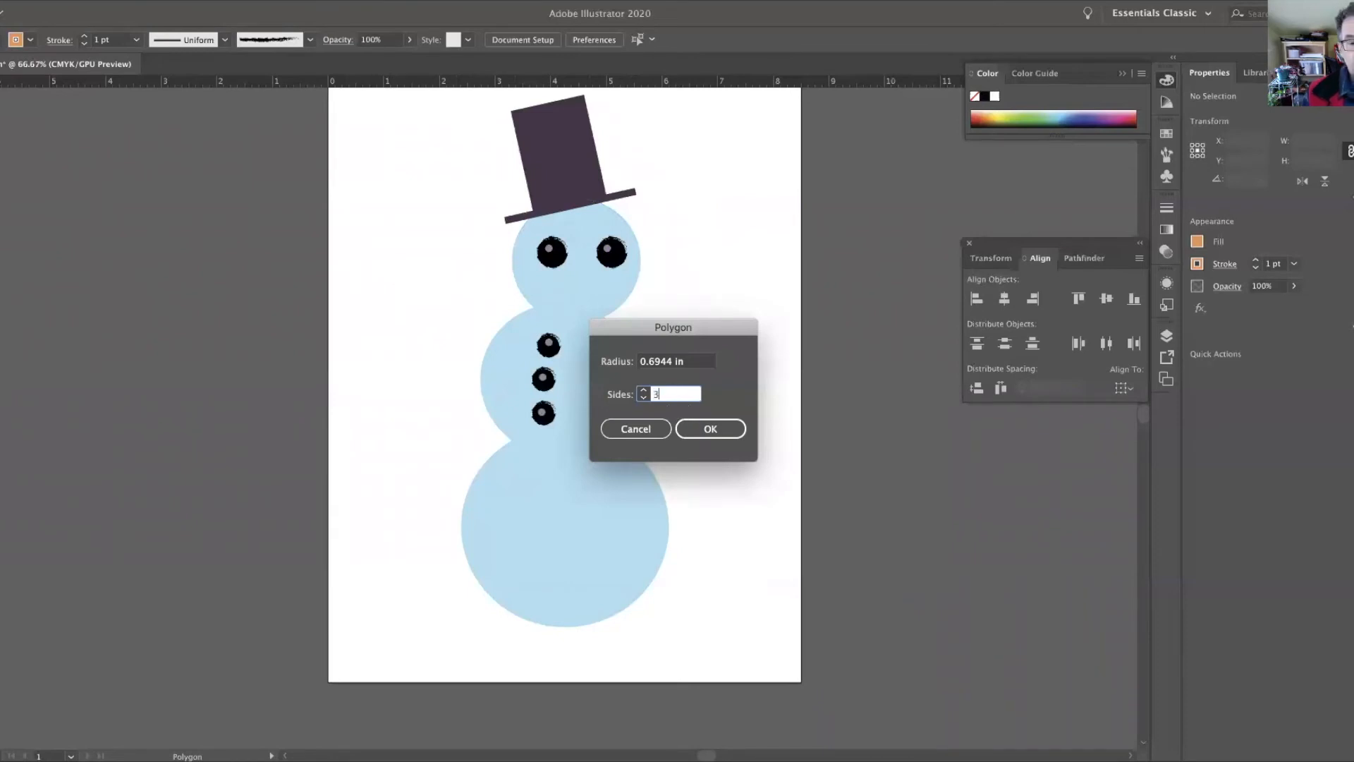
click(688, 428)
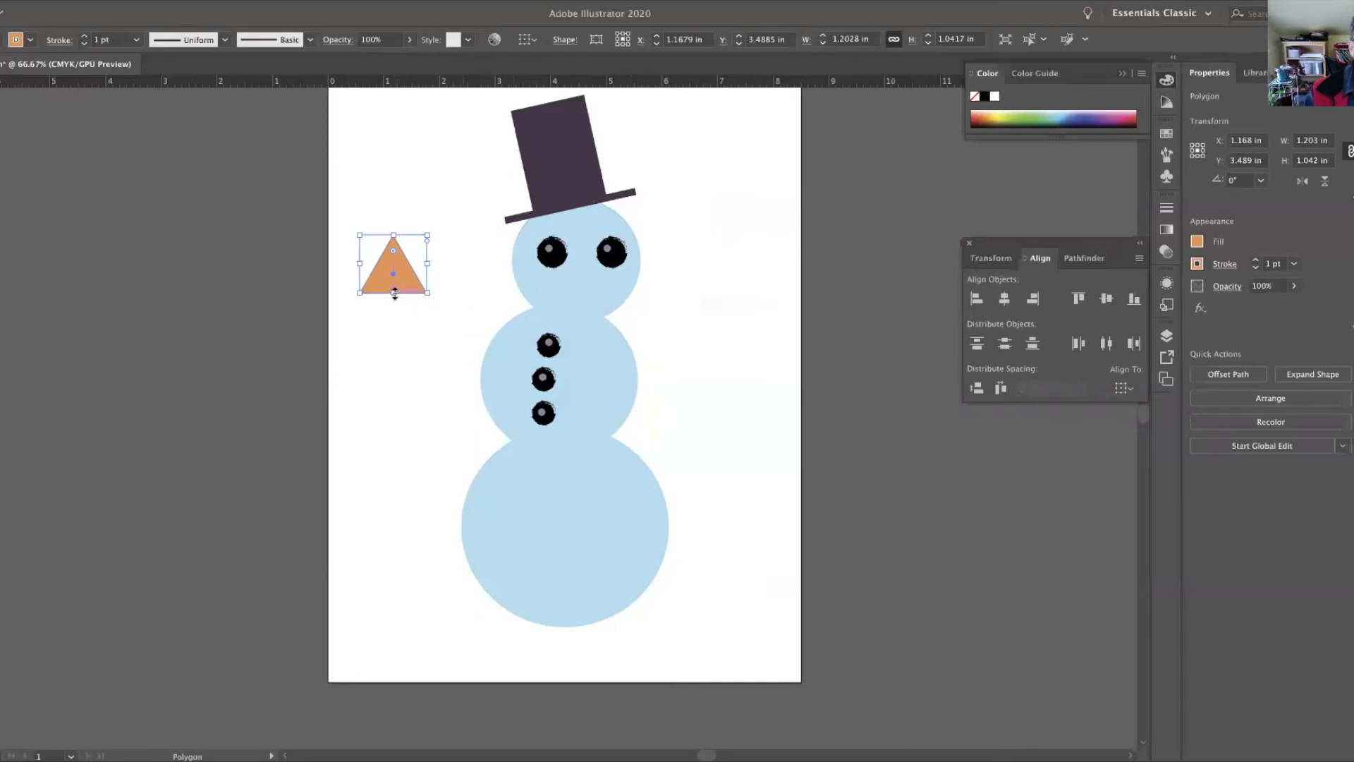
Reshape the orange triangle into a tall, narrow carrot about 0.54 in wide and 2.23 in high.
drag(394, 293, 394, 358)
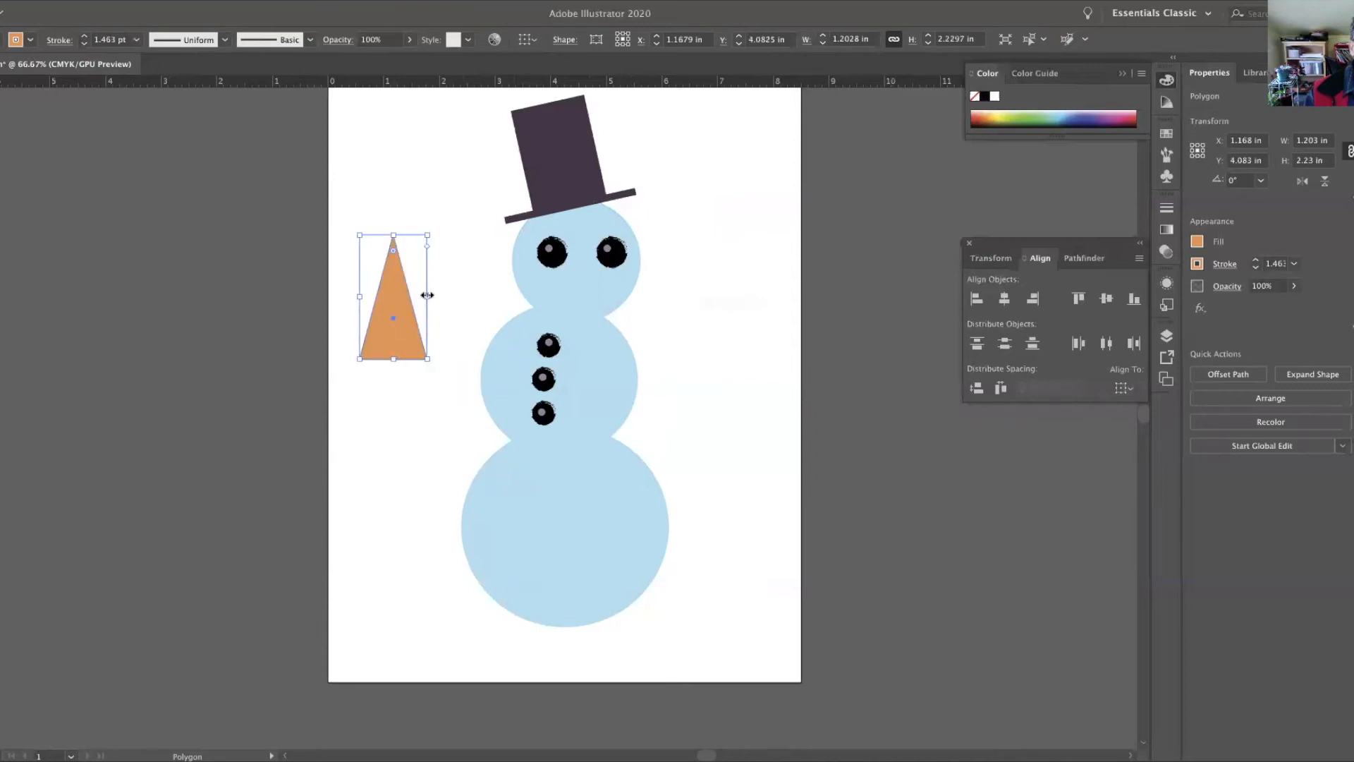
drag(423, 295, 415, 293)
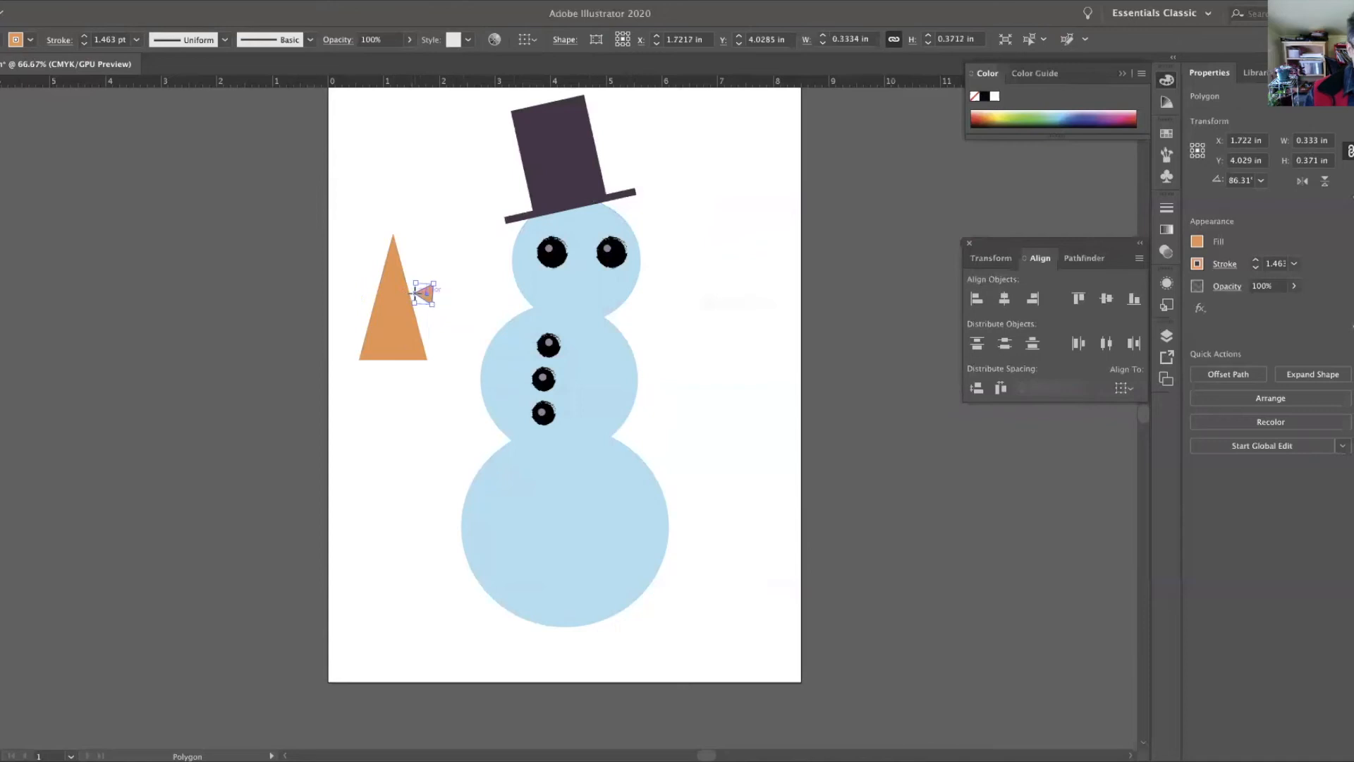
key(super+z)
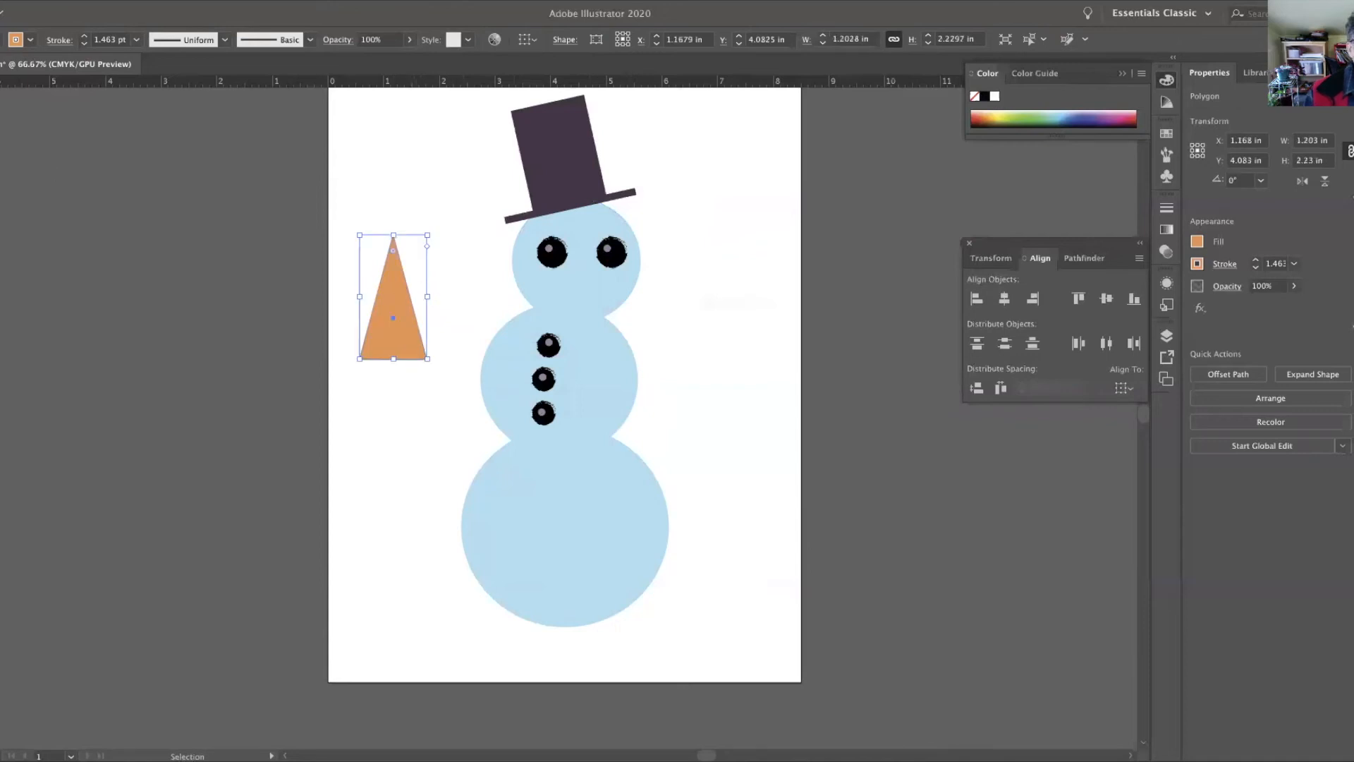
drag(427, 295, 390, 297)
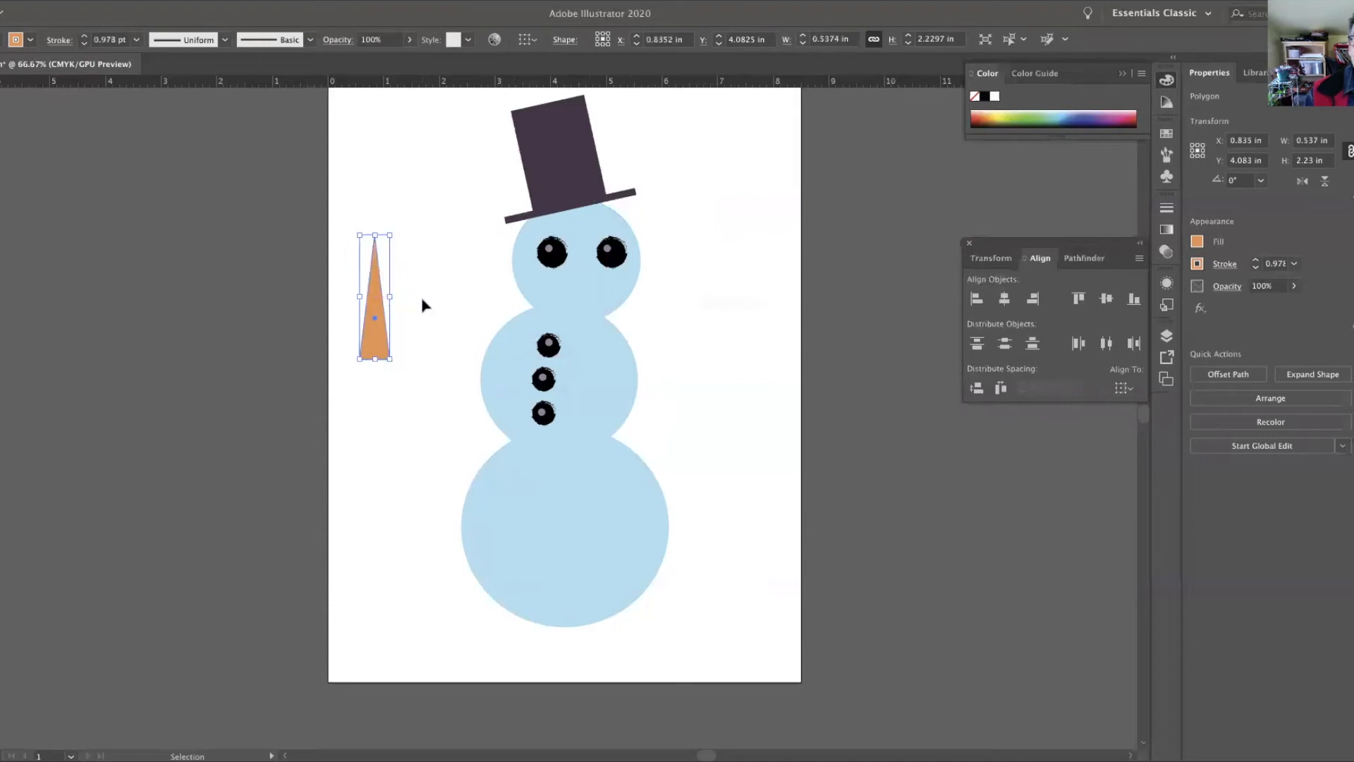
Give the carrot a dashed stroke with 12 pt dashes, 5 pt gaps and round caps.
click(1223, 266)
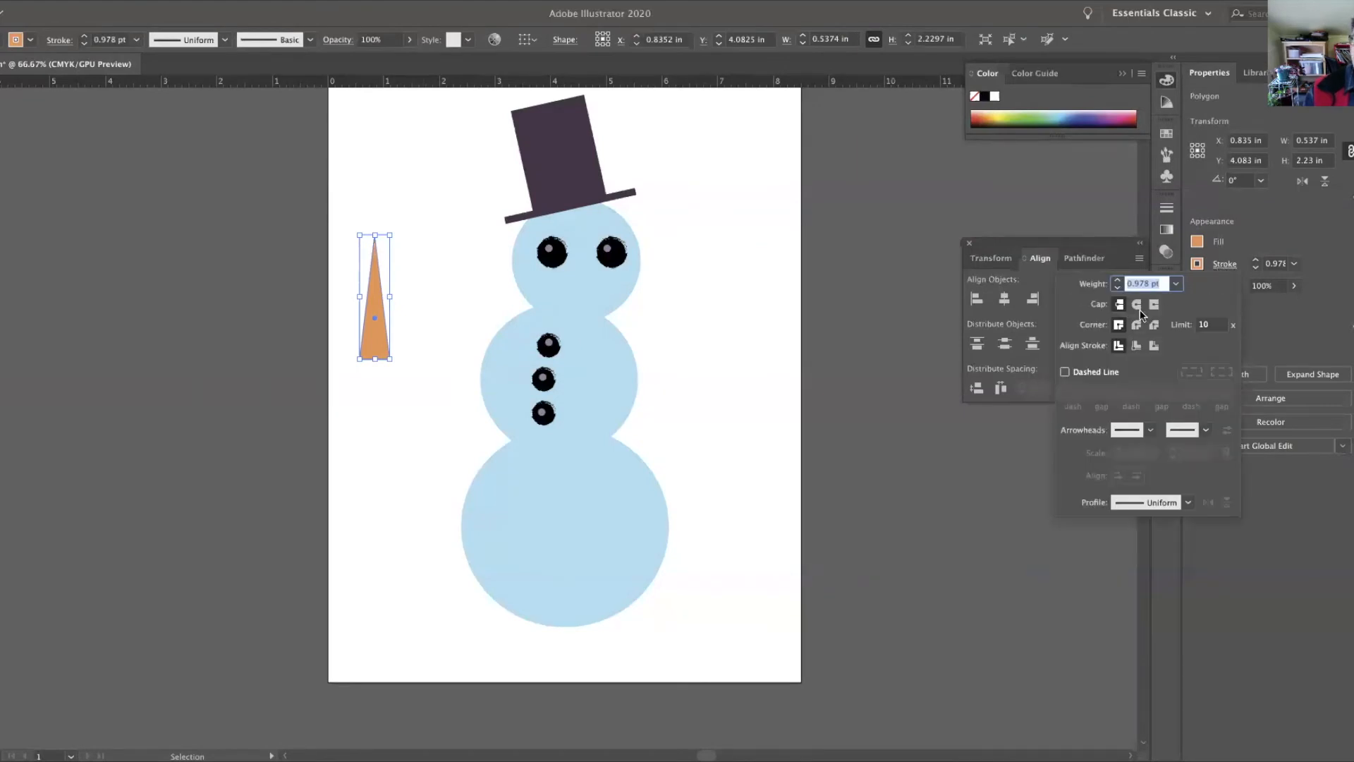
click(1065, 372)
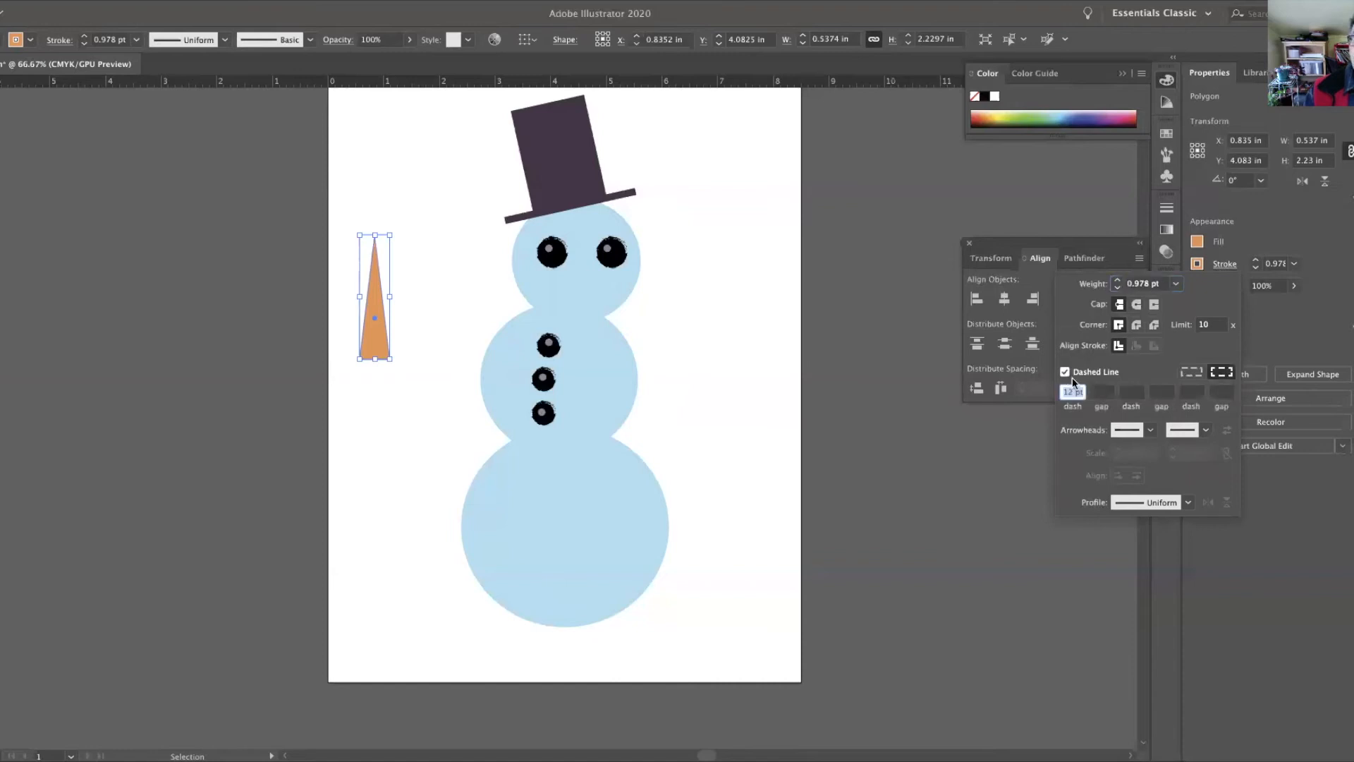
click(1105, 395)
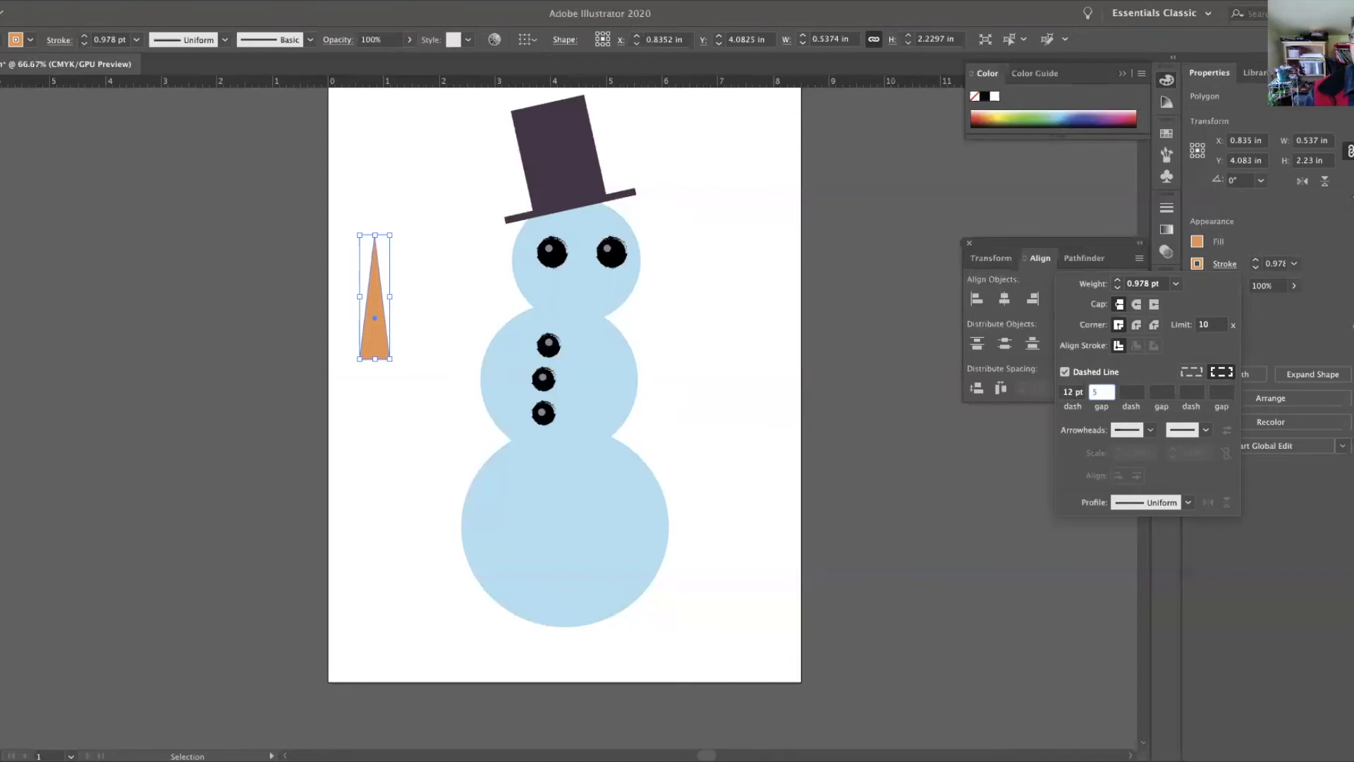
click(1136, 304)
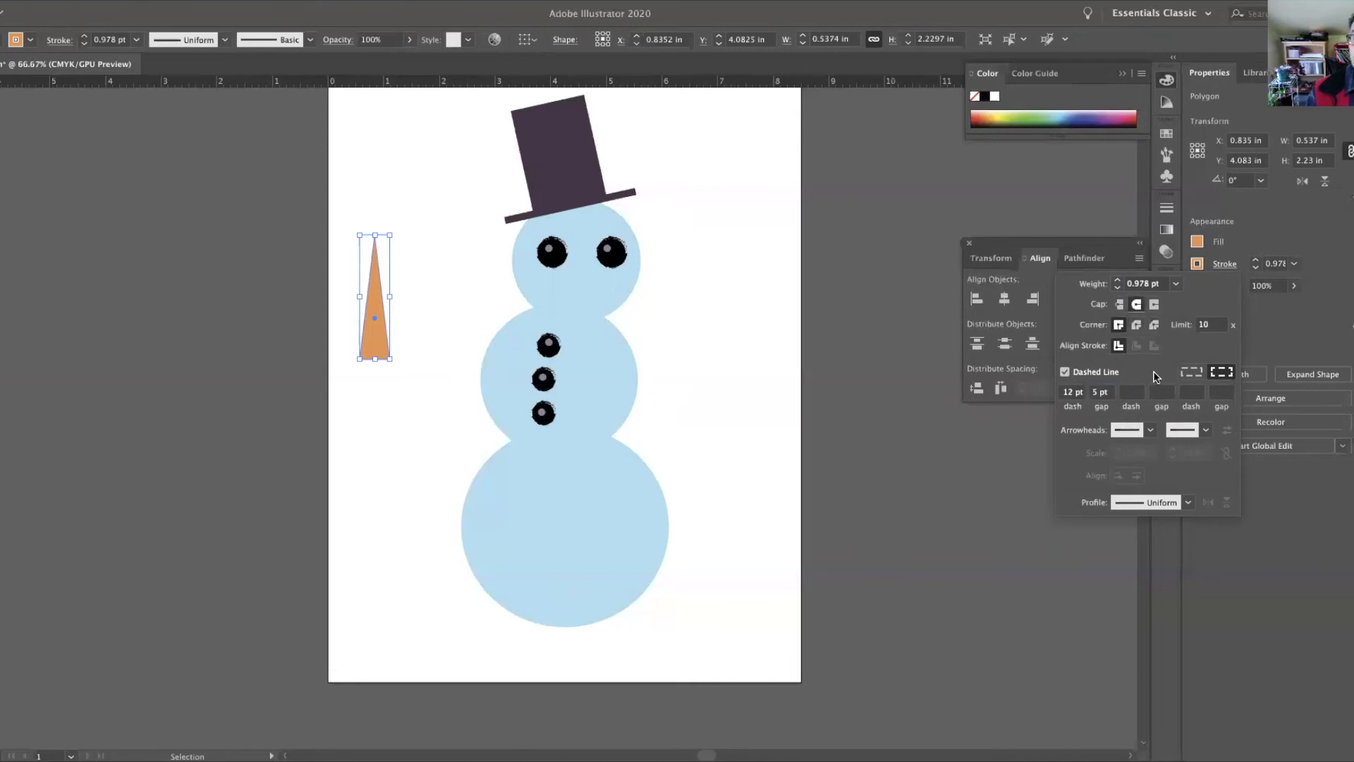
click(997, 468)
Raise the carrot's stroke weight to 13 pt to make its edges bumpy, and deselect it.
click(1254, 260)
click(1253, 260)
click(1254, 260)
click(1253, 259)
click(1254, 260)
click(1254, 260)
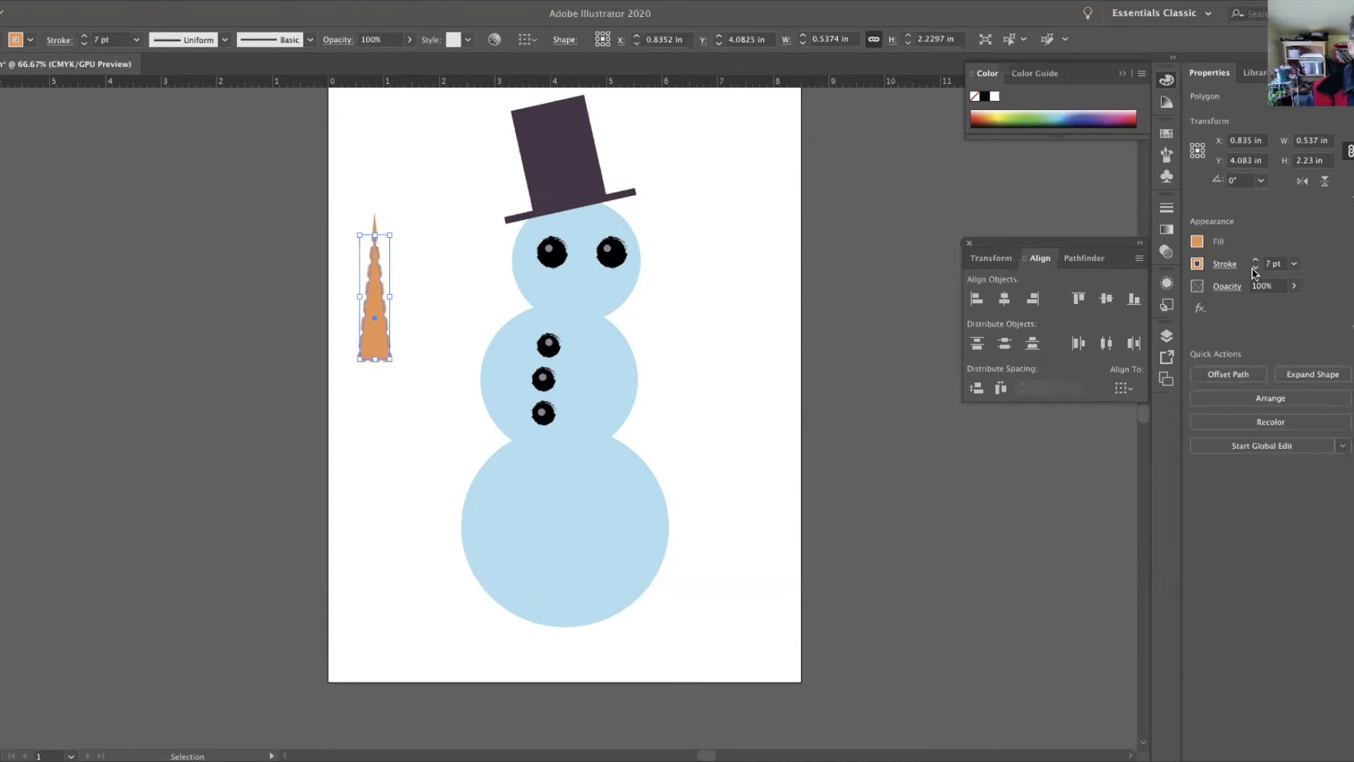
click(1254, 267)
click(1254, 268)
click(1255, 261)
click(1255, 261)
click(1255, 261)
click(1255, 261)
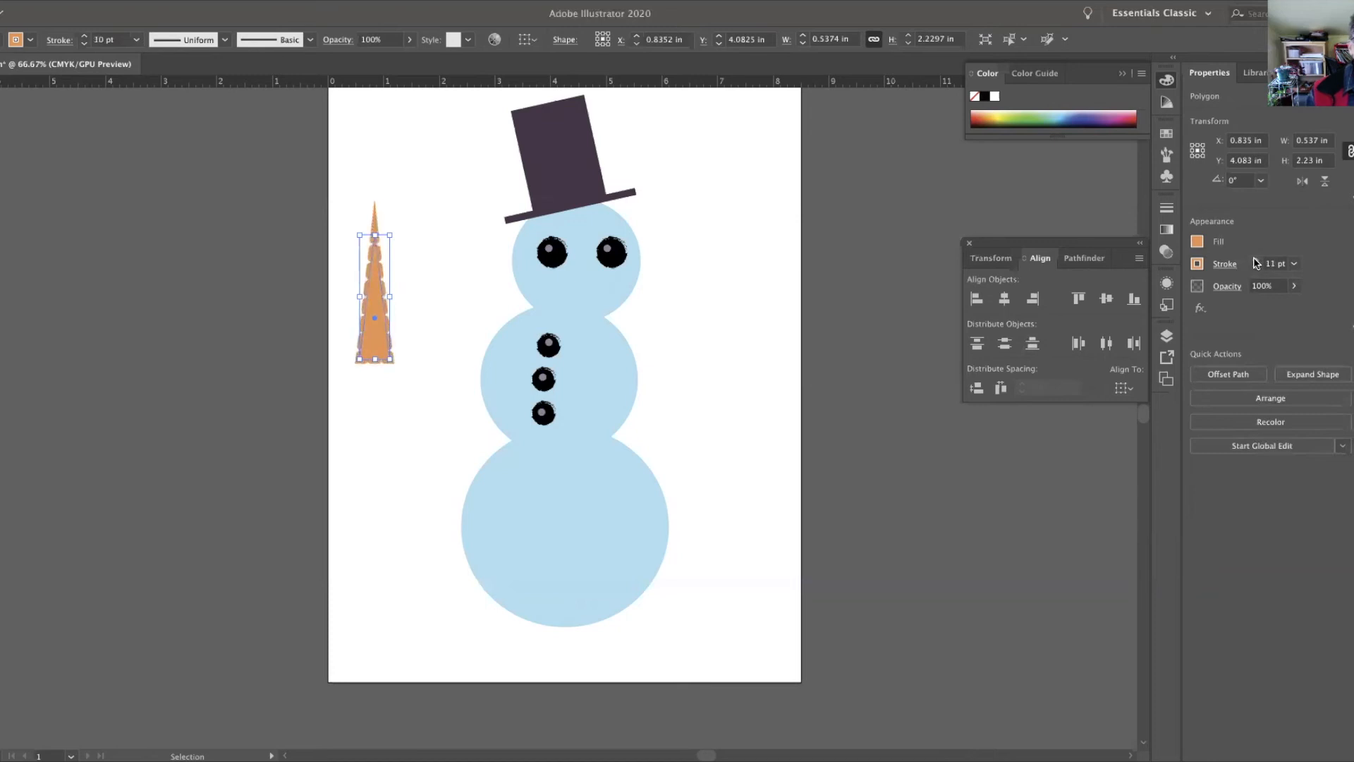
click(1255, 261)
click(1255, 261)
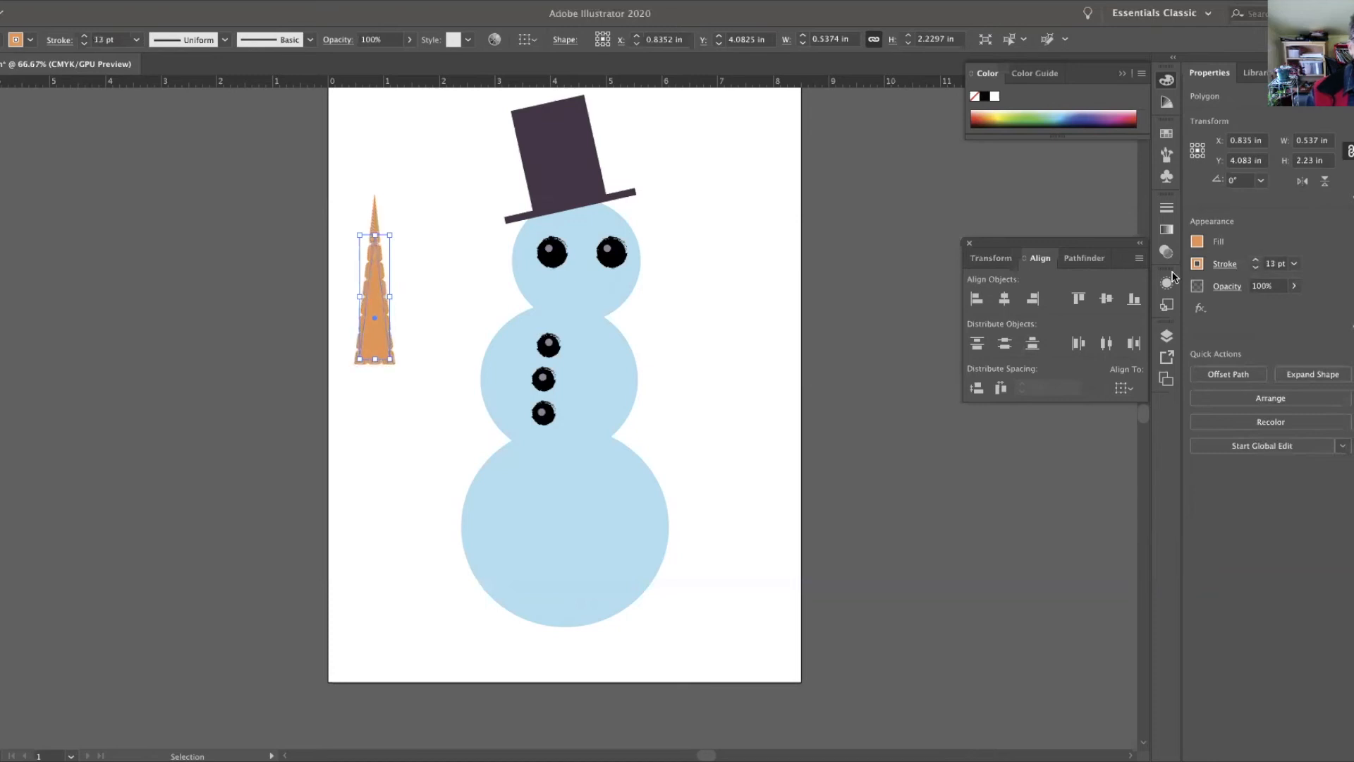
click(399, 210)
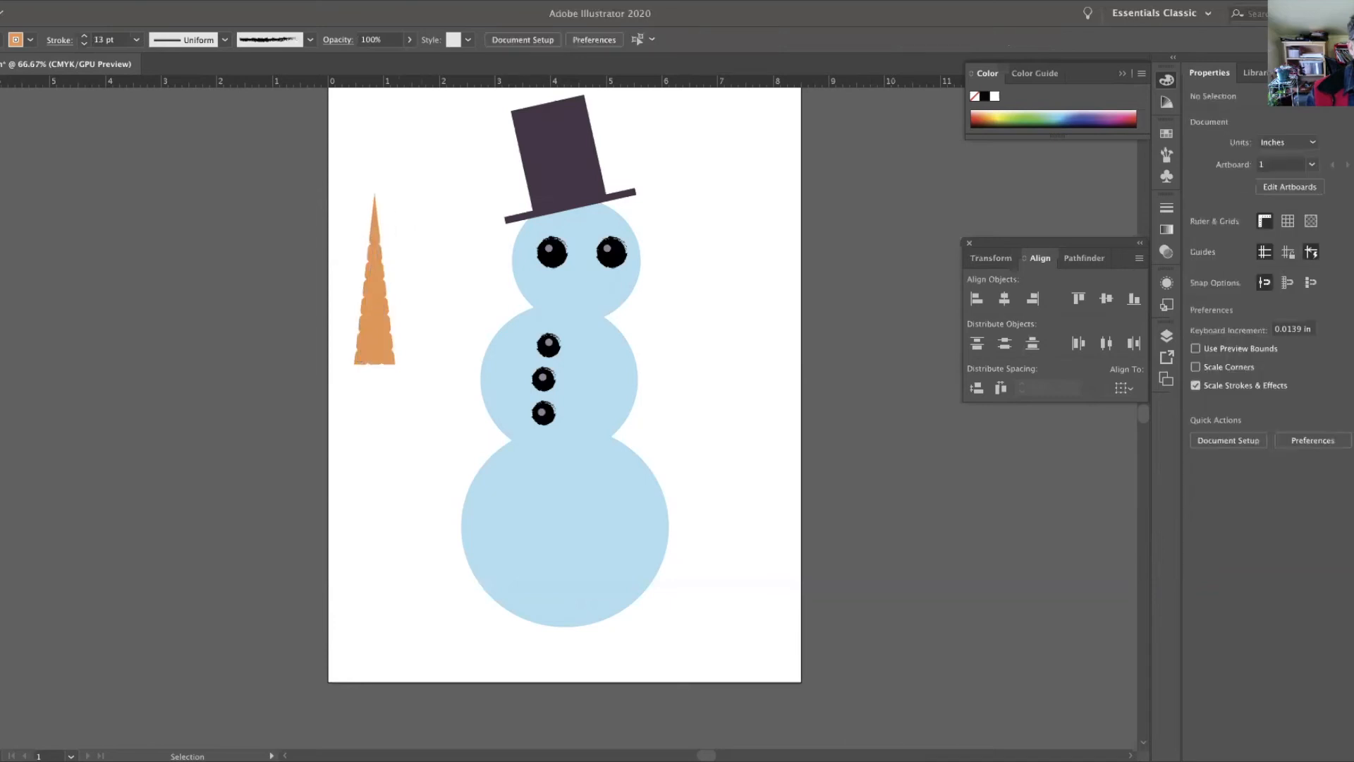
Round the carrot's pointed tip with a corner radius of about 0.01 in.
key(a)
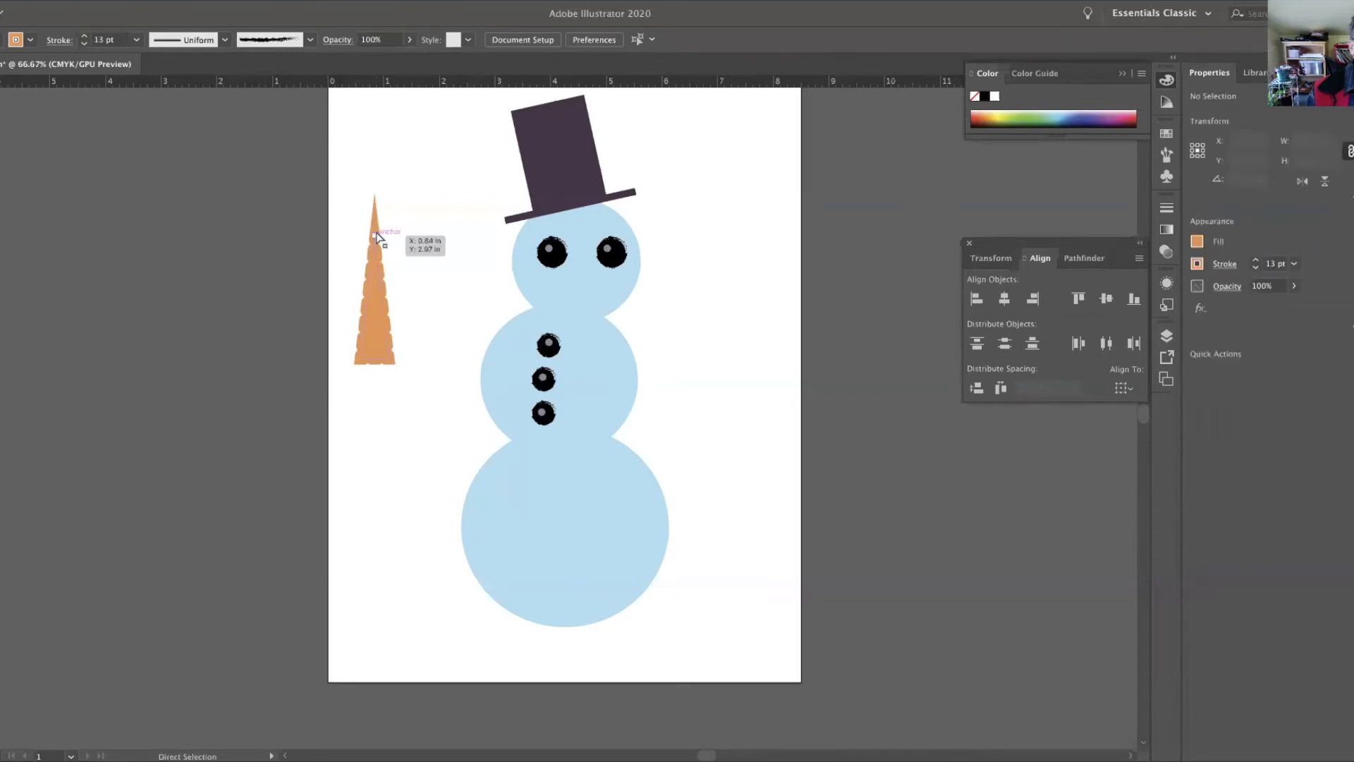
click(375, 235)
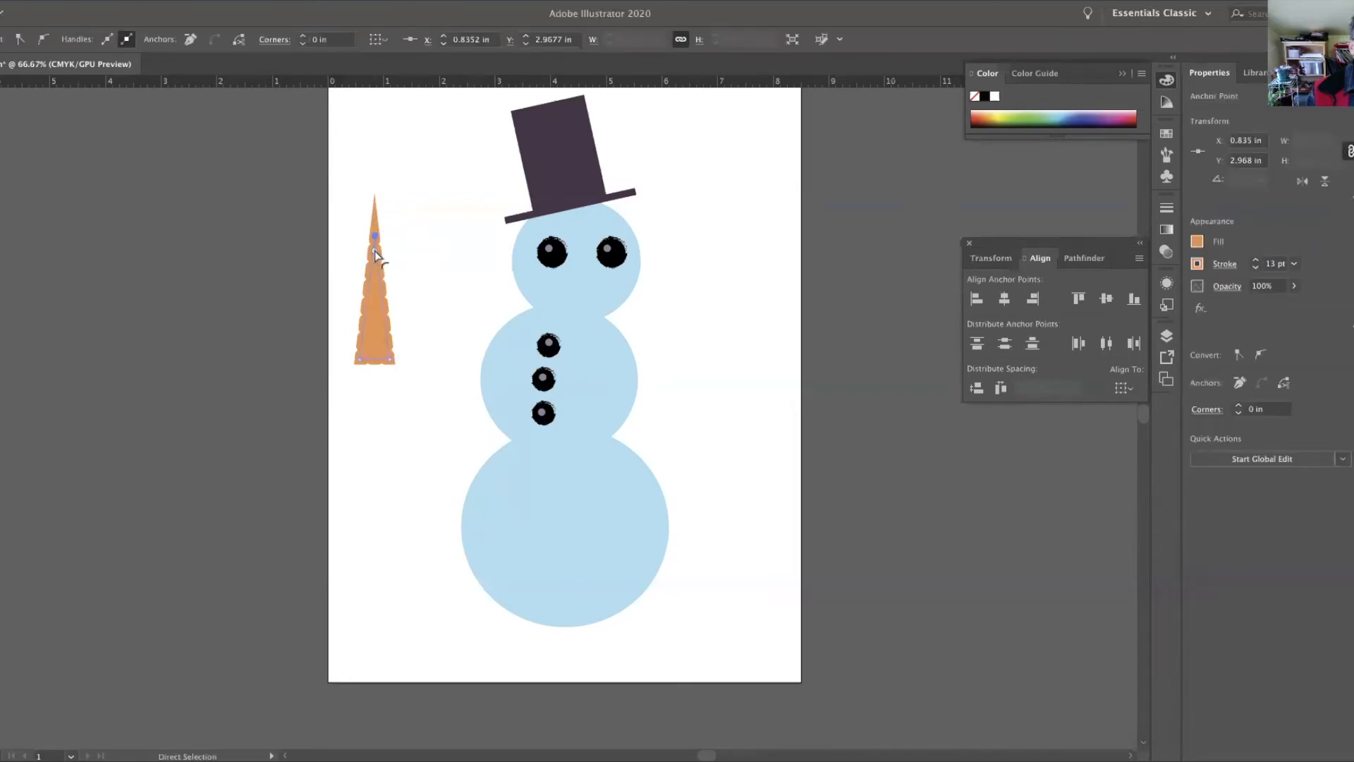
mouse_move(374, 254)
mouse_down()
mouse_move(375, 275)
mouse_move(373, 260)
mouse_up()
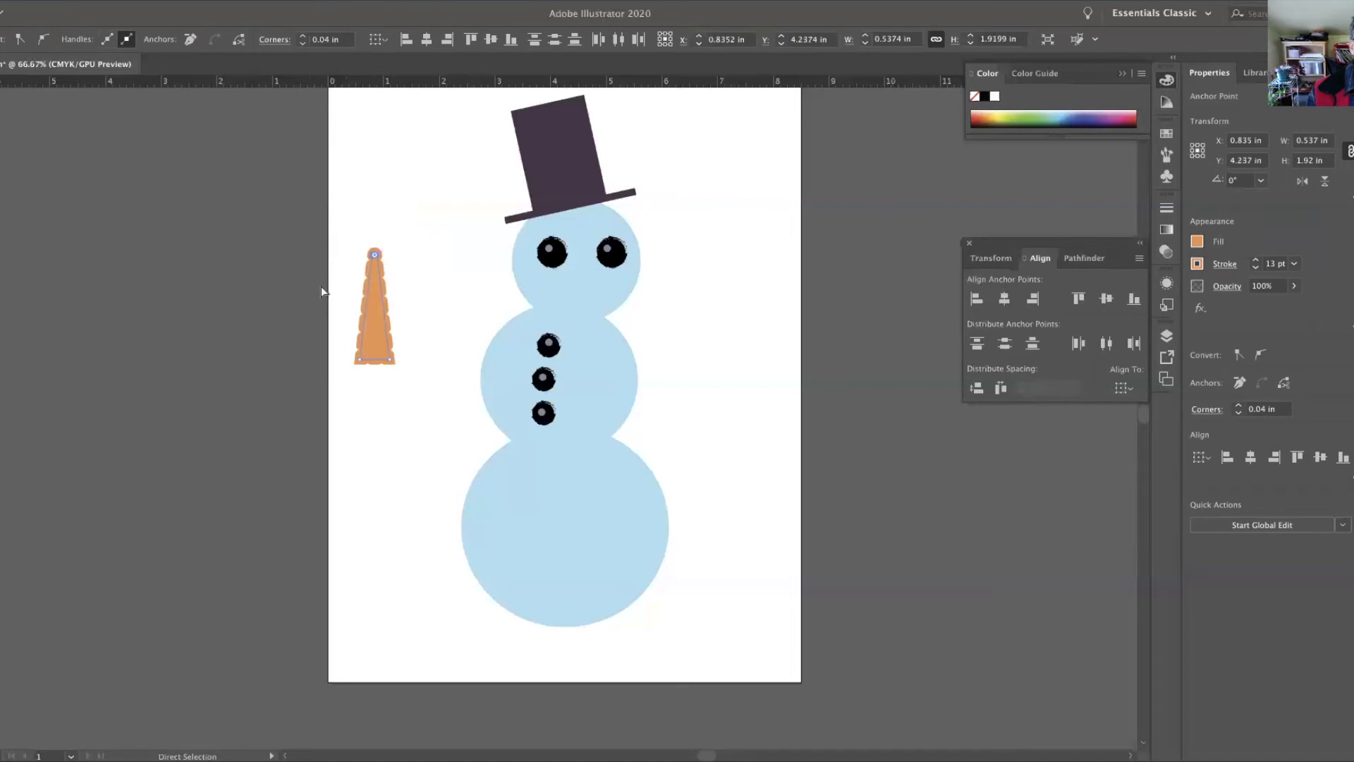
key(v)
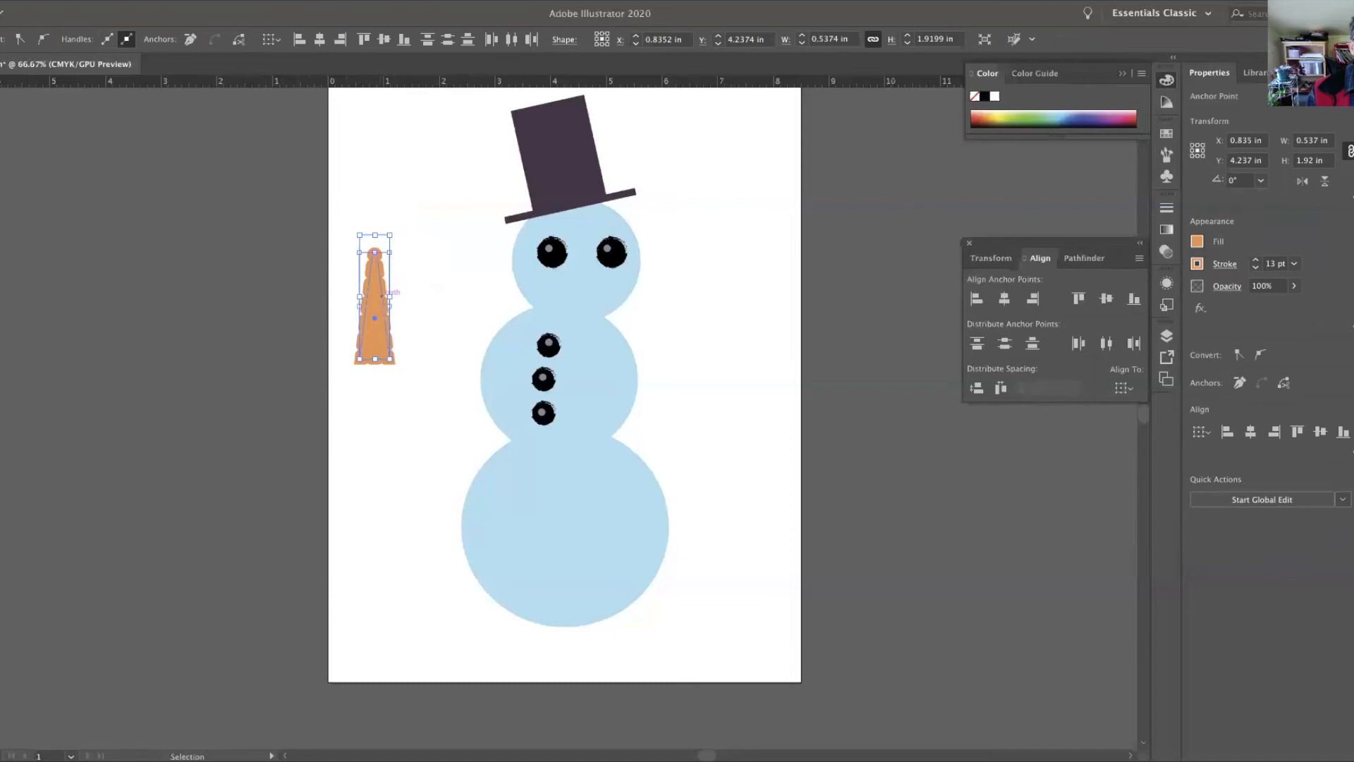
key(a)
drag(374, 254, 374, 242)
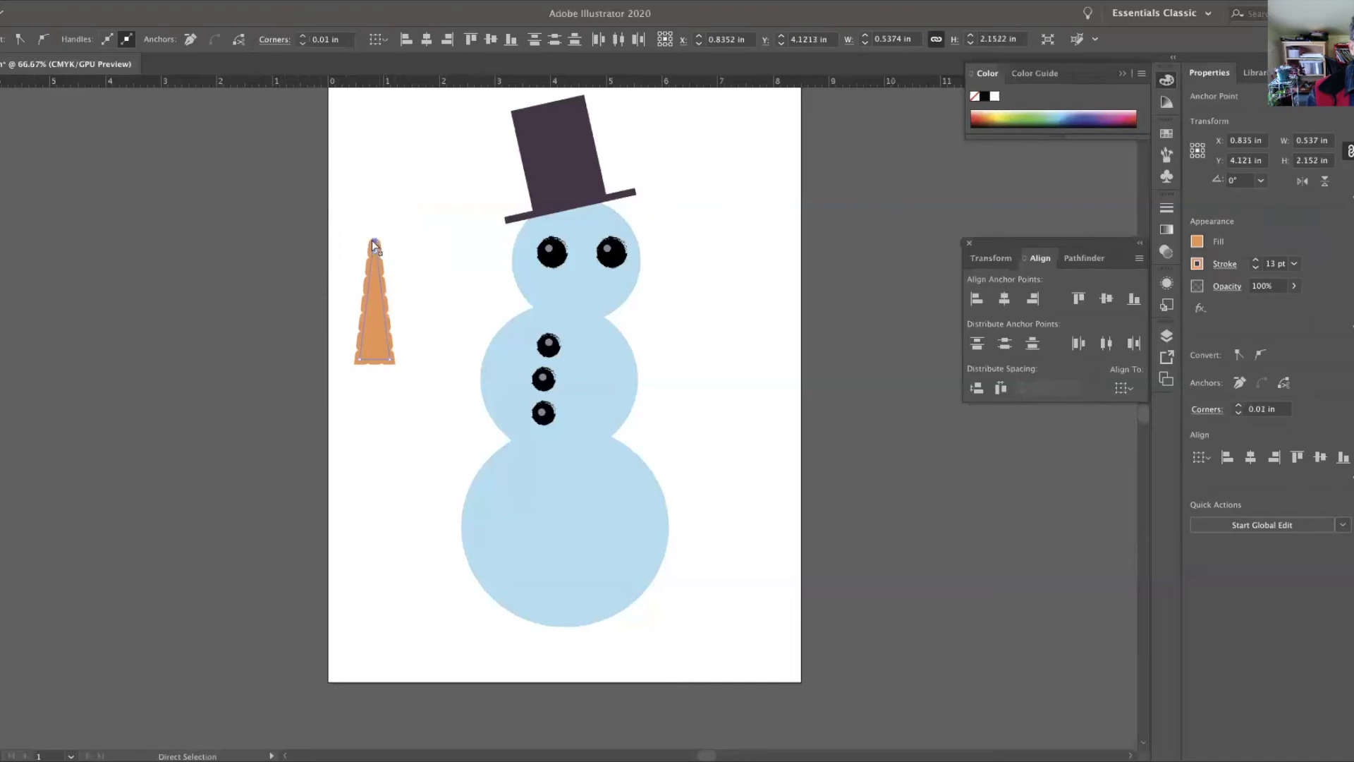
key(v)
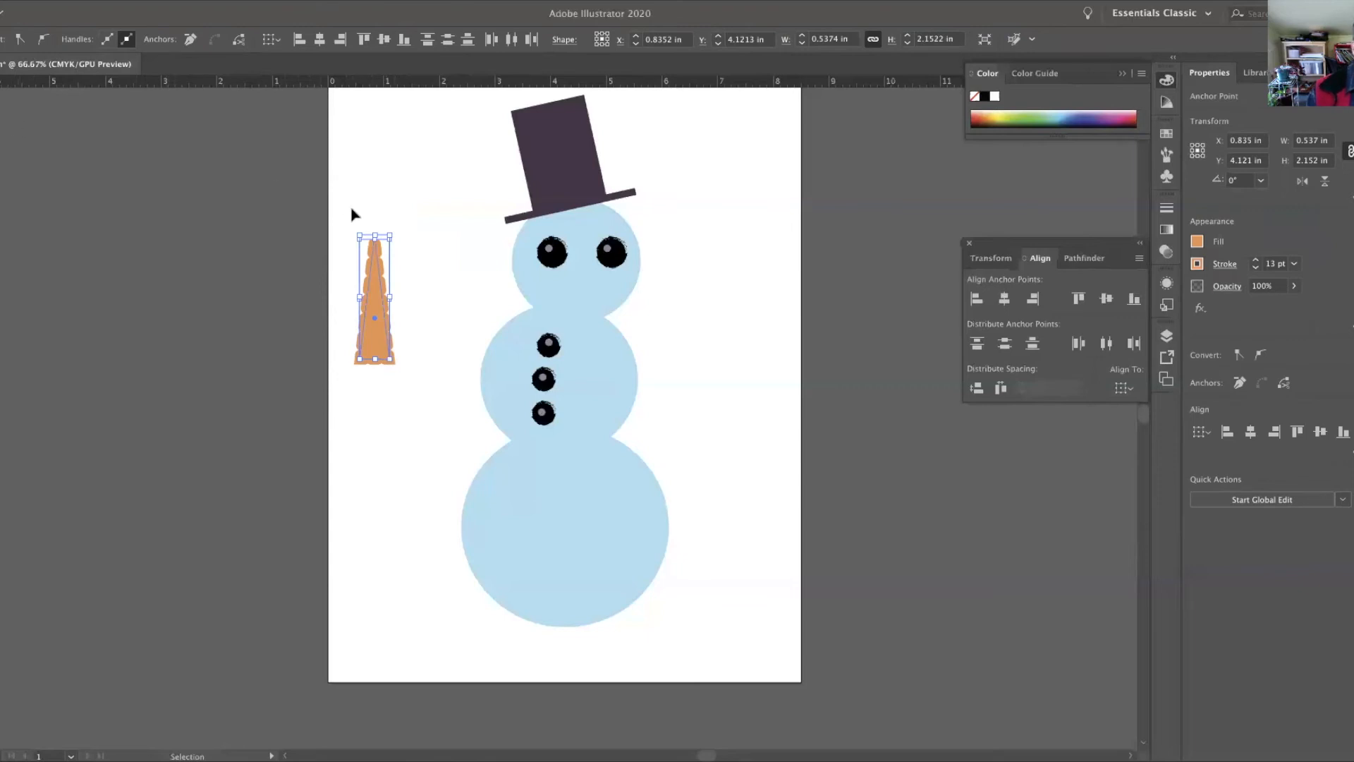
Show the shape's transform settings and scale the carrot down to about 0.40 in wide and 1.83 in high.
drag(343, 202, 421, 364)
mouse_move(390, 236)
mouse_down()
mouse_move(383, 247)
mouse_move(395, 236)
mouse_up()
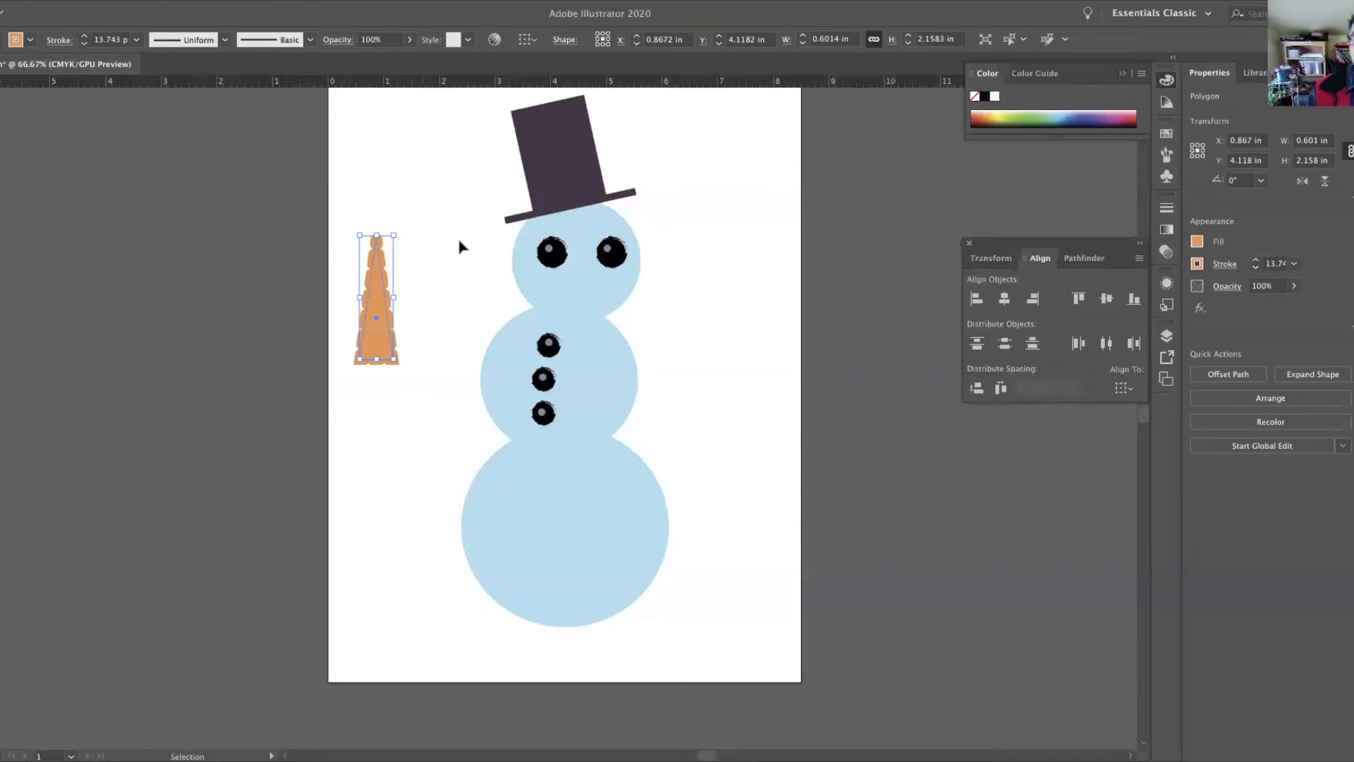
click(290, 2)
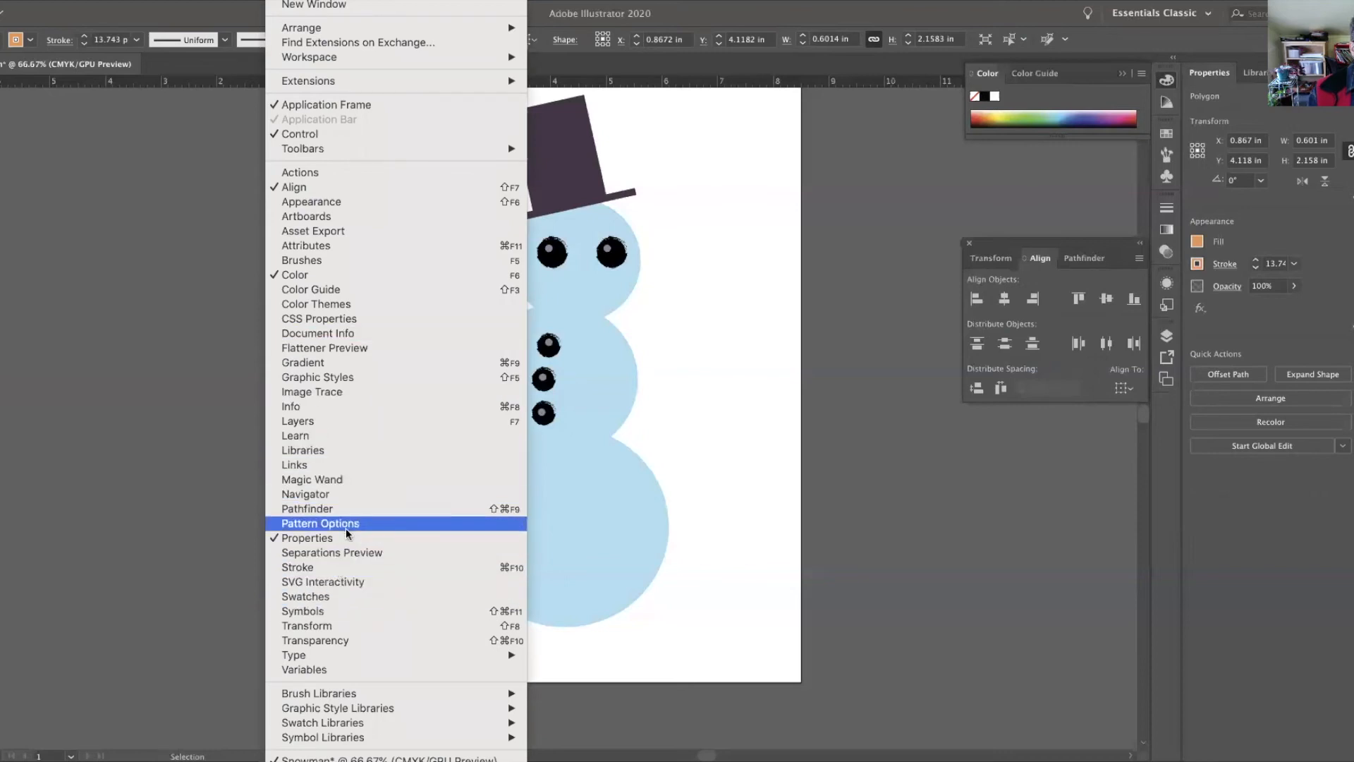
click(340, 625)
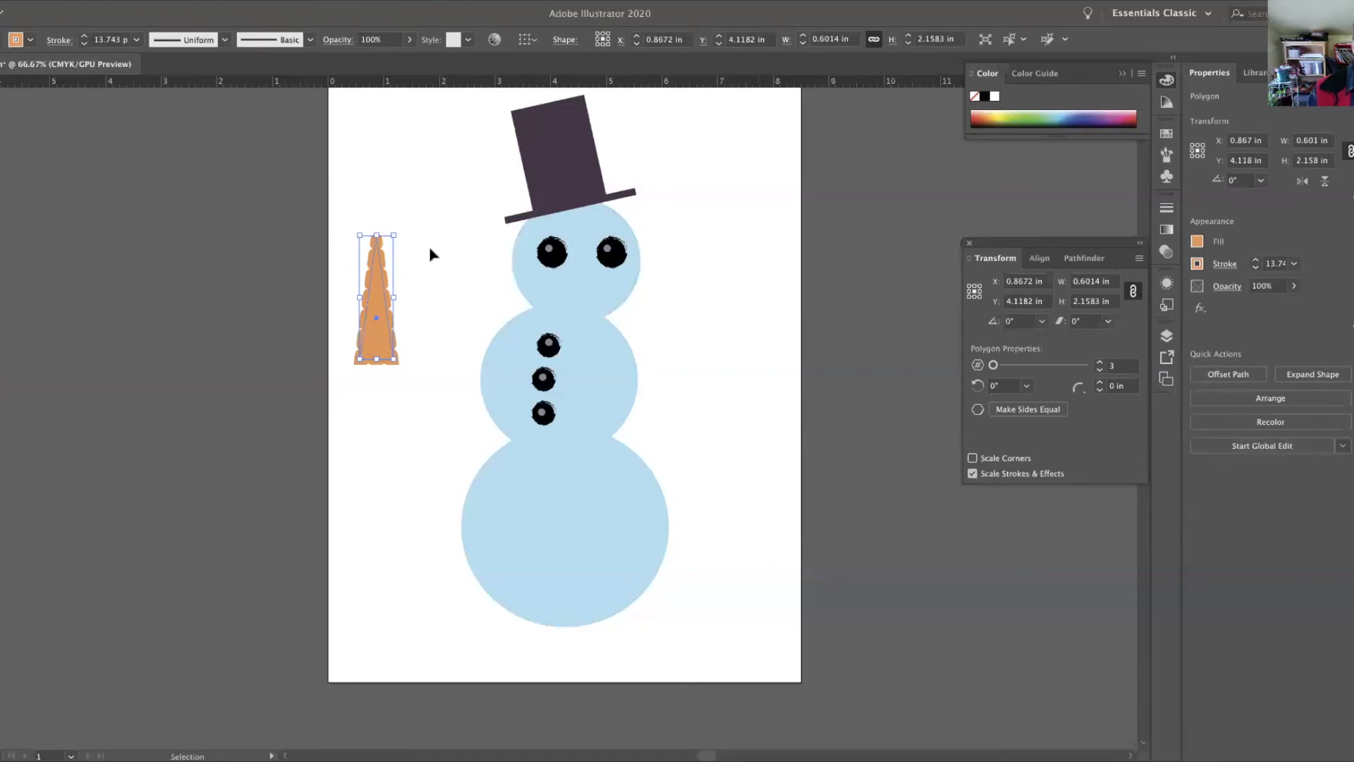
drag(392, 234, 387, 248)
drag(384, 250, 381, 252)
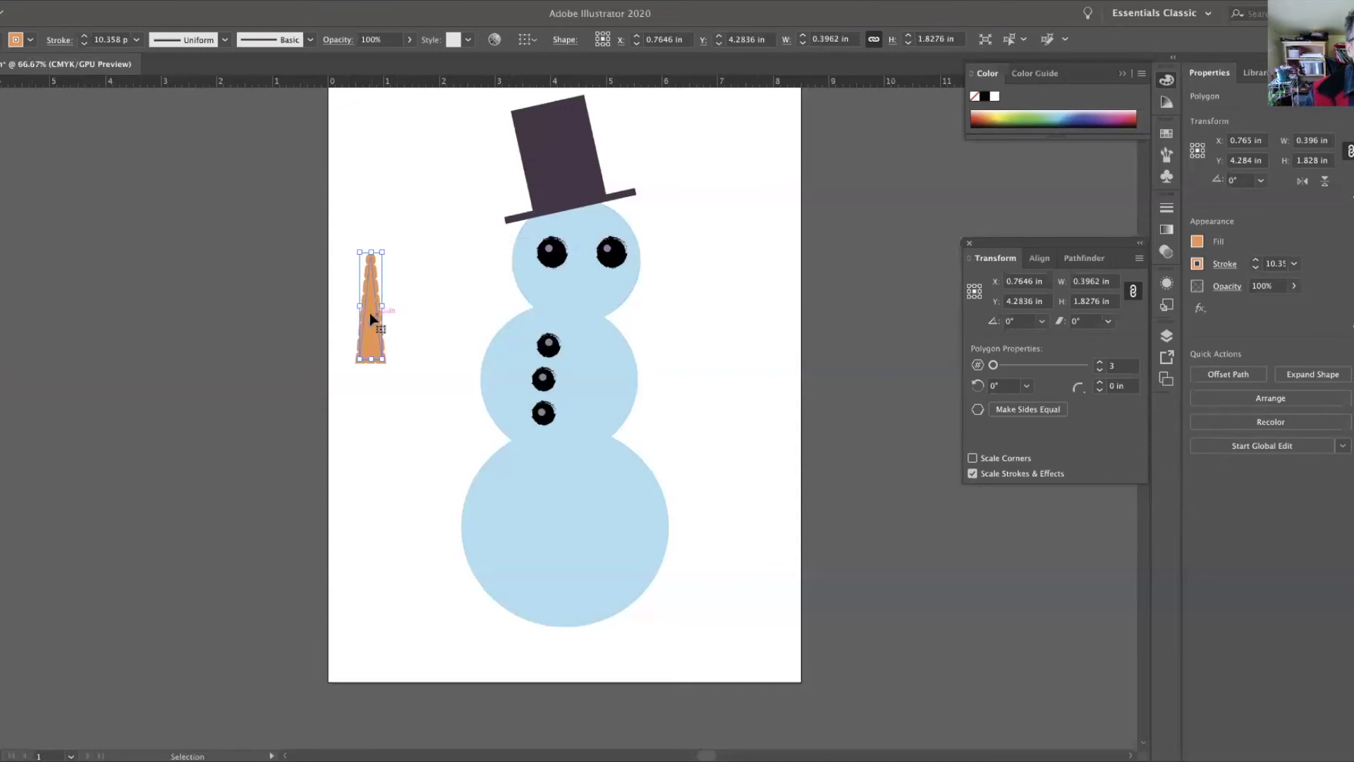
Move the carrot onto the snowman's face between the eyes and rotate it to about 251.59°, tip pointing right and slightly down.
drag(372, 311, 612, 244)
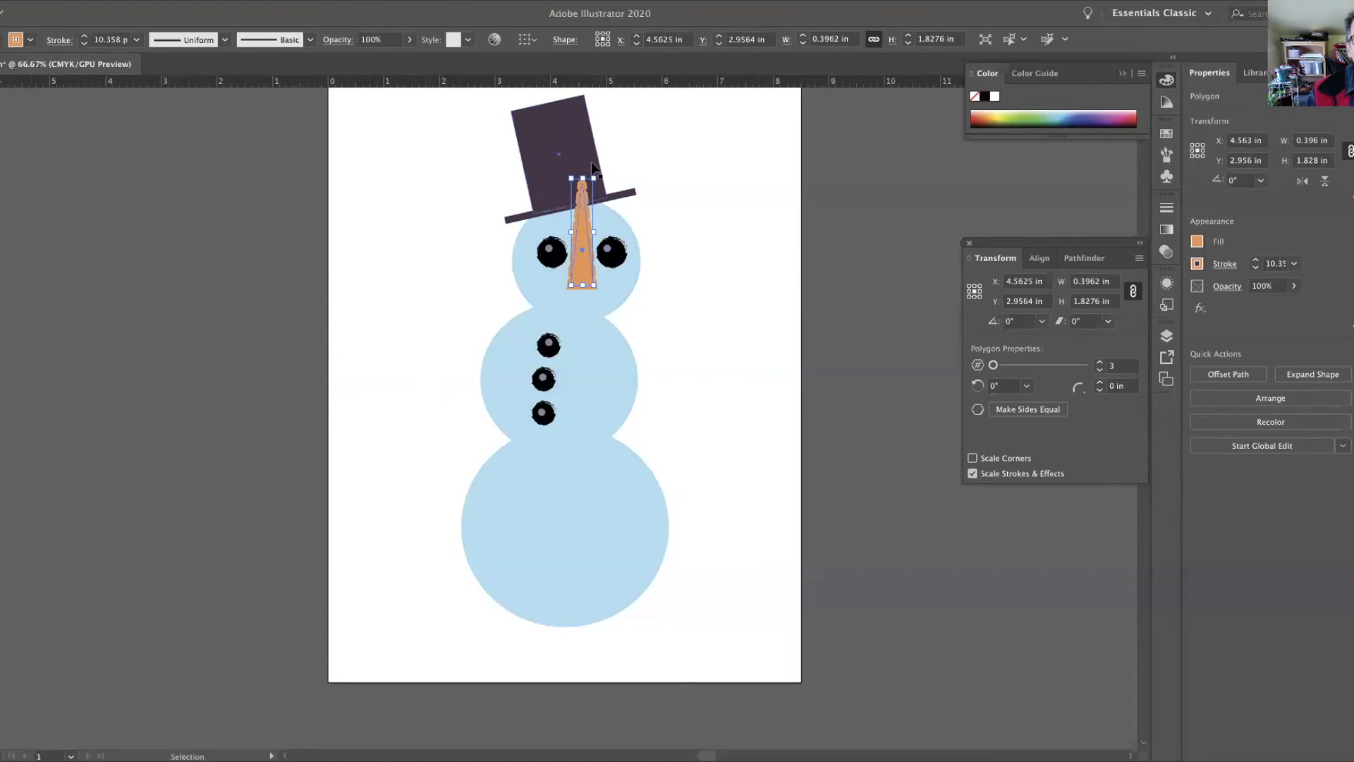
drag(567, 172, 704, 265)
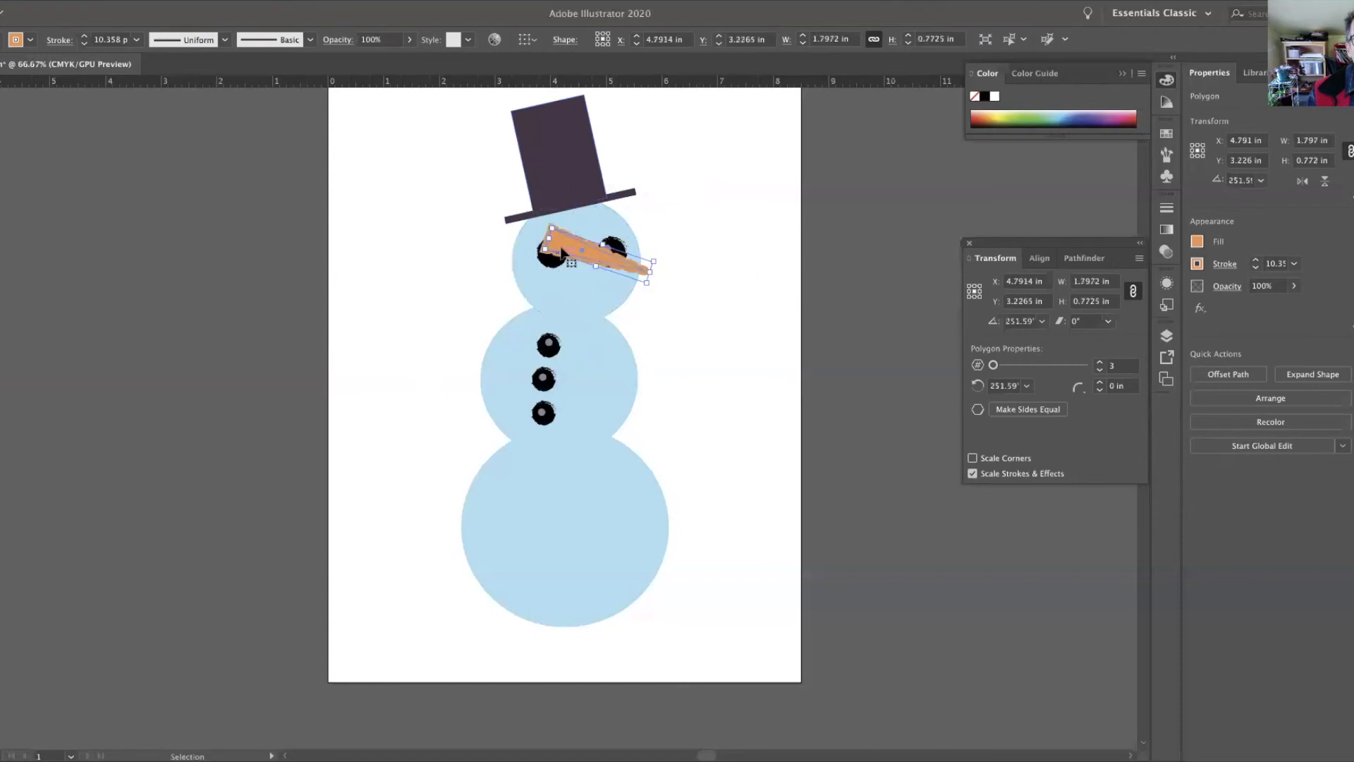
Move the carrot just below the snowman's eyes and round all its corners with a radius of about 0.09 in.
drag(575, 259, 598, 280)
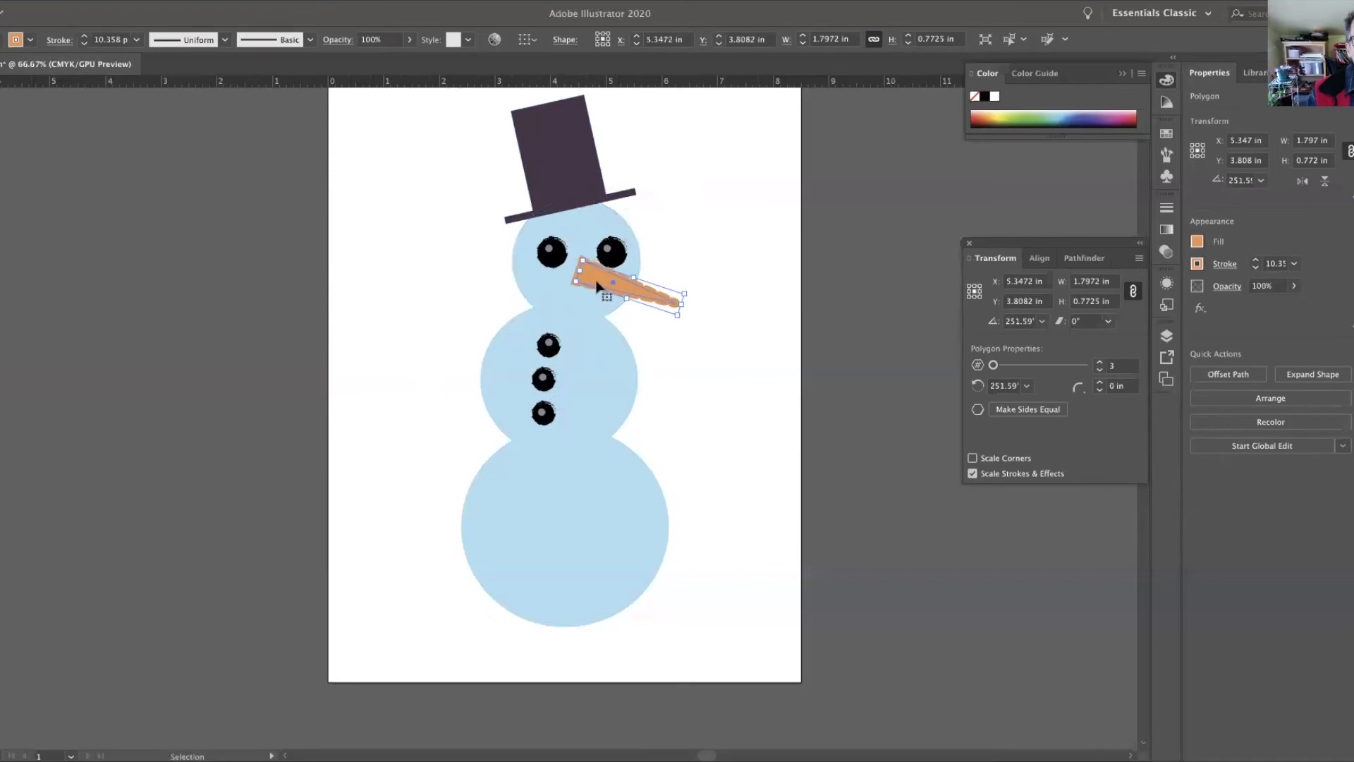
key(z)
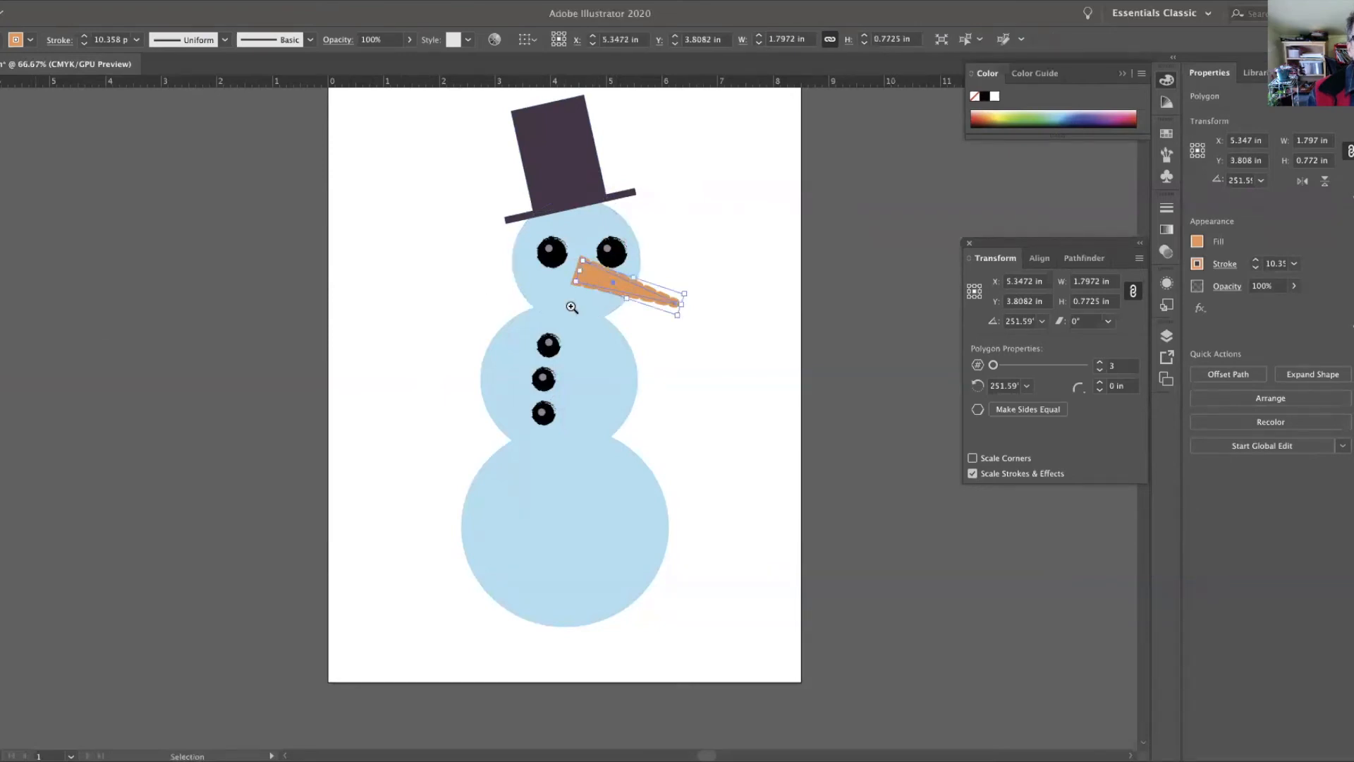
click(600, 285)
click(537, 406)
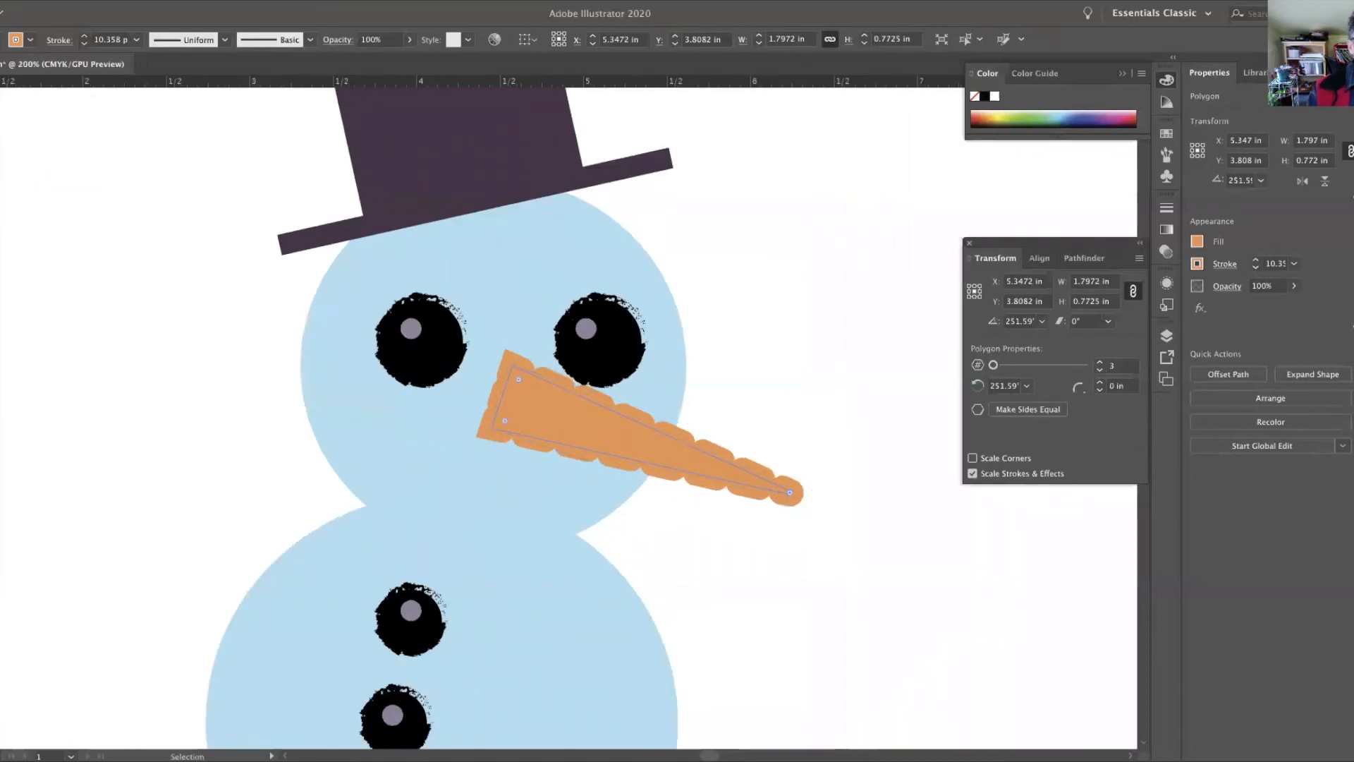
key(a)
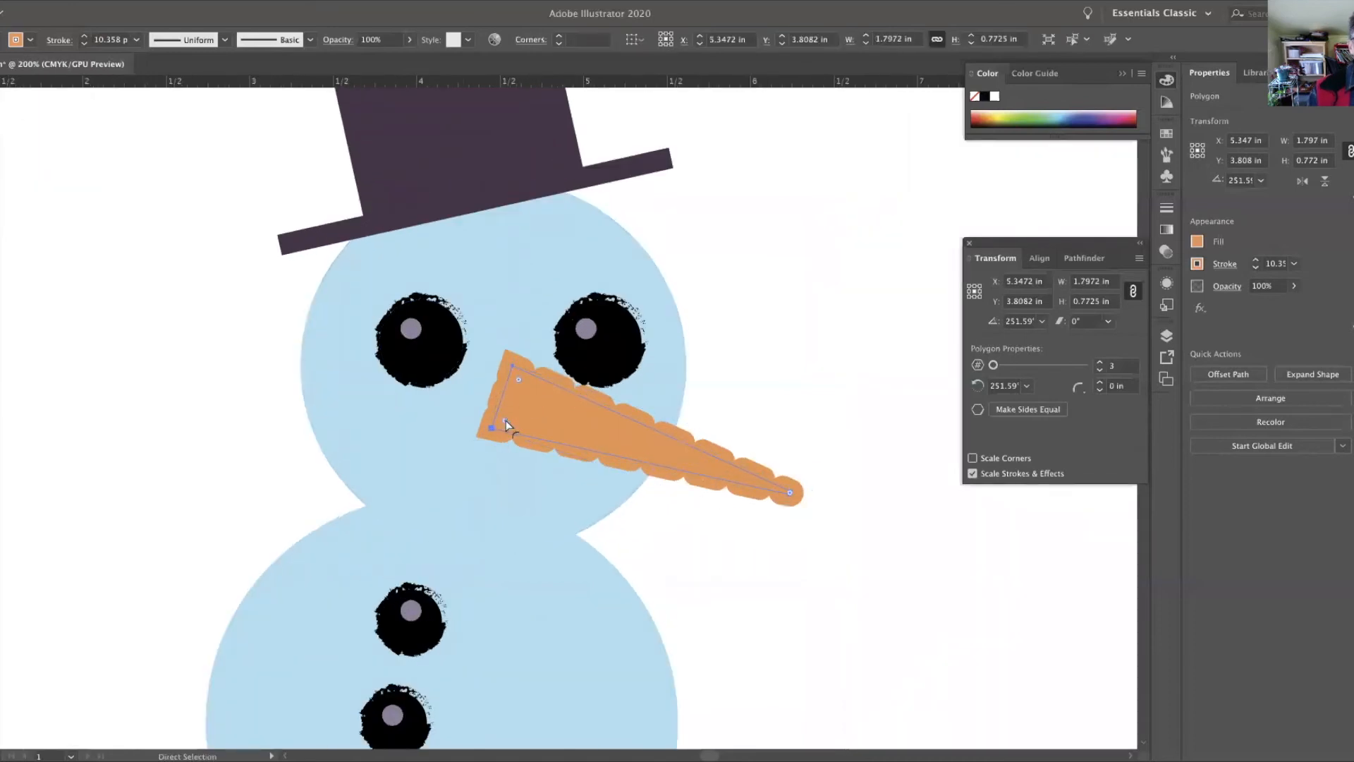
drag(506, 421, 521, 393)
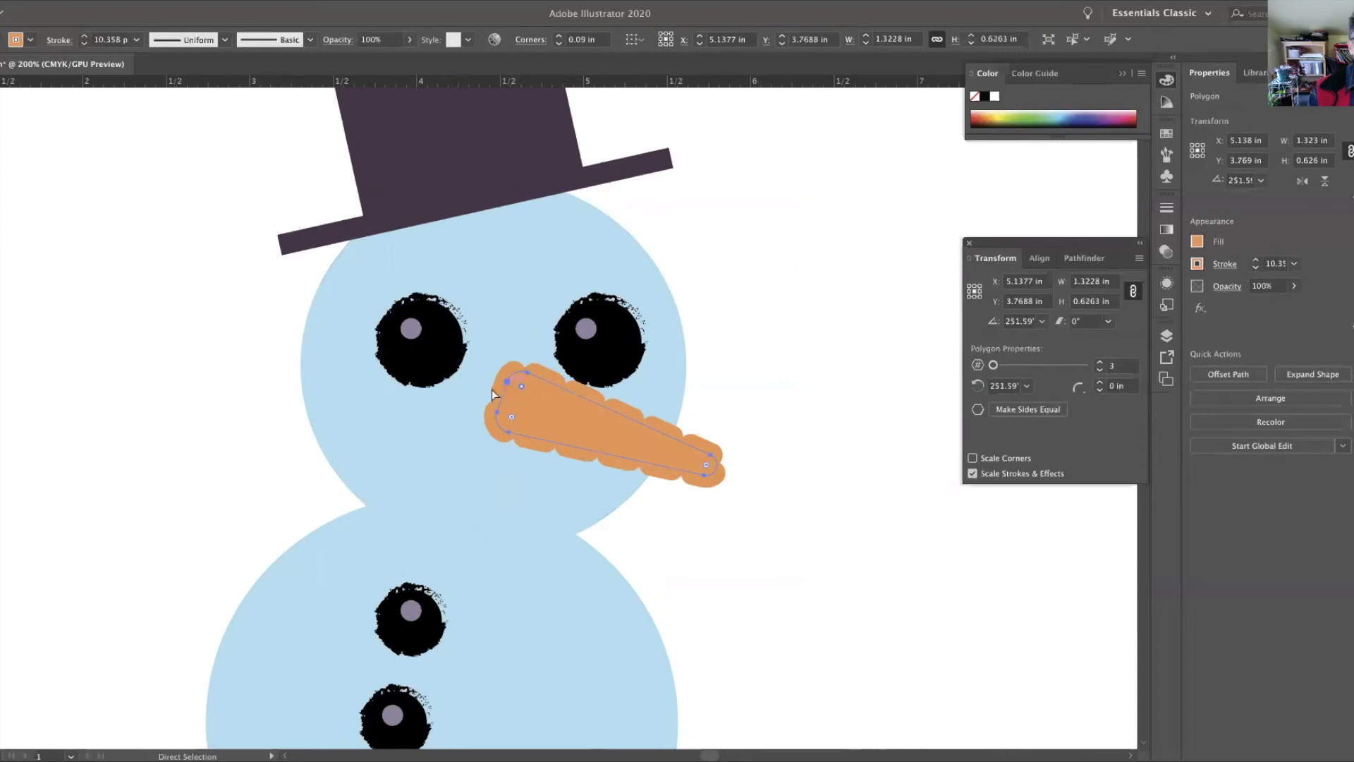
Nudge the carrot four increments down and four increments left on the face.
key(v)
key(Down)
key(Down)
key(Down)
key(Down)
key(Left)
key(Left)
key(Left)
key(Left)
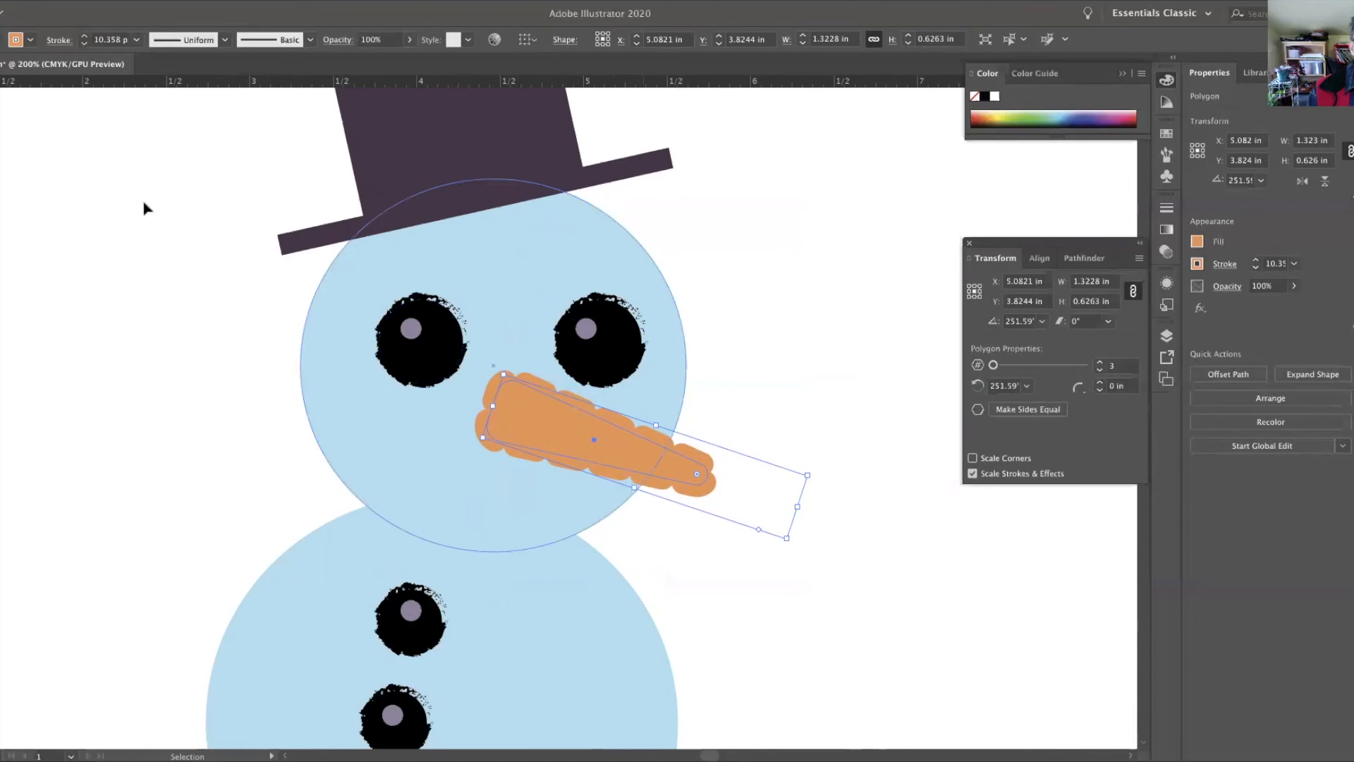
Resize the carrot to about 1.25 in wide and 0.57 in high, and shift it 0.0139 in left.
drag(635, 485, 640, 477)
drag(801, 498, 823, 506)
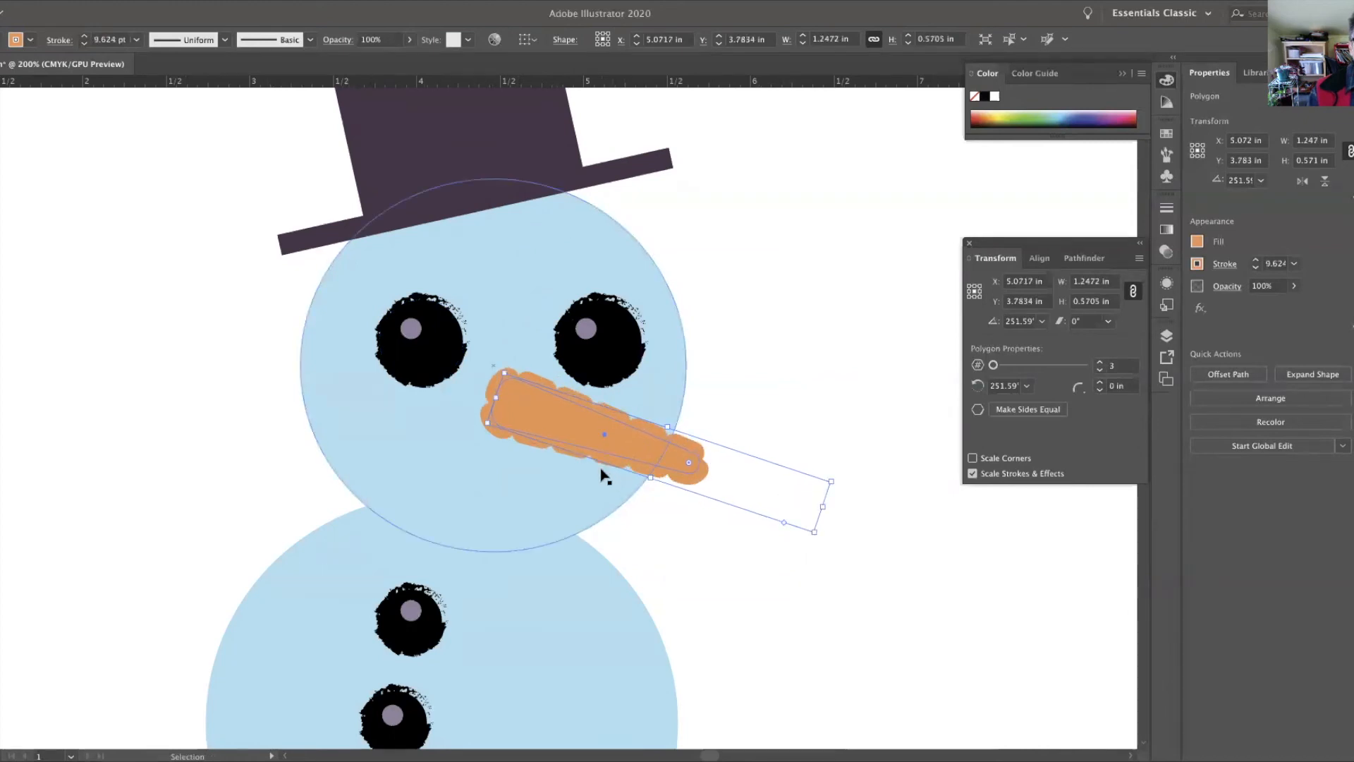
key(Return)
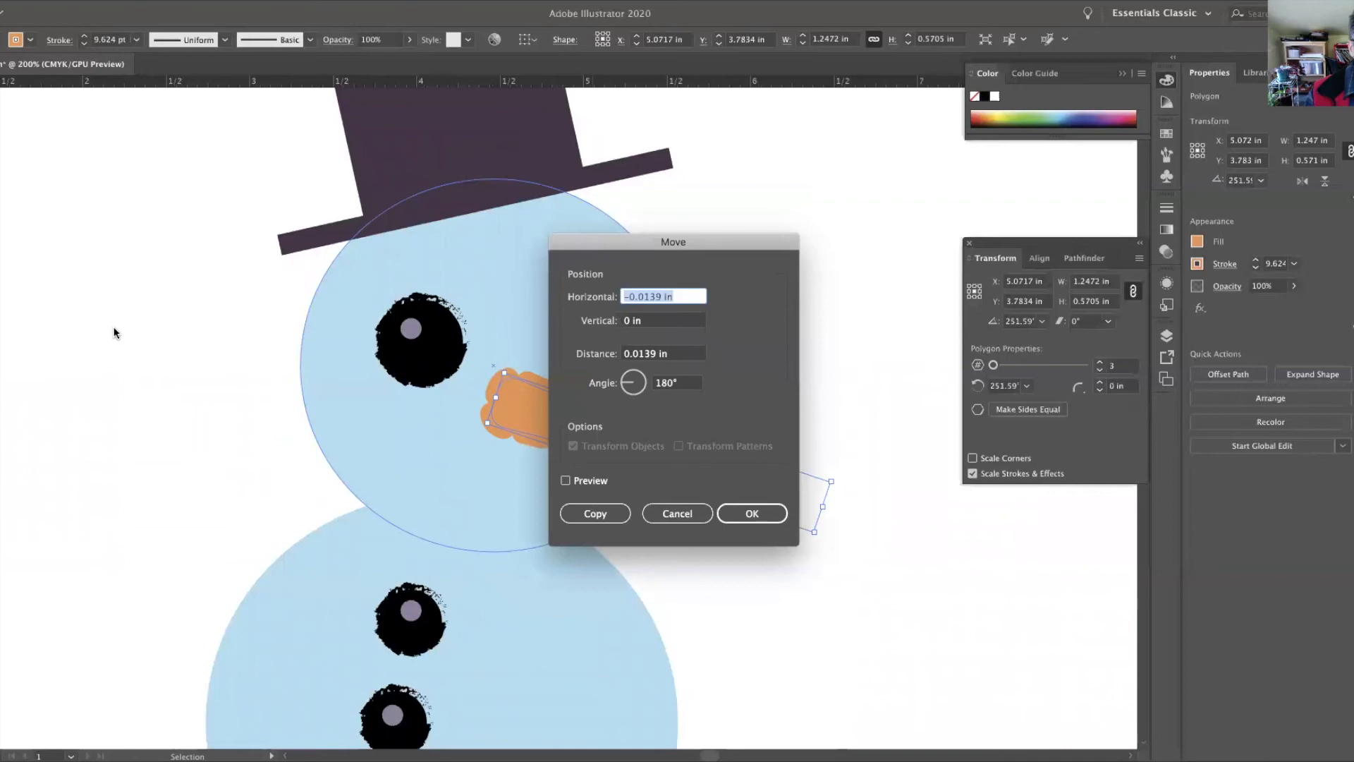
click(752, 512)
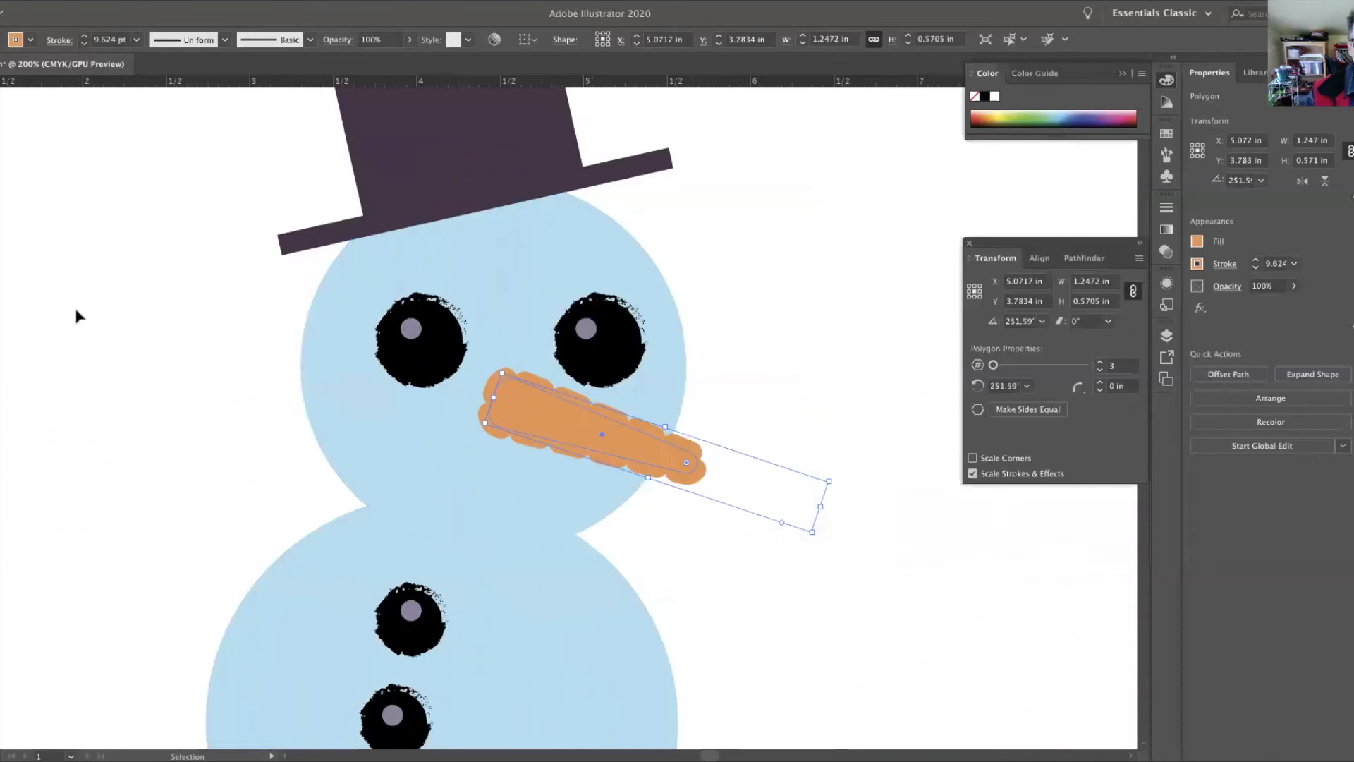
Hide the carrot object inside Layer 1 and add a new layer above it.
key(a)
key(ctrl+0)
key(v)
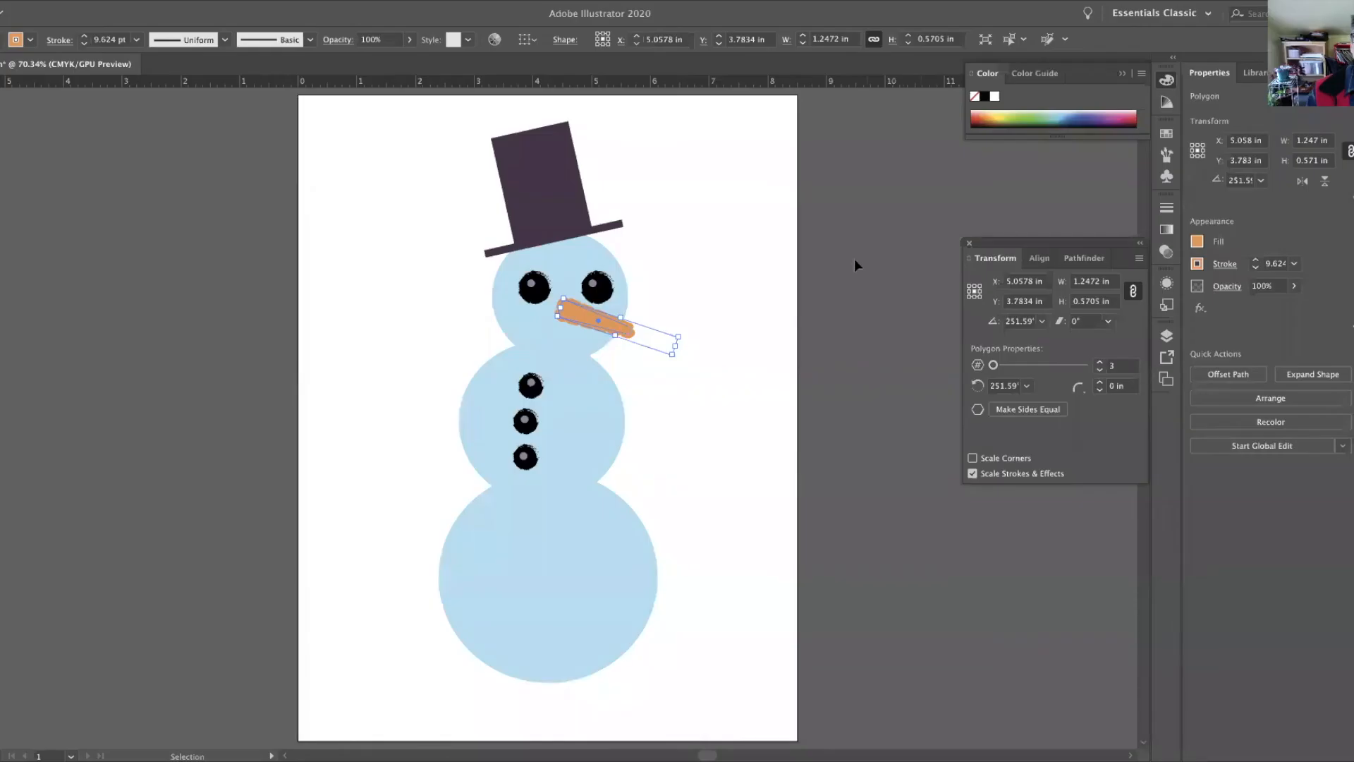
click(1167, 338)
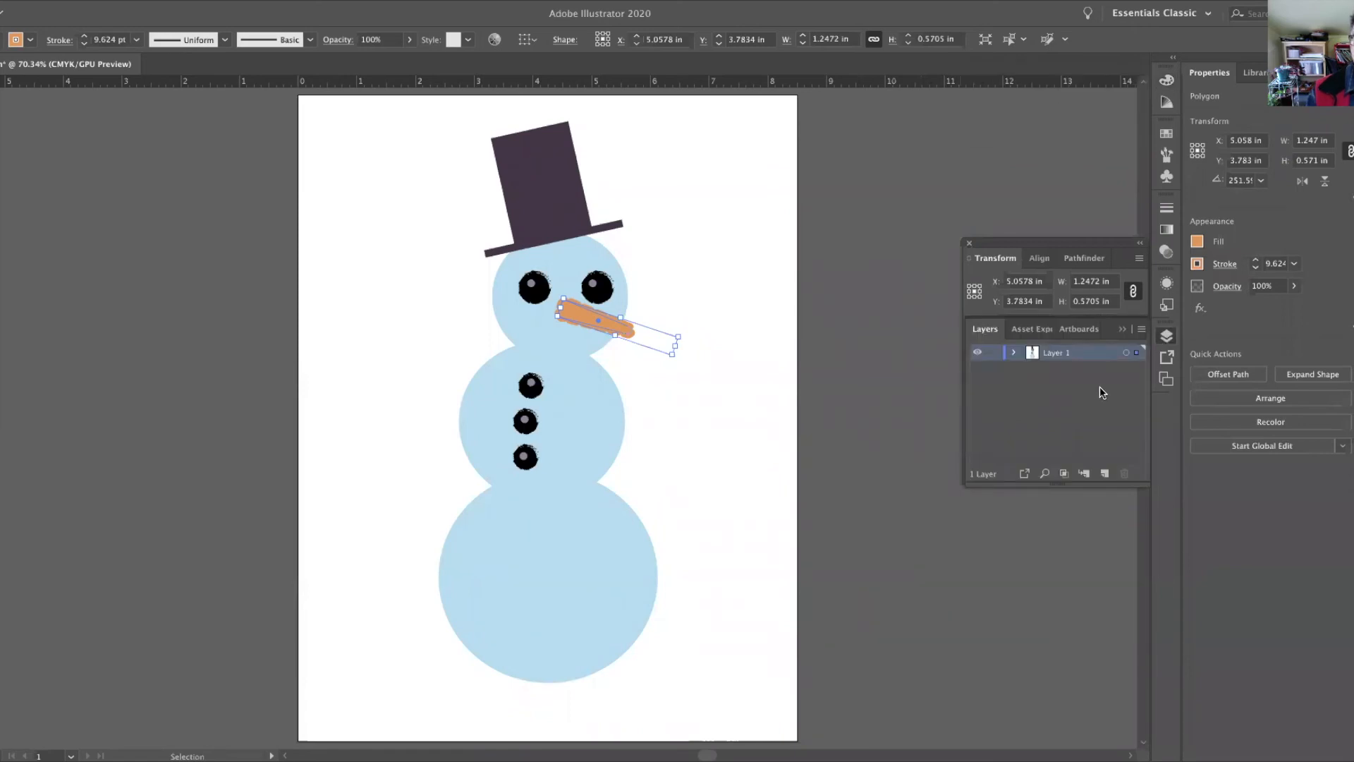
click(977, 354)
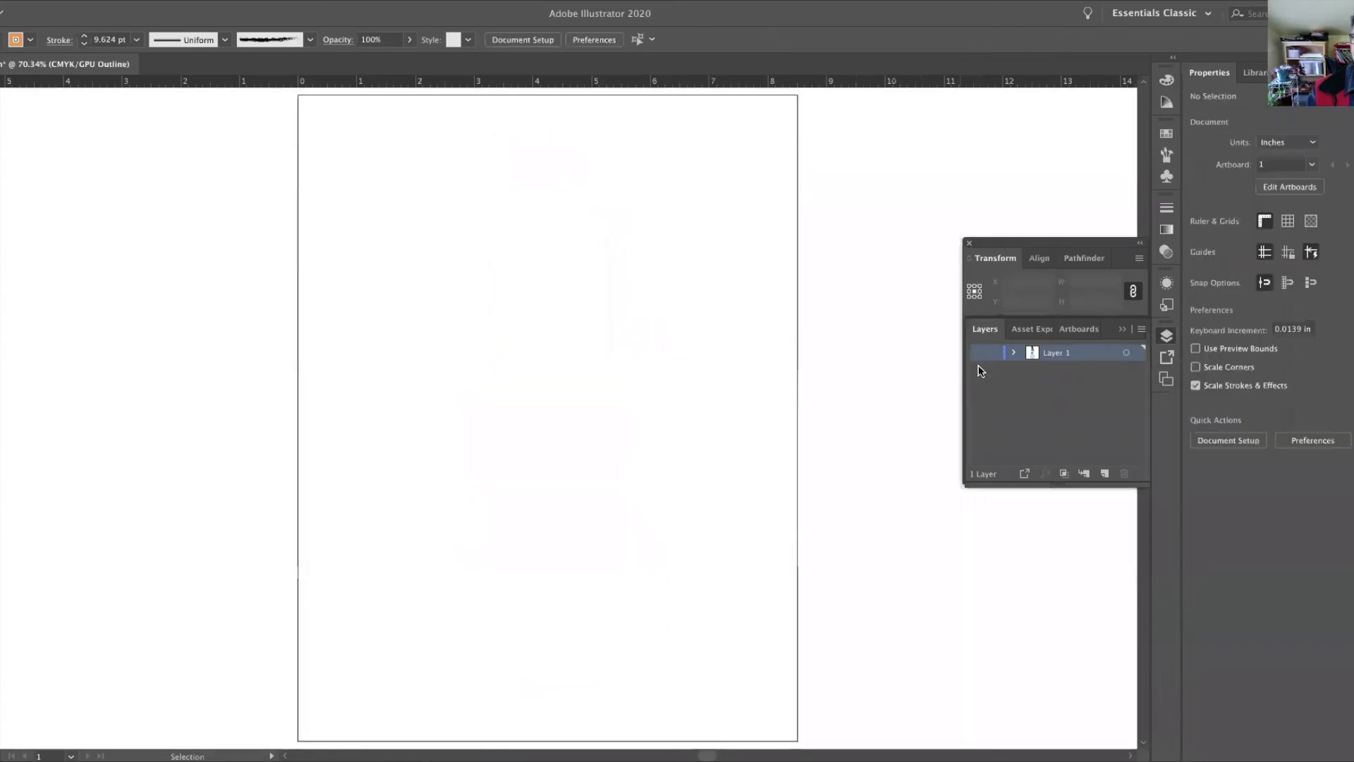
click(977, 354)
click(1015, 353)
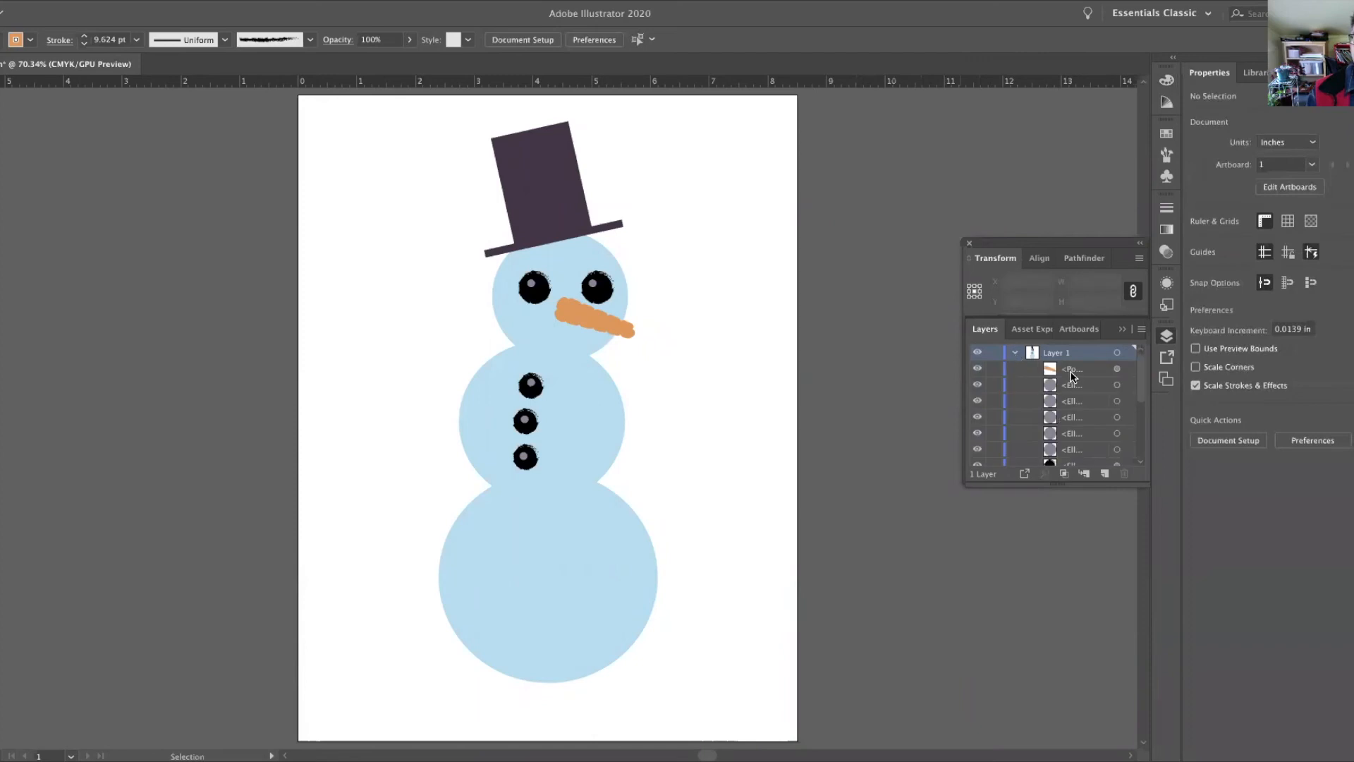
click(977, 369)
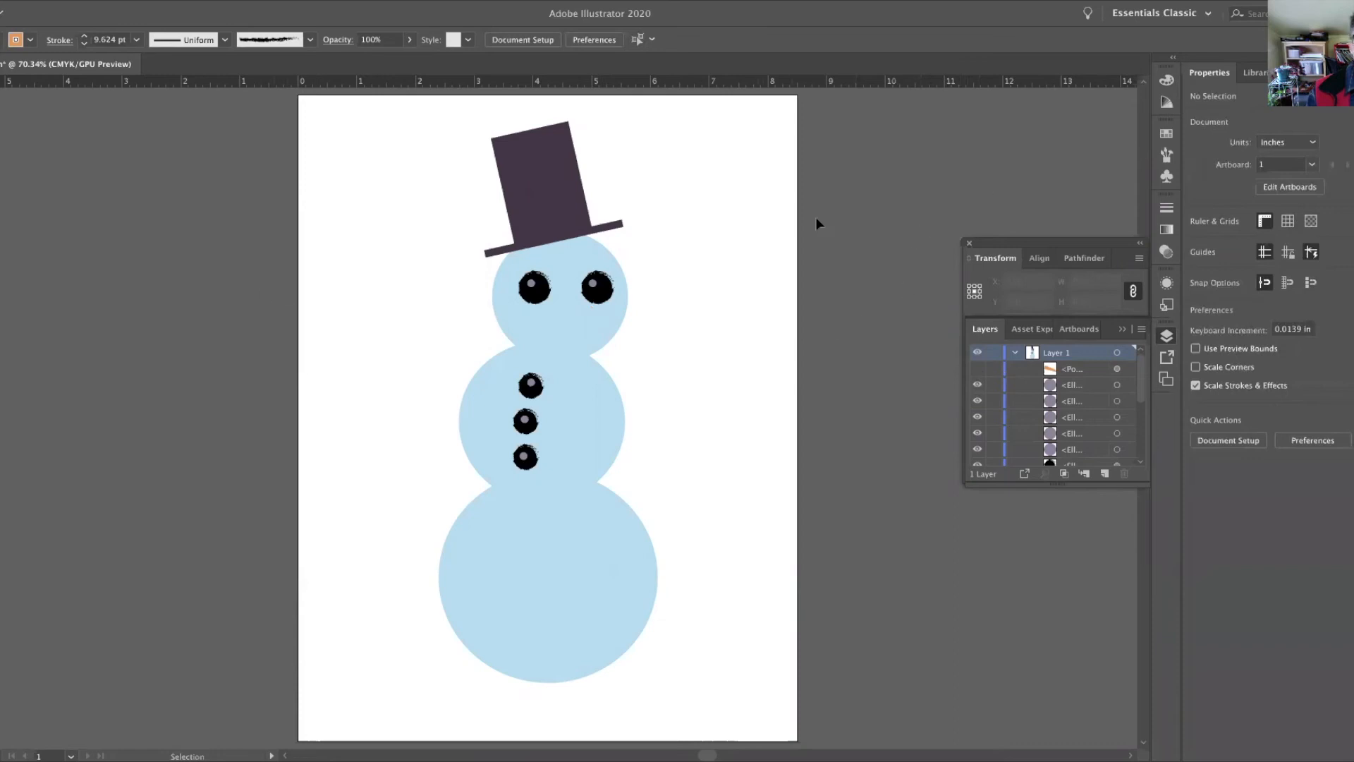
click(1107, 475)
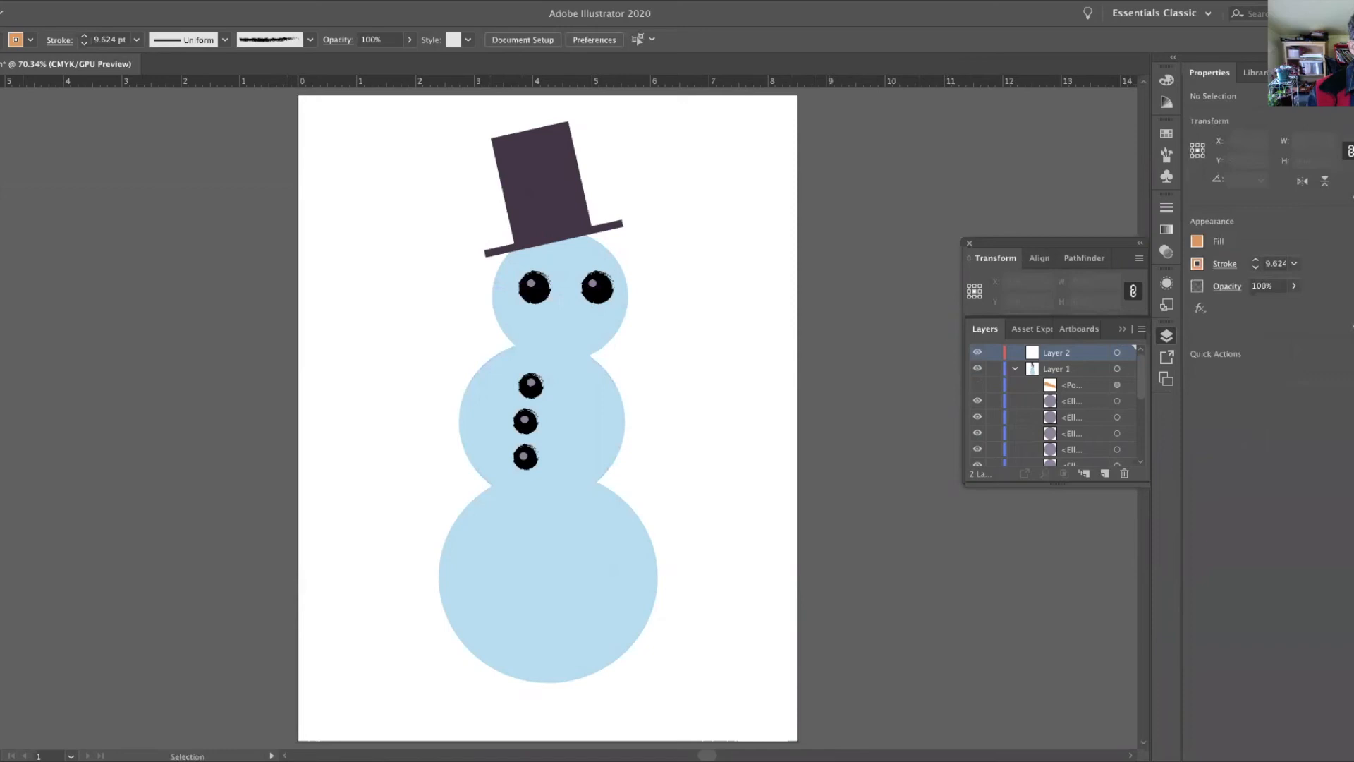
Draw an orange three-sided polygon with a 0.2148 in radius and no stroke beside the snowman's hat.
key(slash)
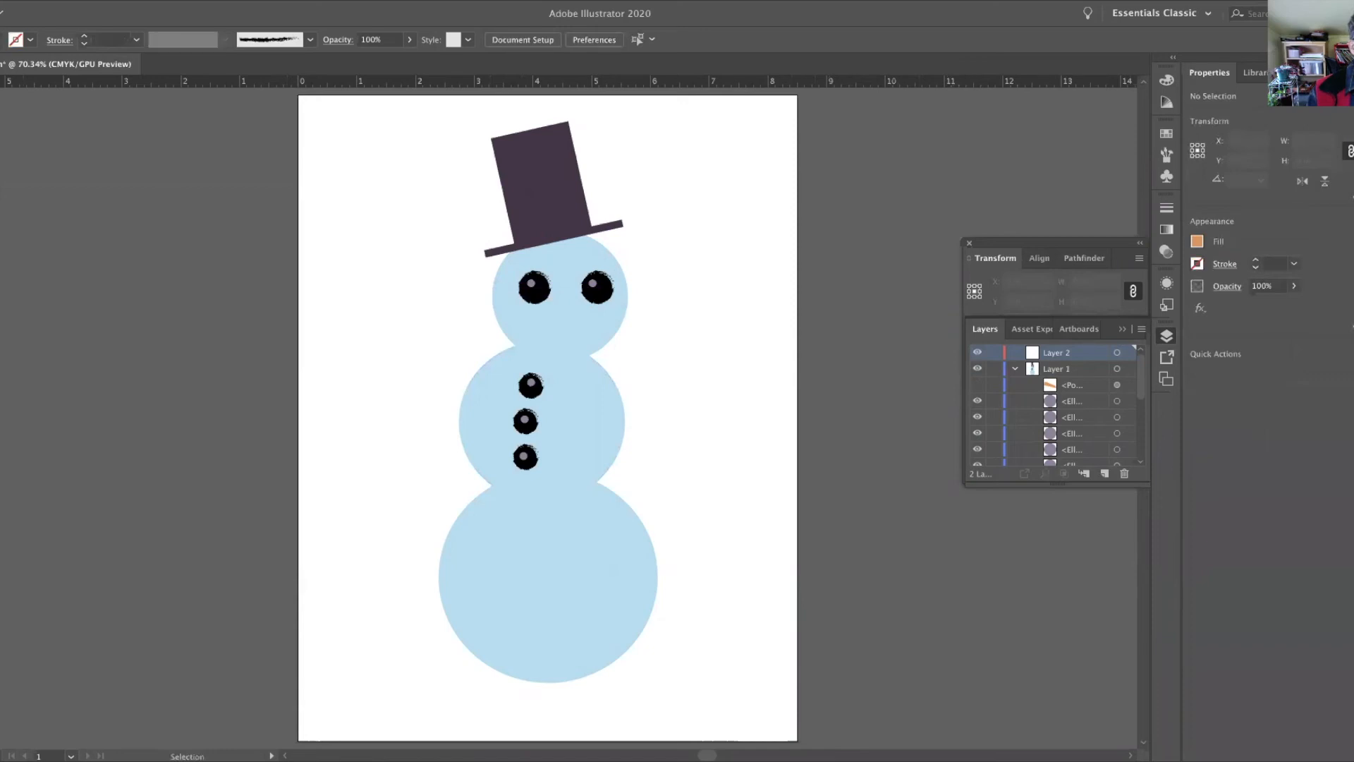
key(F6)
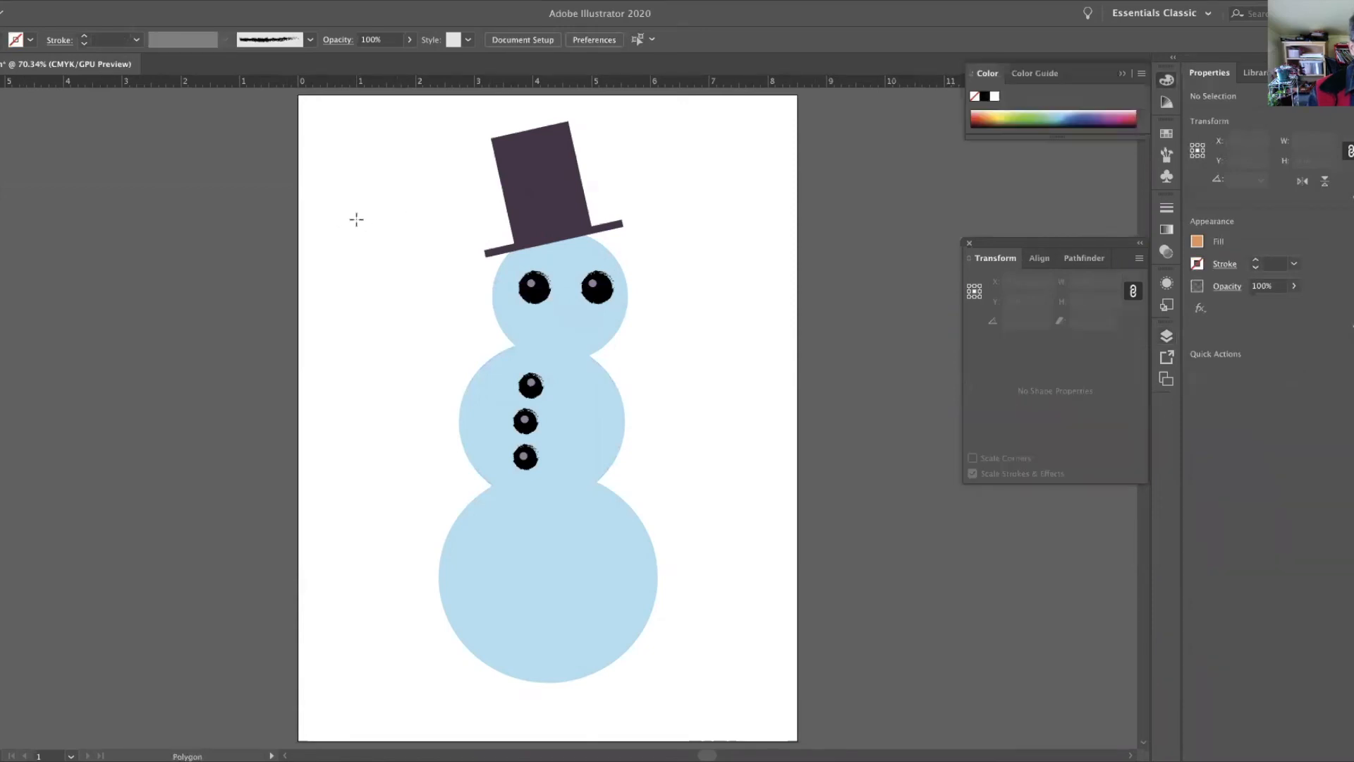
click(357, 226)
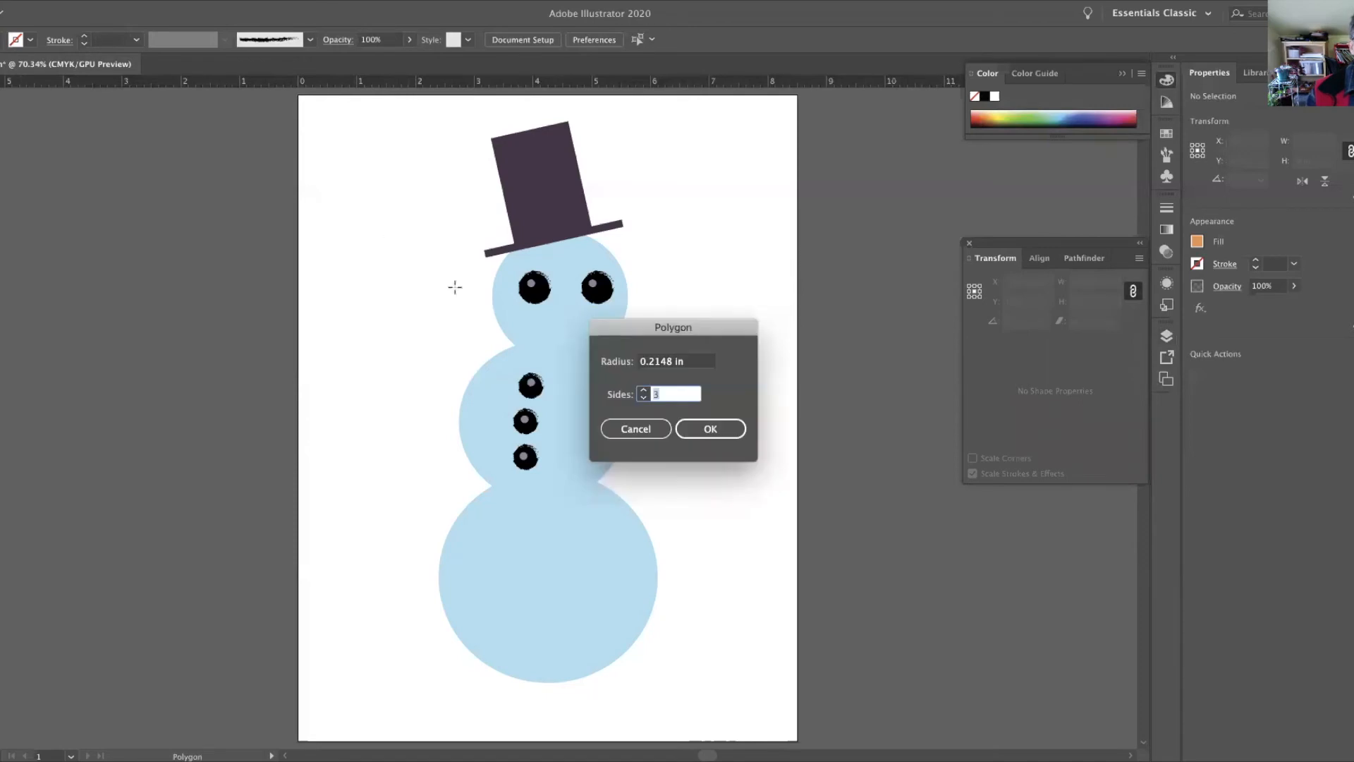
click(699, 423)
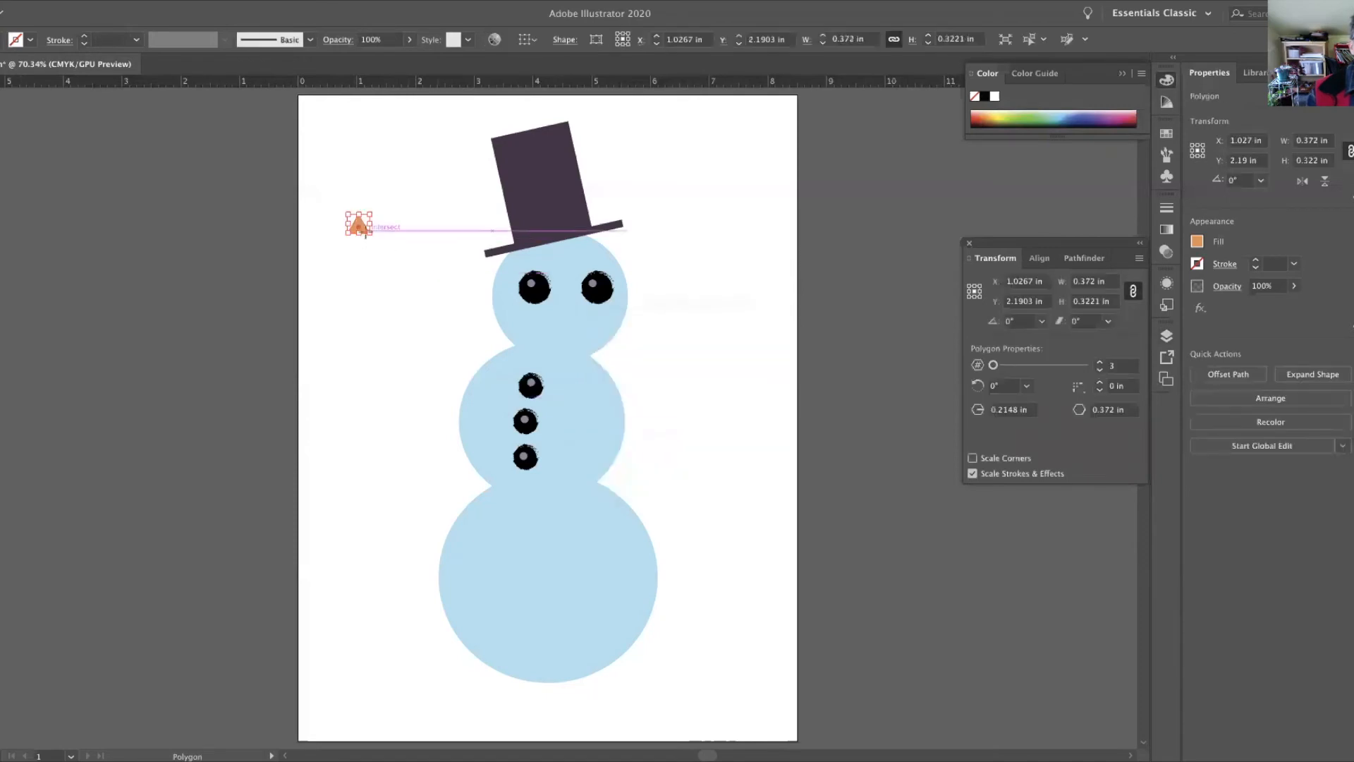
key(v)
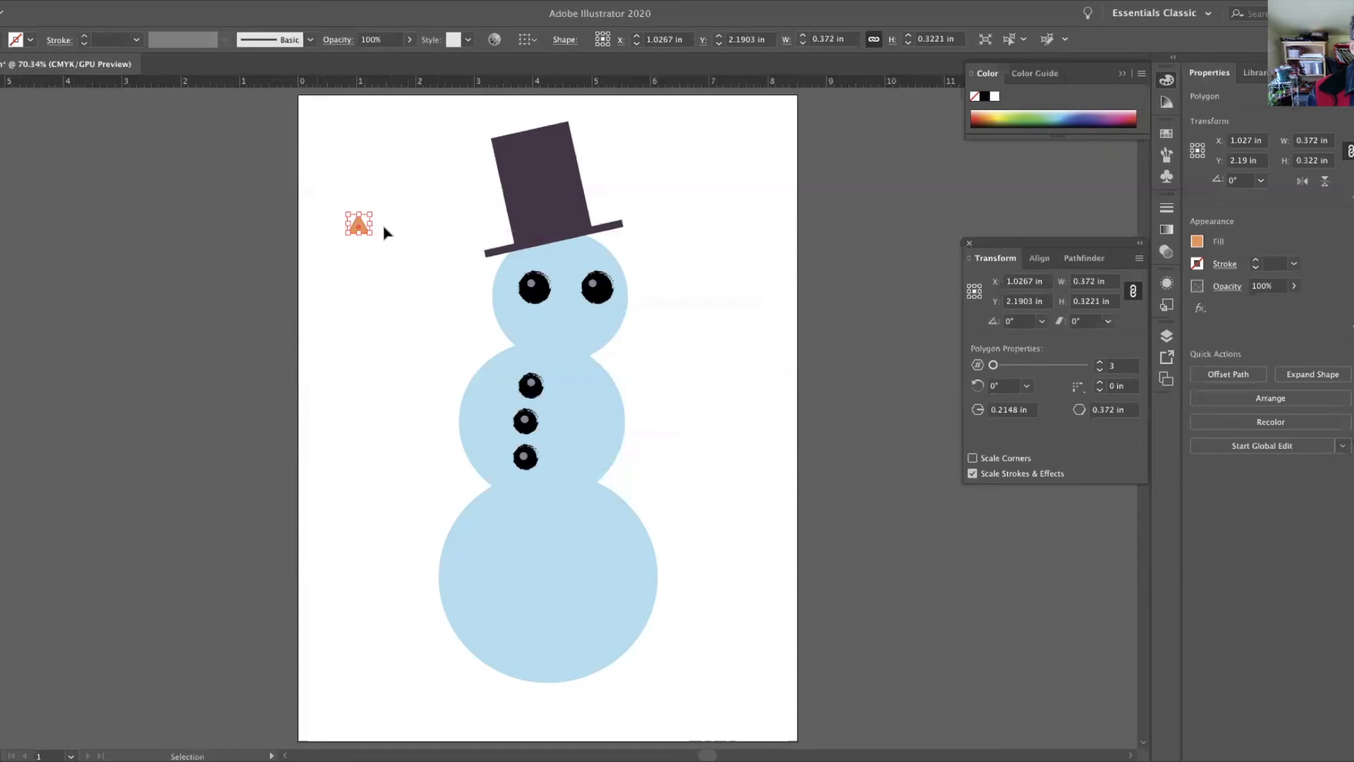
Stretch the triangle into a thin carrot about 2.5 in long and place it below the eyes, rotated to about 245.26°.
drag(366, 227, 443, 366)
drag(449, 295, 364, 287)
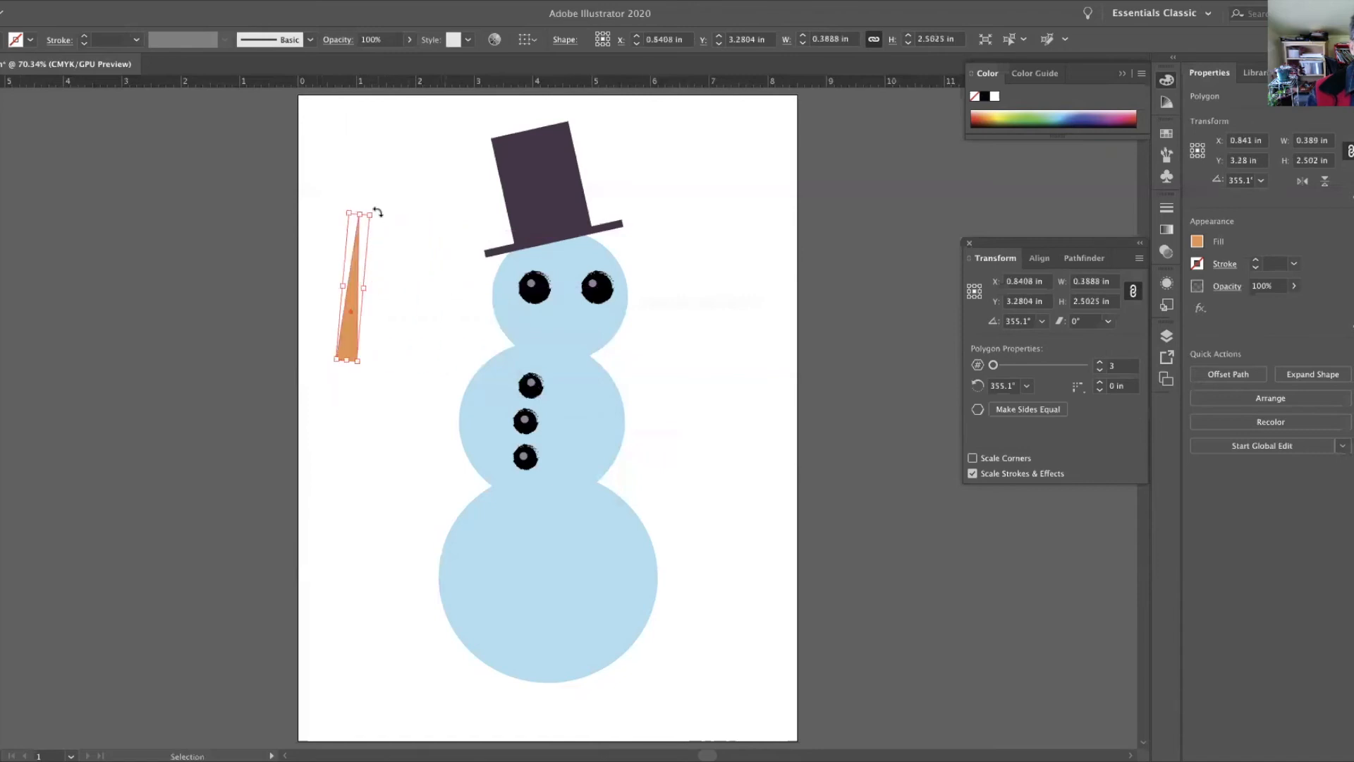
drag(378, 212, 451, 362)
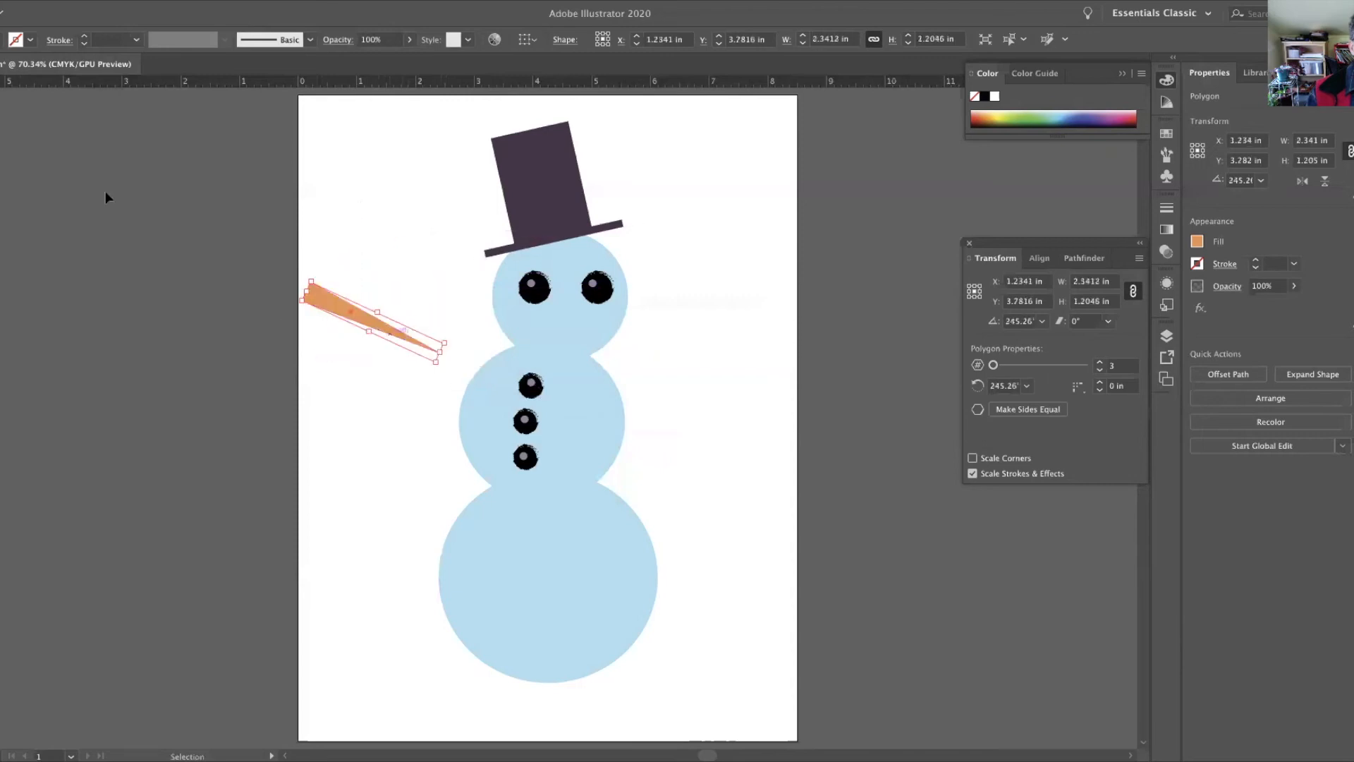
drag(368, 321, 612, 355)
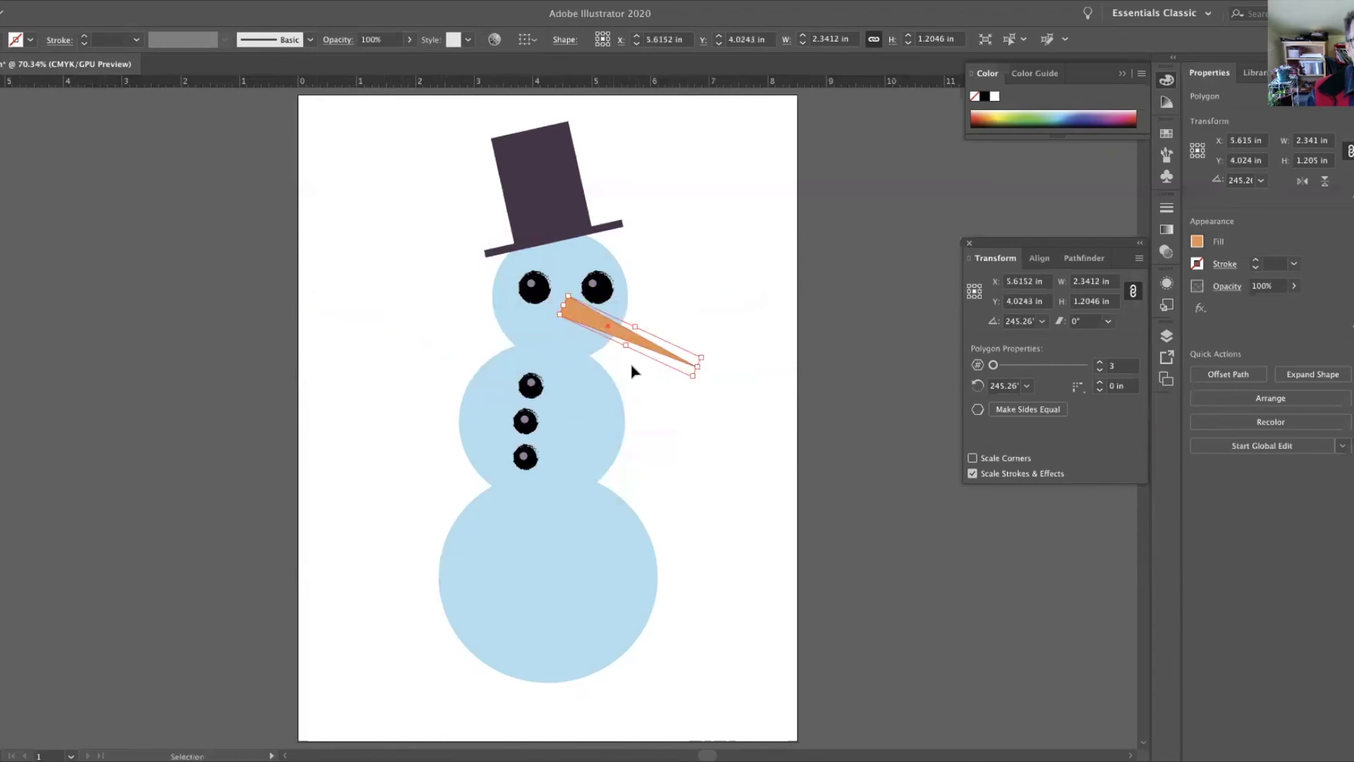
Round the new carrot's pointed tip with a corner radius of about 0.06 in.
key(a)
key(super+1)
key(v)
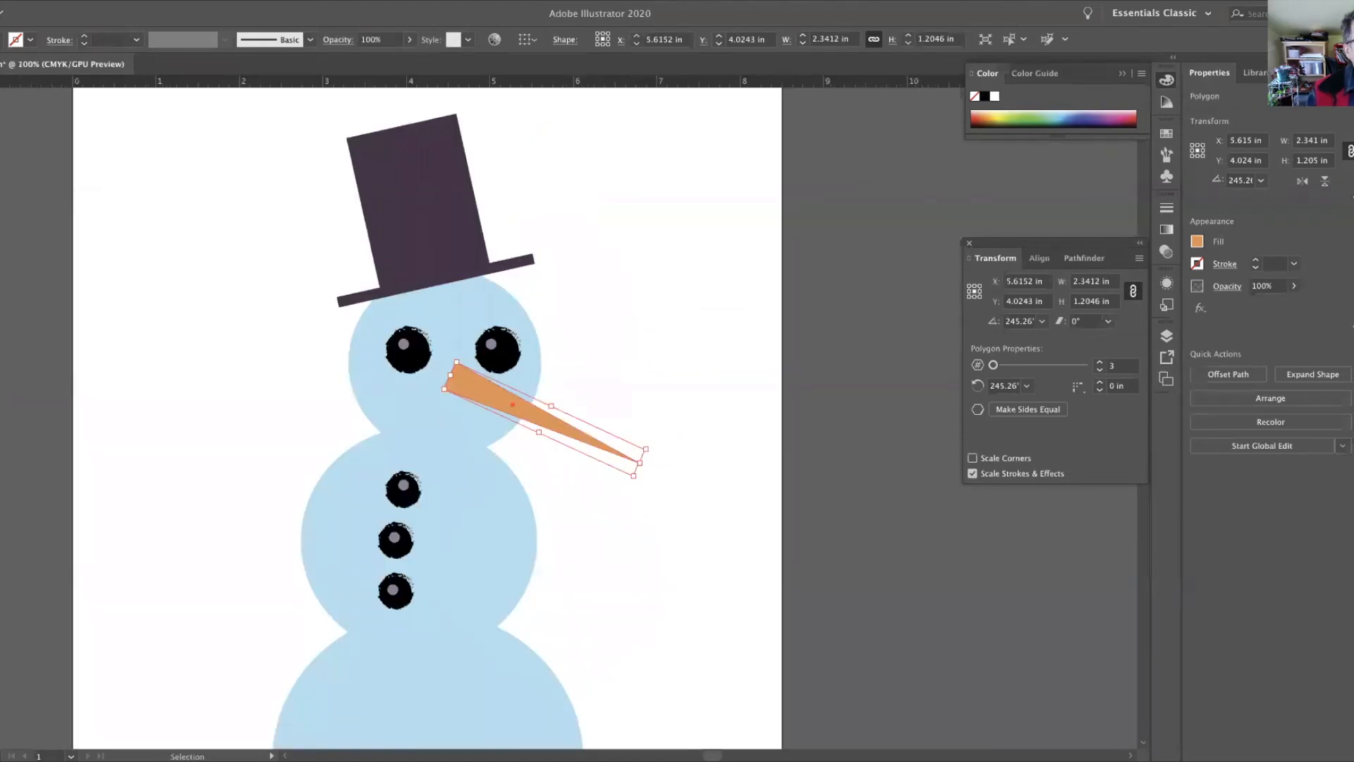
key(a)
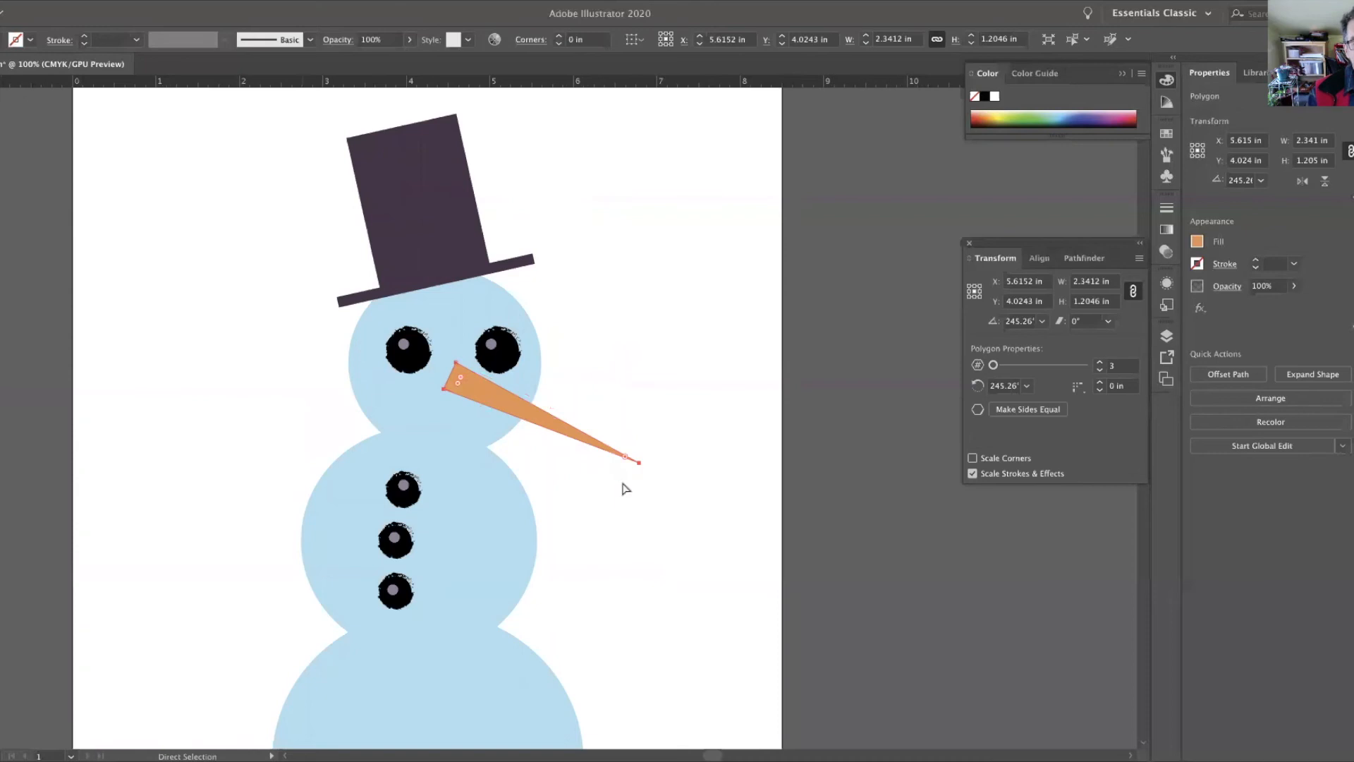
click(639, 464)
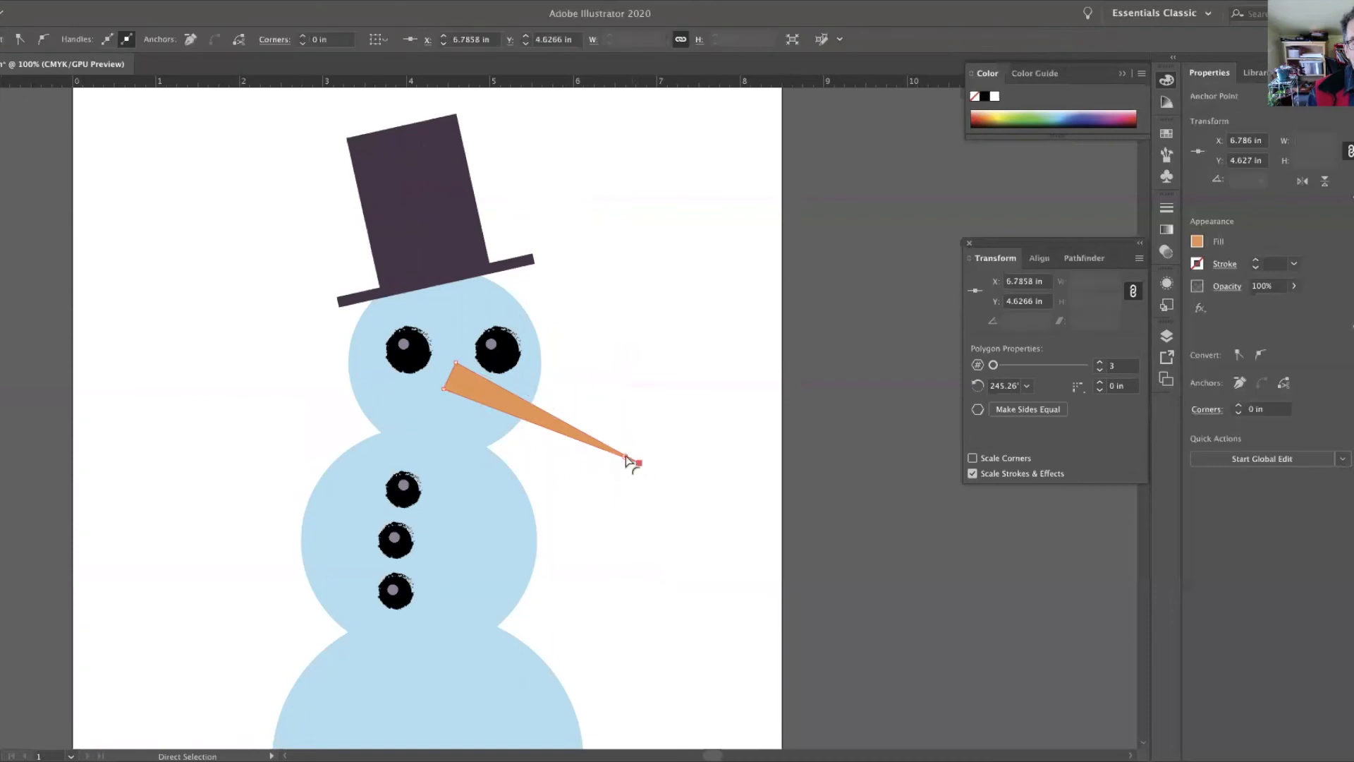
drag(625, 460, 557, 423)
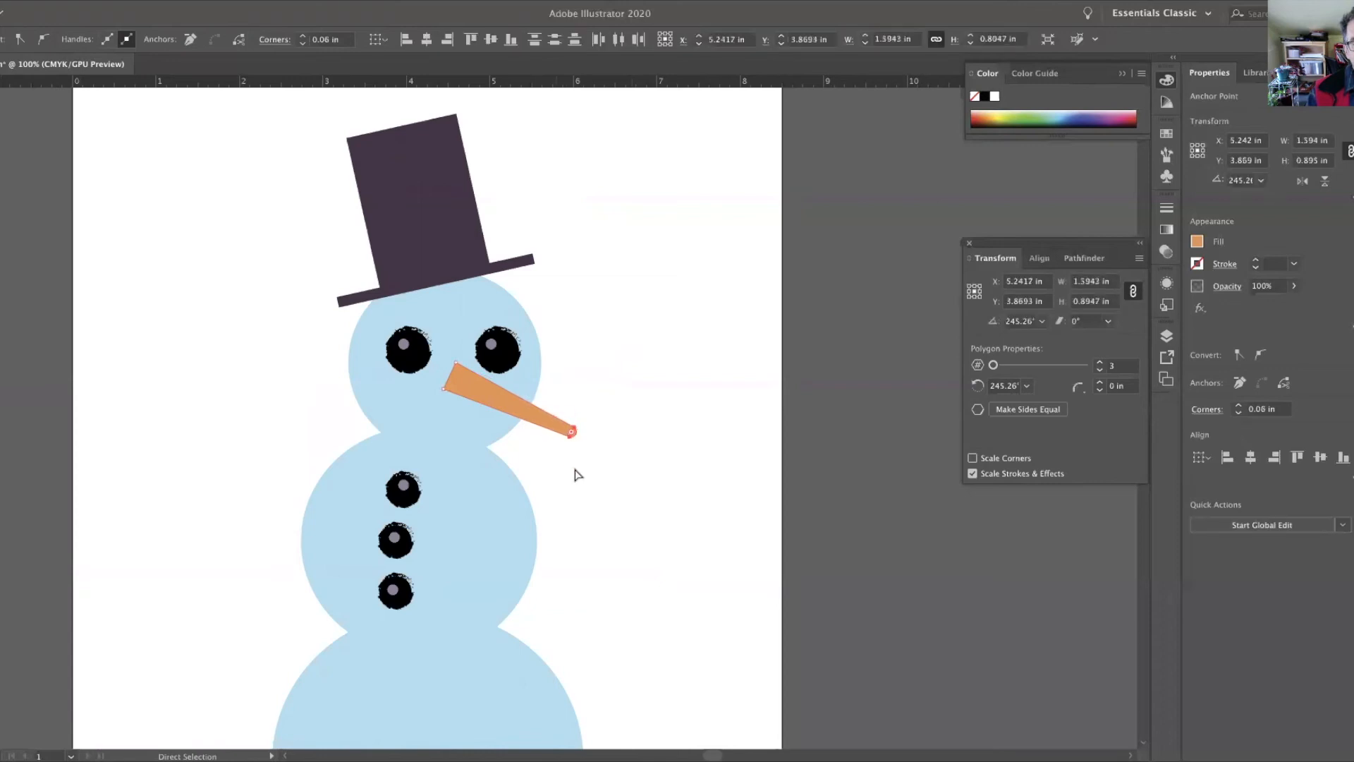
Round the carrot's two wide-end corners, the upper to about 0.13 in and the lower to about 0.16 in.
click(455, 362)
drag(462, 379, 463, 378)
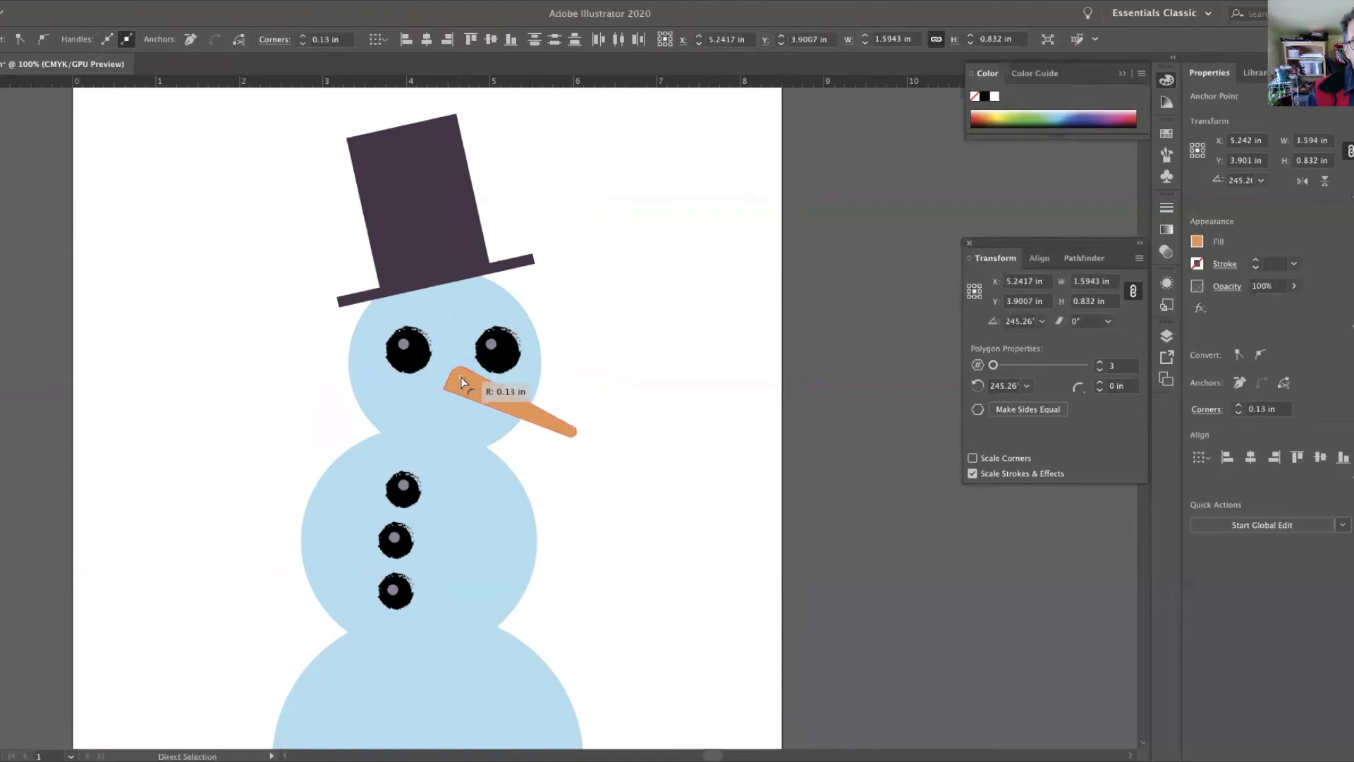
click(444, 389)
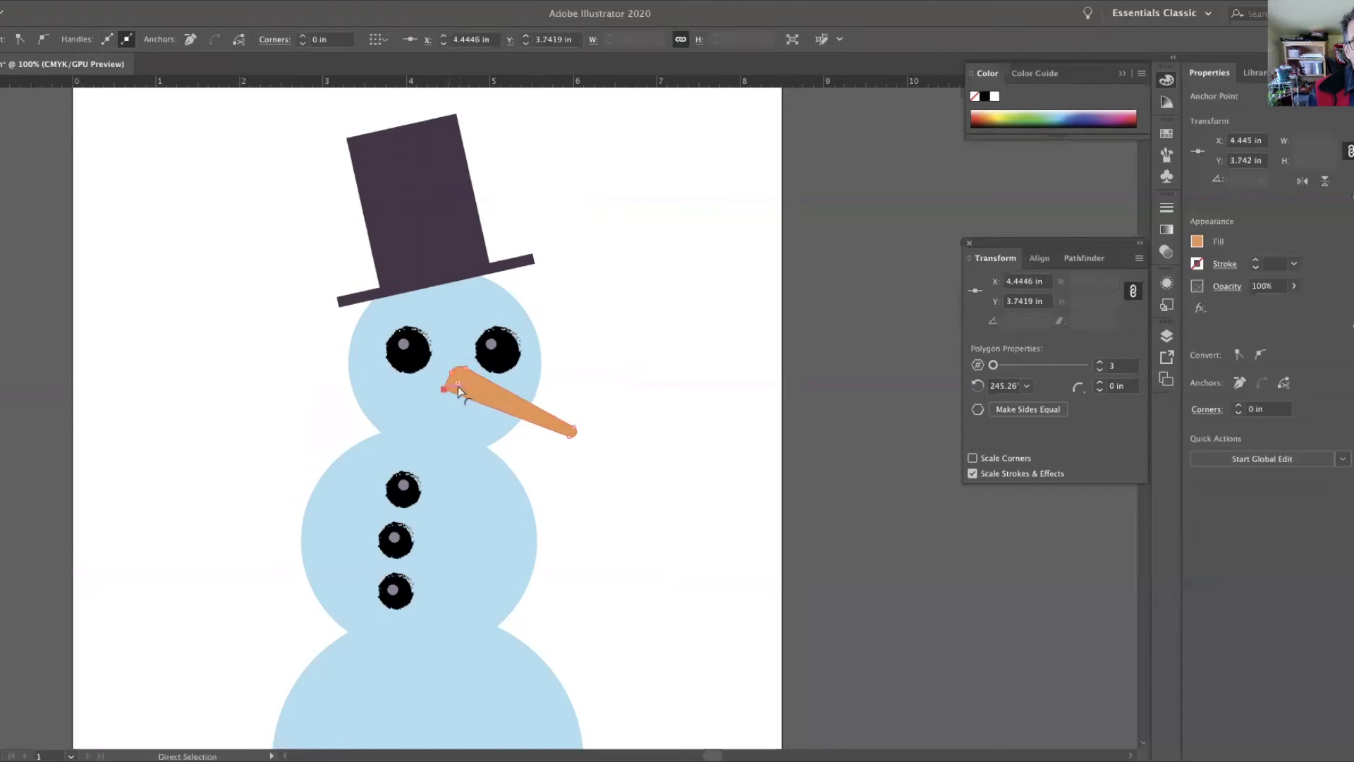
drag(459, 384, 460, 384)
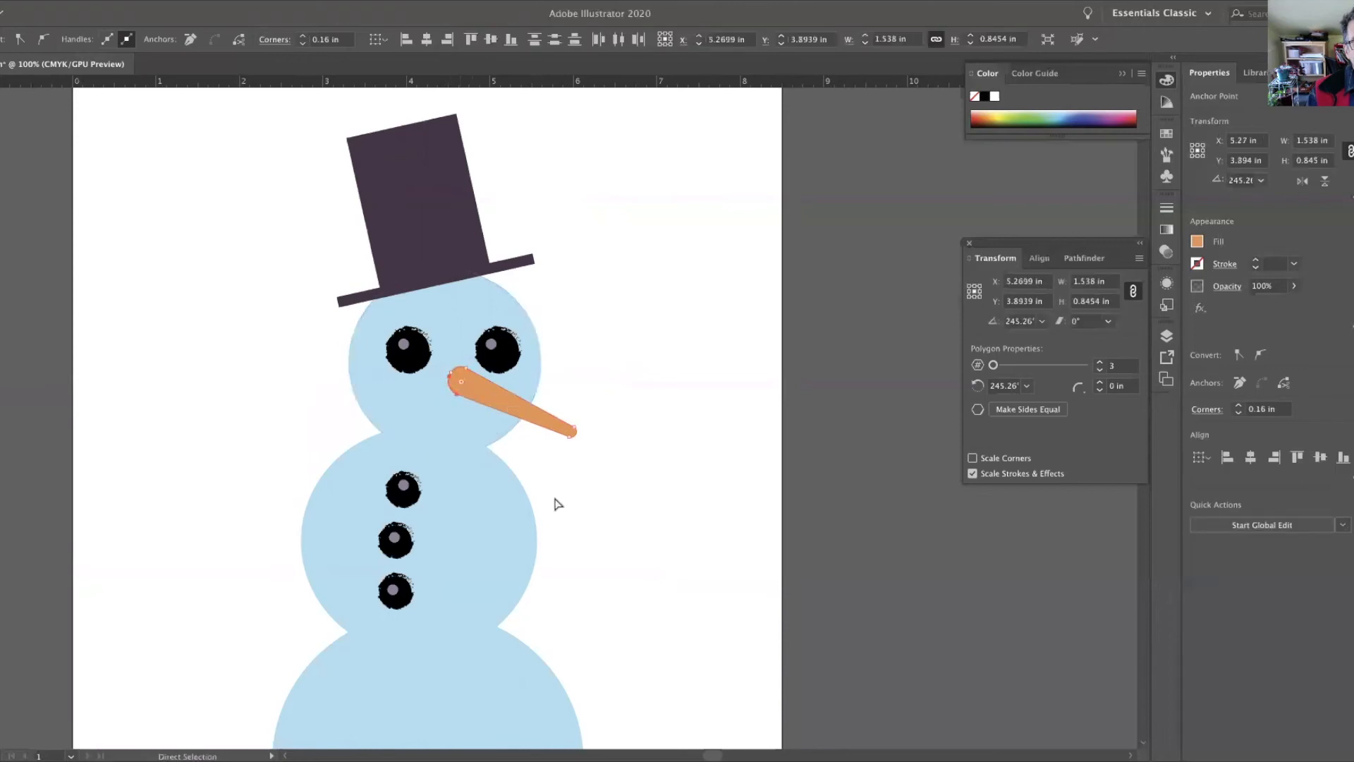
Hide Layer 2 with the smooth carrot and collapse the contents of Layer 1.
key(ctrl+minus)
key(ctrl+minus)
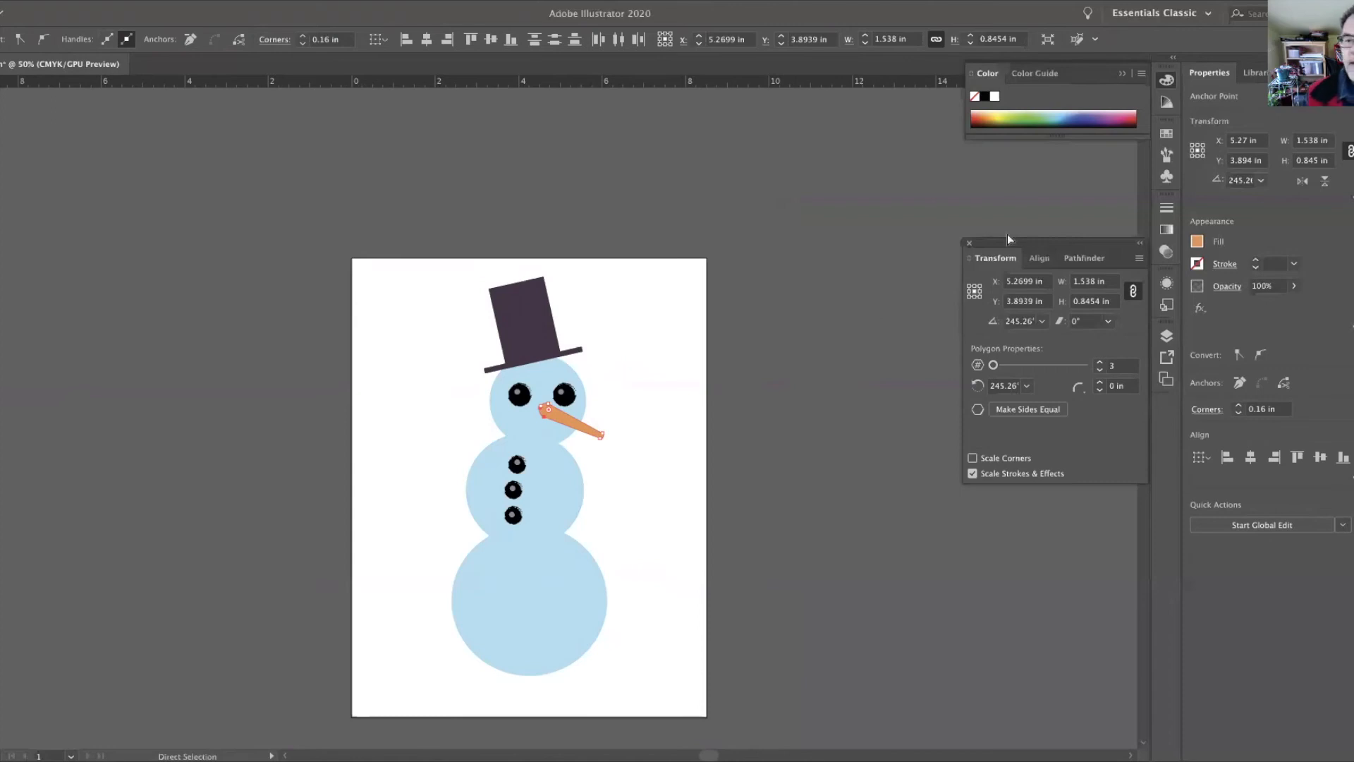
click(1164, 333)
click(977, 354)
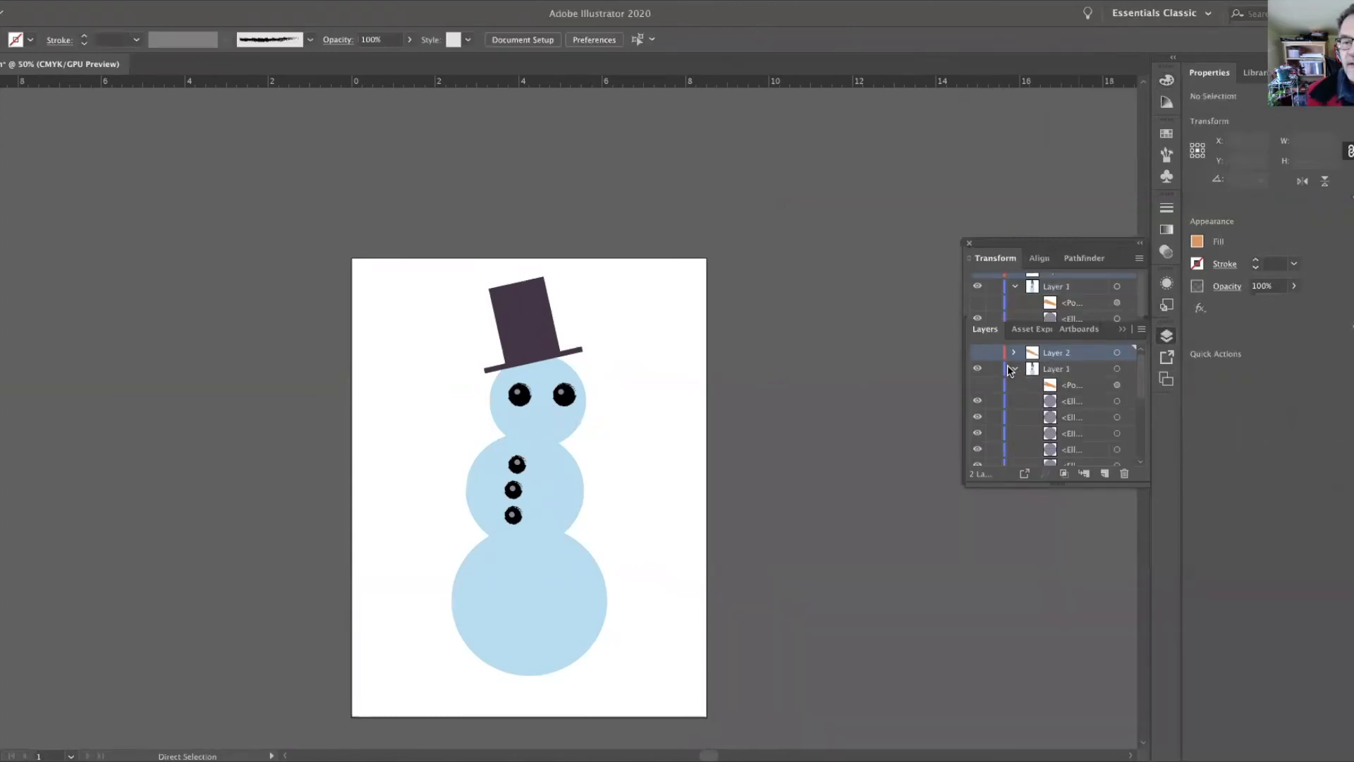
click(1015, 367)
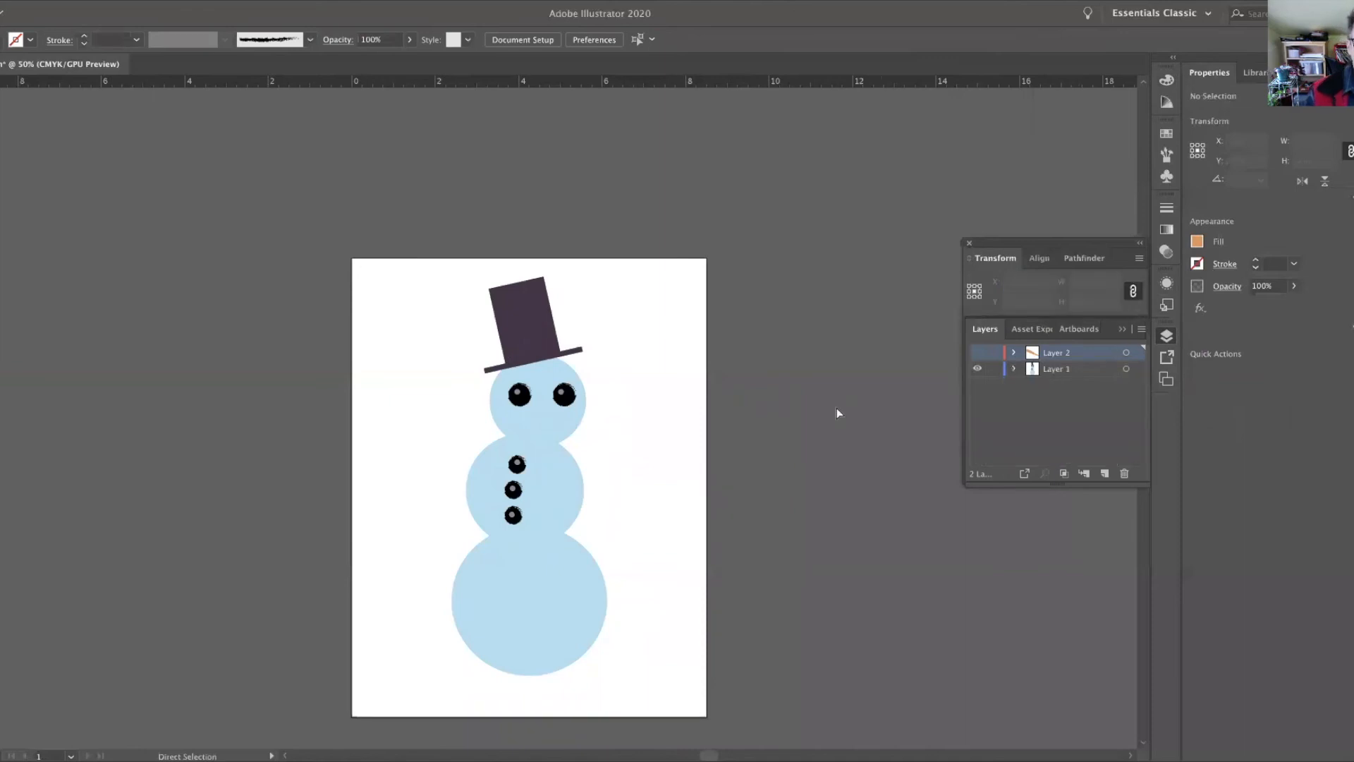
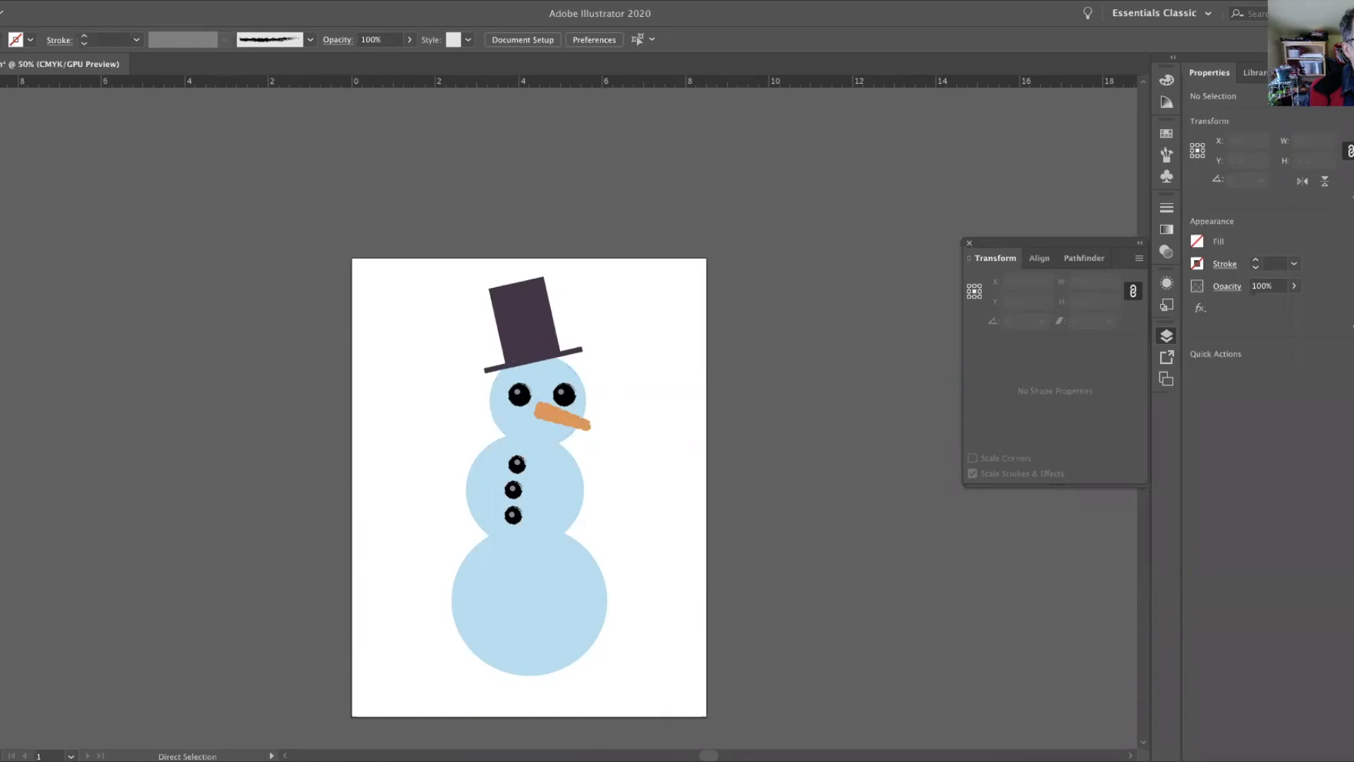
Set the stroke color to a dark brown, hex 5B4532.
key(F6)
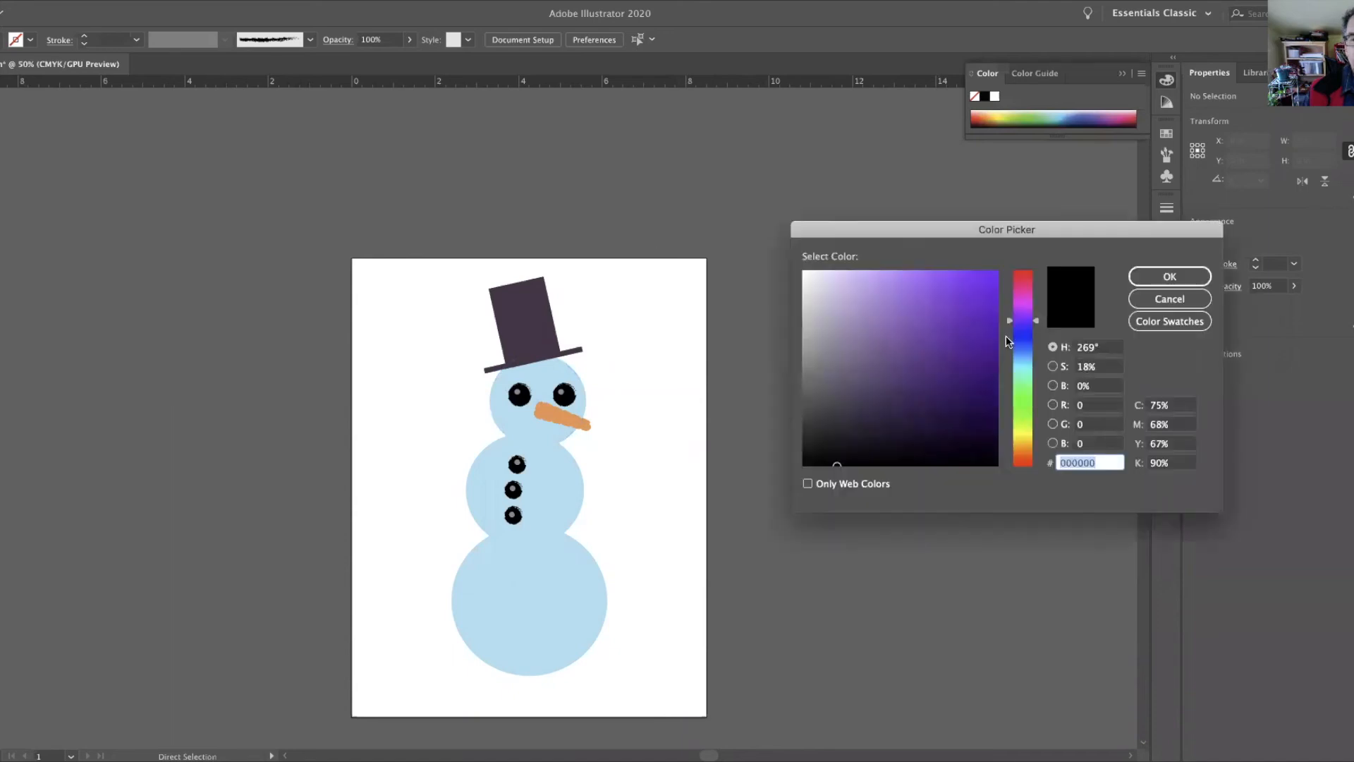
drag(1035, 324, 1036, 451)
click(908, 397)
mouse_move(891, 396)
mouse_down()
mouse_move(876, 408)
mouse_move(890, 396)
mouse_up()
click(1170, 277)
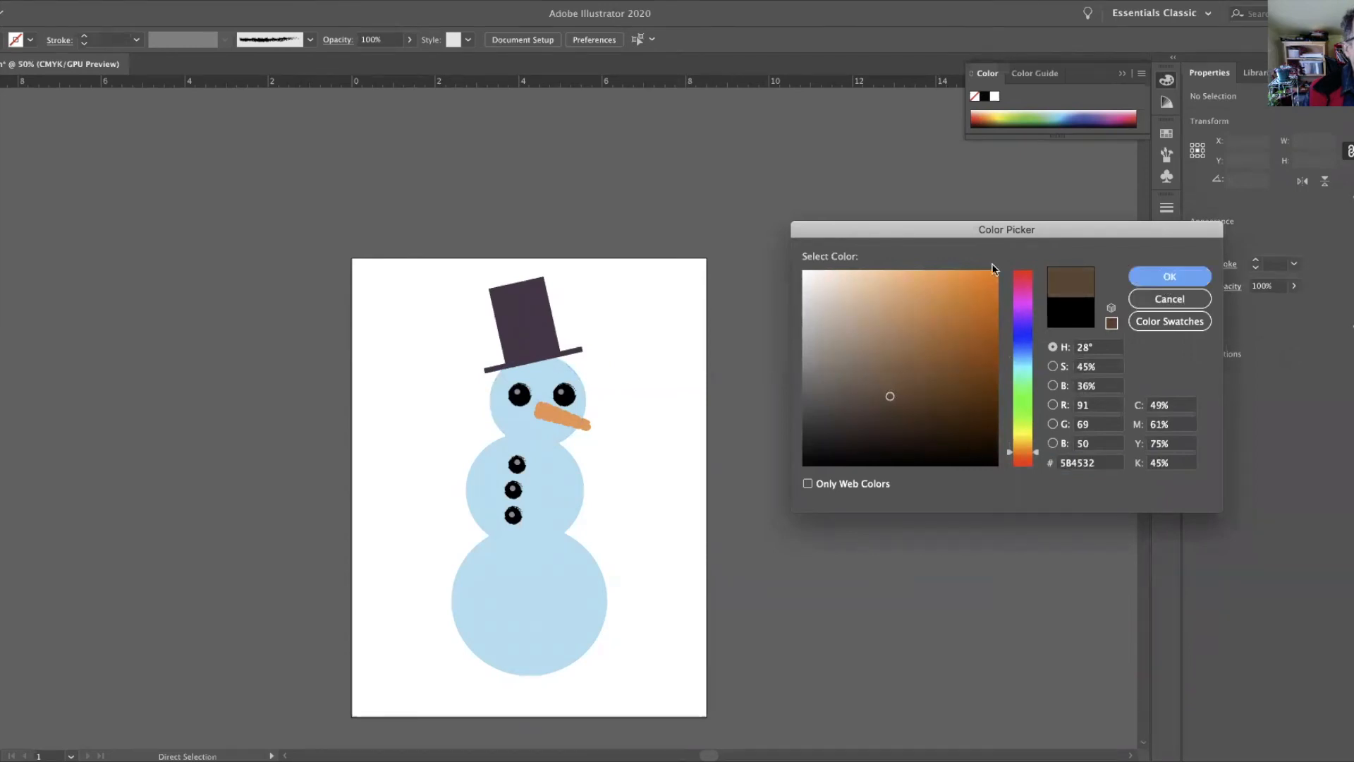
Activate the Paintbrush at 100% zoom and show the full list of available brushes.
key(b)
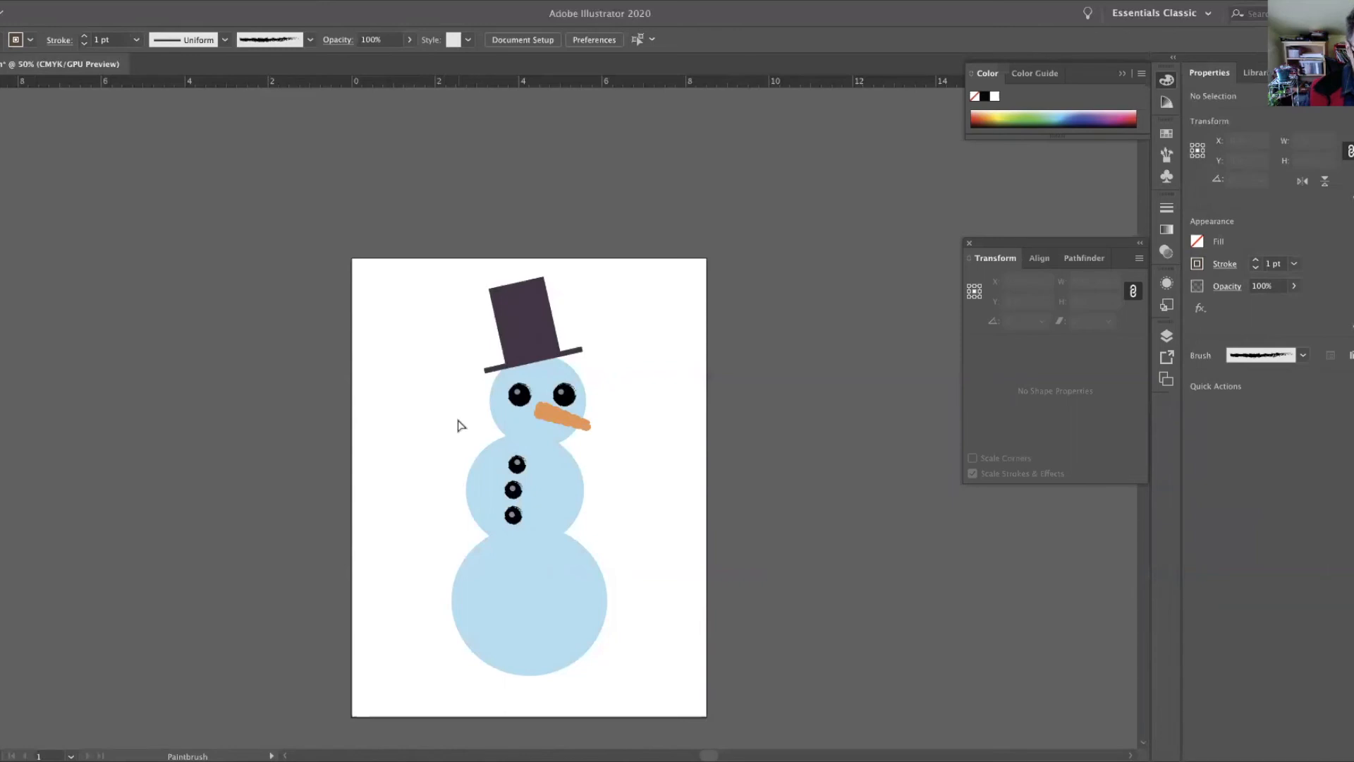
key(ctrl+1)
key(b)
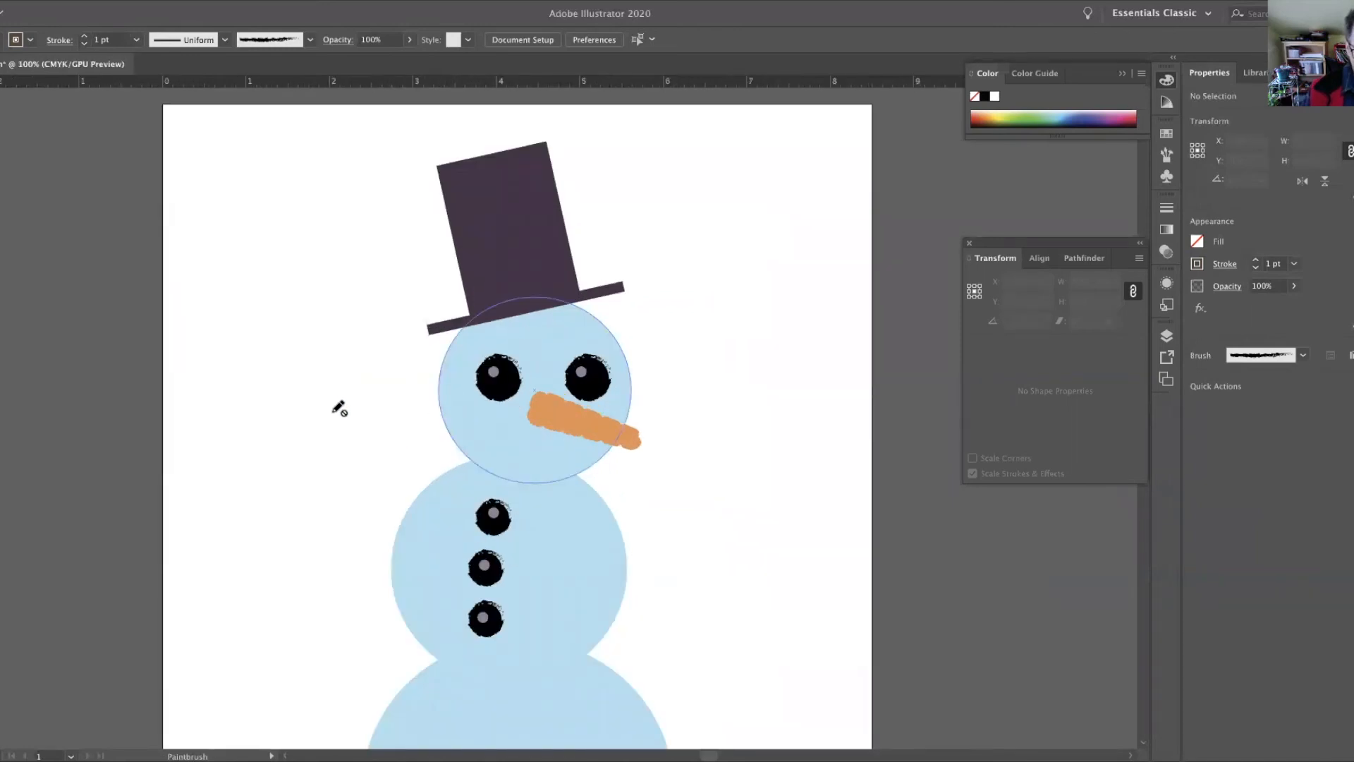
key(space)
key(a)
key(space)
mouse_move(333, 583)
mouse_down()
mouse_move(376, 409)
mouse_move(378, 427)
mouse_up()
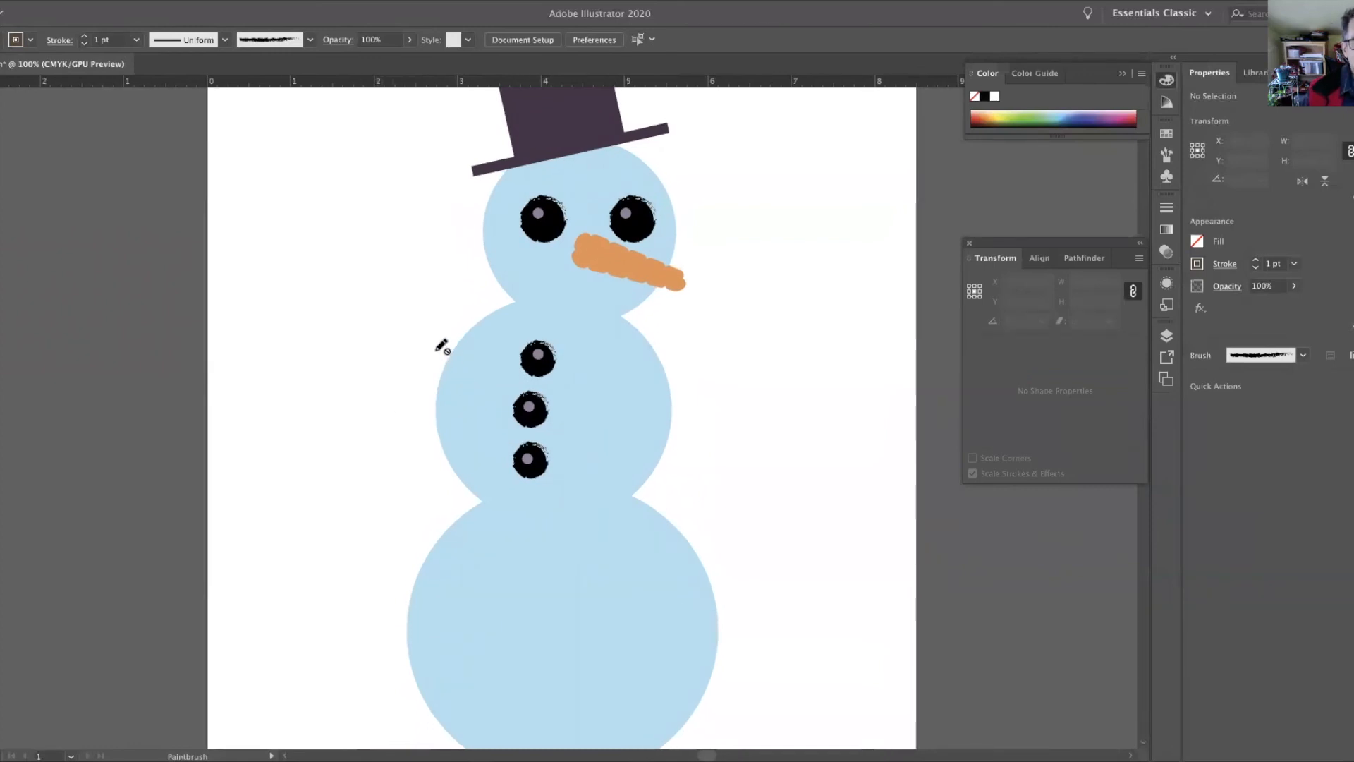
key(a)
key(b)
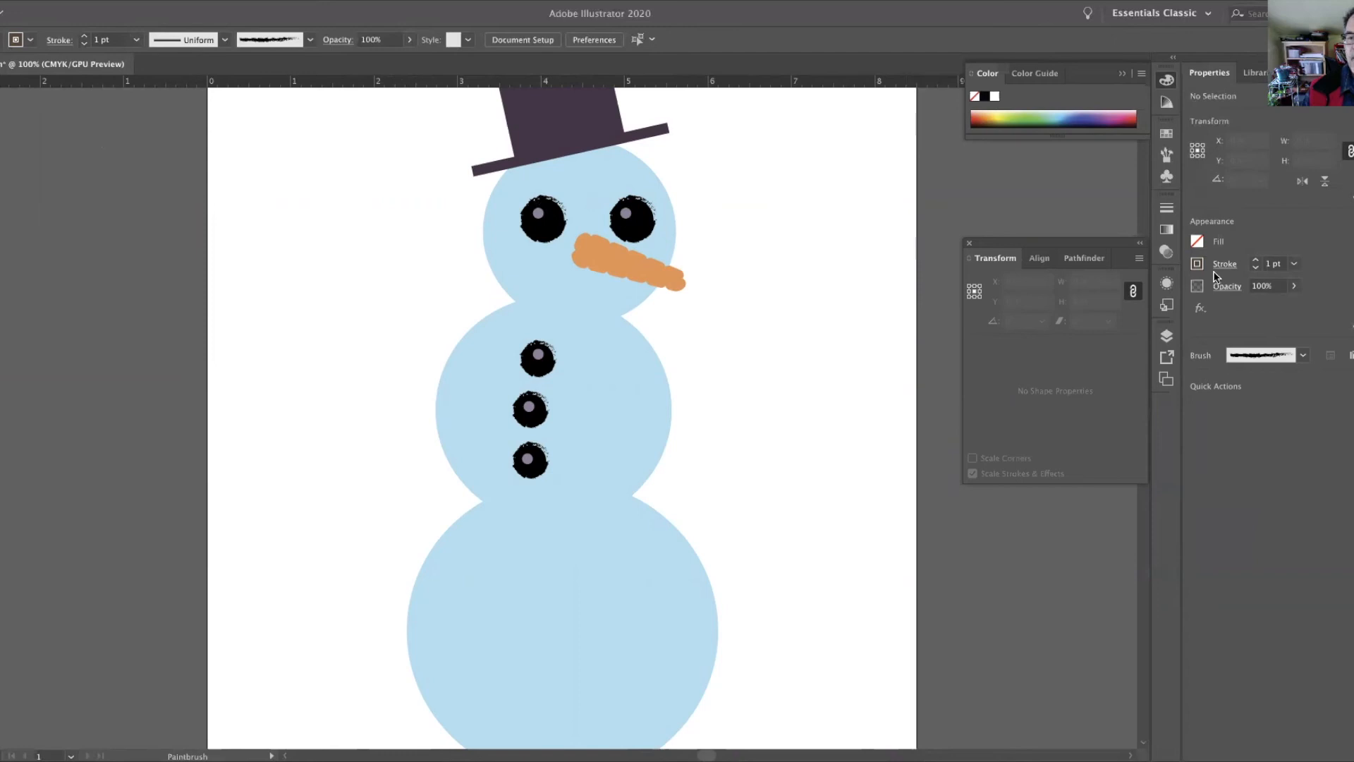
click(1164, 135)
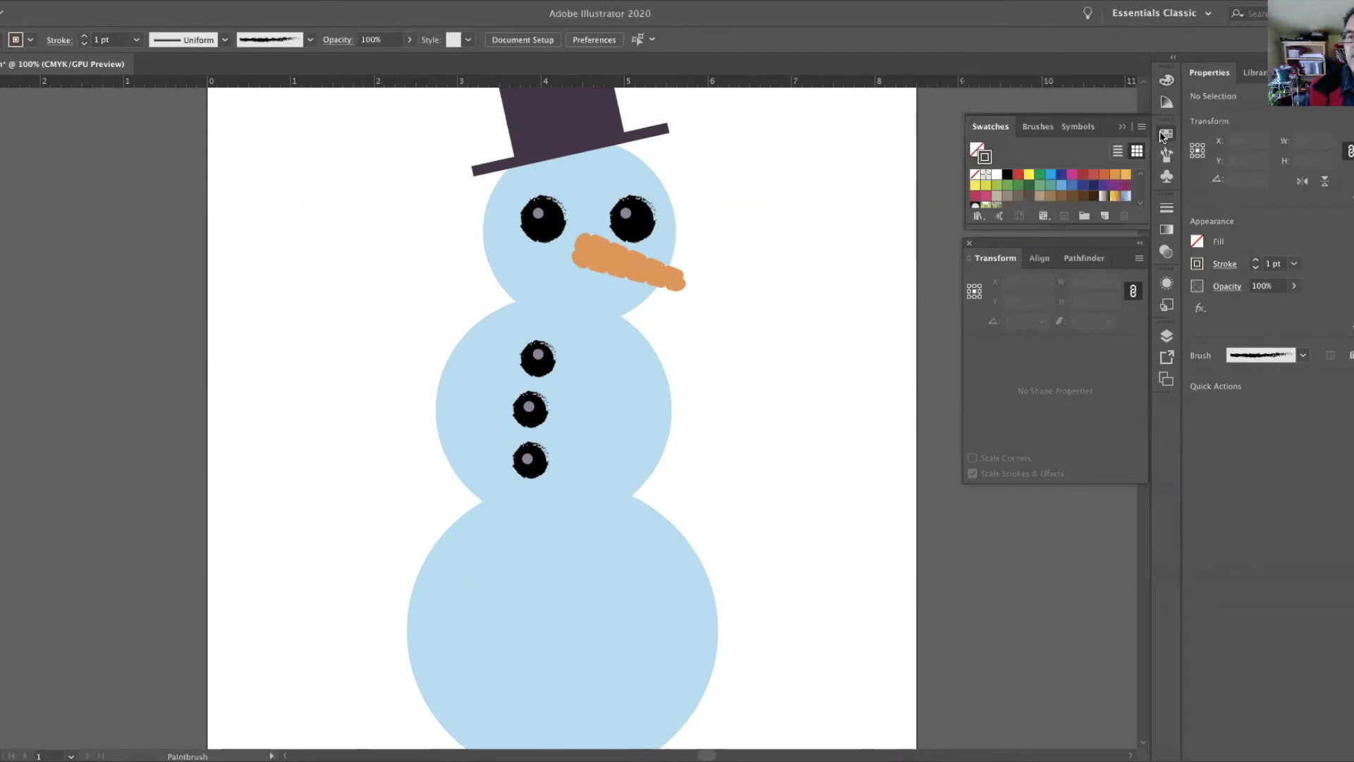
click(1034, 126)
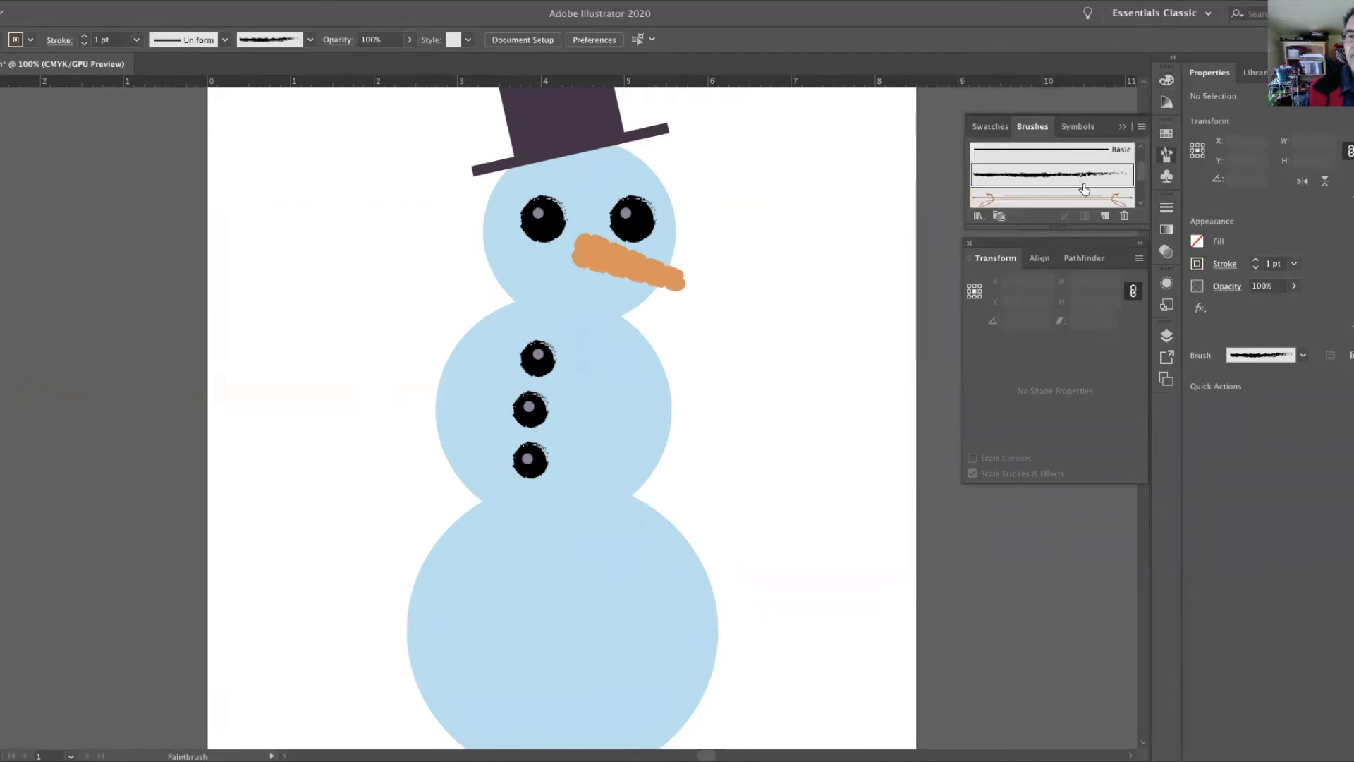
drag(1143, 228, 1149, 388)
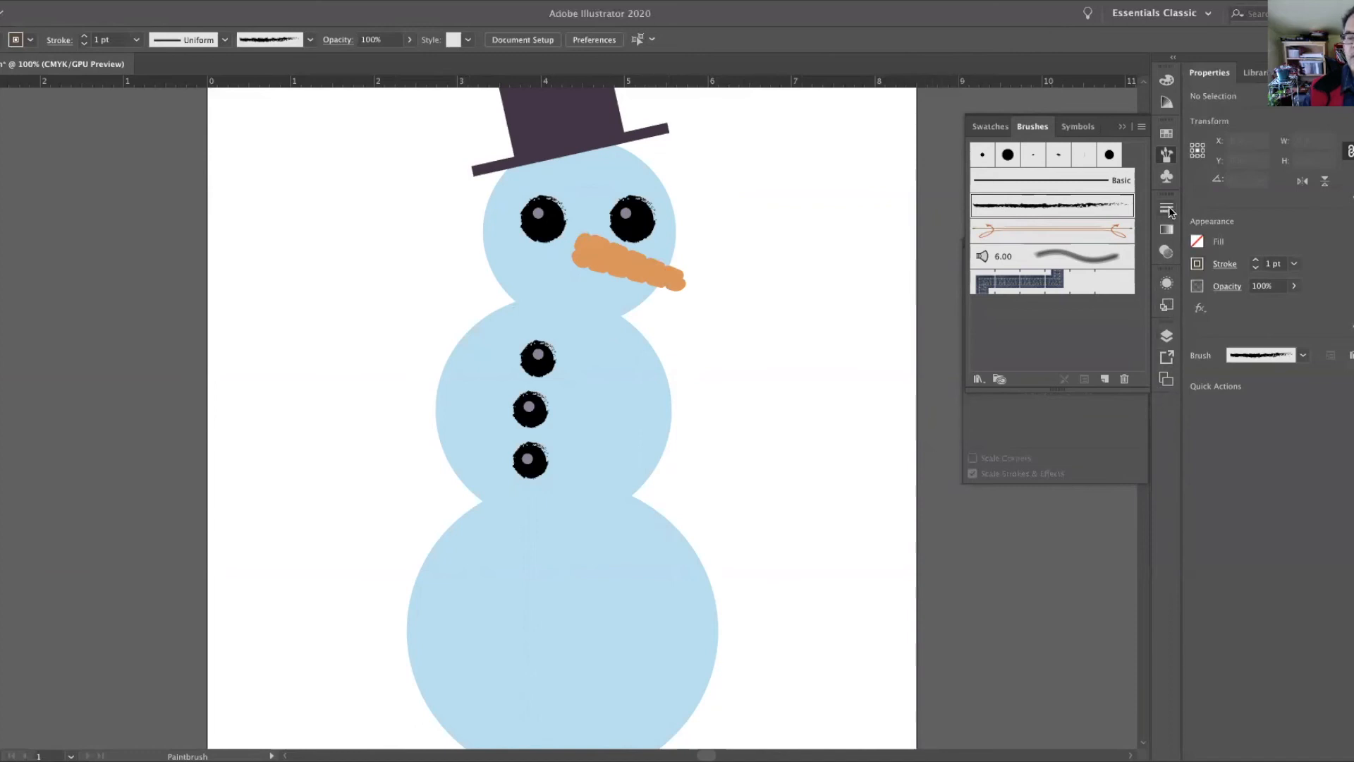
Make Layer 1 active and paint a branching twig arm on each side of the snowman's middle ball.
click(1166, 337)
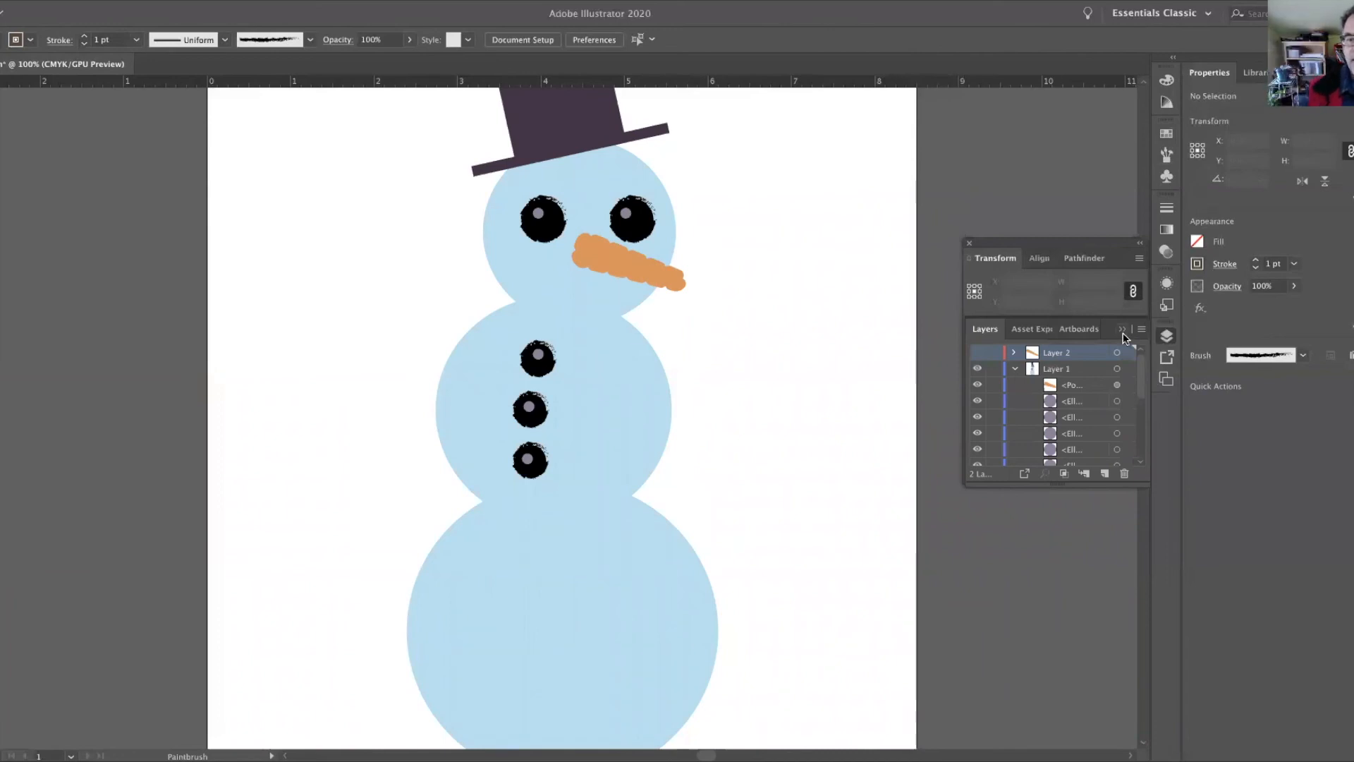
click(1066, 371)
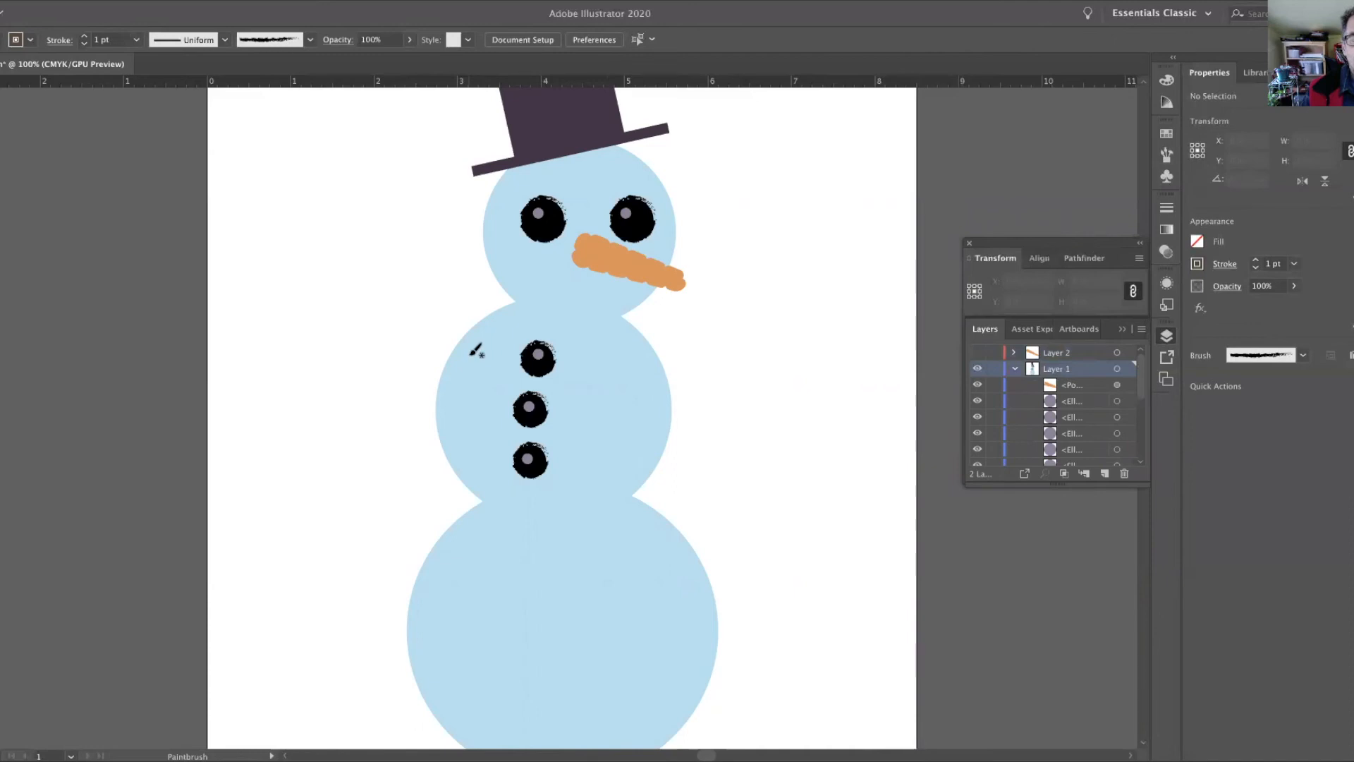
click(477, 350)
mouse_move(474, 350)
mouse_down()
mouse_move(403, 324)
mouse_move(343, 254)
mouse_up()
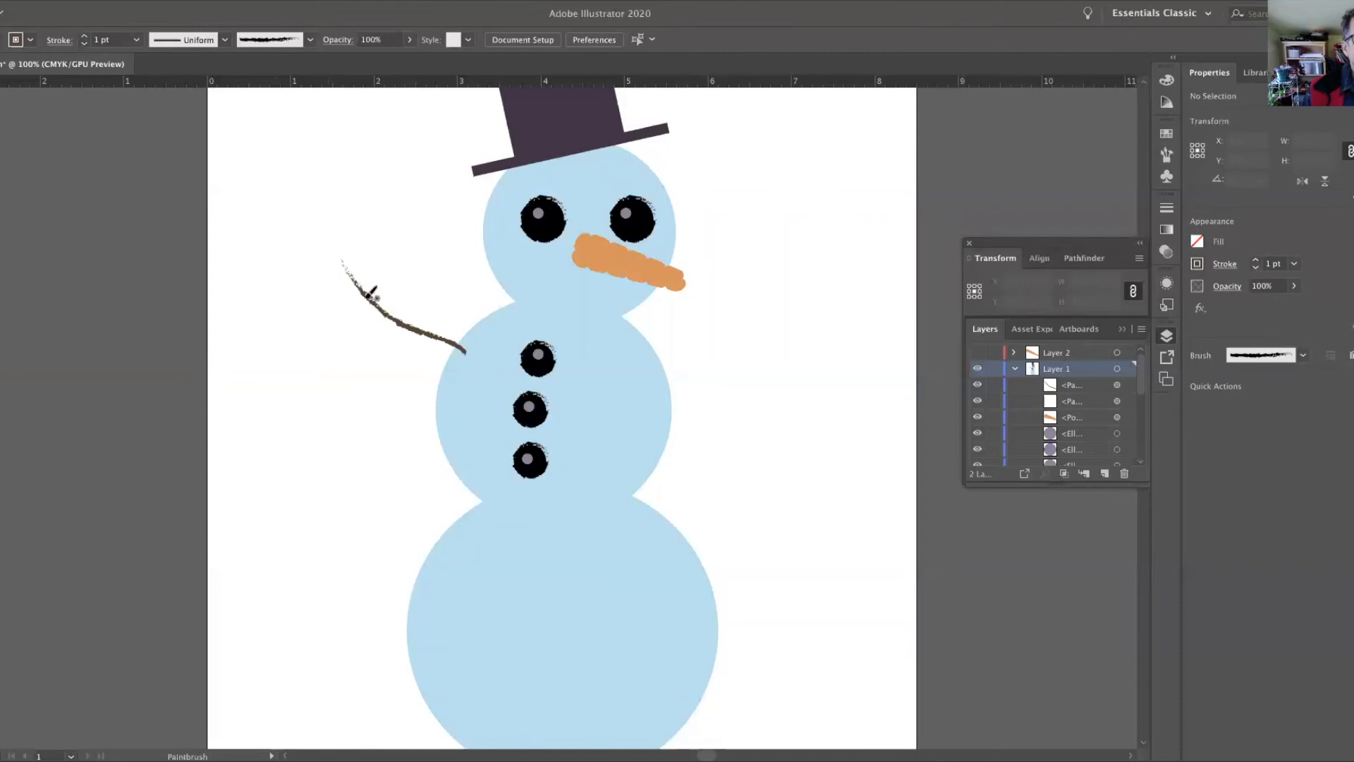
drag(379, 301, 368, 233)
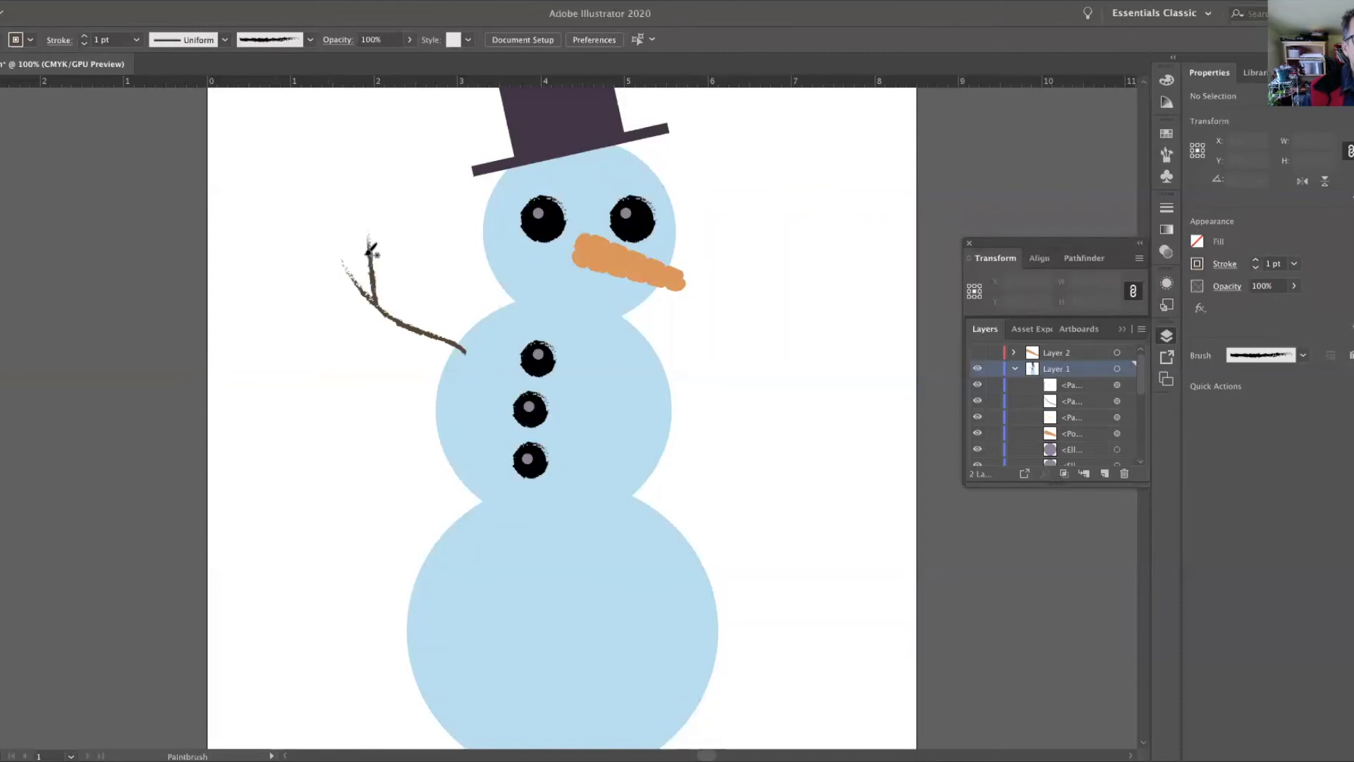
drag(289, 304, 351, 302)
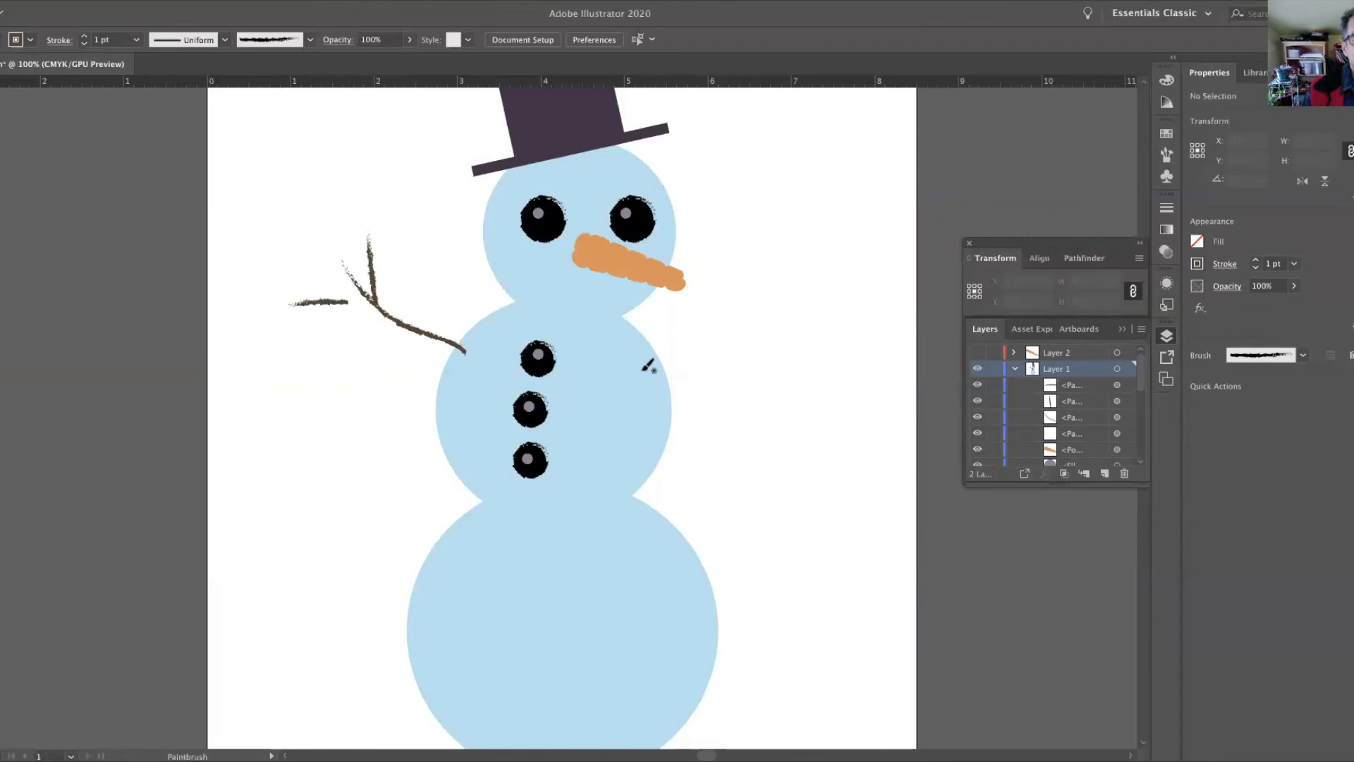
mouse_move(660, 368)
mouse_down()
mouse_move(719, 357)
mouse_move(789, 290)
mouse_move(790, 351)
mouse_up()
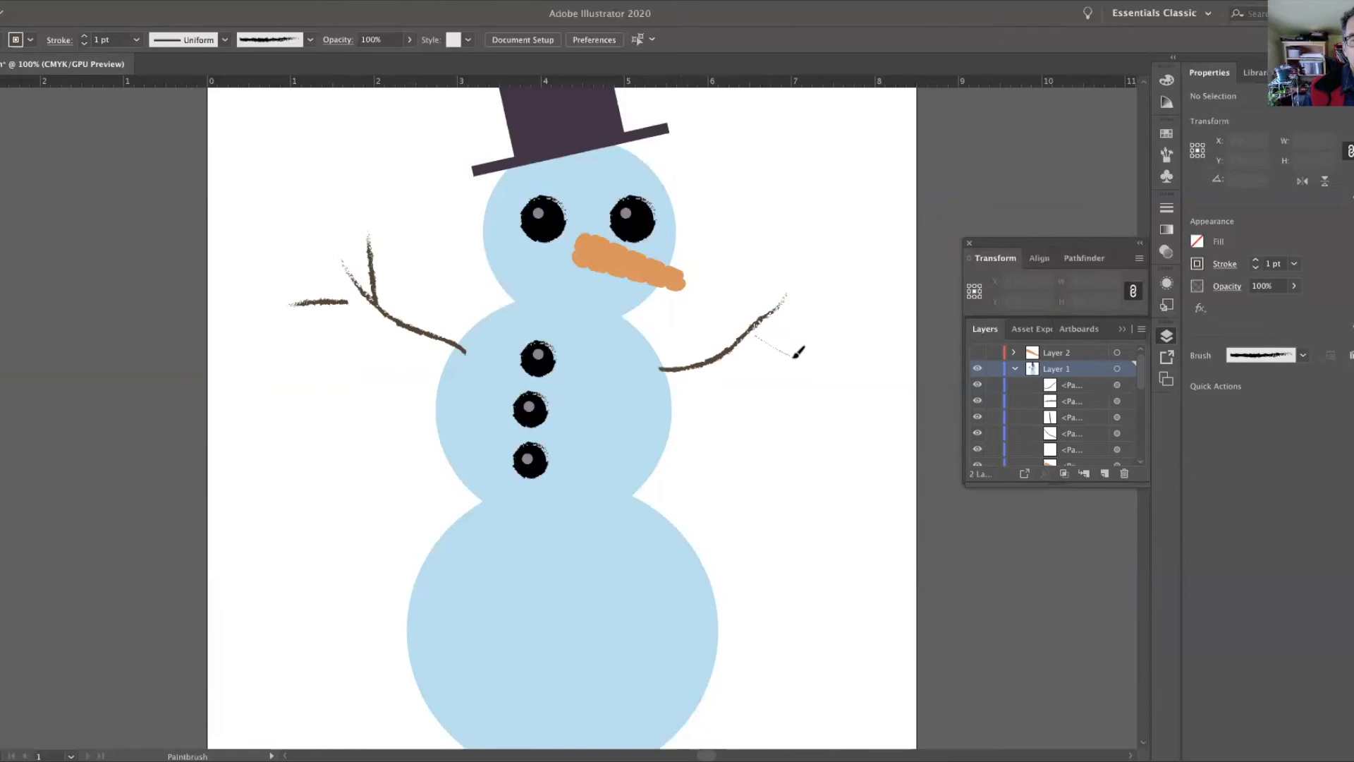
drag(731, 289, 740, 328)
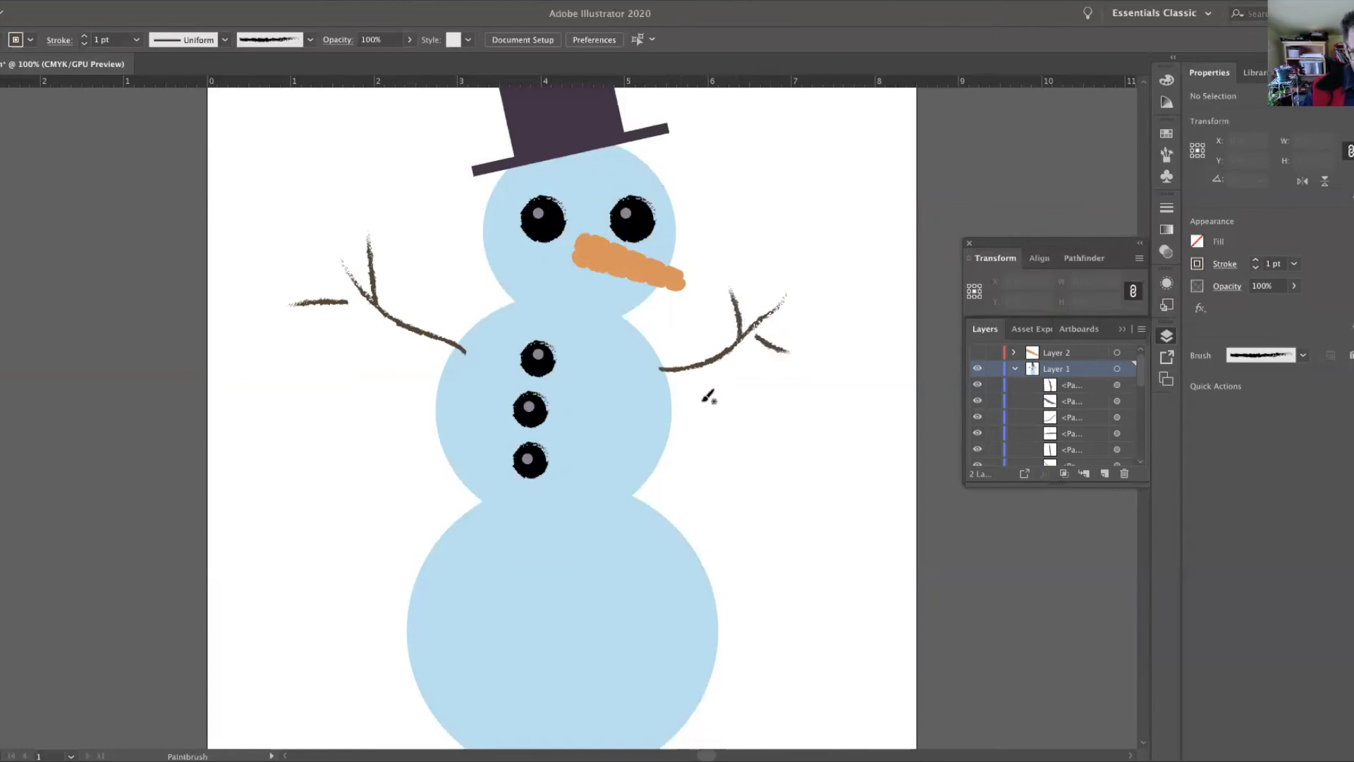
Select all strokes of both twig arms and set their stroke weight to 3 pt.
key(a)
key(b)
key(v)
drag(269, 223, 448, 361)
drag(722, 271, 817, 401)
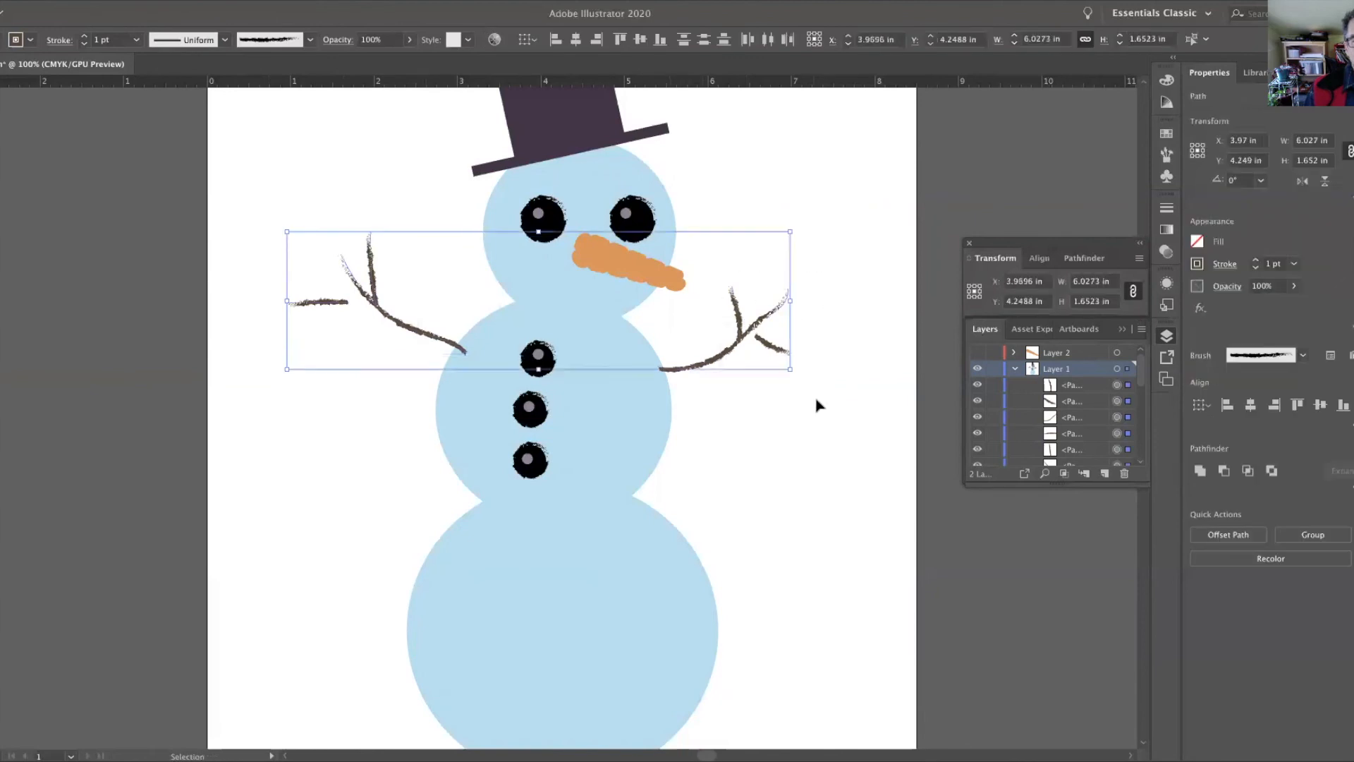
click(1257, 263)
click(1257, 262)
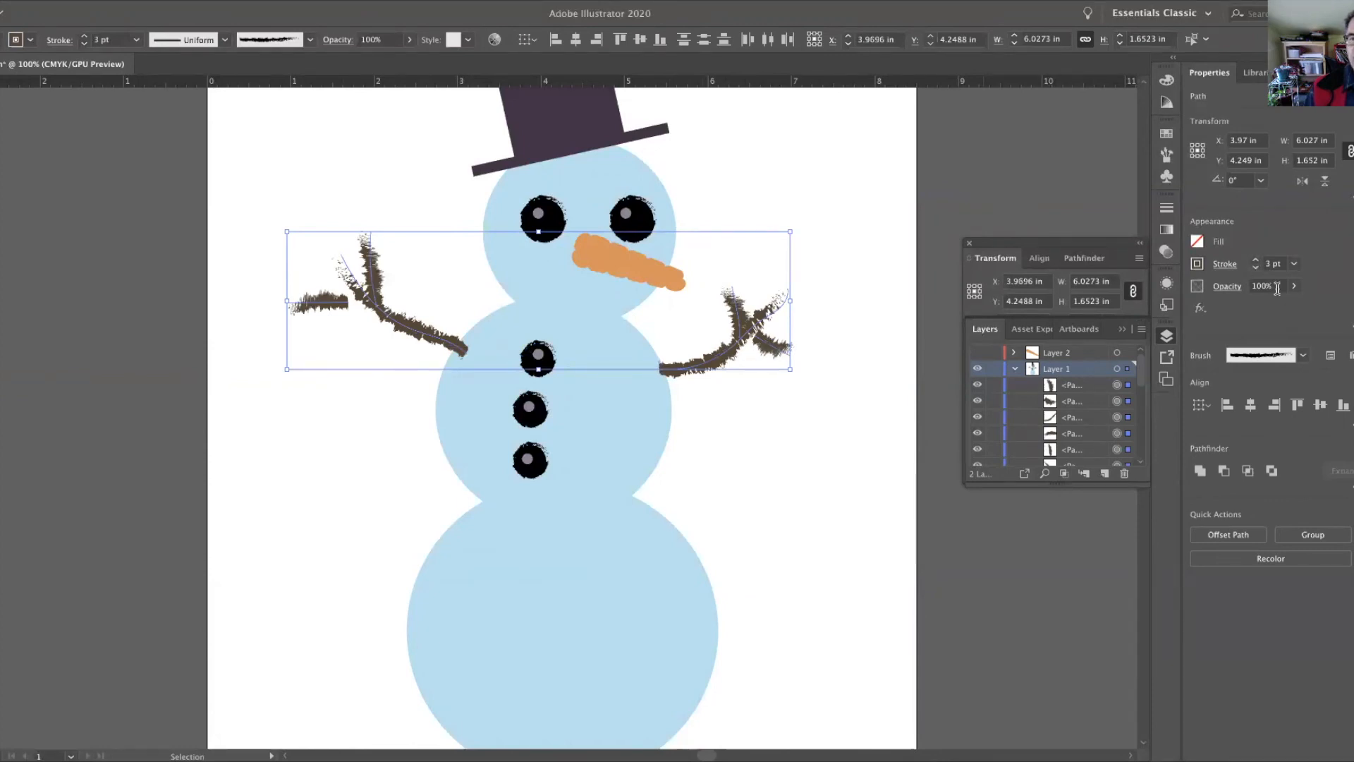
Try the 3 pt. Oval brush on both arms, and apply the 5 pt. Oval brush instead.
click(1166, 157)
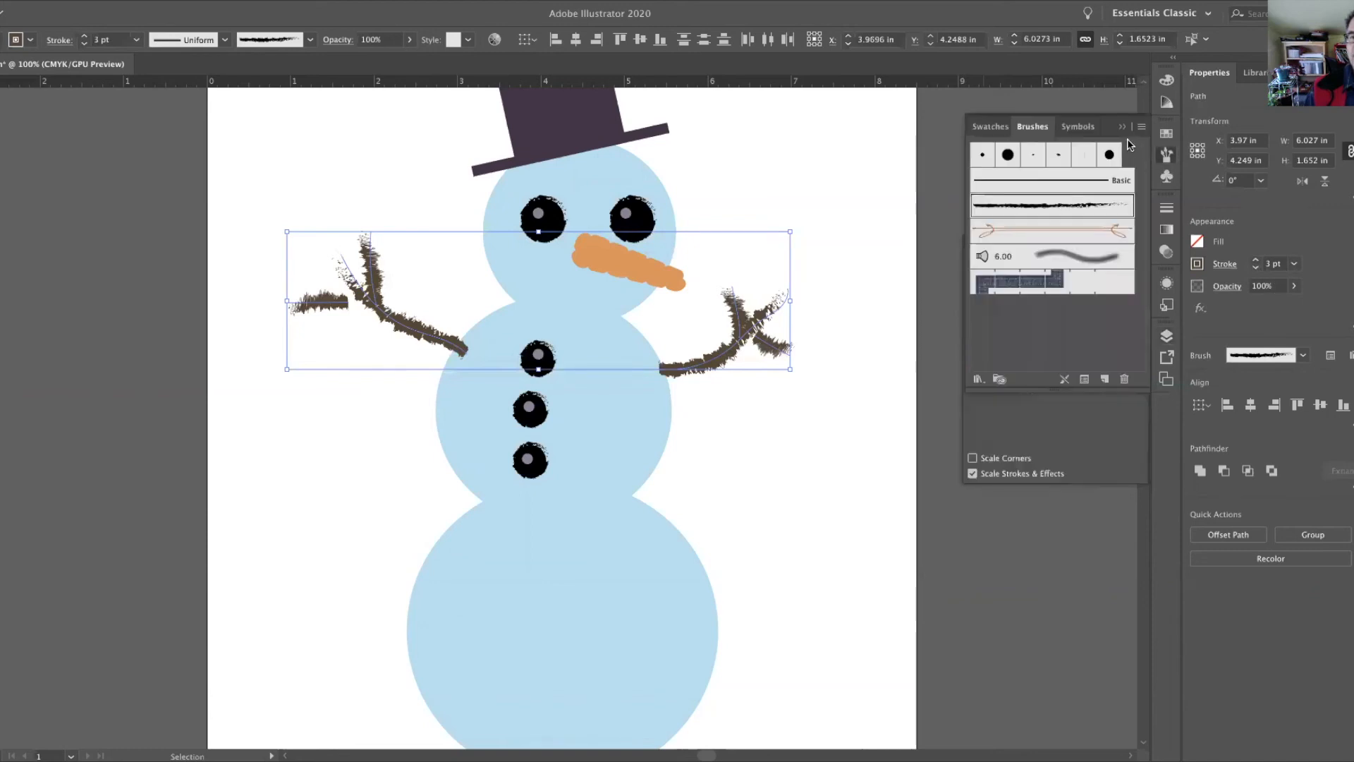
click(1033, 155)
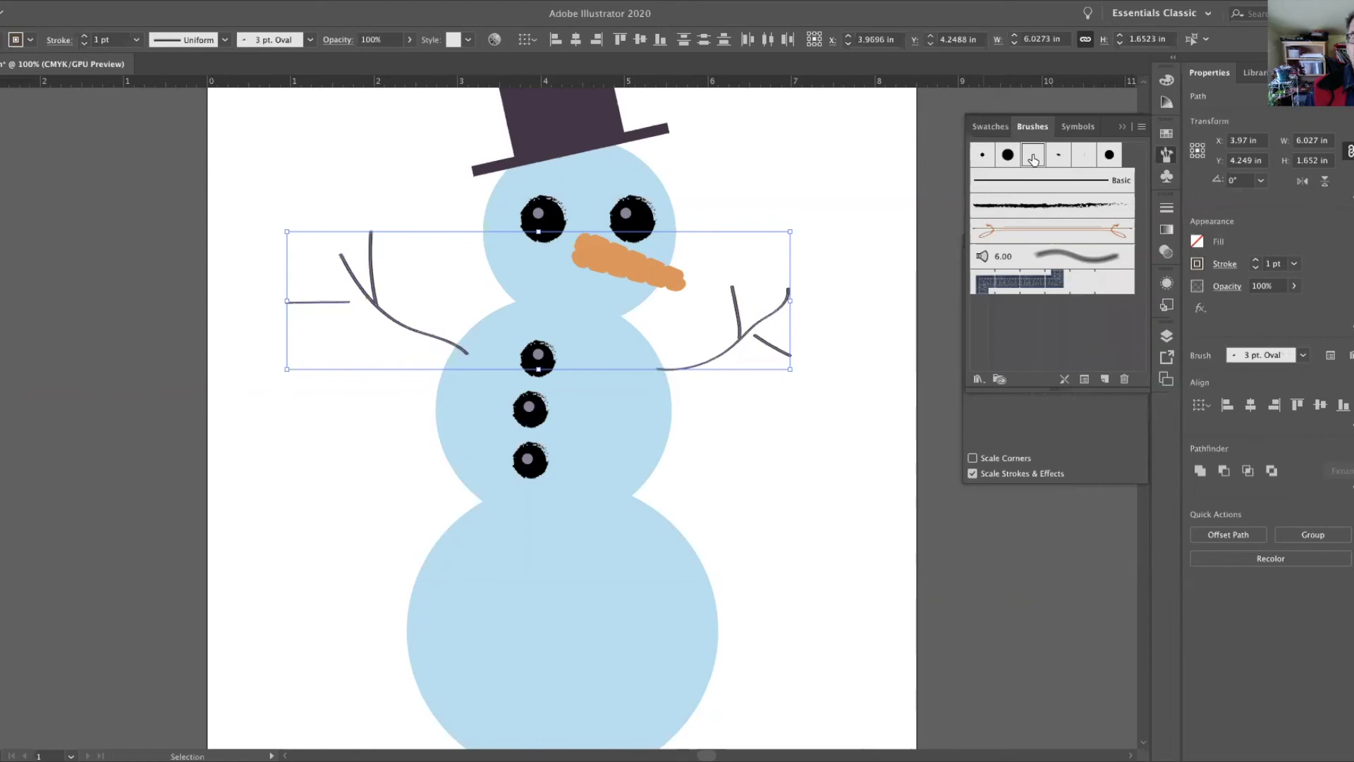
click(1056, 157)
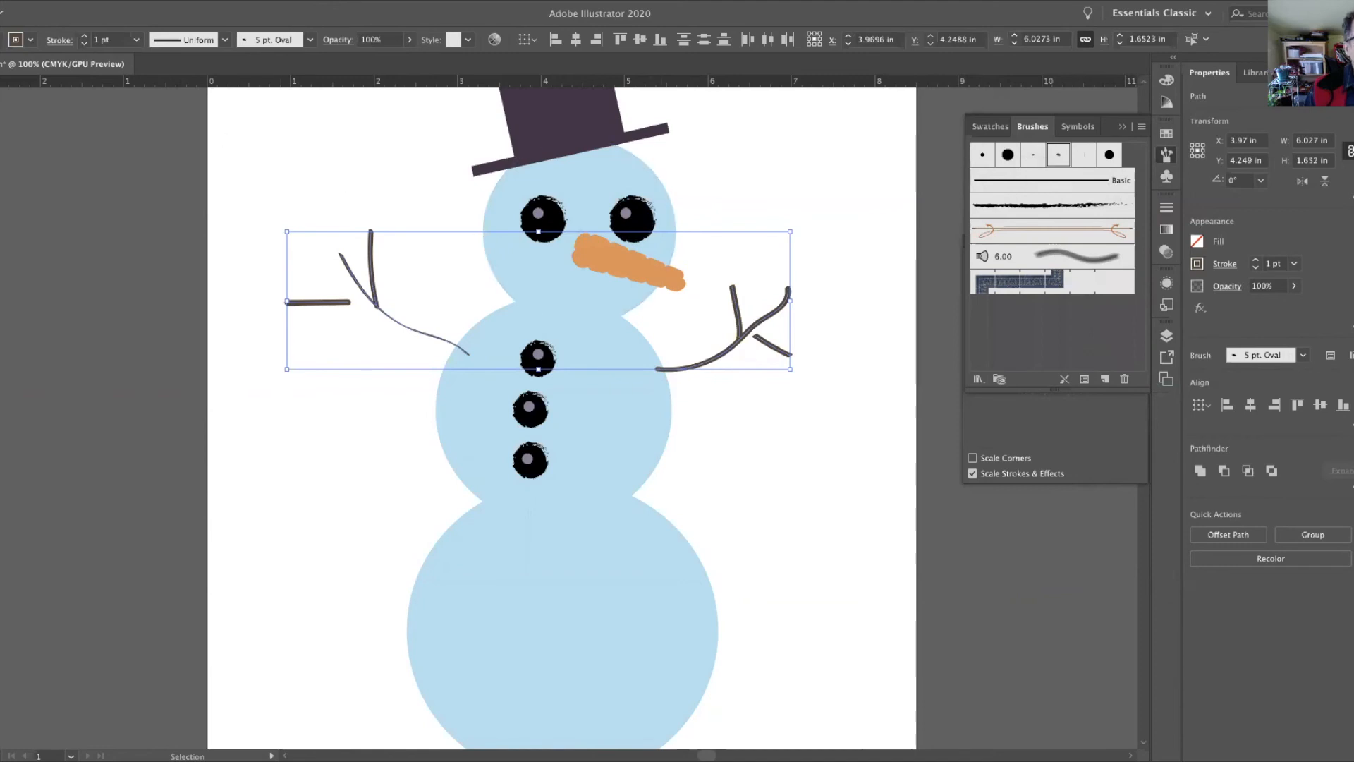
click(253, 167)
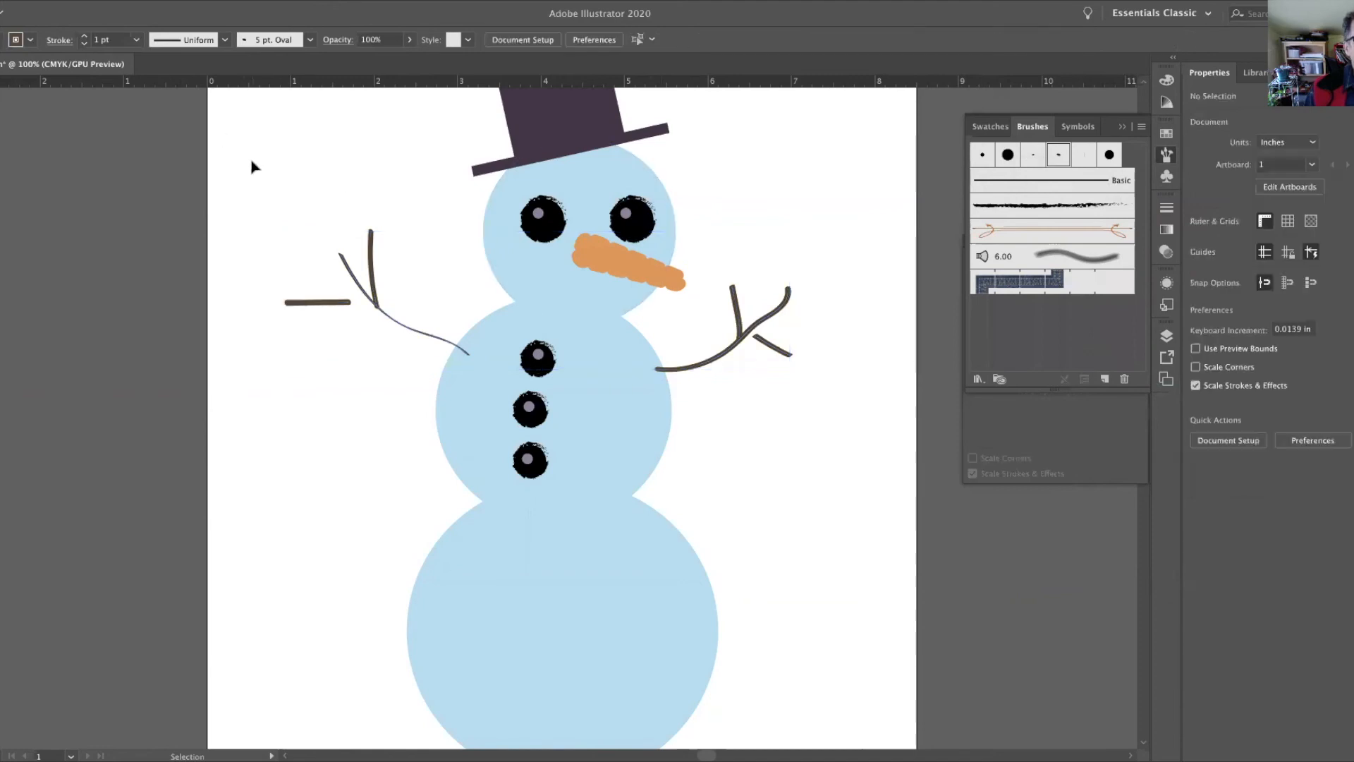
Set the stroke weight of the left arm's main branch to 4 pt.
click(408, 329)
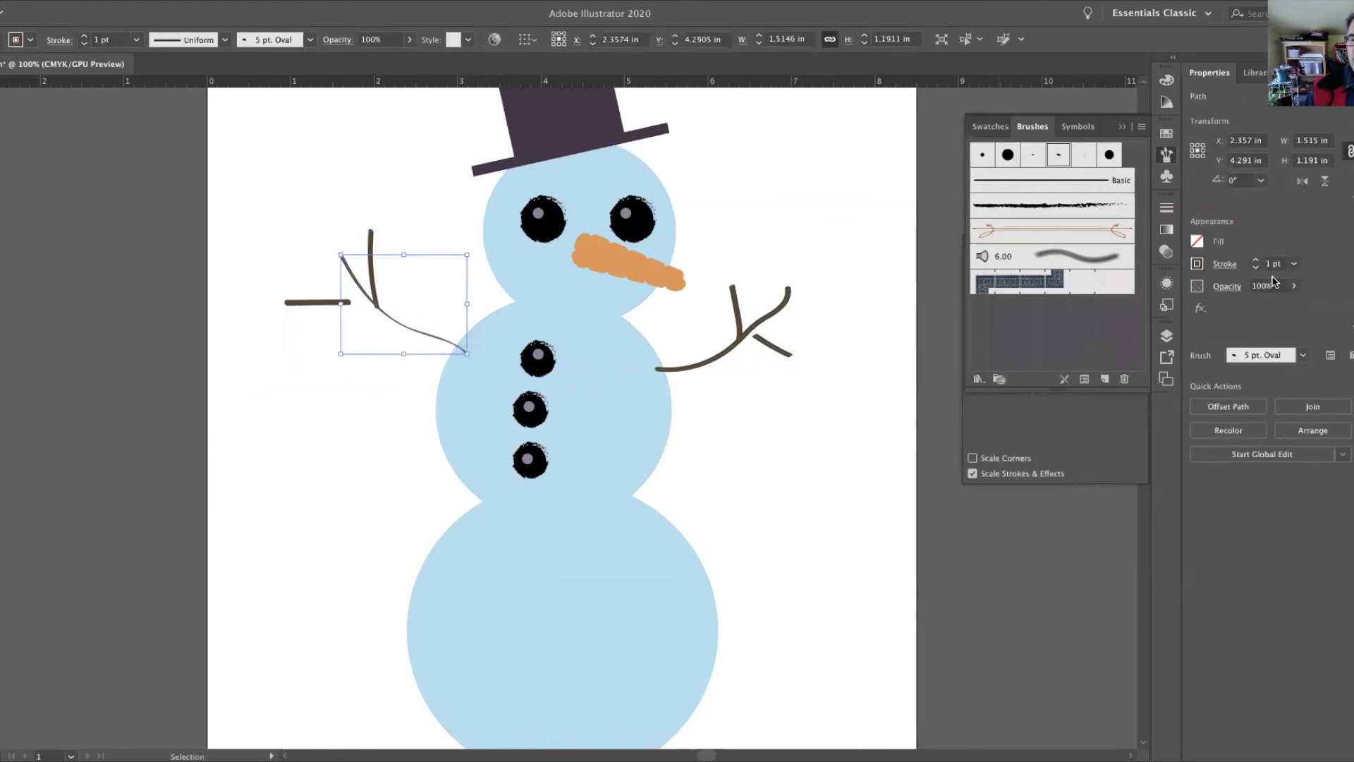
click(1257, 262)
click(1256, 262)
click(1256, 262)
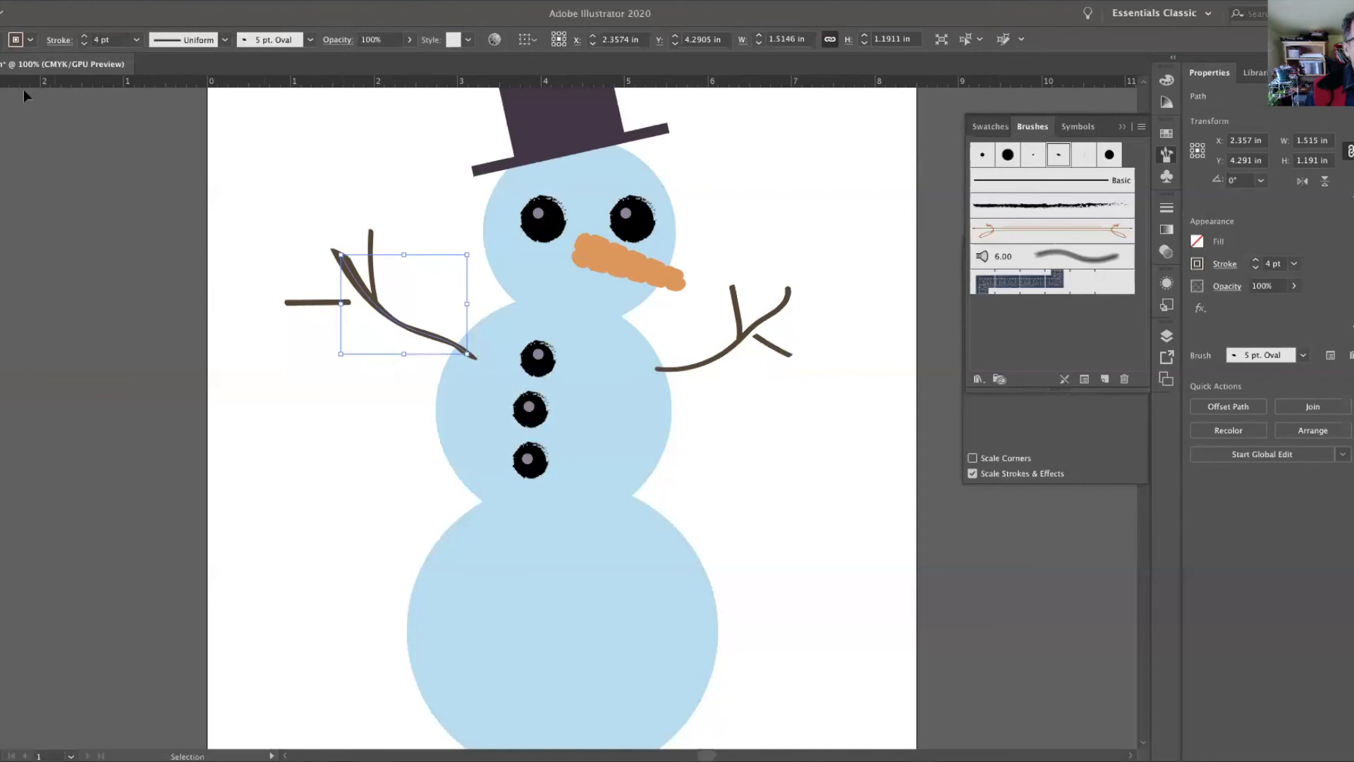
Rotate the left arm's main branch to about 176.9° and move its two side twigs onto it.
mouse_move(335, 245)
mouse_down()
mouse_move(332, 351)
mouse_move(490, 427)
mouse_move(477, 362)
mouse_move(484, 383)
mouse_up()
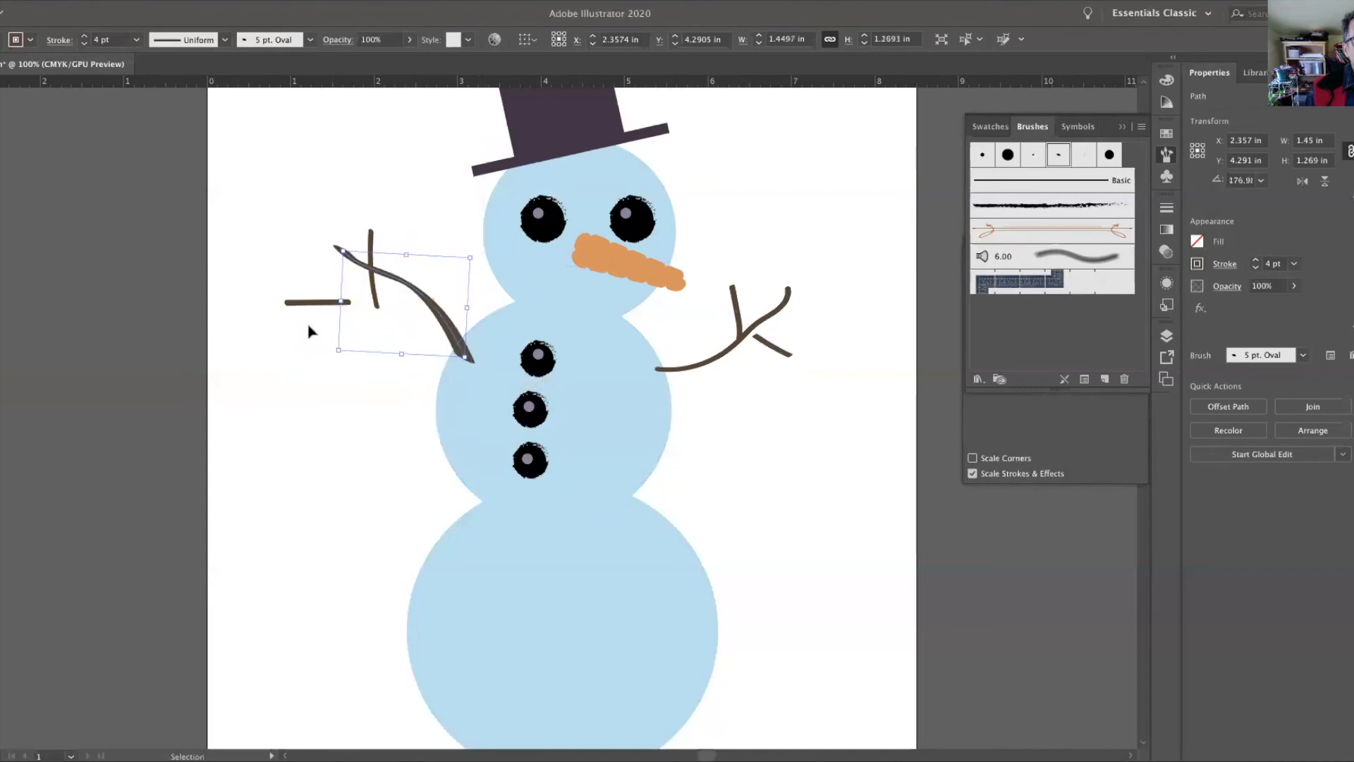
mouse_move(317, 302)
mouse_down()
mouse_move(356, 270)
mouse_move(344, 285)
mouse_move(382, 268)
mouse_move(369, 266)
mouse_move(381, 230)
mouse_move(335, 282)
mouse_move(376, 278)
mouse_up()
click(134, 210)
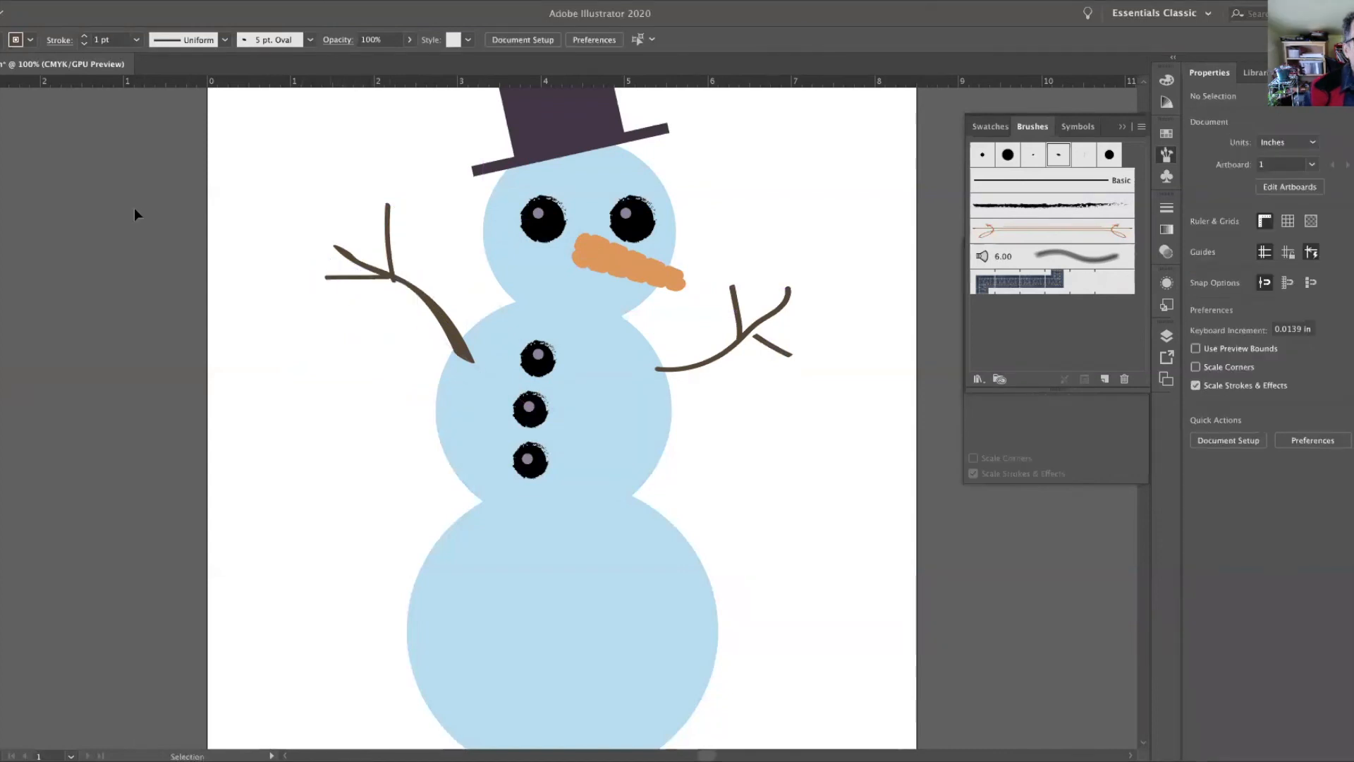
Group the left arm's main branch and side twigs without the body circle.
drag(328, 218, 471, 358)
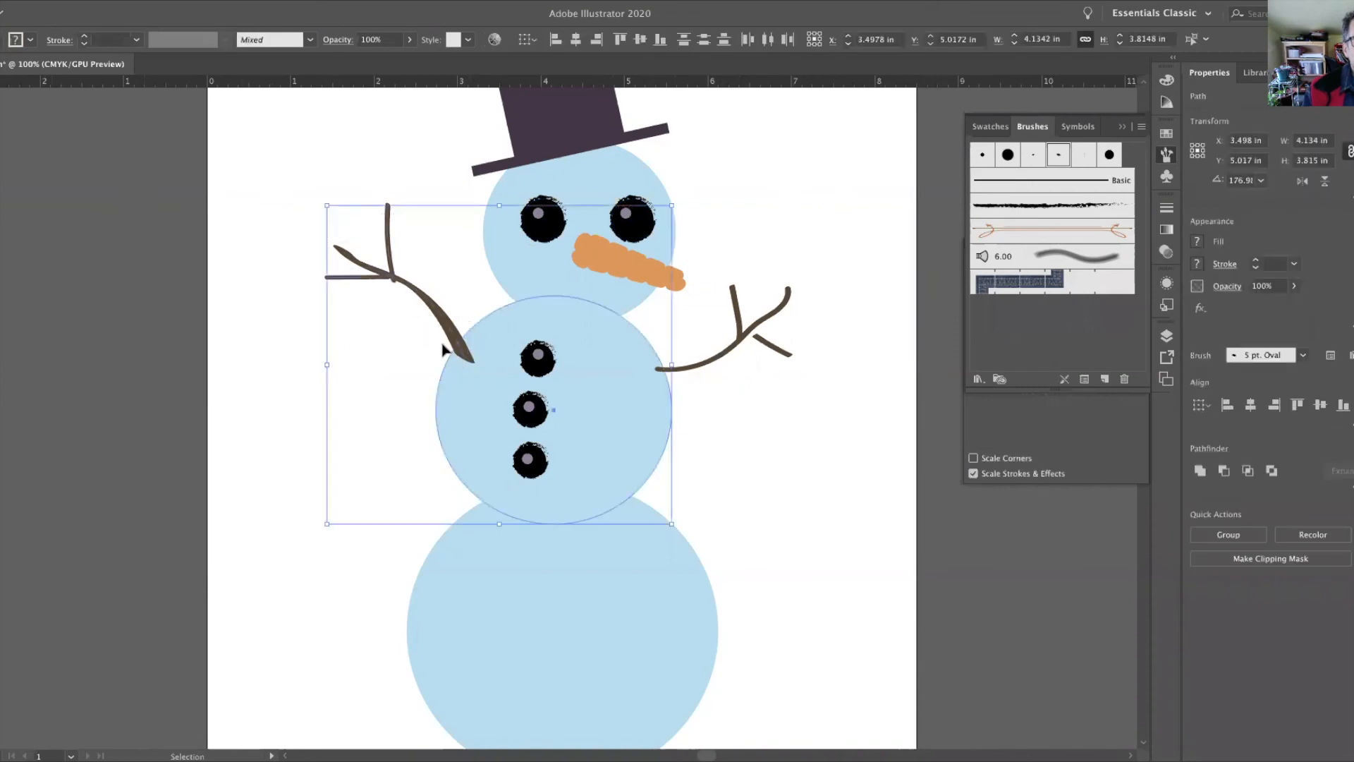
drag(302, 196, 387, 303)
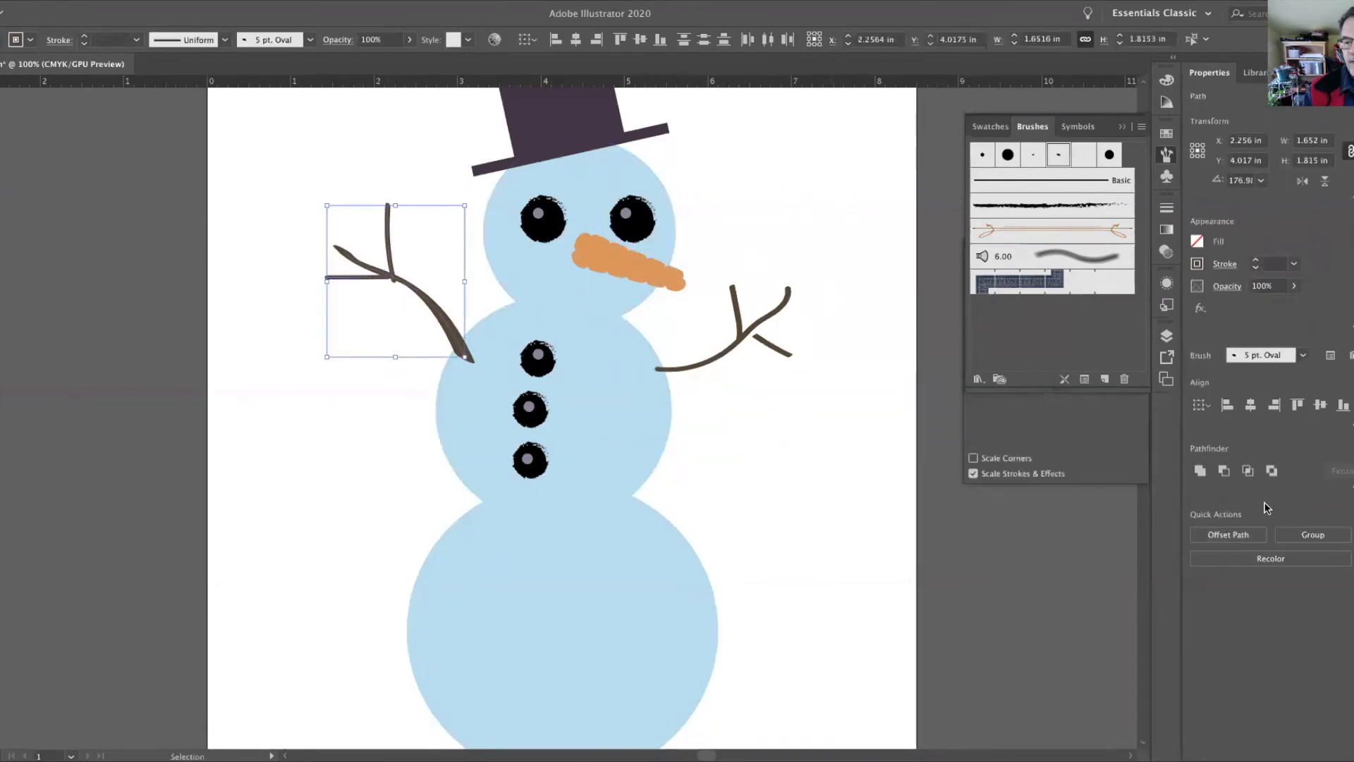
click(1306, 537)
click(786, 381)
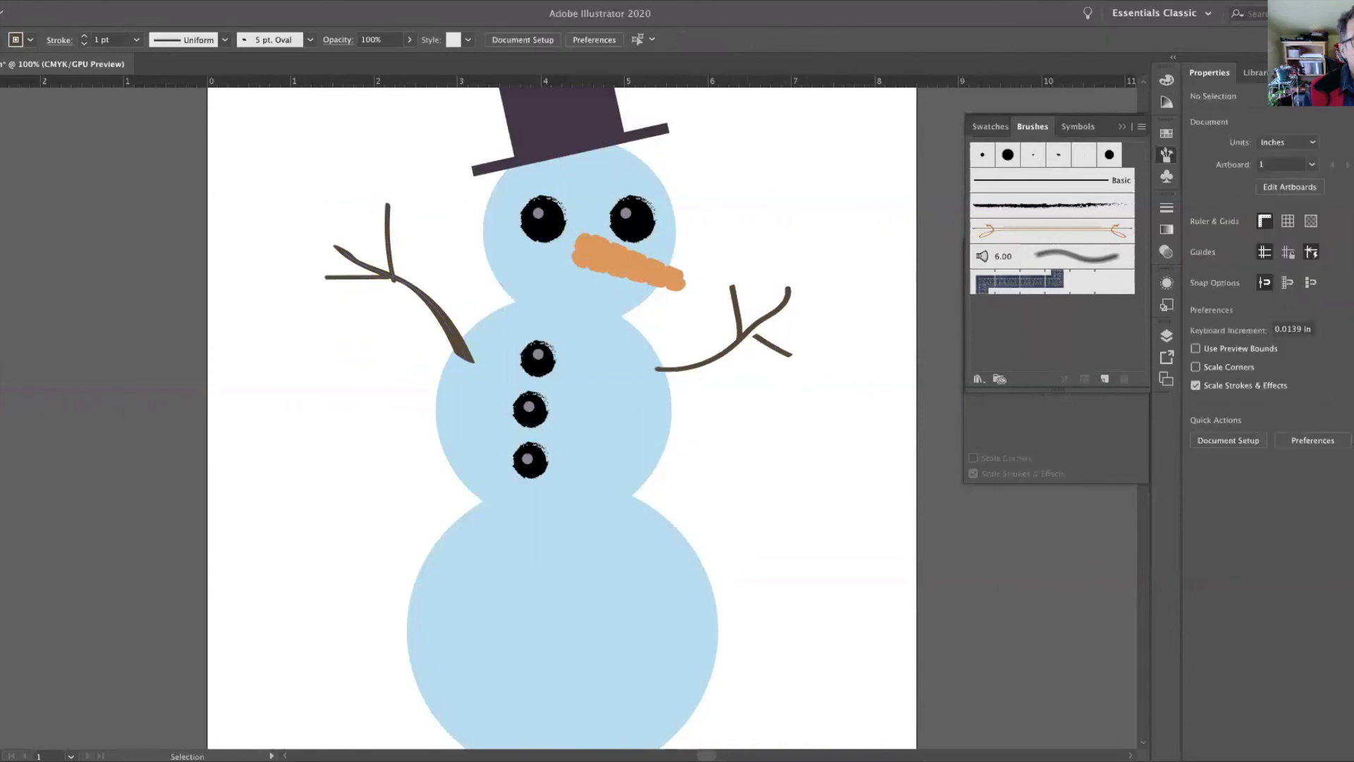
Move the right arm's loose lower twig onto its main branch and group the arm's three strokes.
click(783, 355)
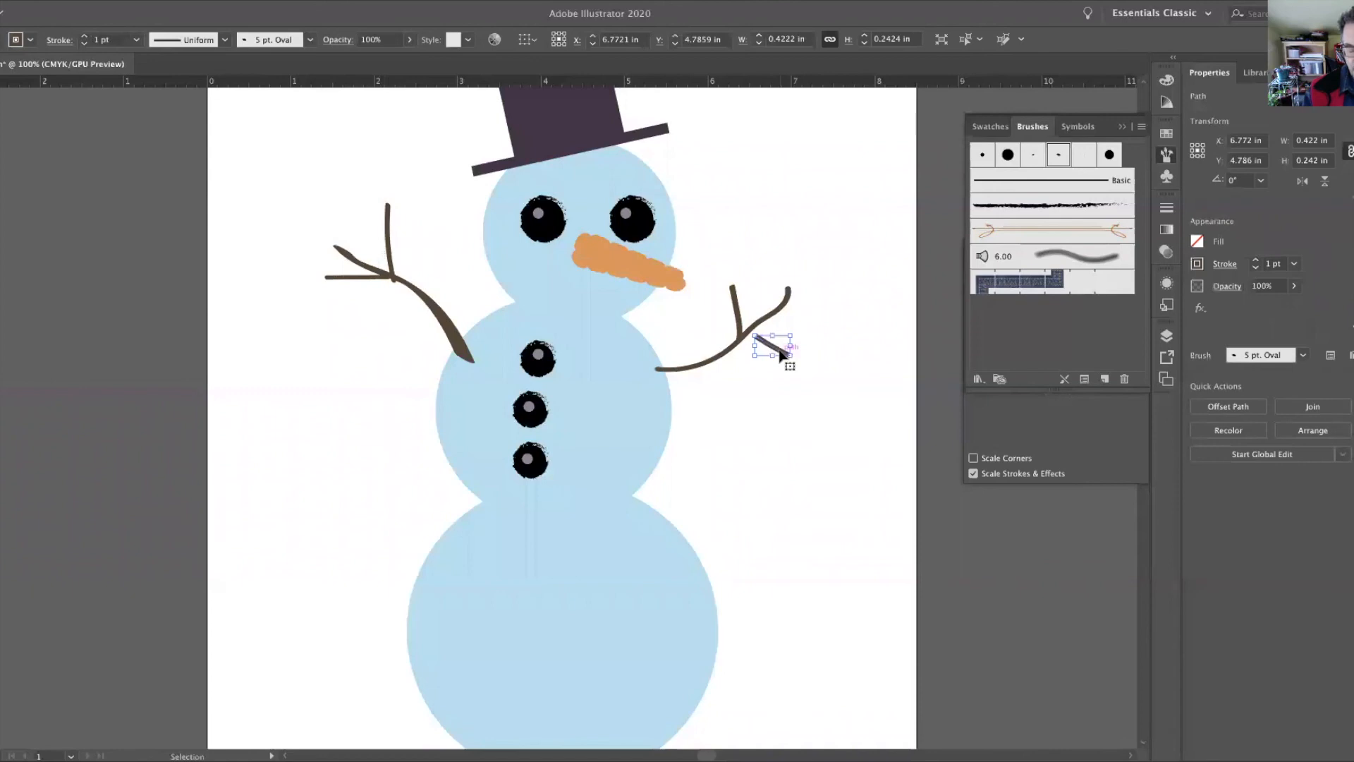
drag(778, 350, 775, 350)
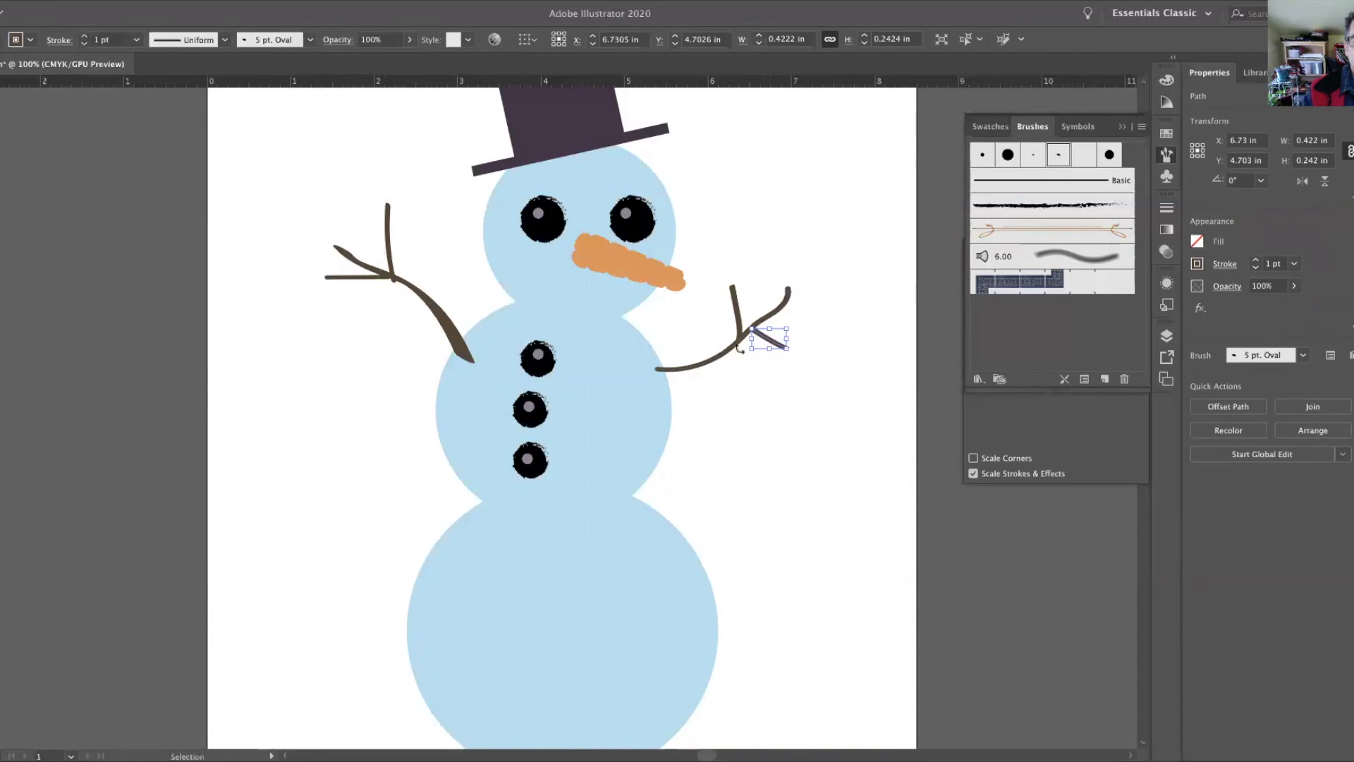
shift+click(735, 346)
shift+click(735, 312)
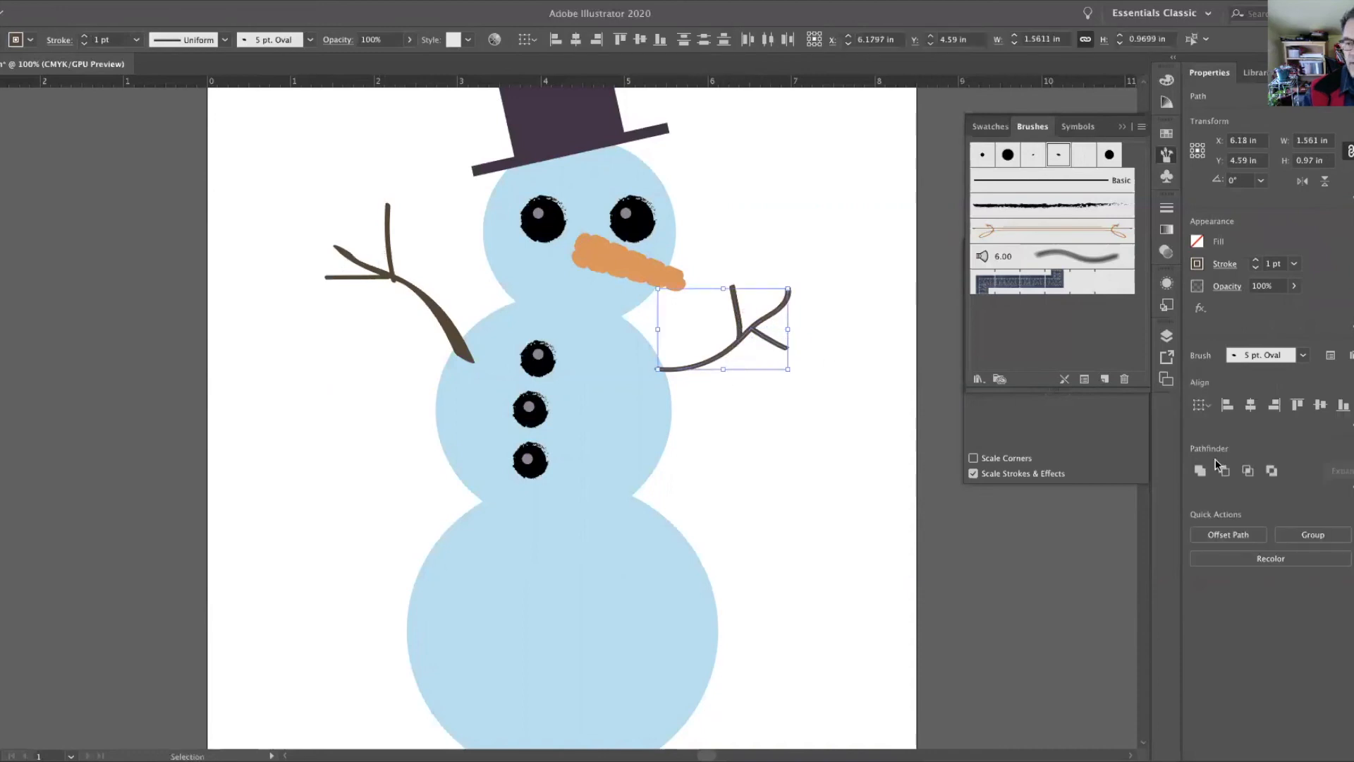
click(1310, 532)
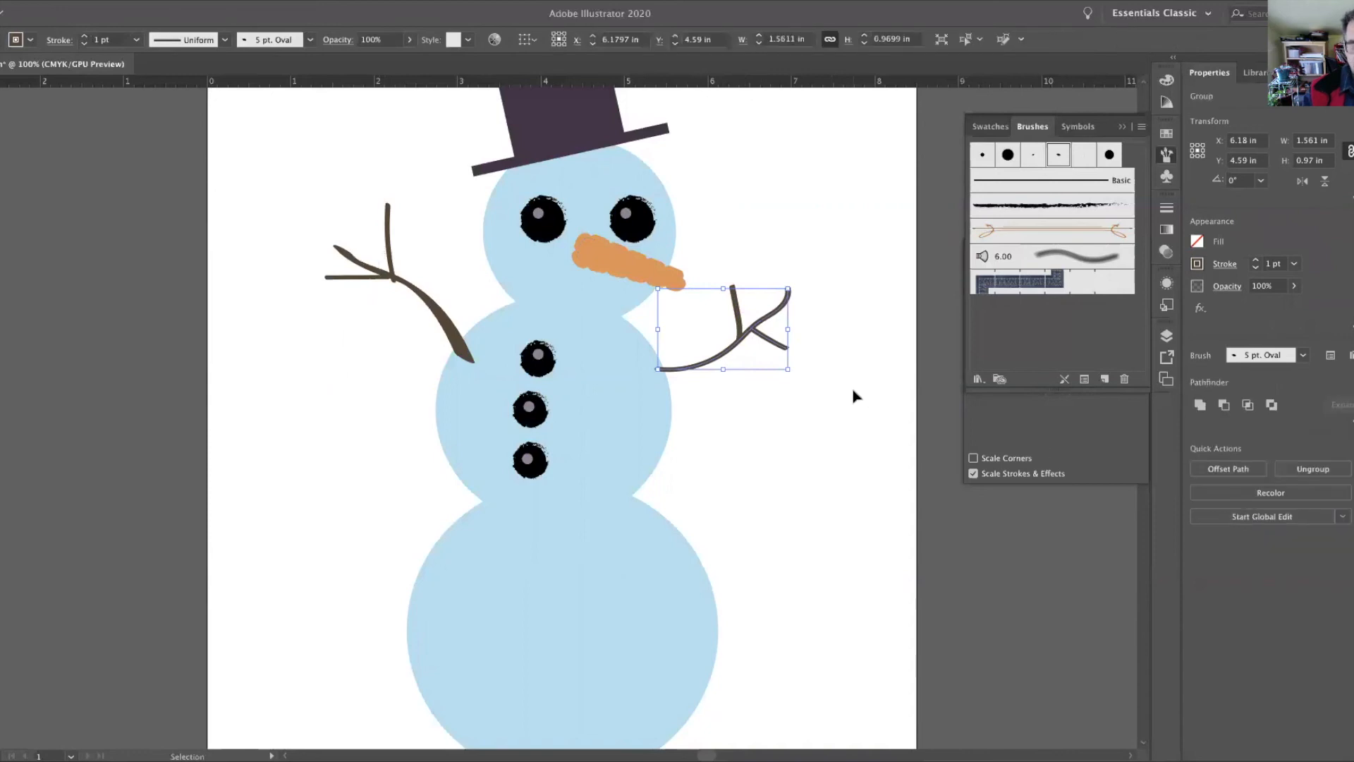
Nudge the right arm group about 0.06 in down and 0.1 in toward the body.
key(Down)
key(Down)
key(Down)
key(Down)
key(Left)
key(Left)
key(Left)
key(Left)
key(Left)
key(Left)
key(Left)
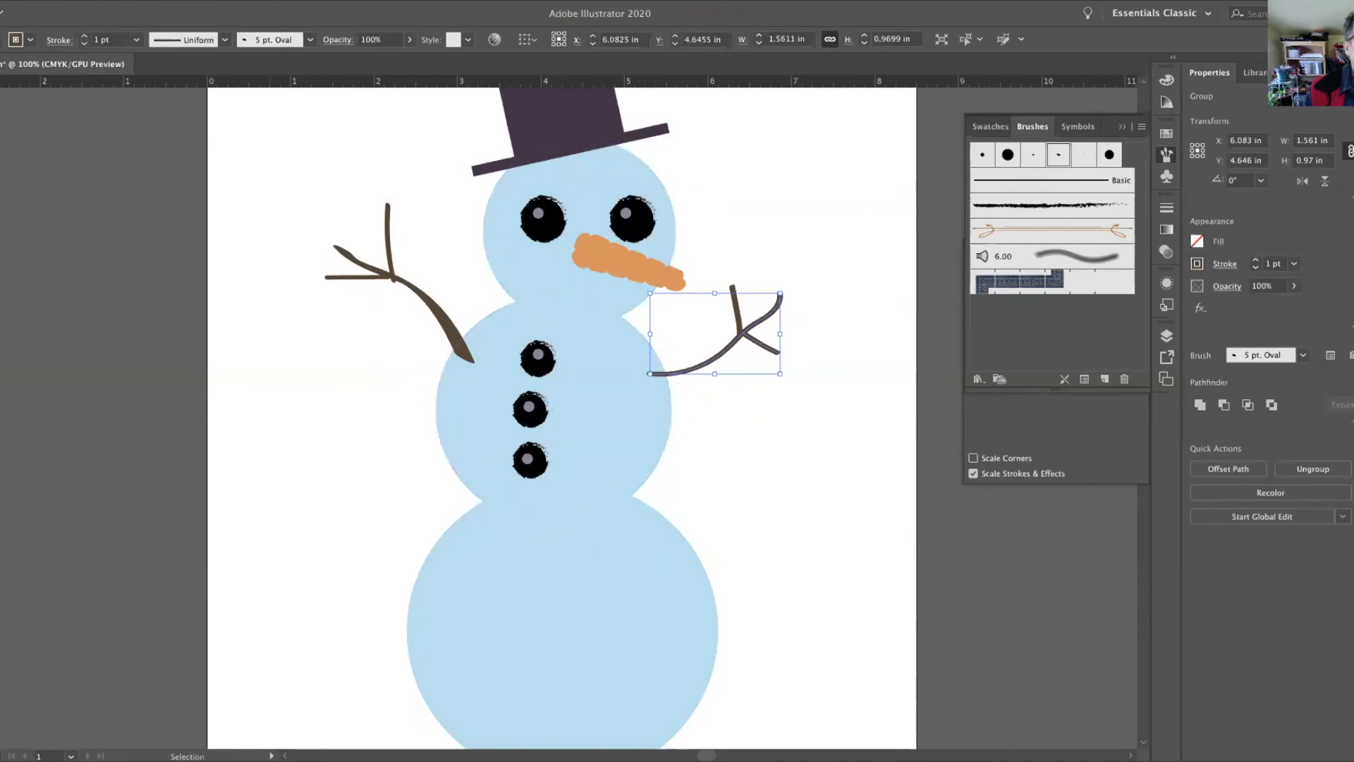
Send the right arm group and the left arm group behind the snowman's body circles.
click(75, 0)
mouse_move(88, 19)
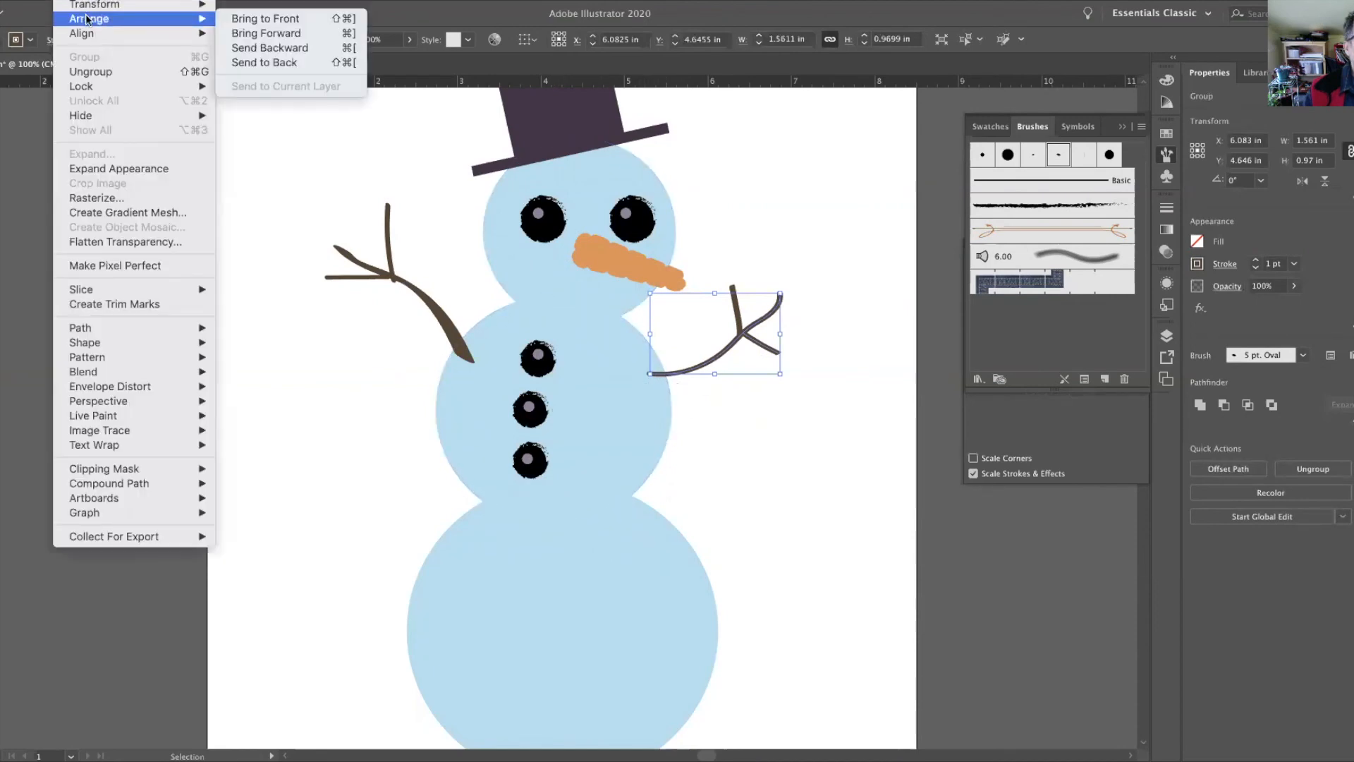
click(295, 63)
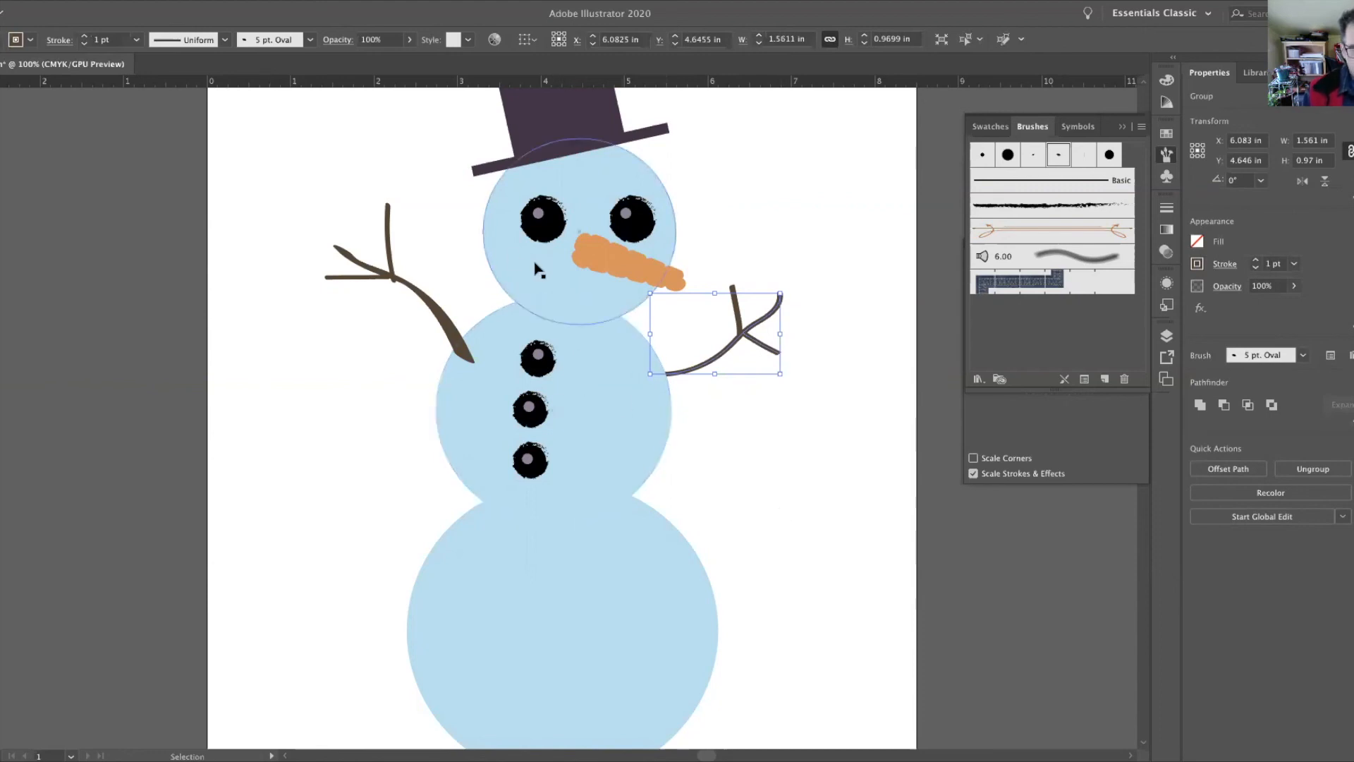
click(441, 311)
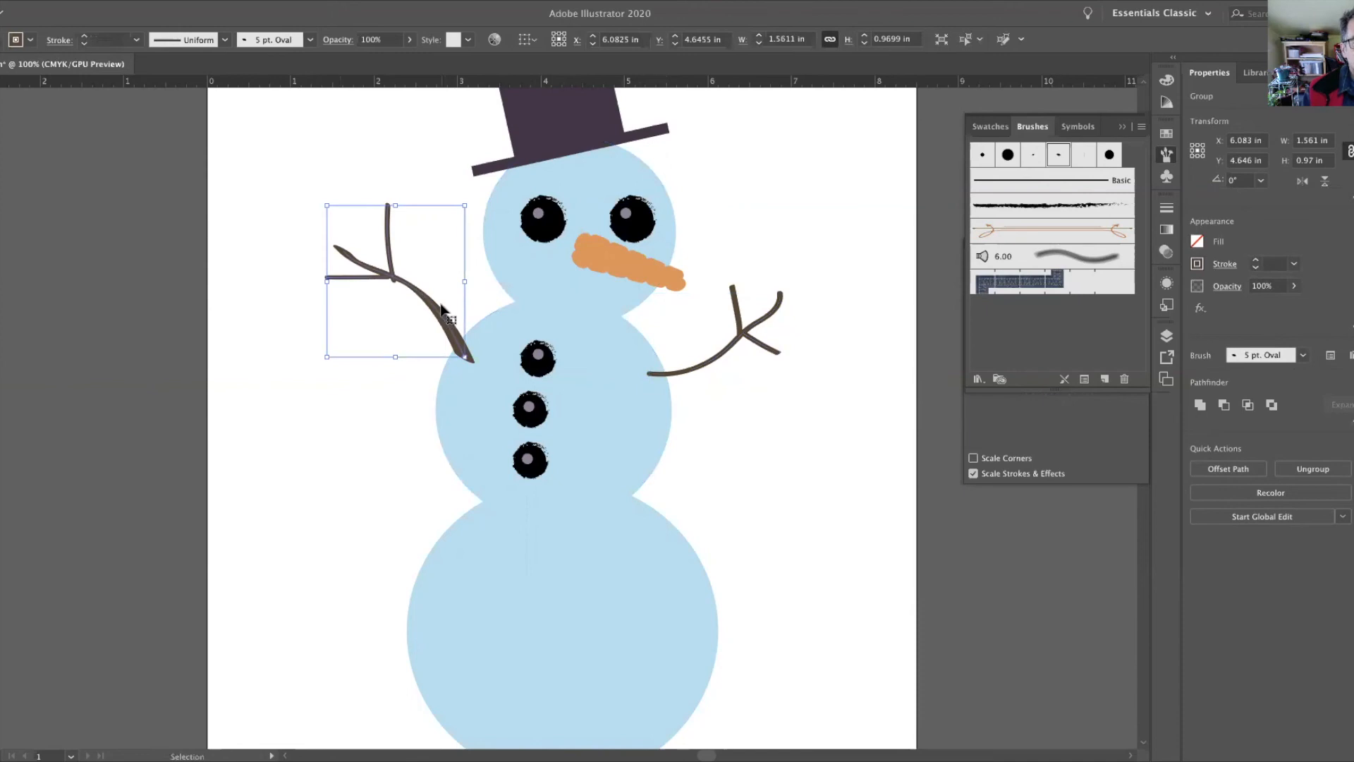
click(71, 0)
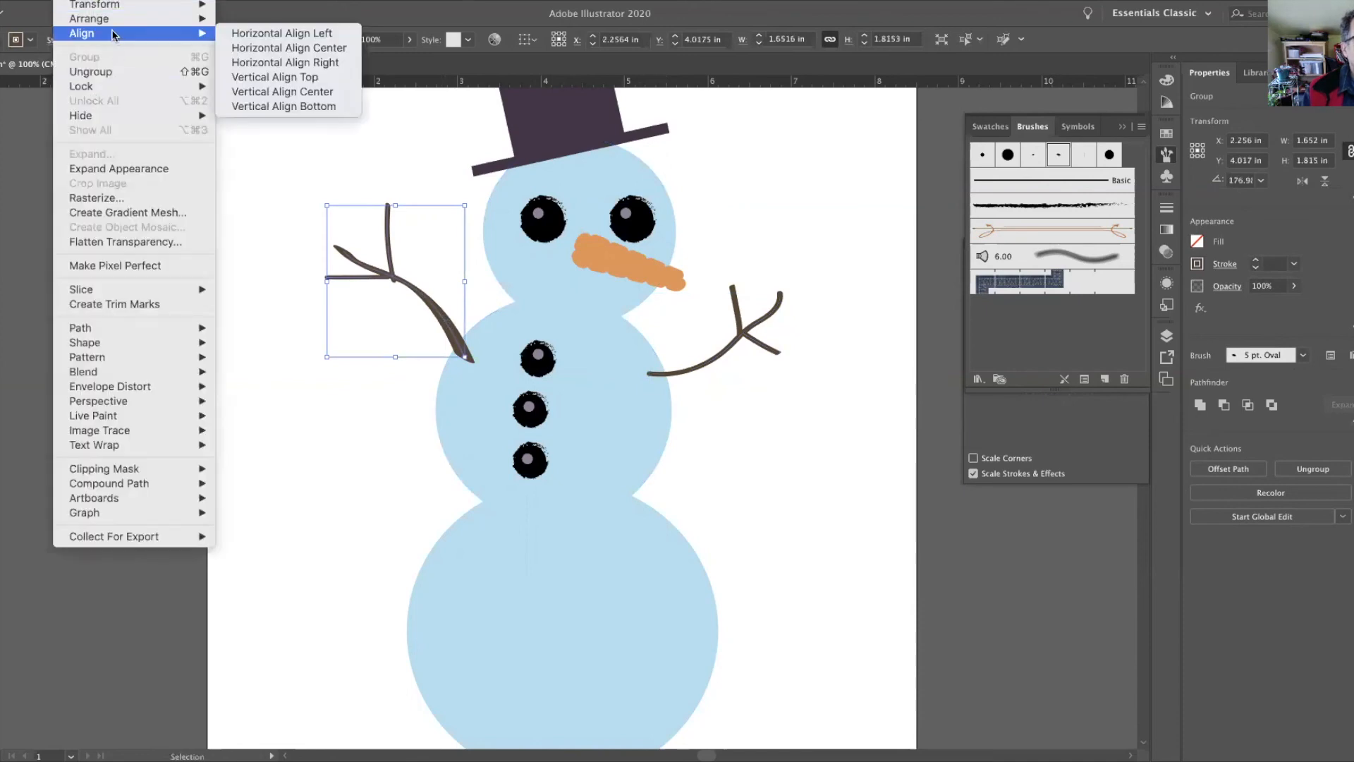
mouse_move(105, 19)
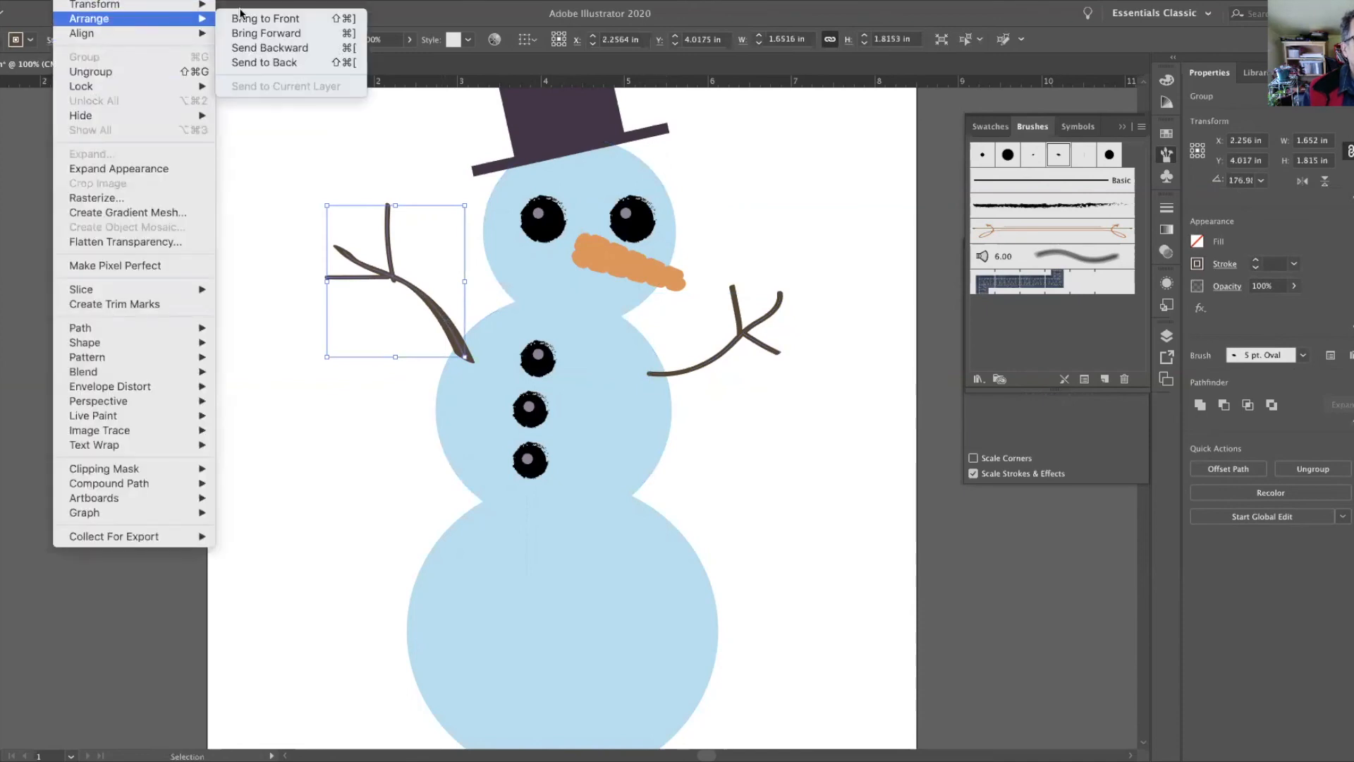
click(261, 62)
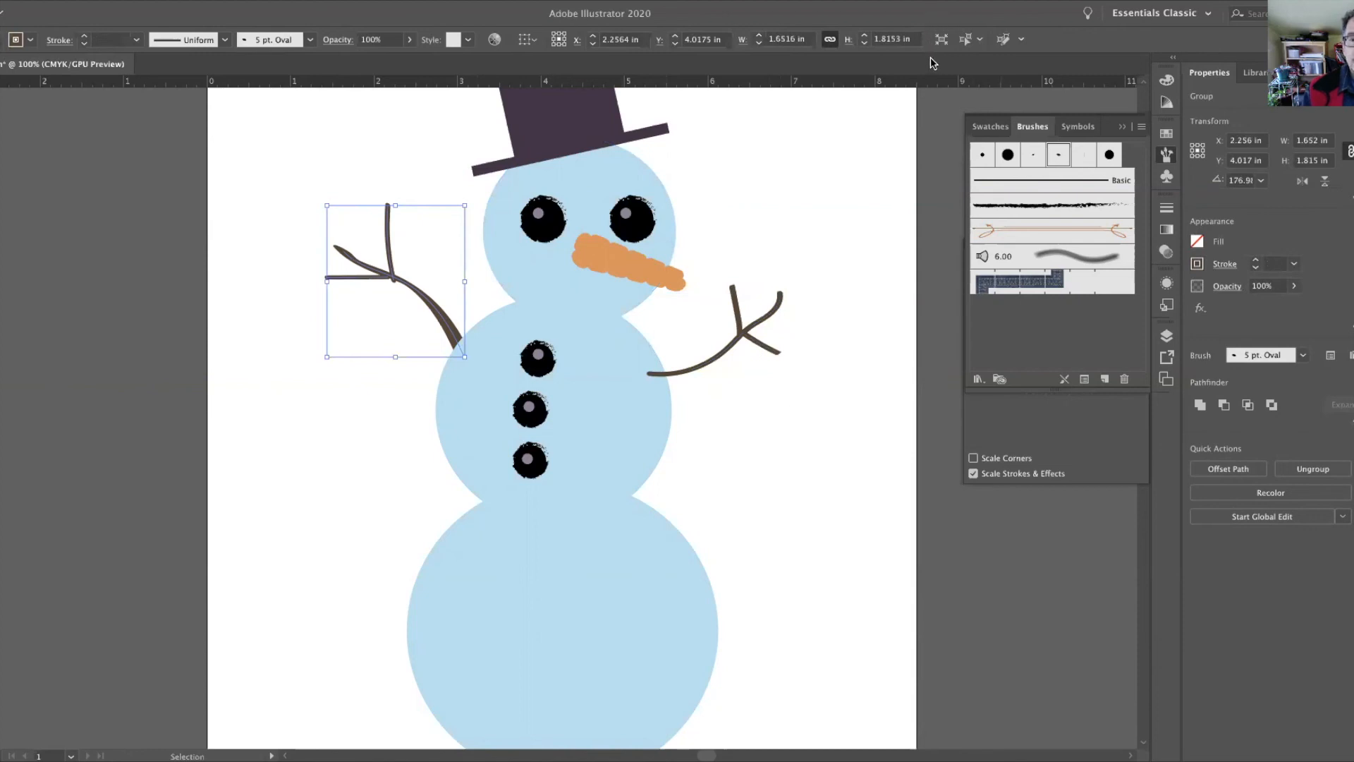
Paint a curved brown smile below the carrot nose with the Paintbrush and the 5 pt. Oval brush.
key(shift+F8)
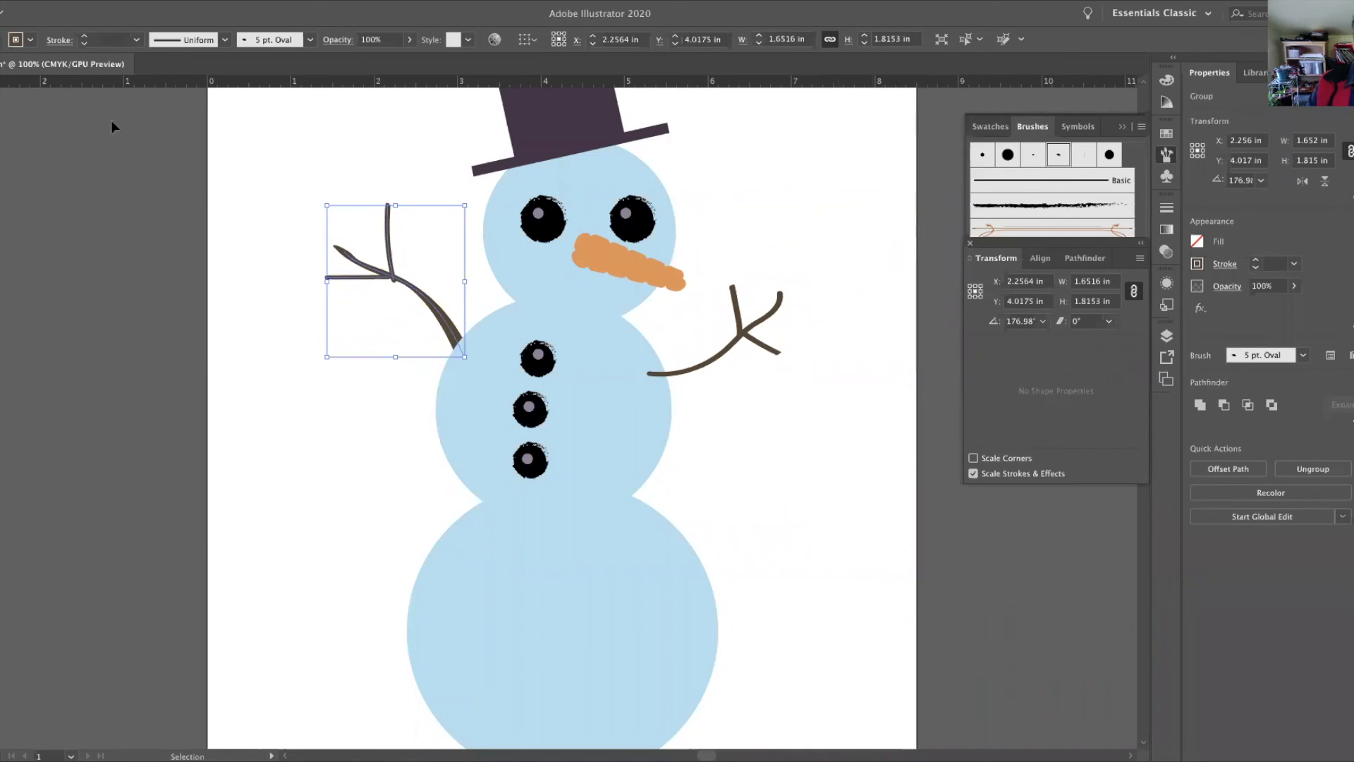
key(b)
key(v)
click(233, 170)
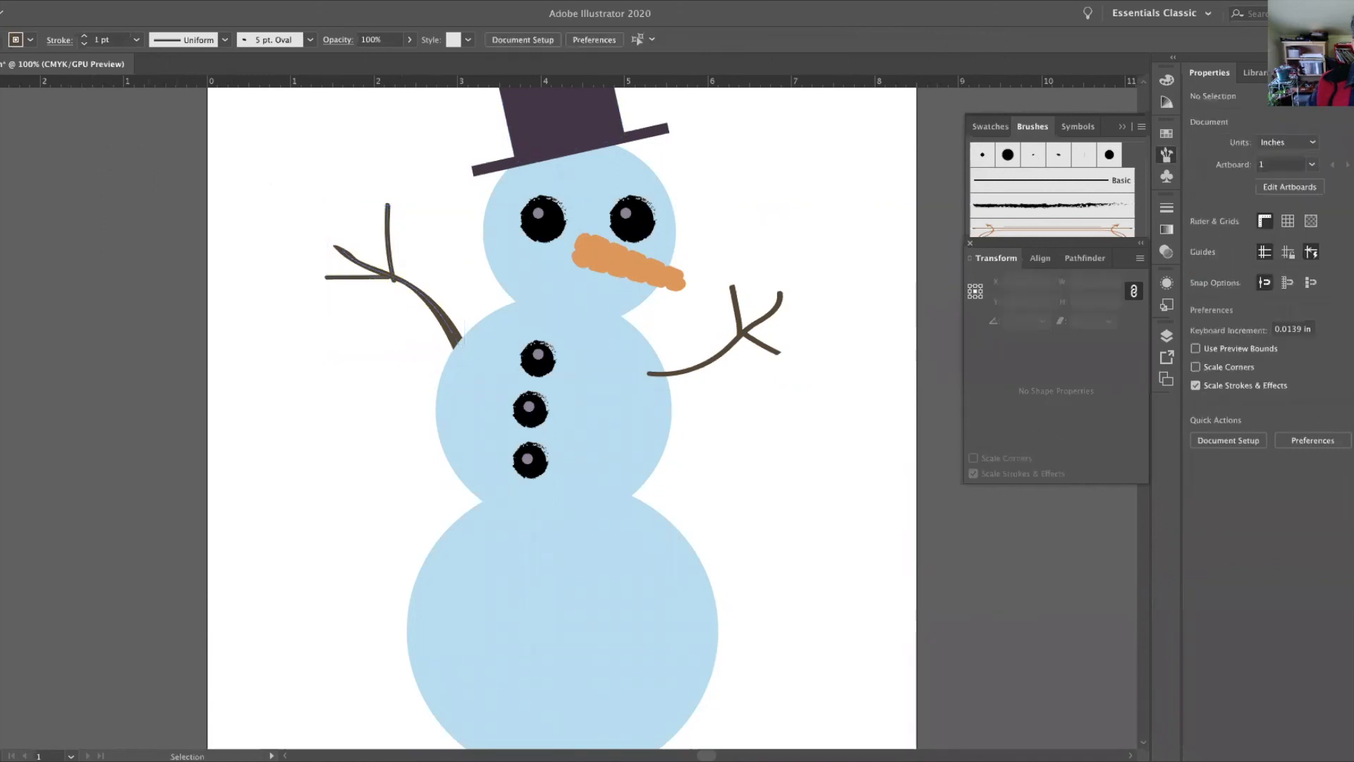
key(b)
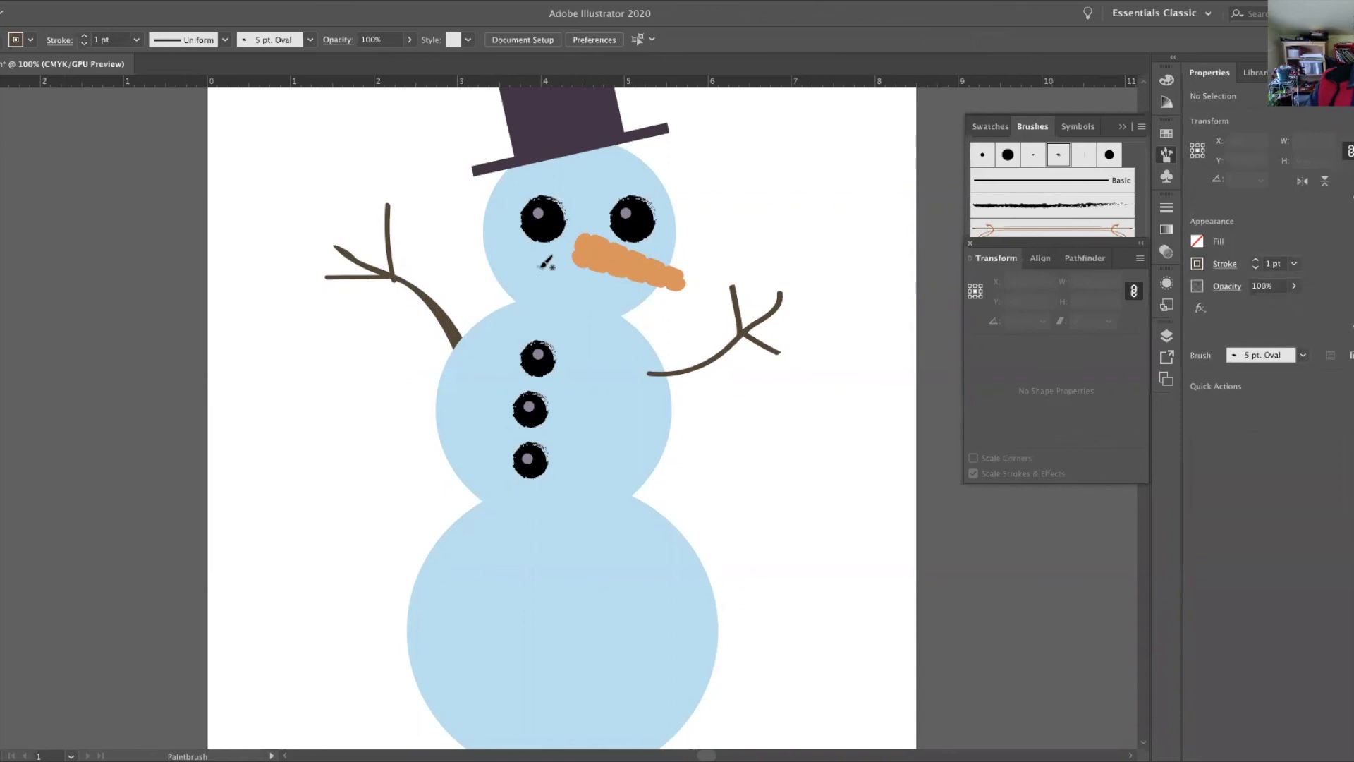
mouse_move(538, 263)
mouse_down()
mouse_move(575, 289)
mouse_move(600, 279)
mouse_up()
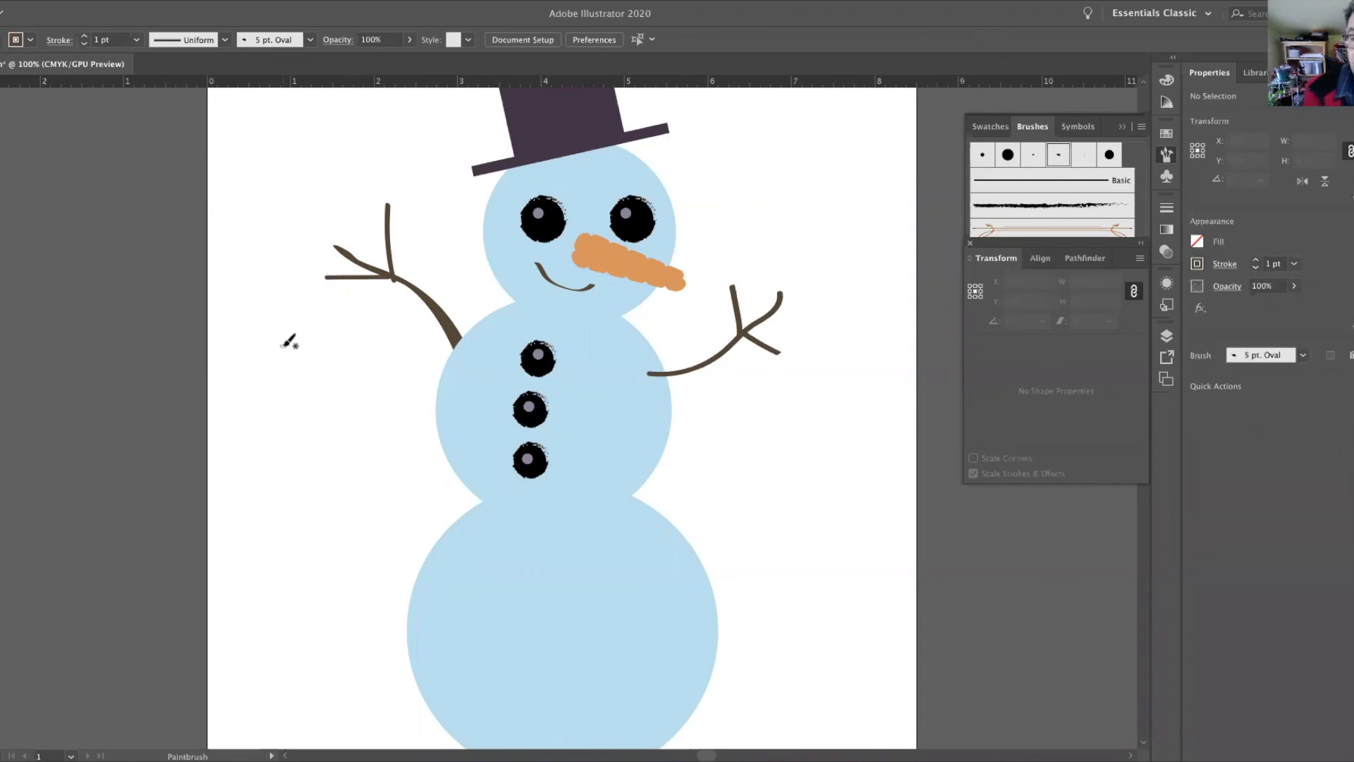
Draw a rectangle with fill 3D45D8, about 10.22 by 7.97 in, covering the upper artboard past its sides.
key(ctrl+=)
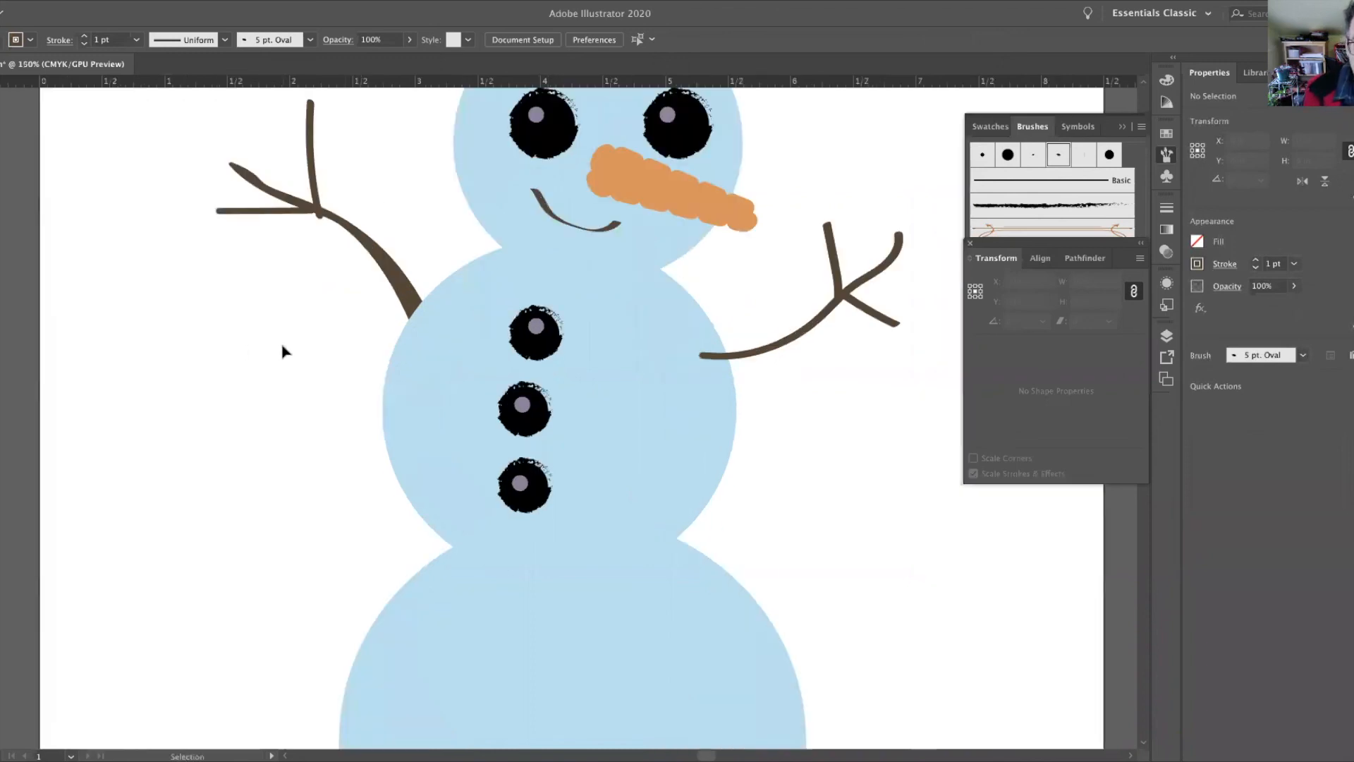
key(ctrl+minus)
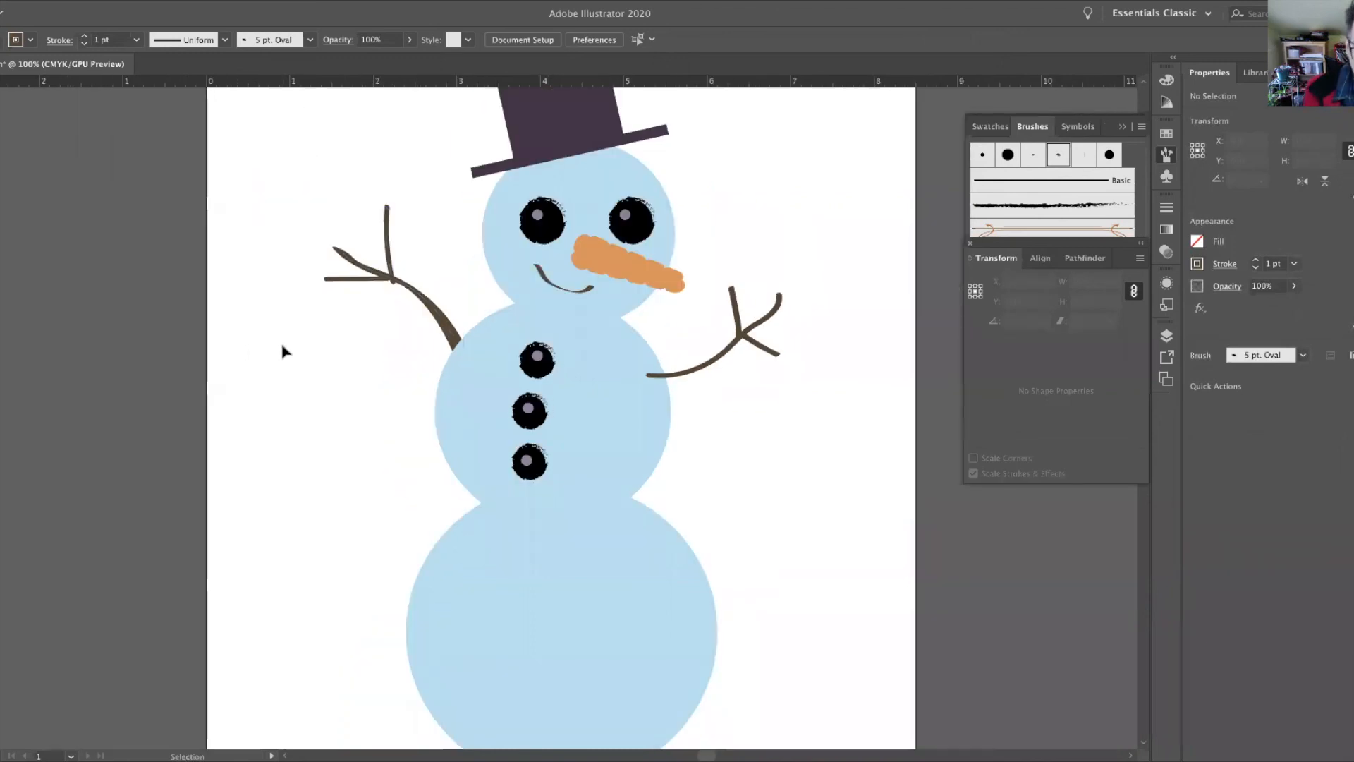
key(ctrl+0)
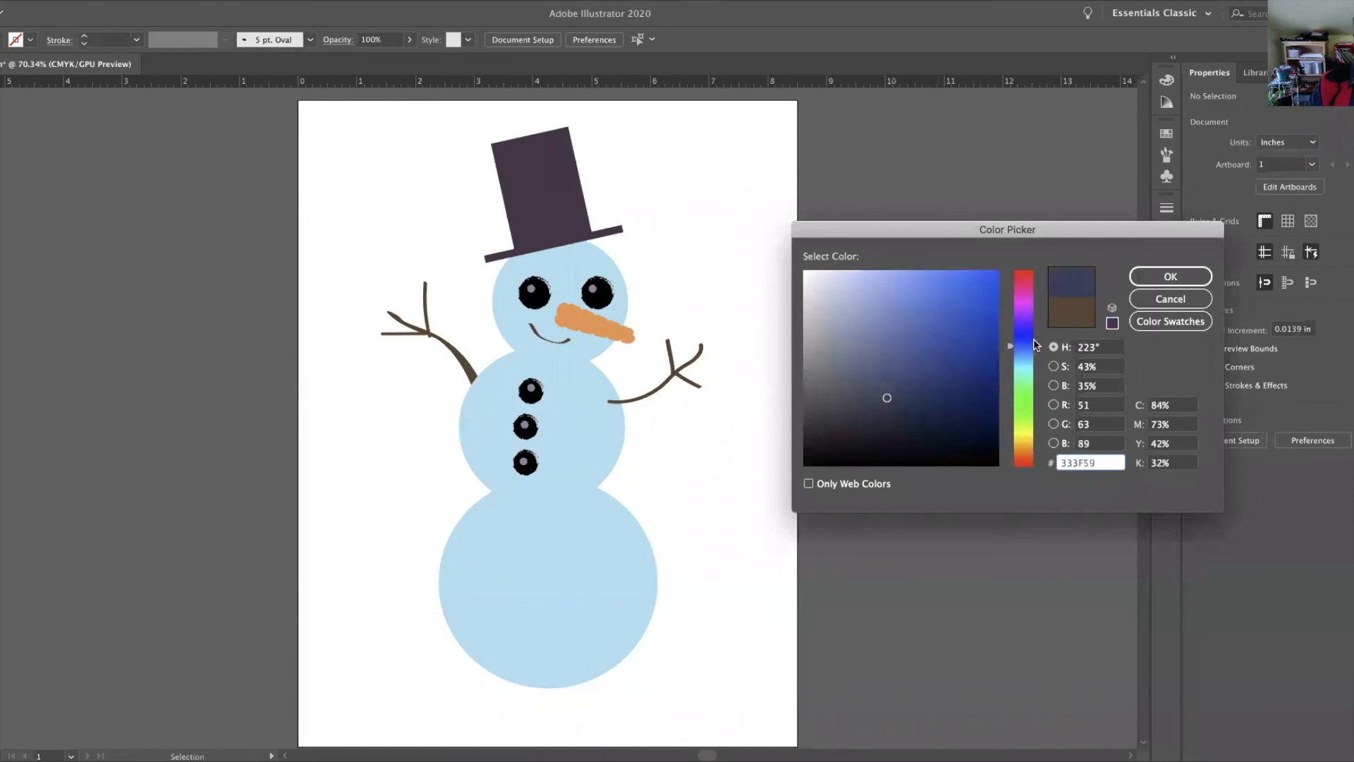
click(1032, 340)
drag(1027, 338, 946, 299)
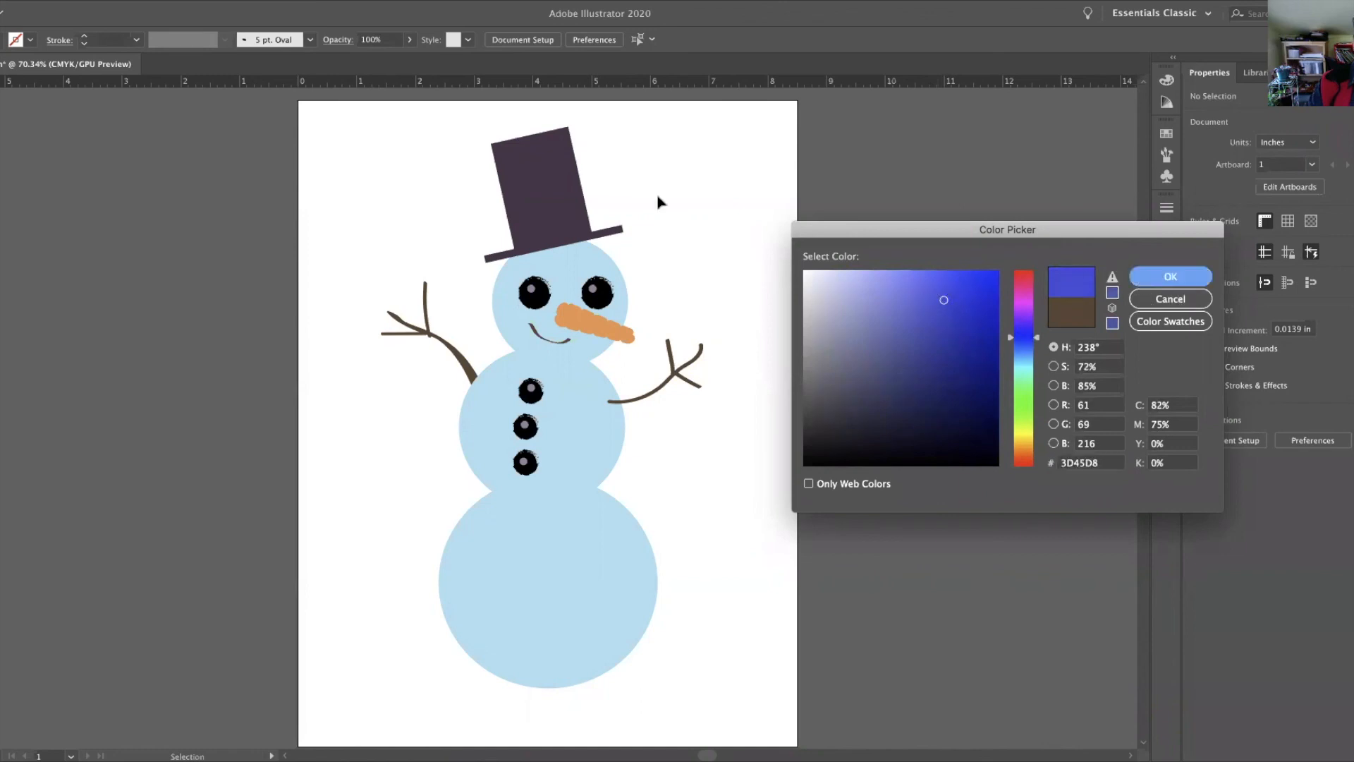
key(Return)
key(m)
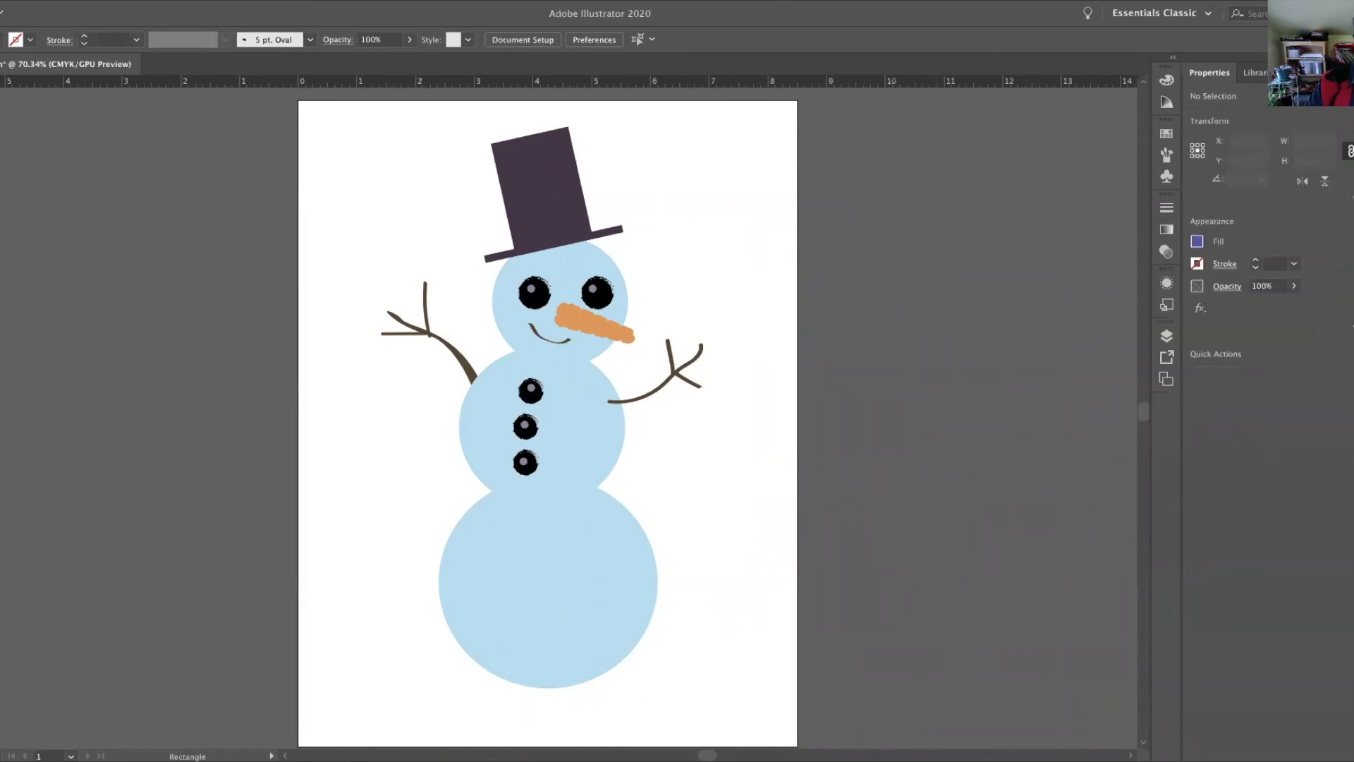
drag(268, 89, 869, 557)
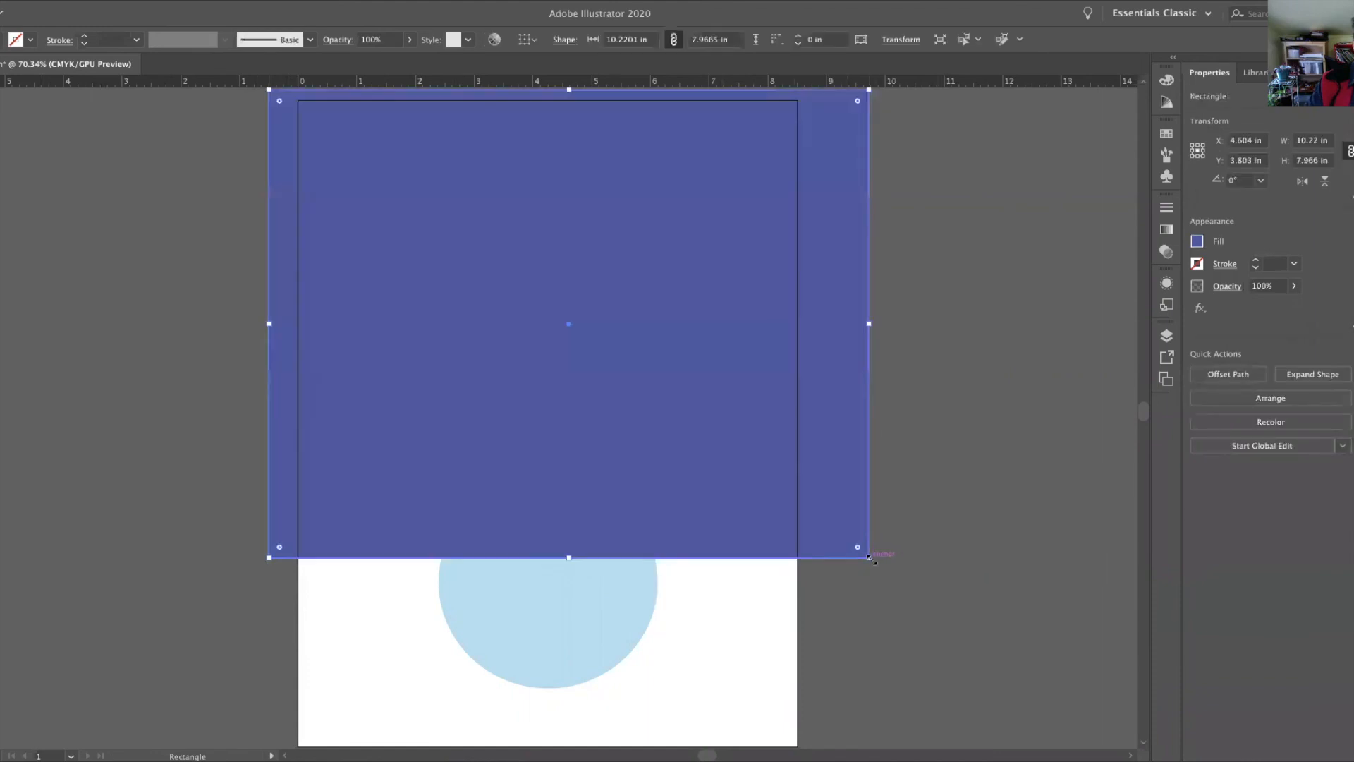
Send the blue rectangle behind the snowman and raise its lower edge to make it about 6.53 in high.
key(v)
click(77, 0)
mouse_move(88, 18)
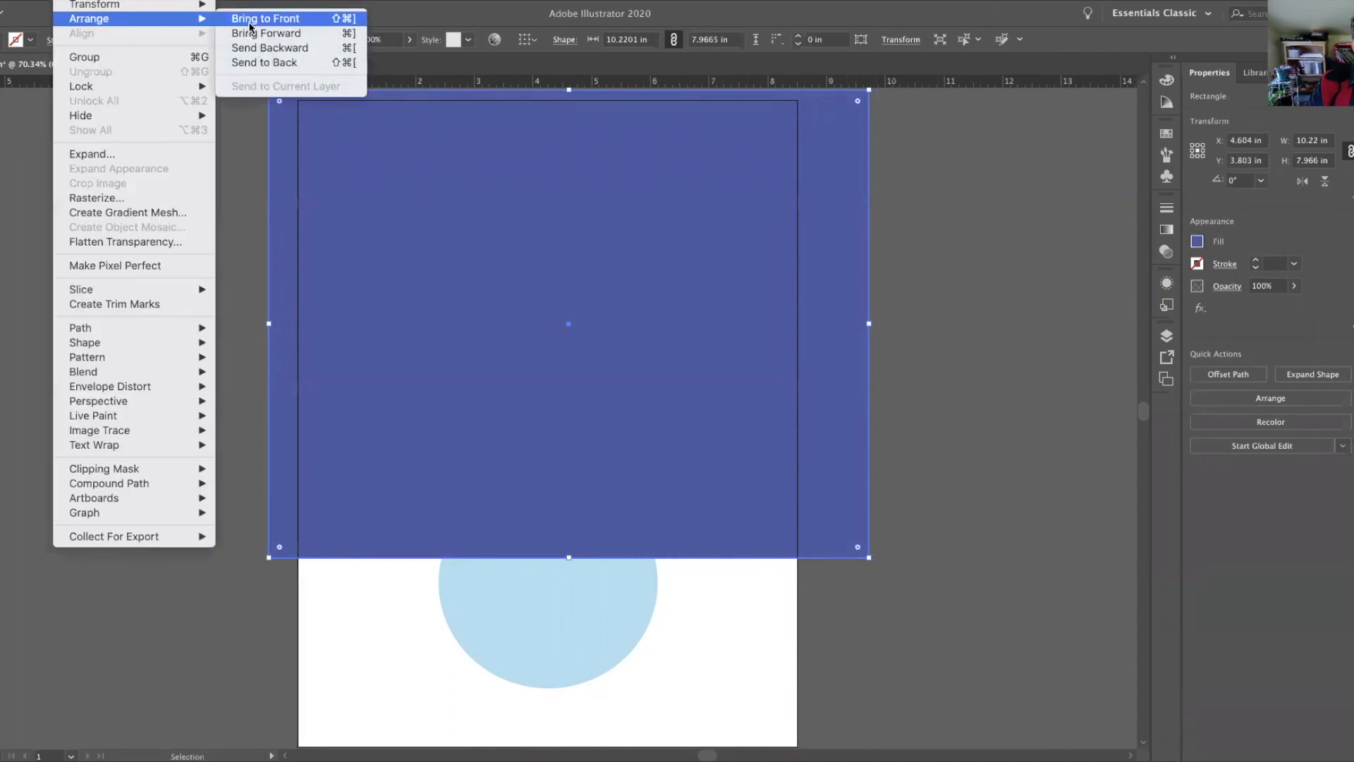
click(254, 63)
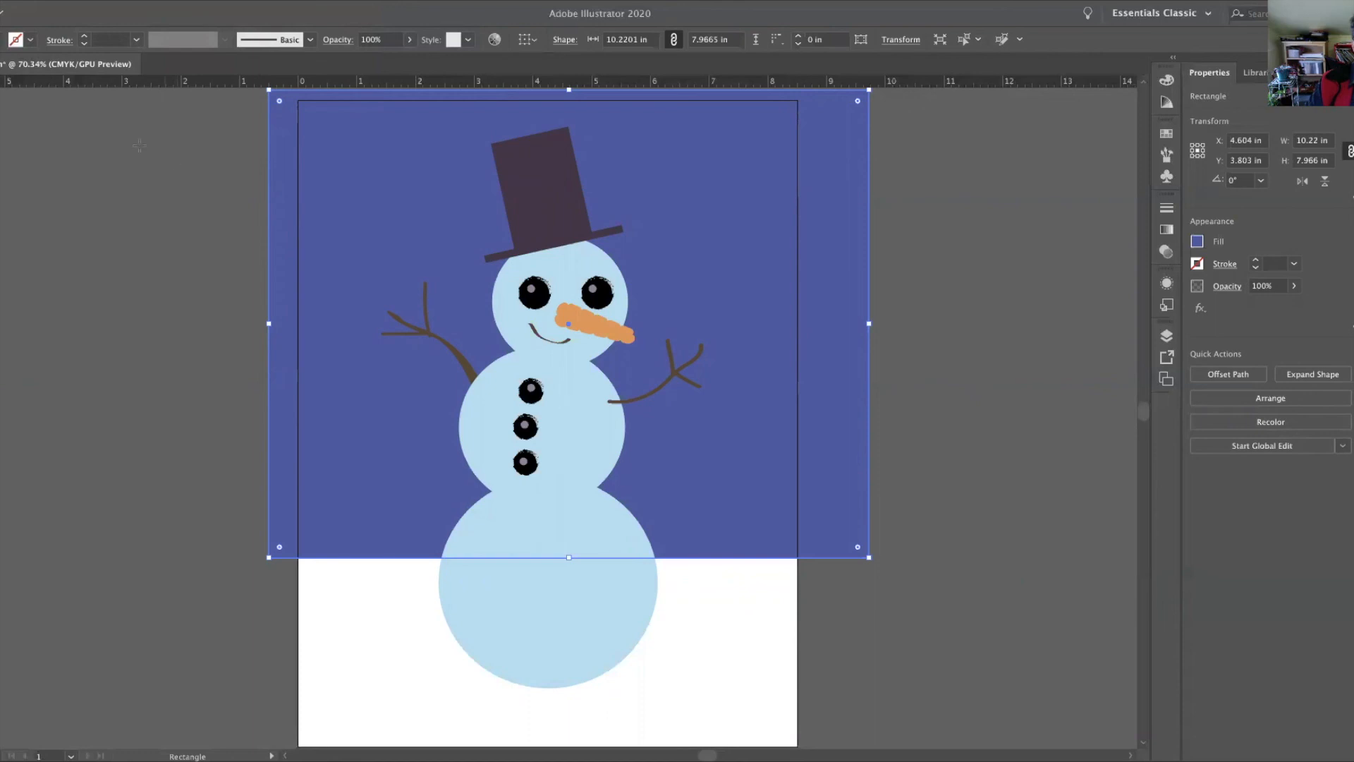
drag(568, 557, 566, 507)
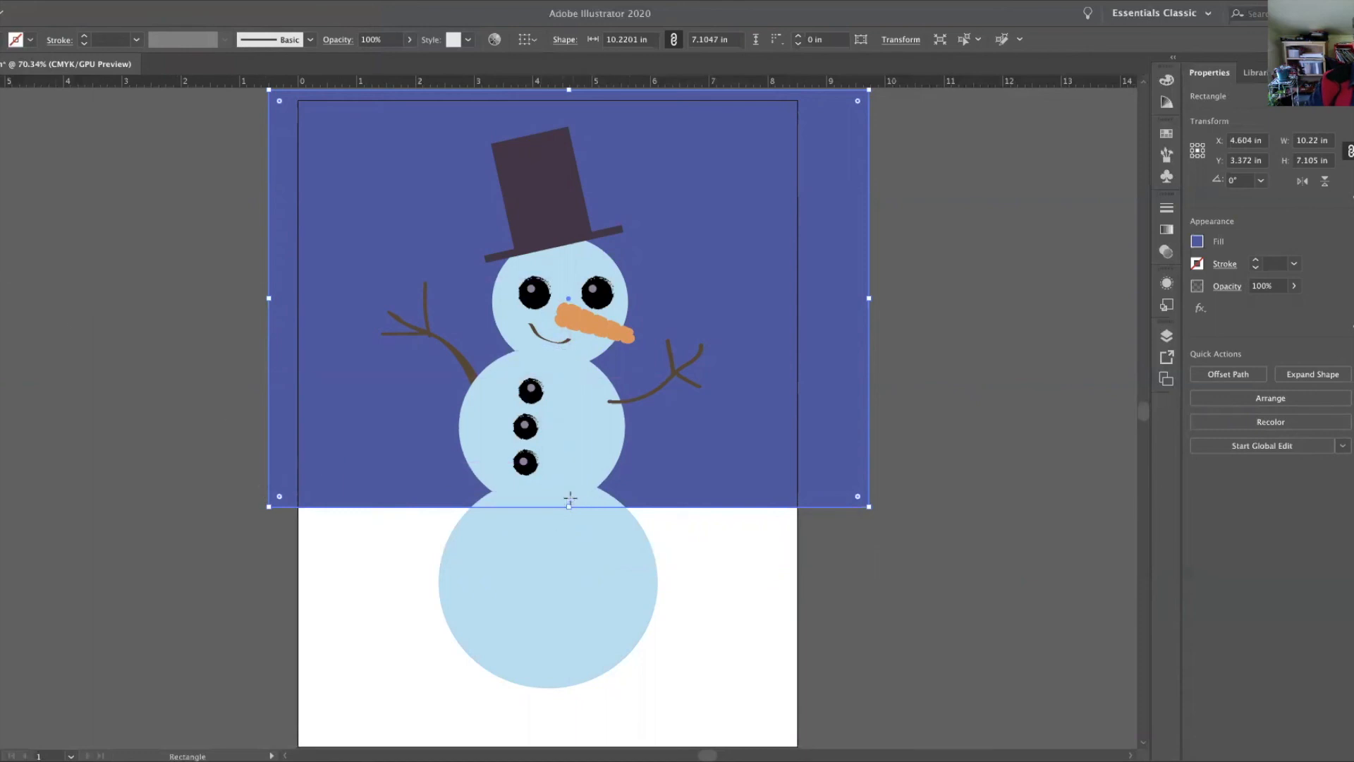
drag(568, 506, 568, 473)
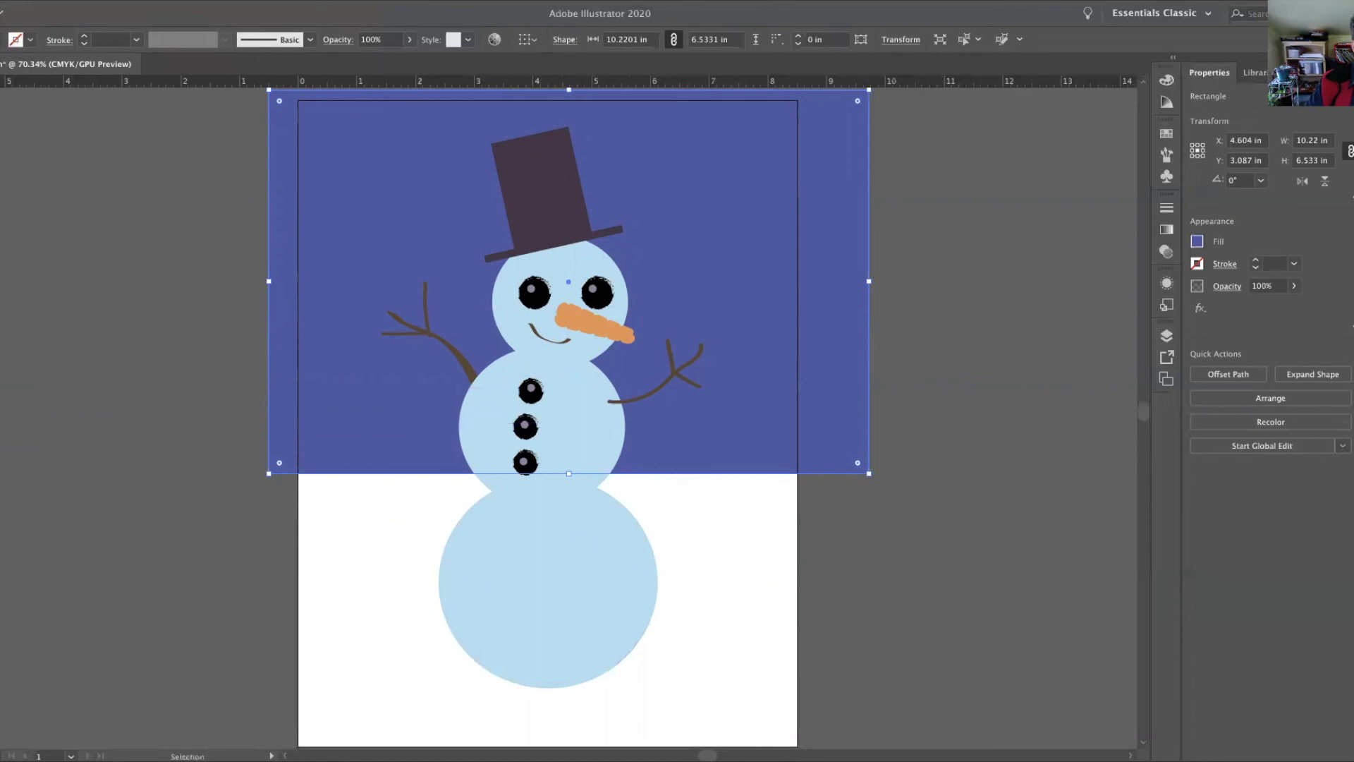
Draw a horizontal strip with fill 1F78C1, about 10.88 by 1.05 in, over the lower edge of the blue background.
click(98, 162)
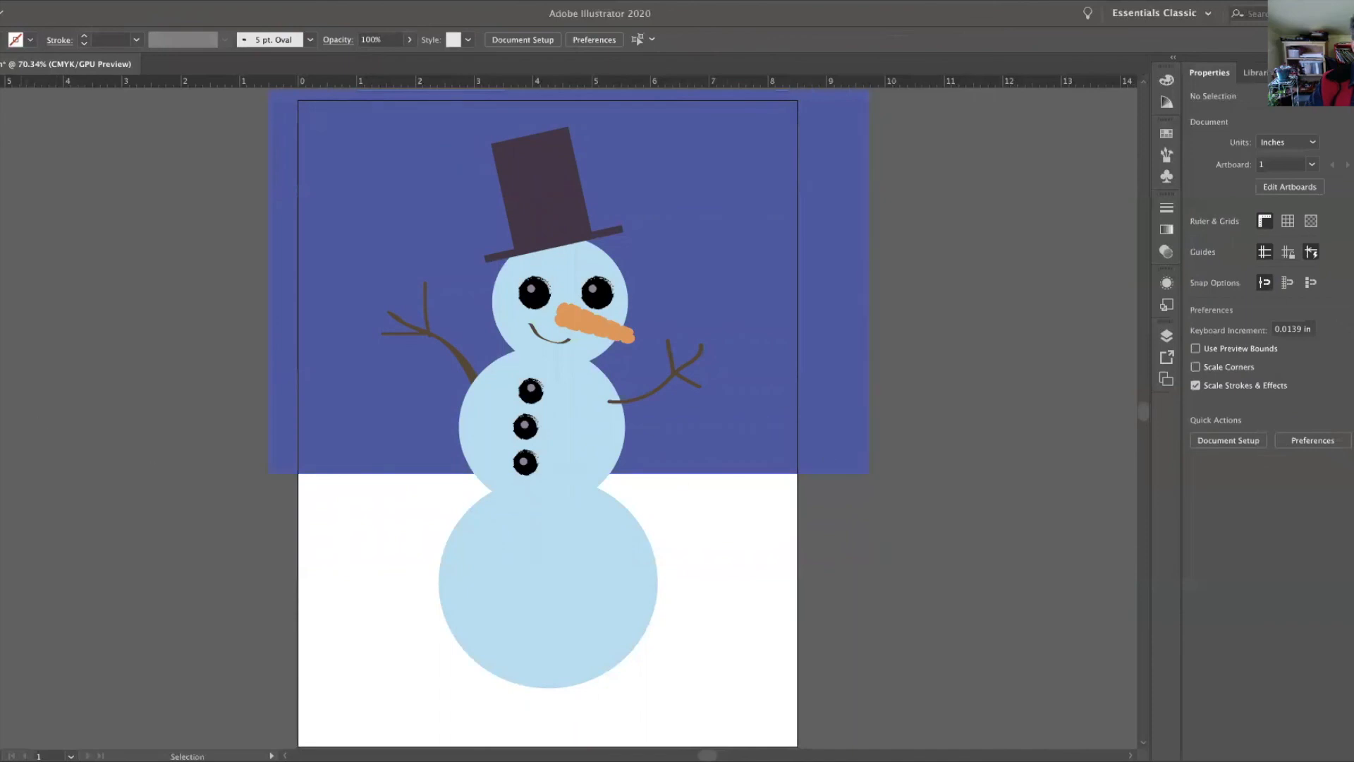
double_click(2, 395)
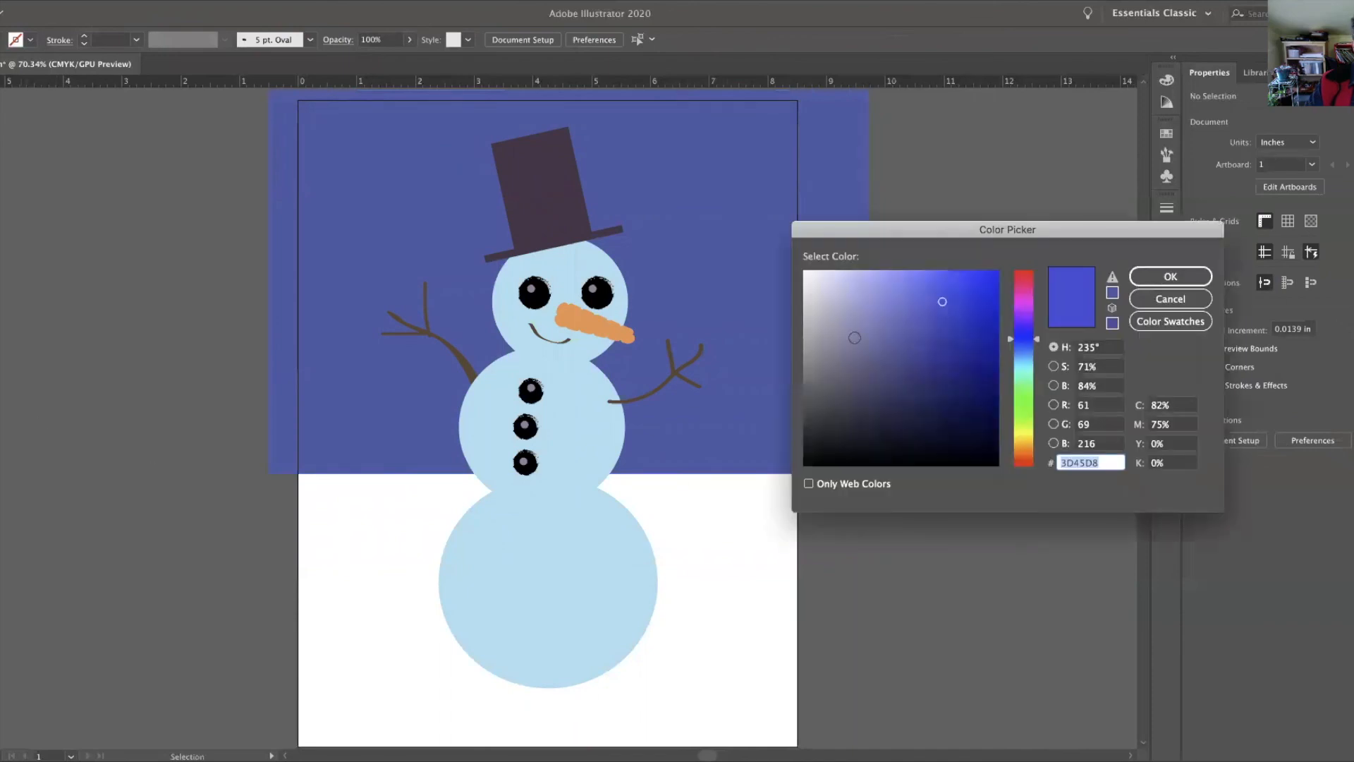
click(1037, 352)
drag(984, 323, 969, 317)
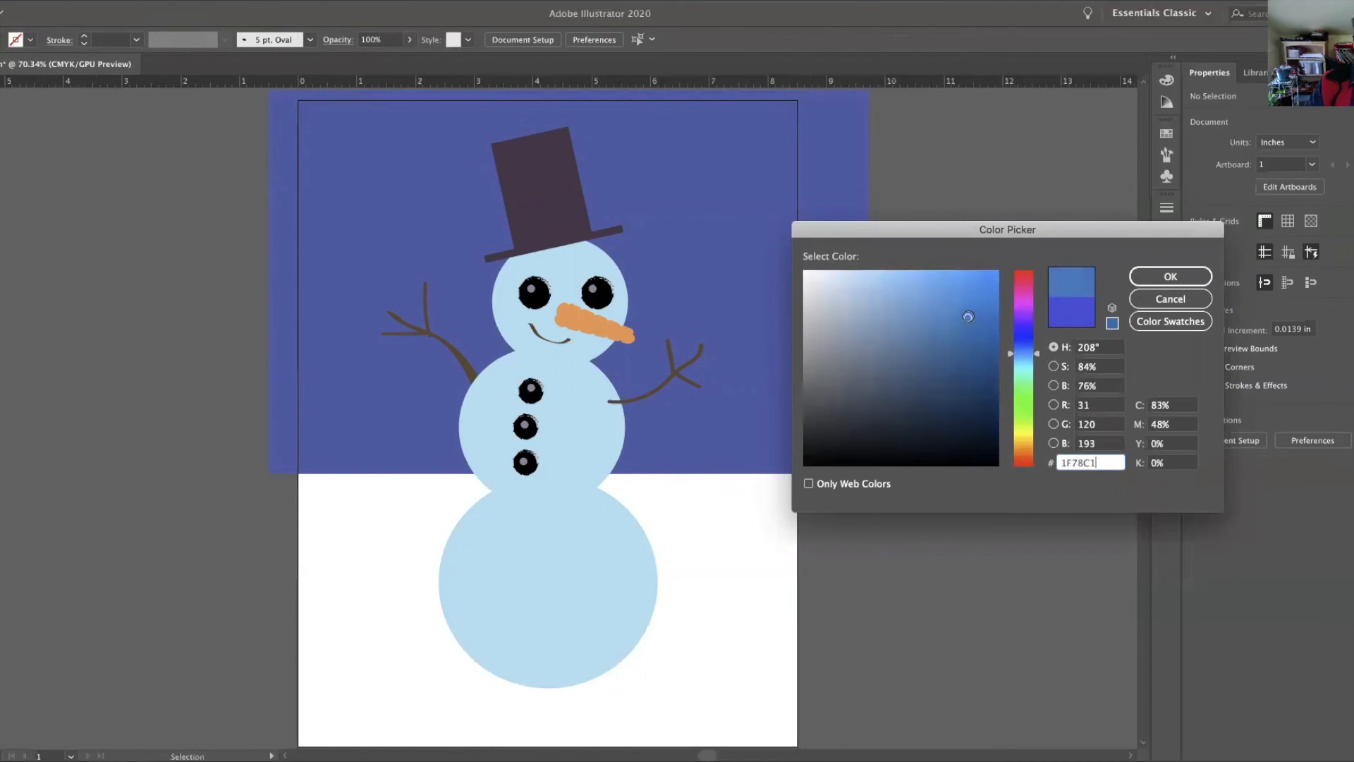
click(1171, 276)
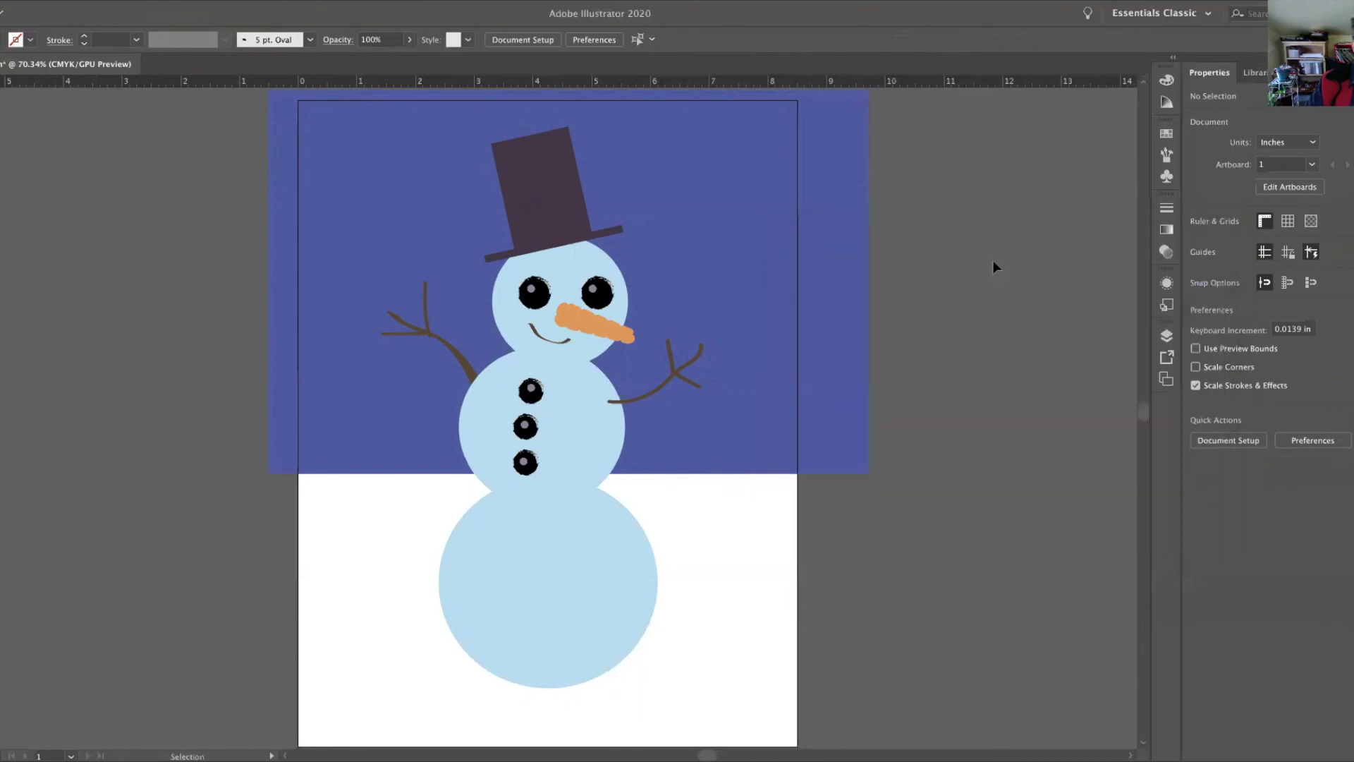
key(m)
drag(248, 426, 888, 489)
Arrange the lighter blue strip behind the snowman but one level in front of the dark blue rectangle, then deselect it.
key(v)
click(159, 1)
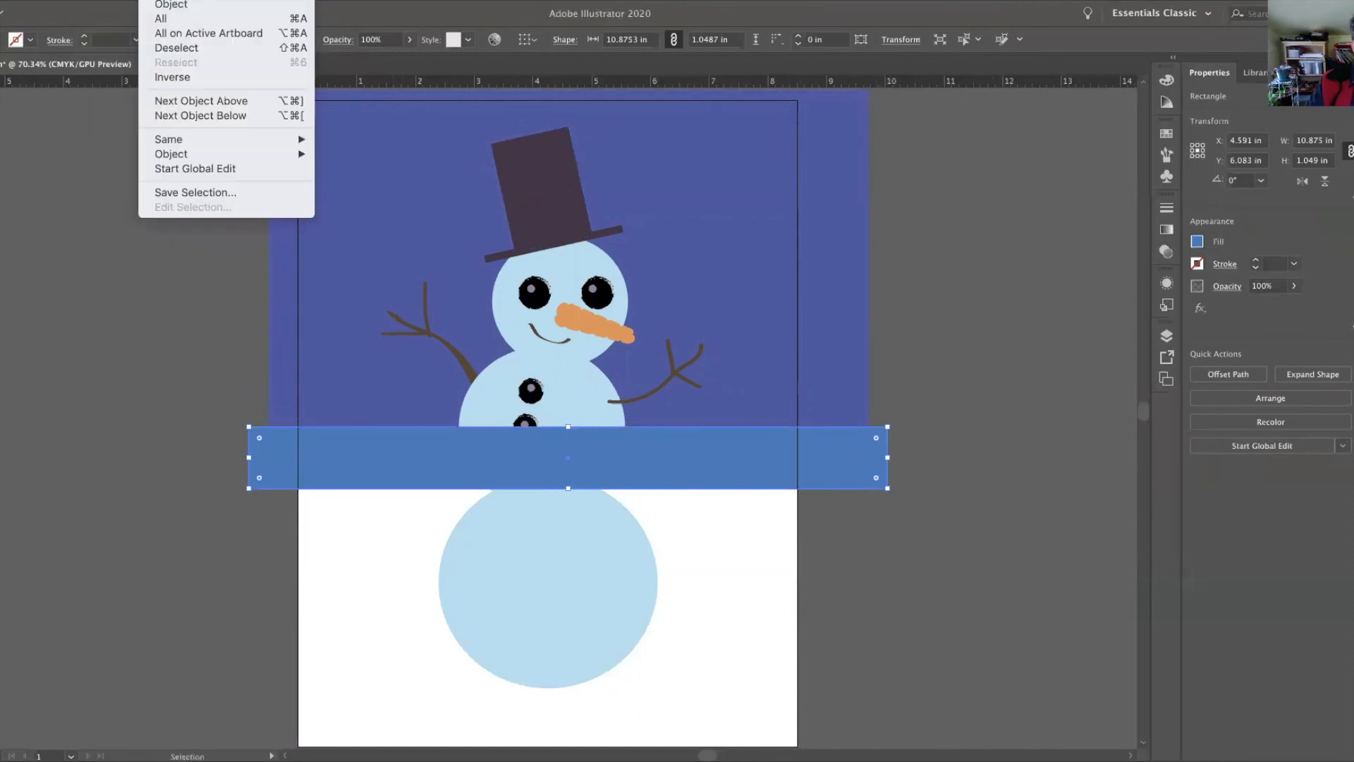
mouse_move(155, 22)
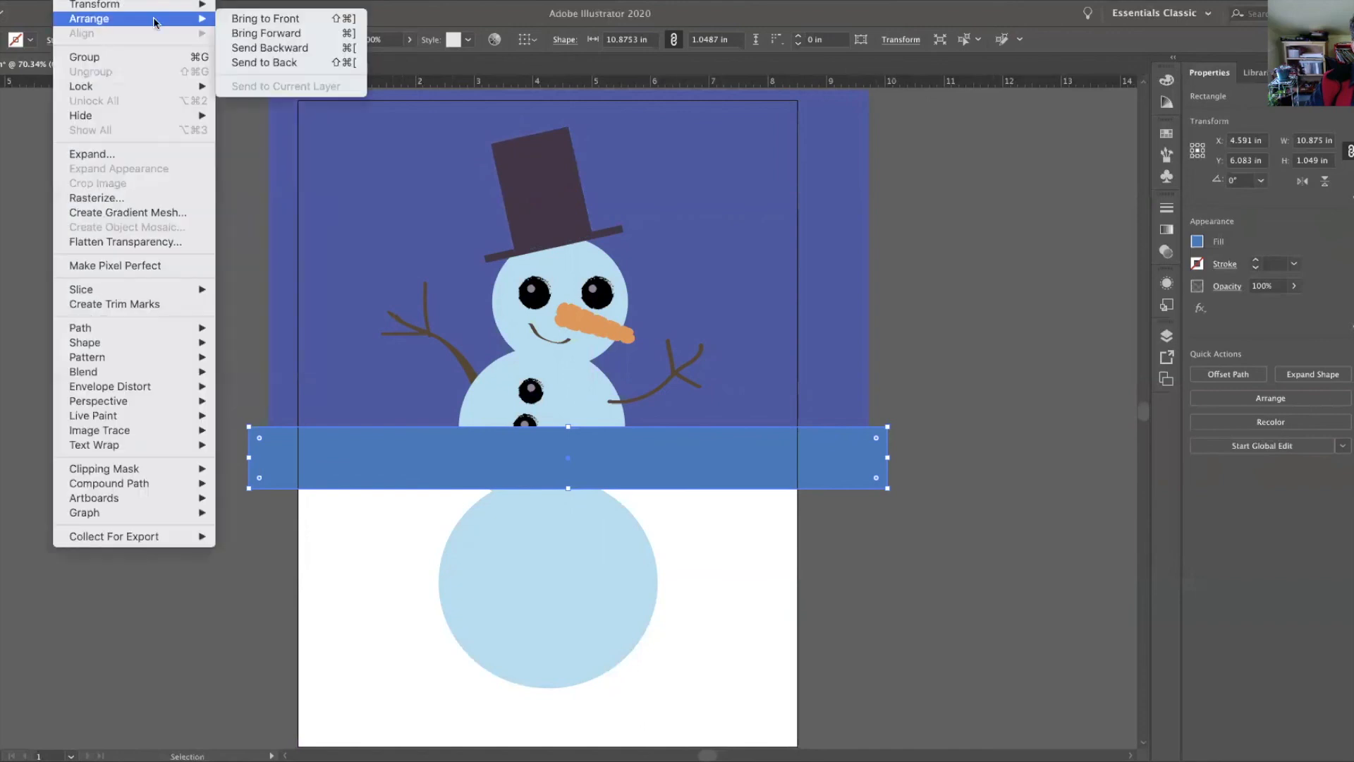
click(249, 62)
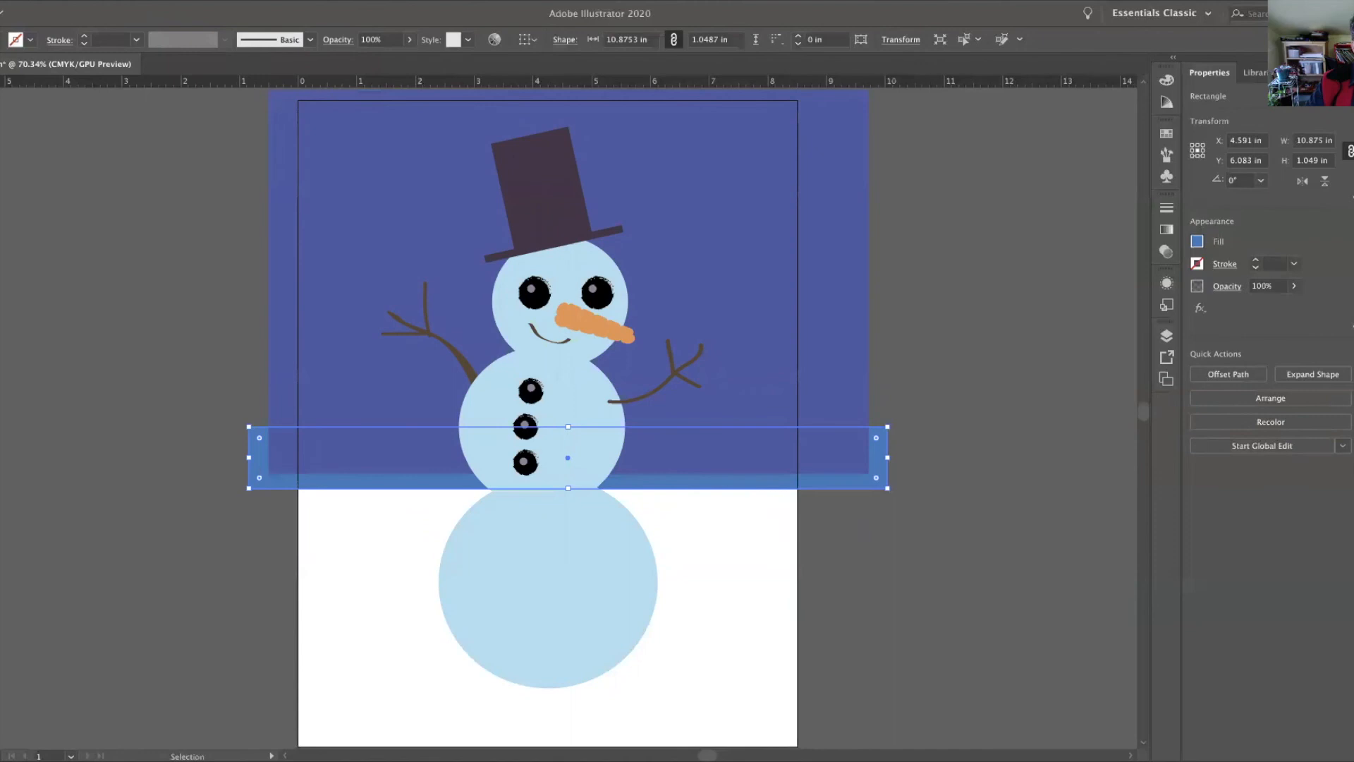
click(74, 1)
mouse_move(194, 22)
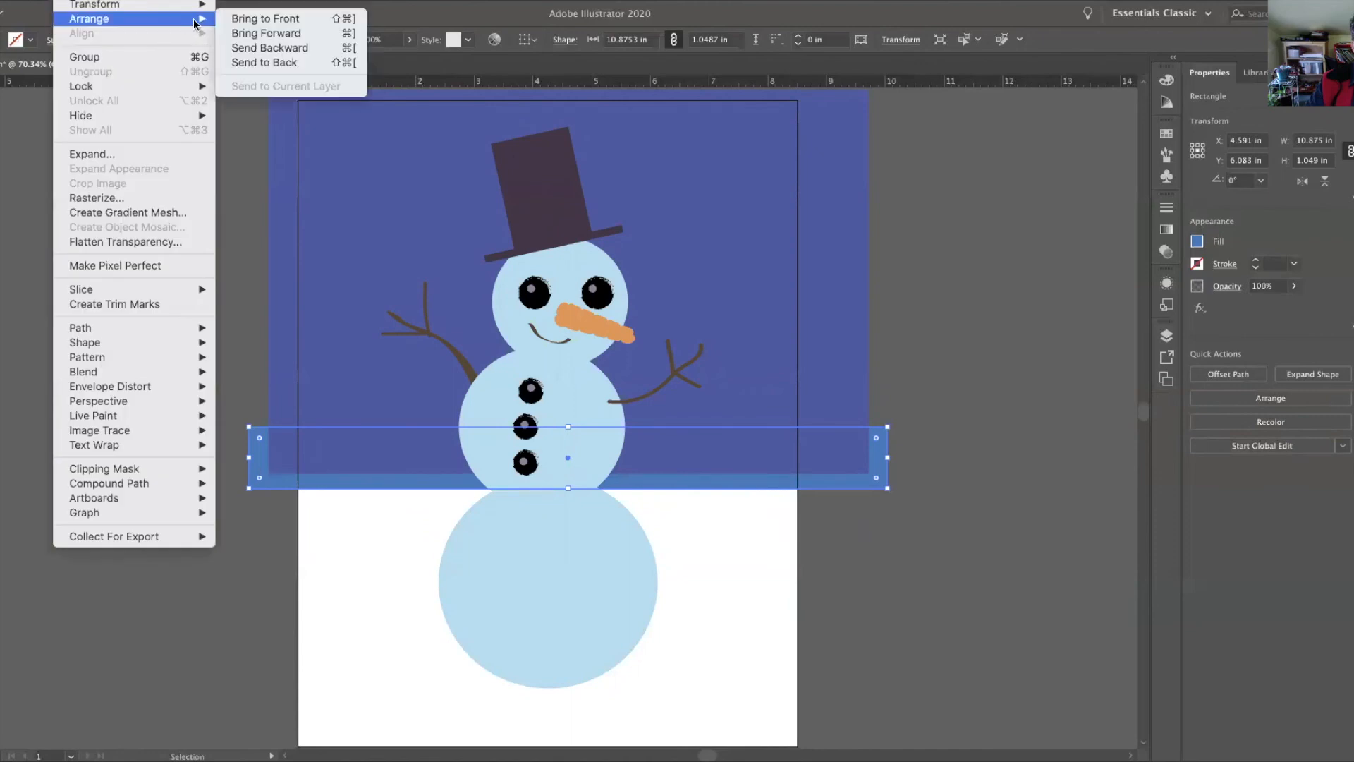
click(233, 33)
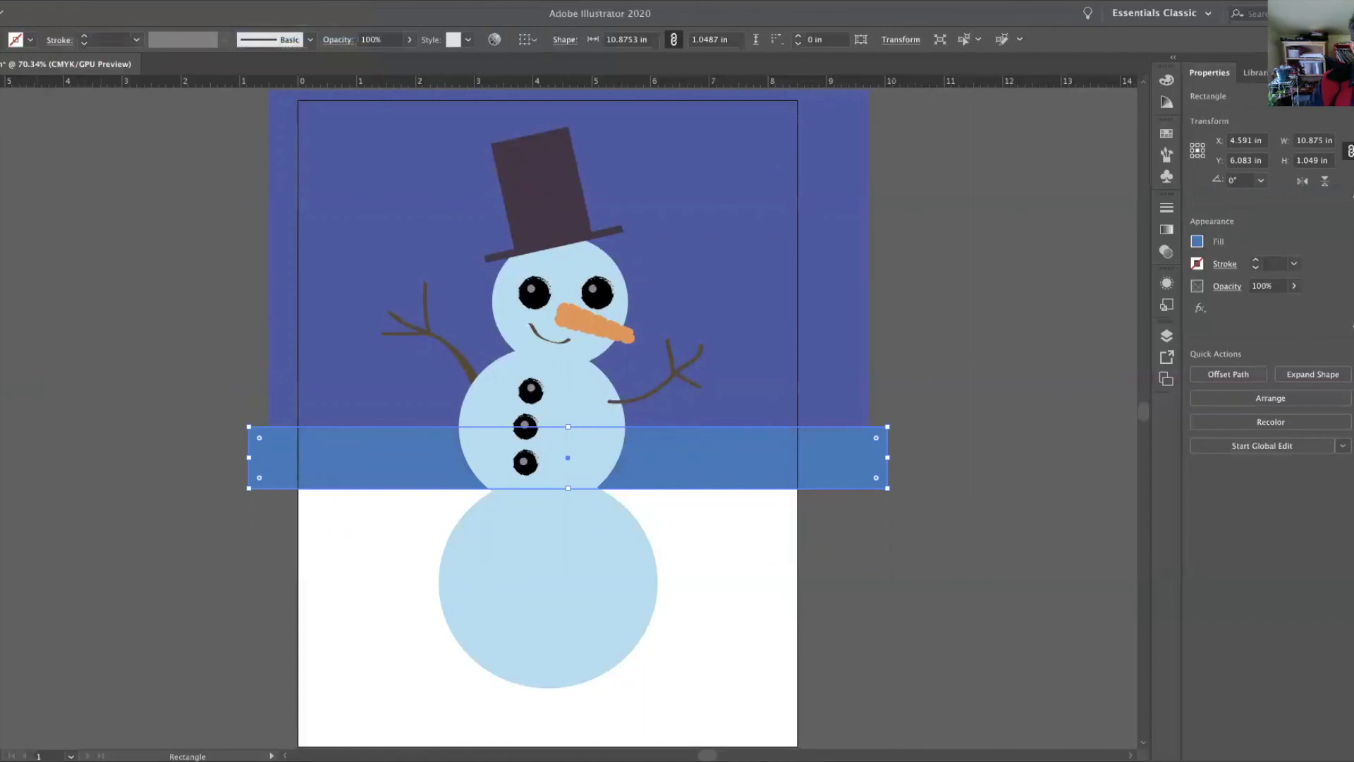
click(0, 160)
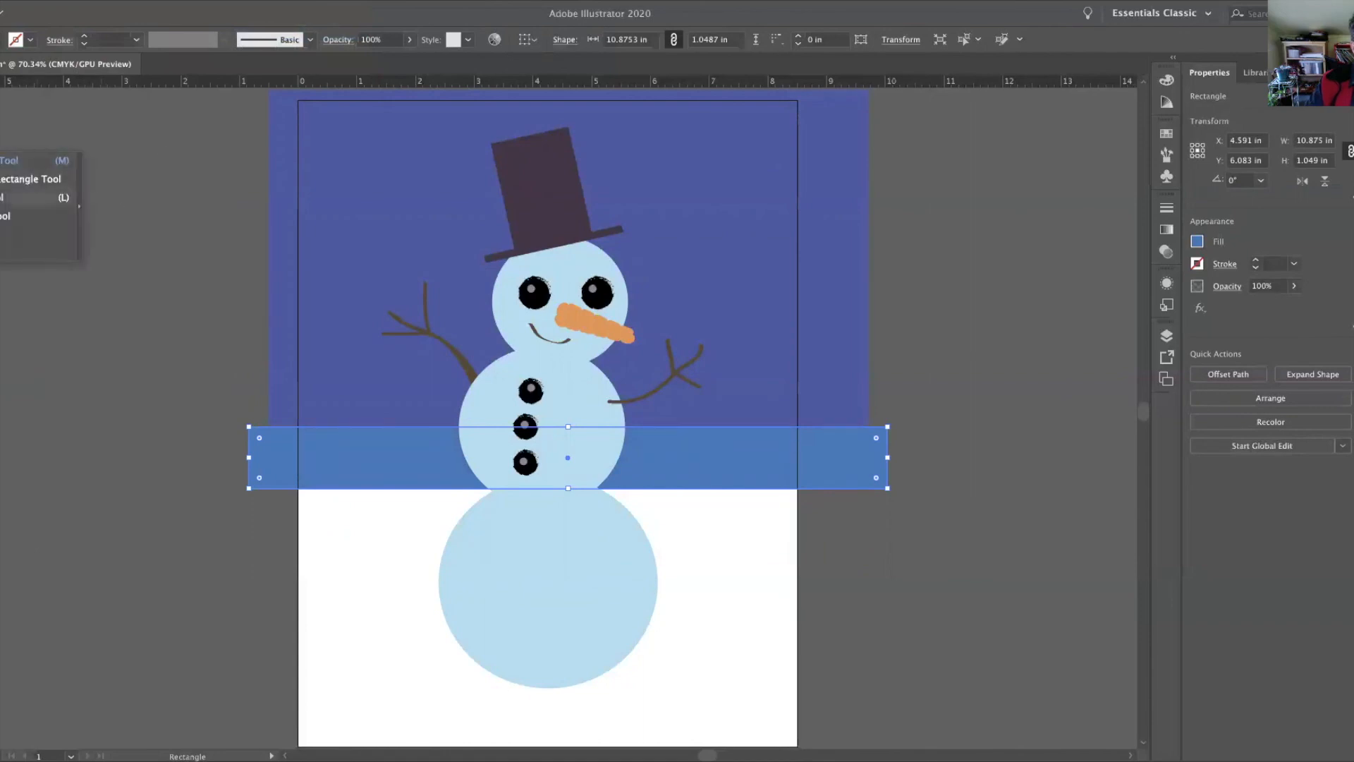
key(v)
click(341, 551)
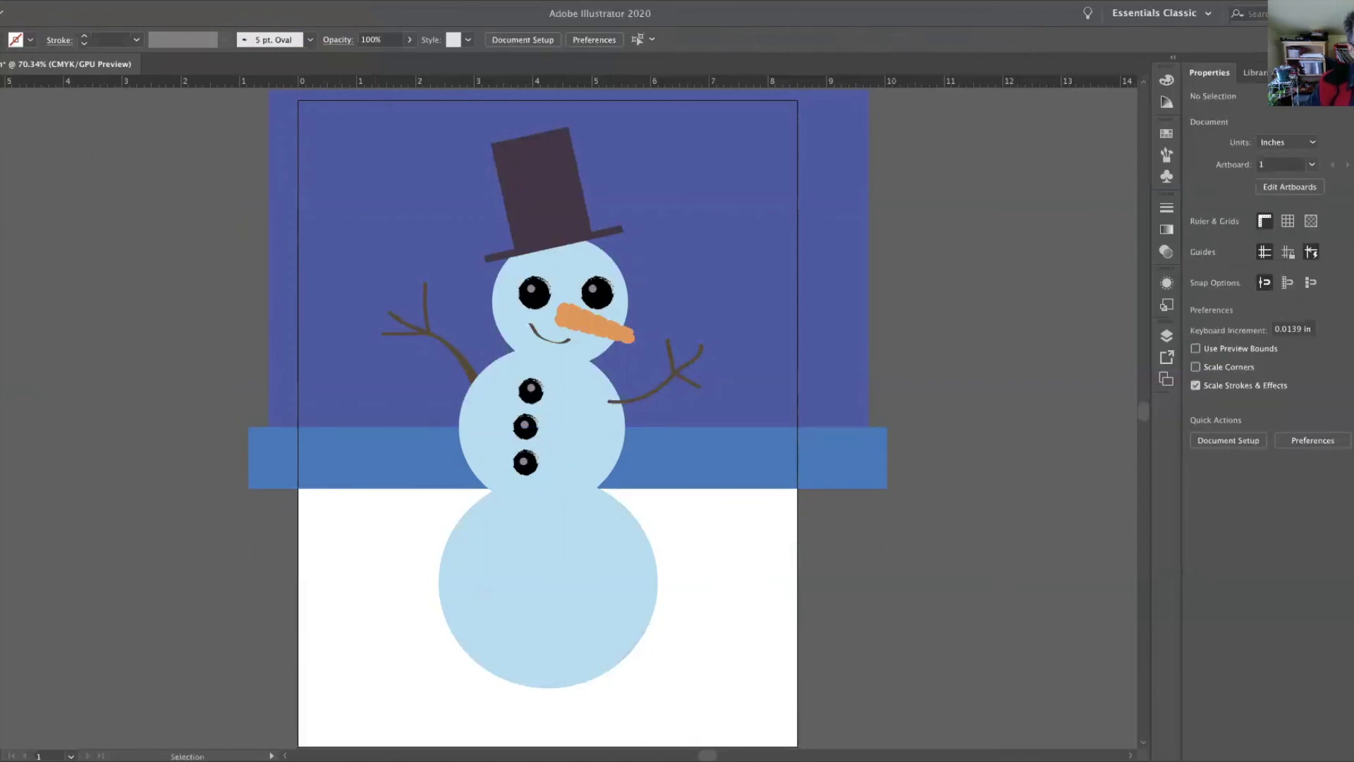
Draw three overlapping flat blue ellipses beside and across the lowest body circle, the first about 1.55 by 0.45 in, the last about 2.85 by 0.41 in.
key(l)
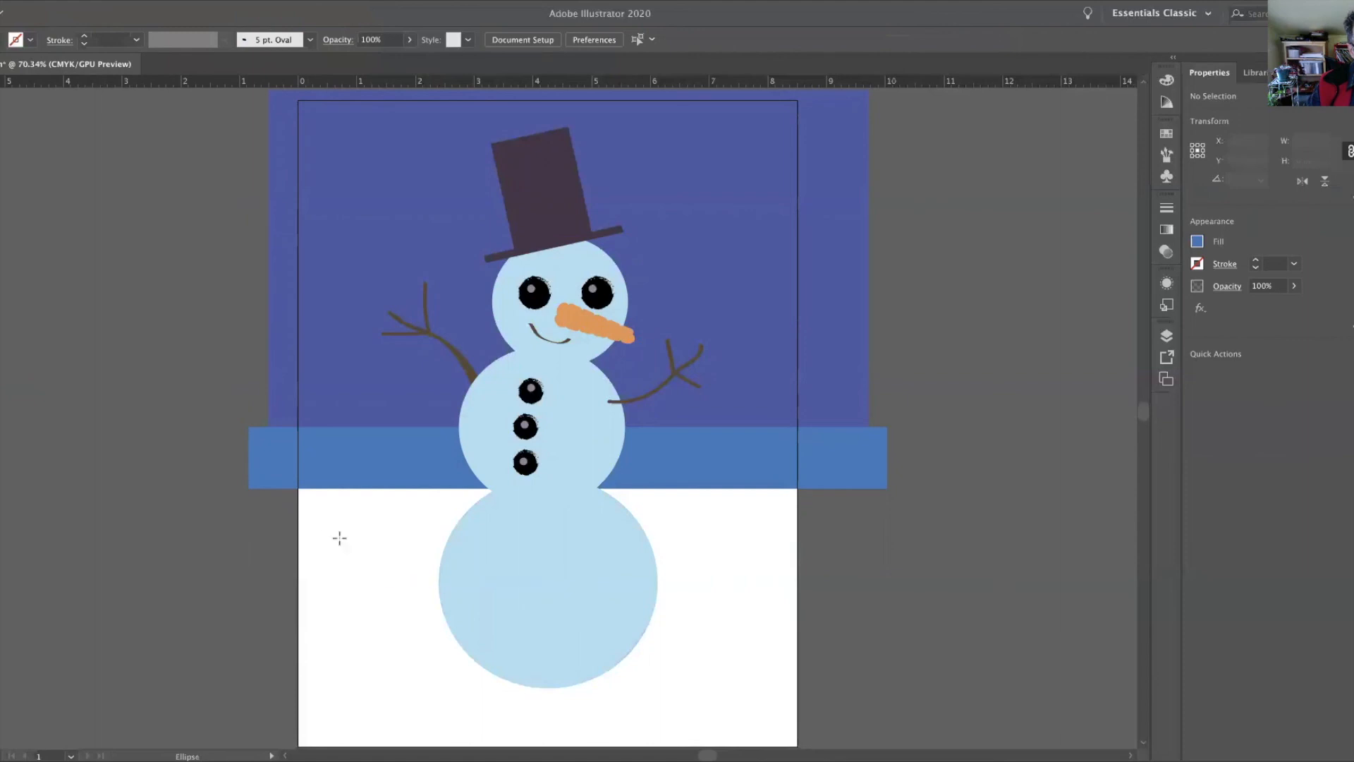
drag(330, 533, 421, 560)
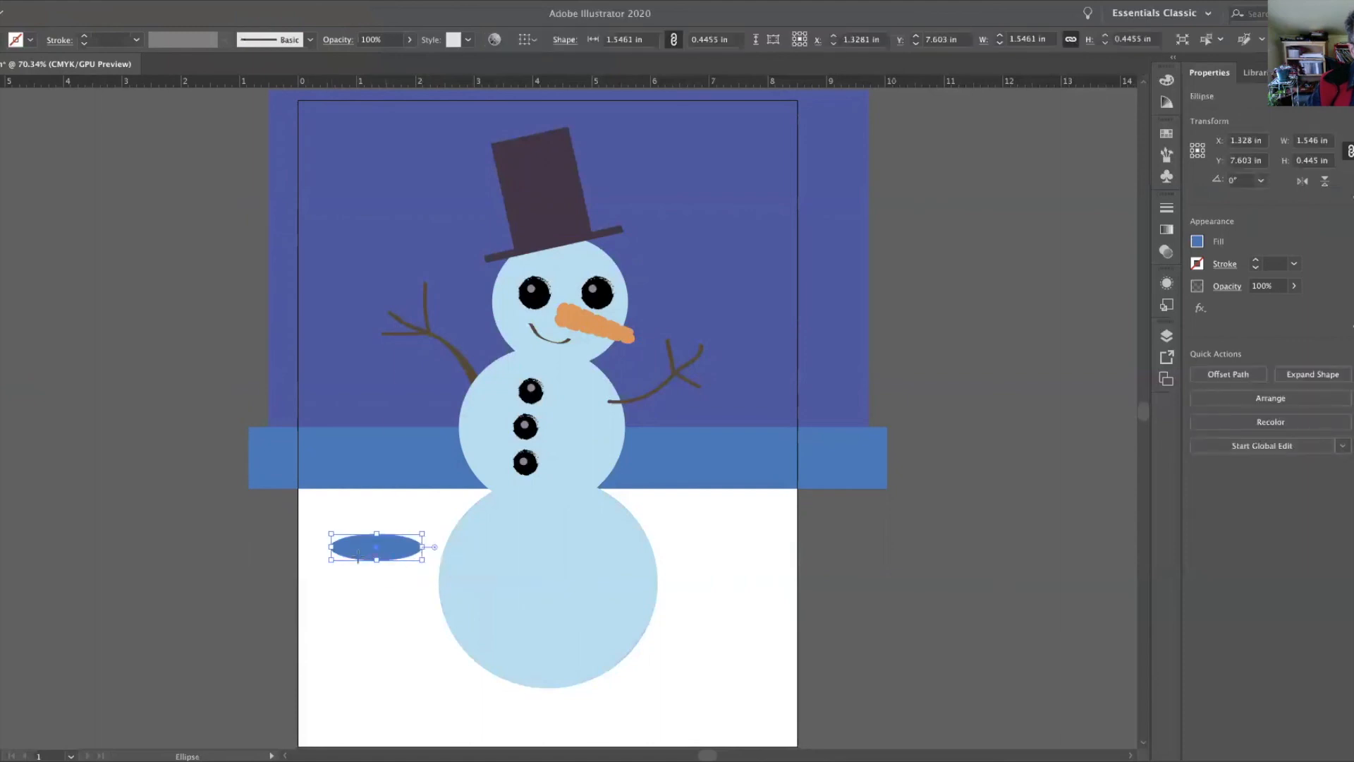
drag(355, 573, 480, 554)
drag(382, 578, 550, 563)
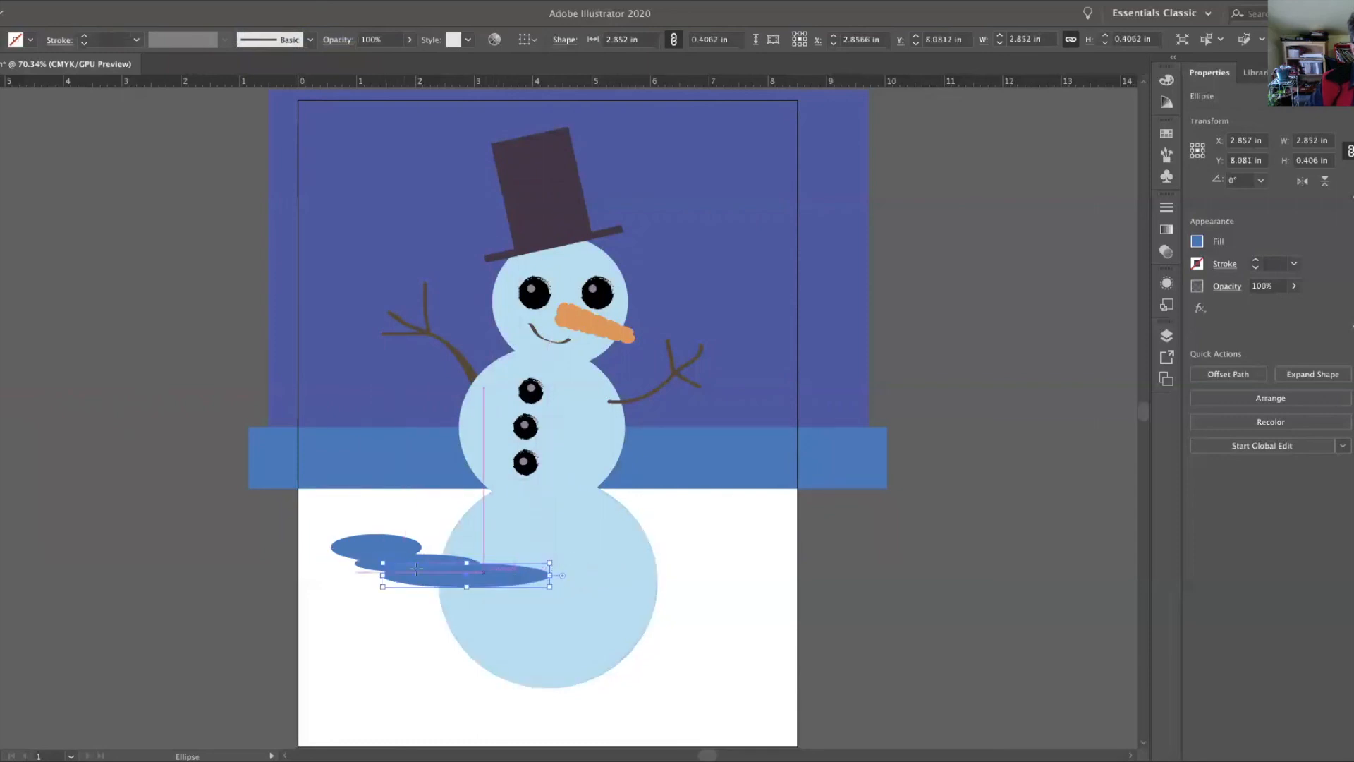
key(v)
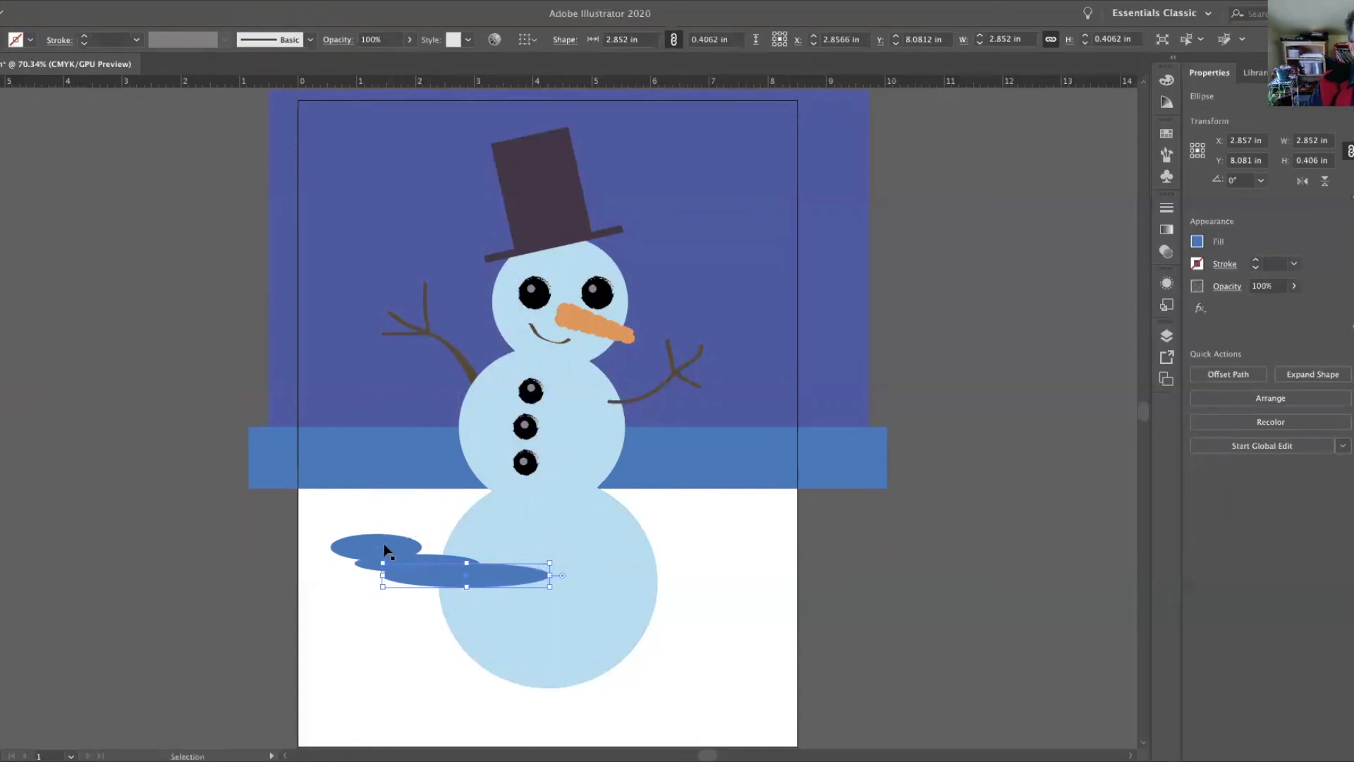
Enlarge the three blue ellipses together to about 4.06 by 1.14 in and group them.
click(354, 527)
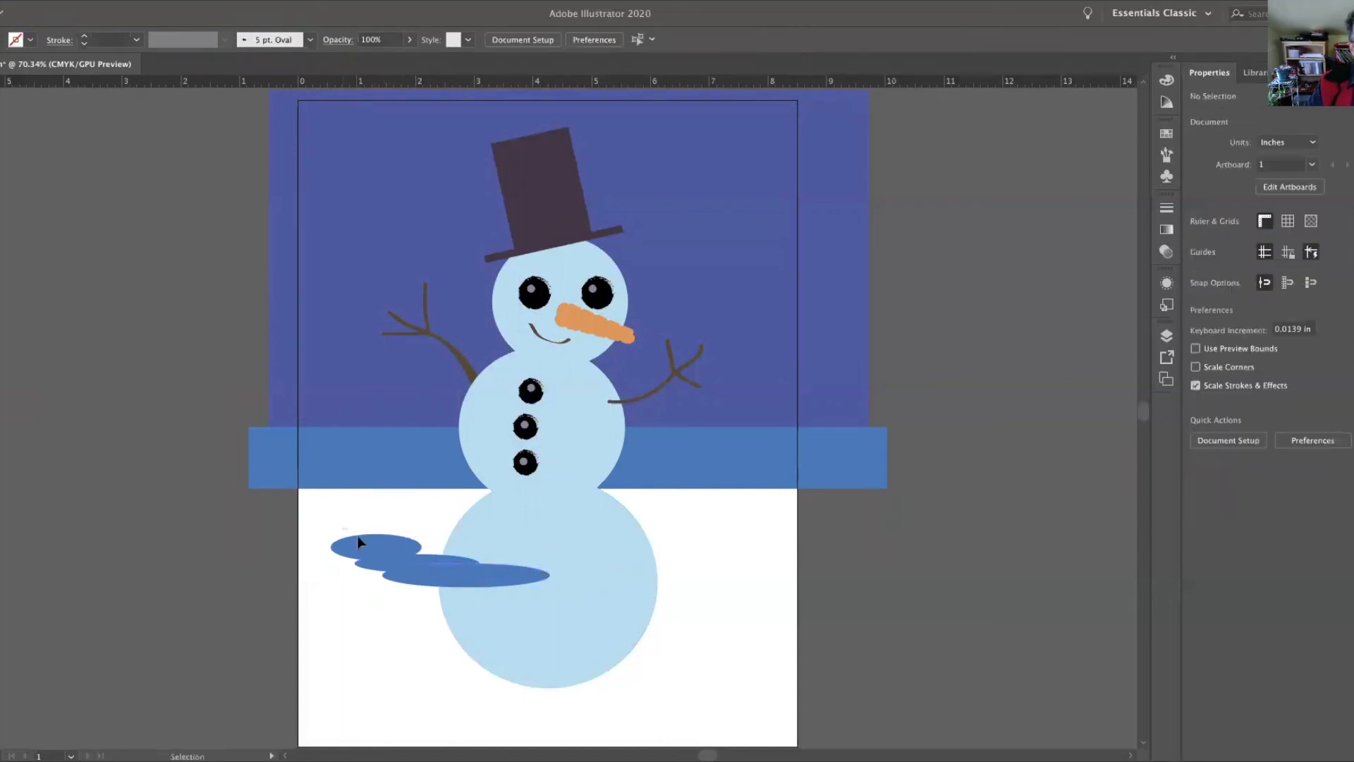
click(535, 608)
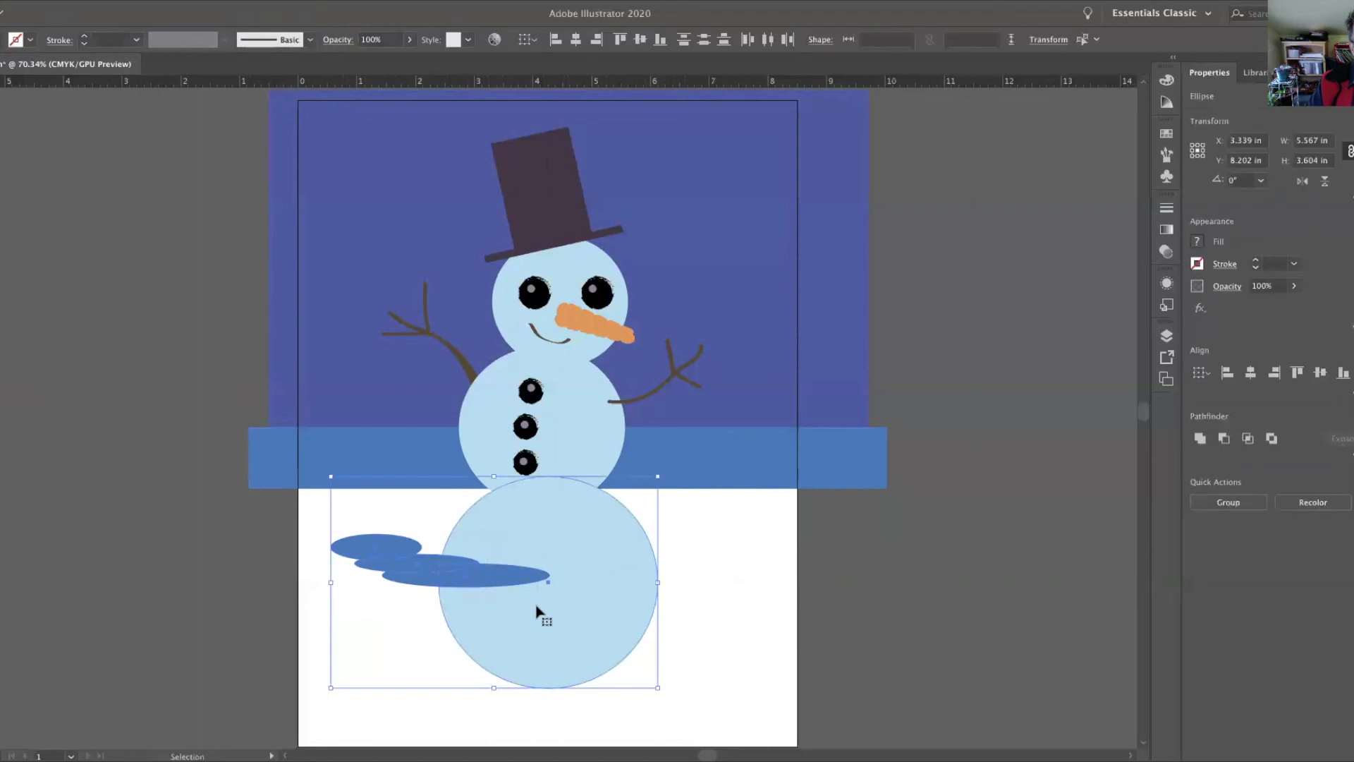
shift+click(596, 596)
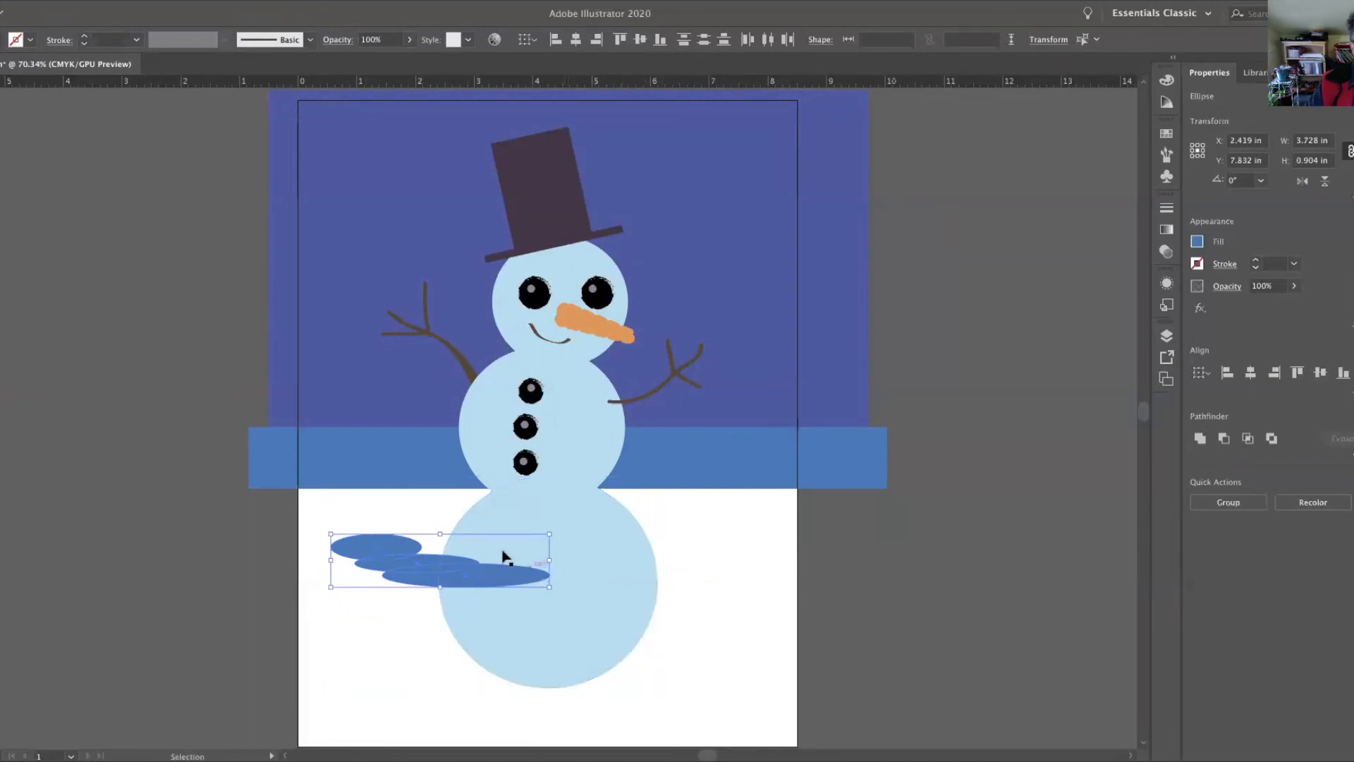
drag(329, 586, 311, 601)
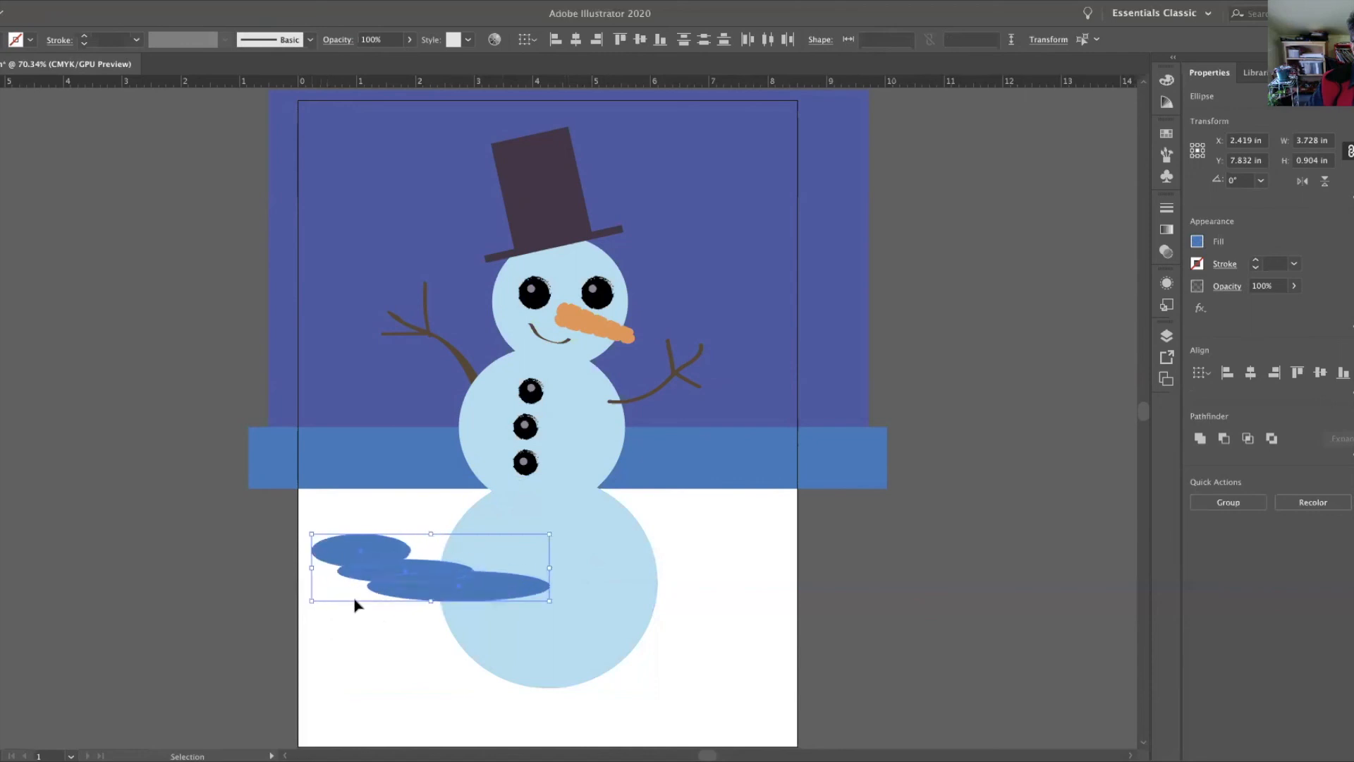
click(1224, 504)
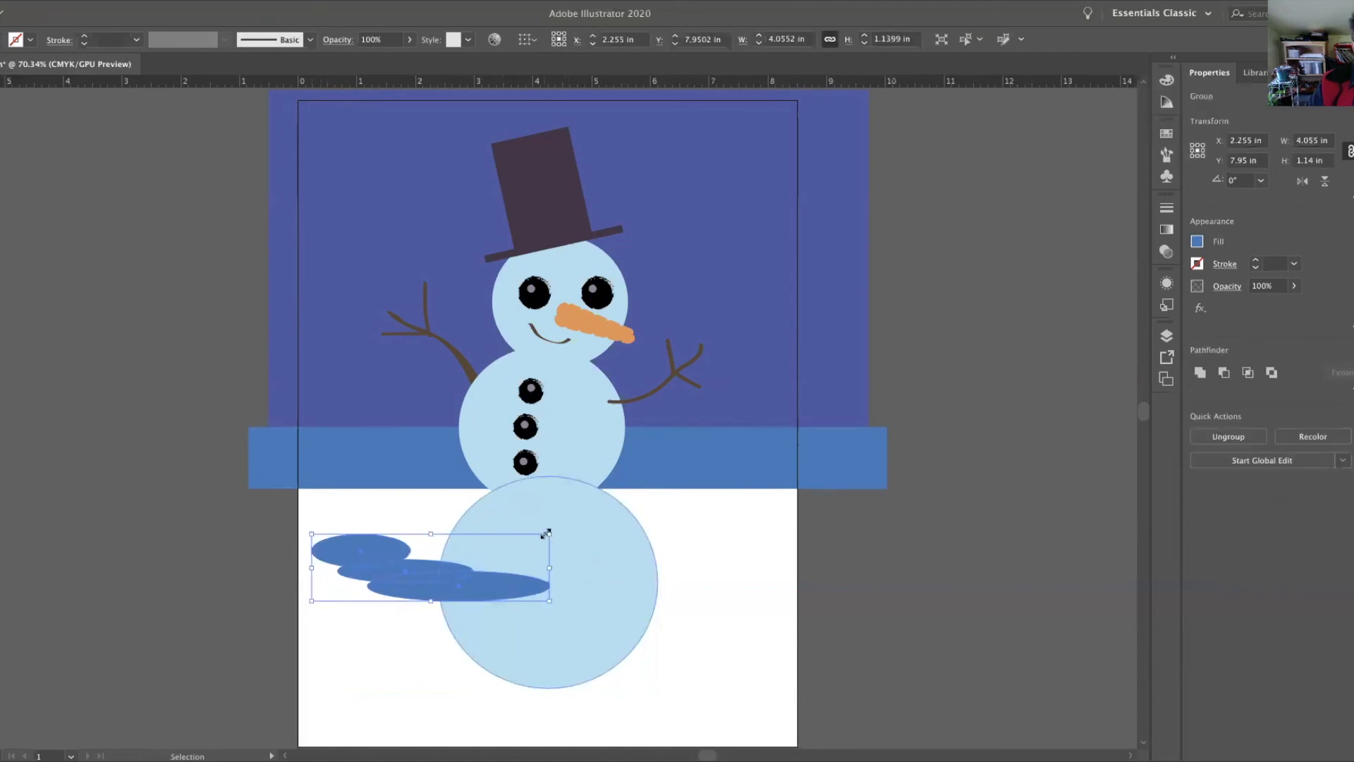
Stretch the blue ellipse group to about 5.51 by 1.52 in and move it down over the base of the lowest body circle.
drag(550, 534, 593, 537)
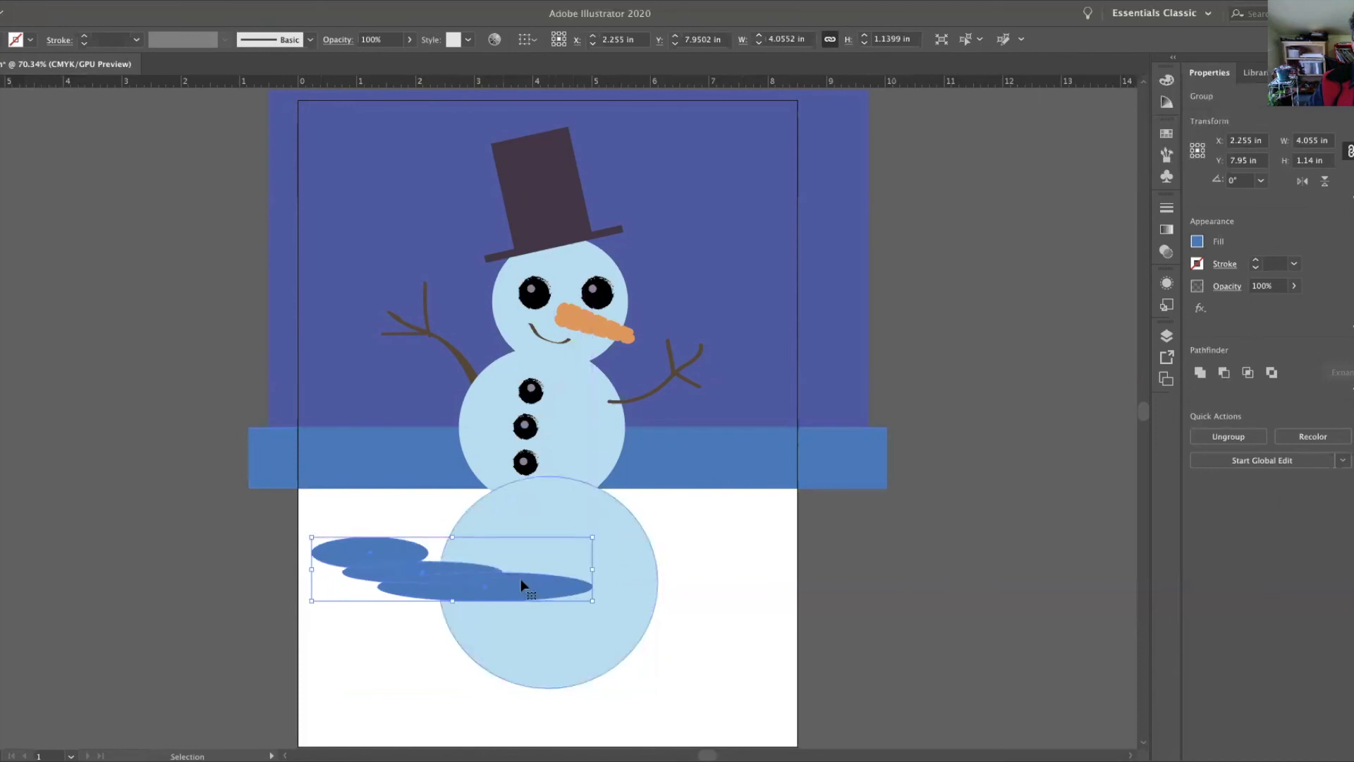
drag(506, 594, 529, 667)
drag(333, 608, 293, 583)
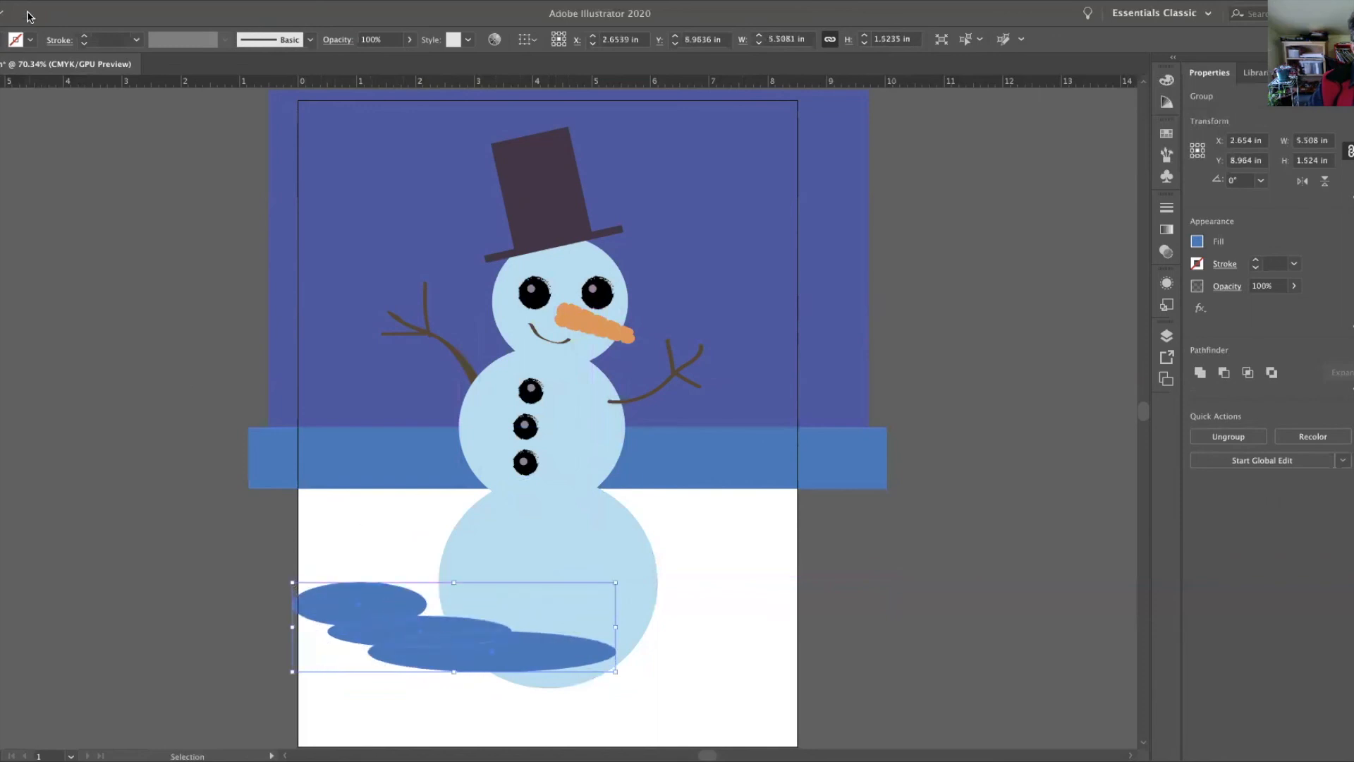
Send the blue ellipse group to the back so it lies behind the snowman as a shadow, then deselect it.
click(157, 1)
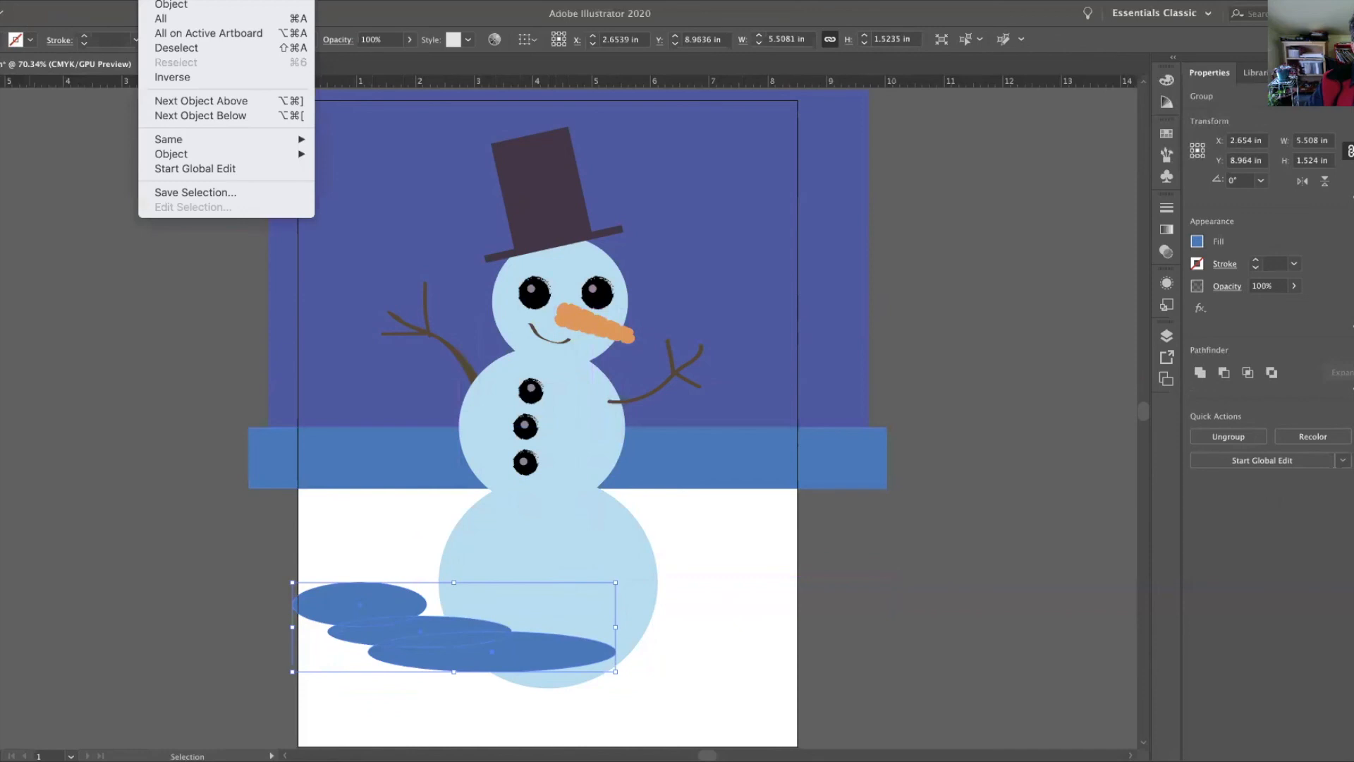
mouse_move(70, 1)
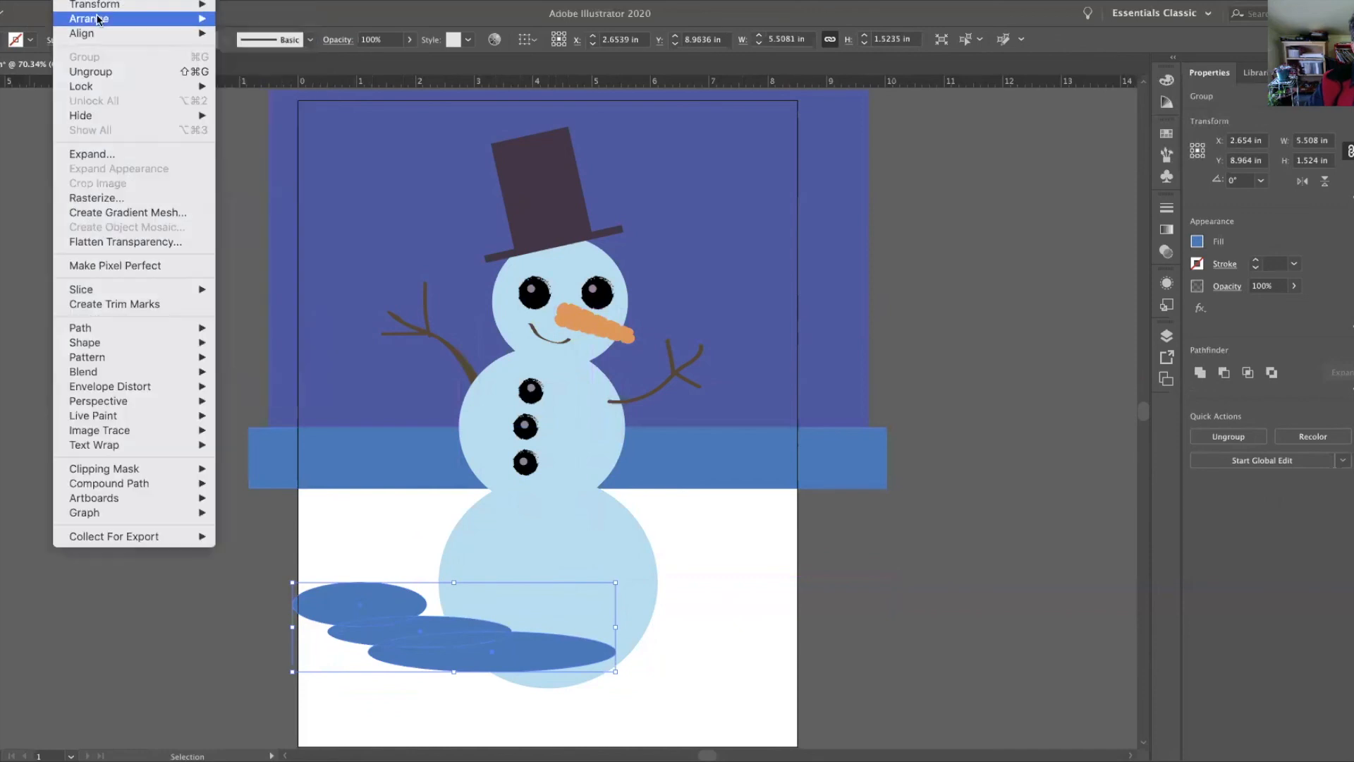
mouse_move(189, 23)
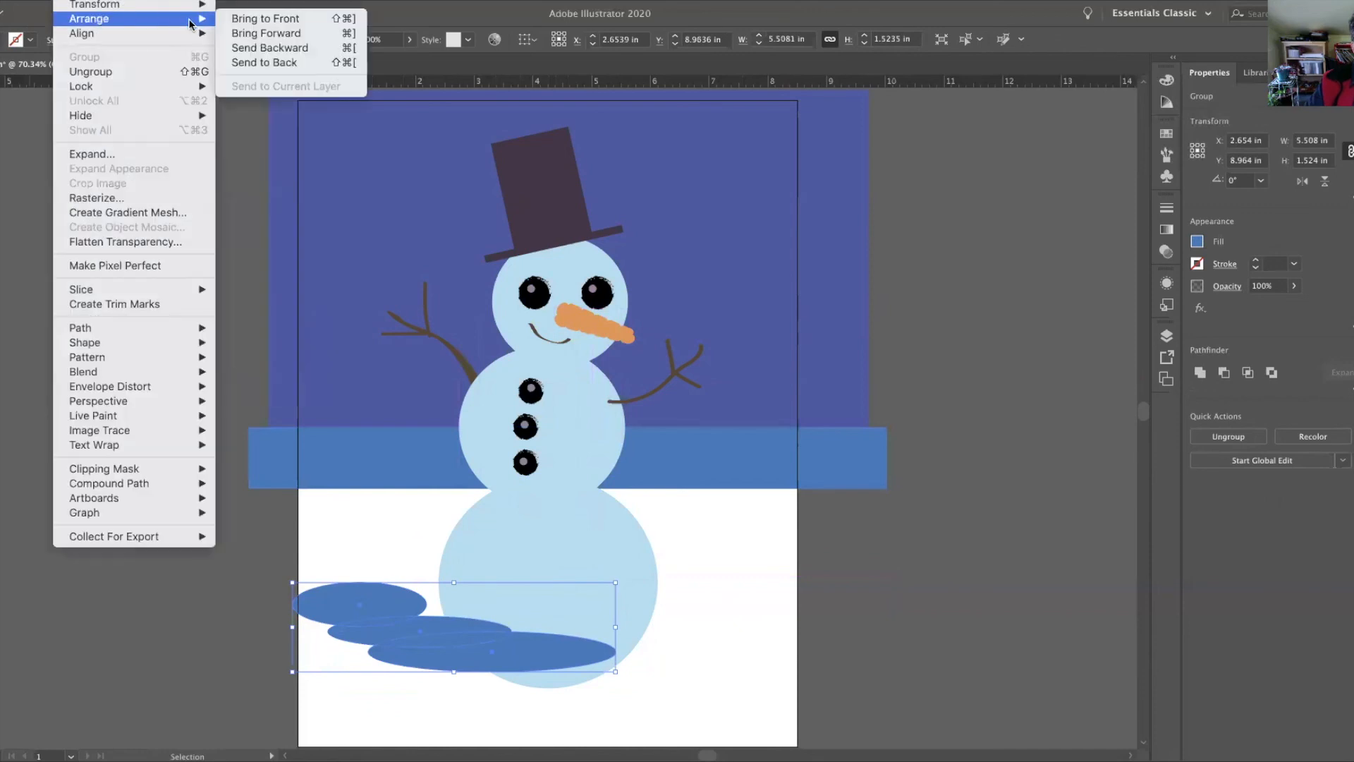
click(241, 47)
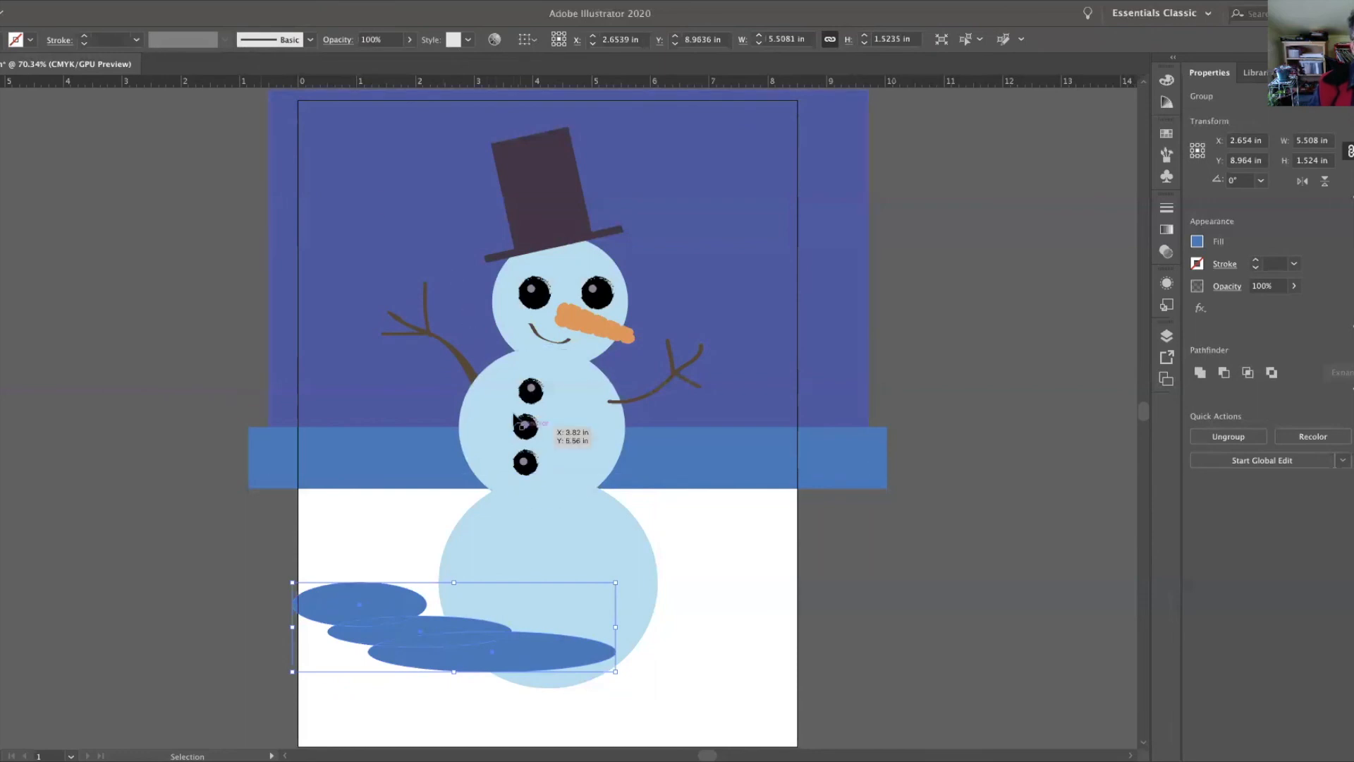
click(72, 1)
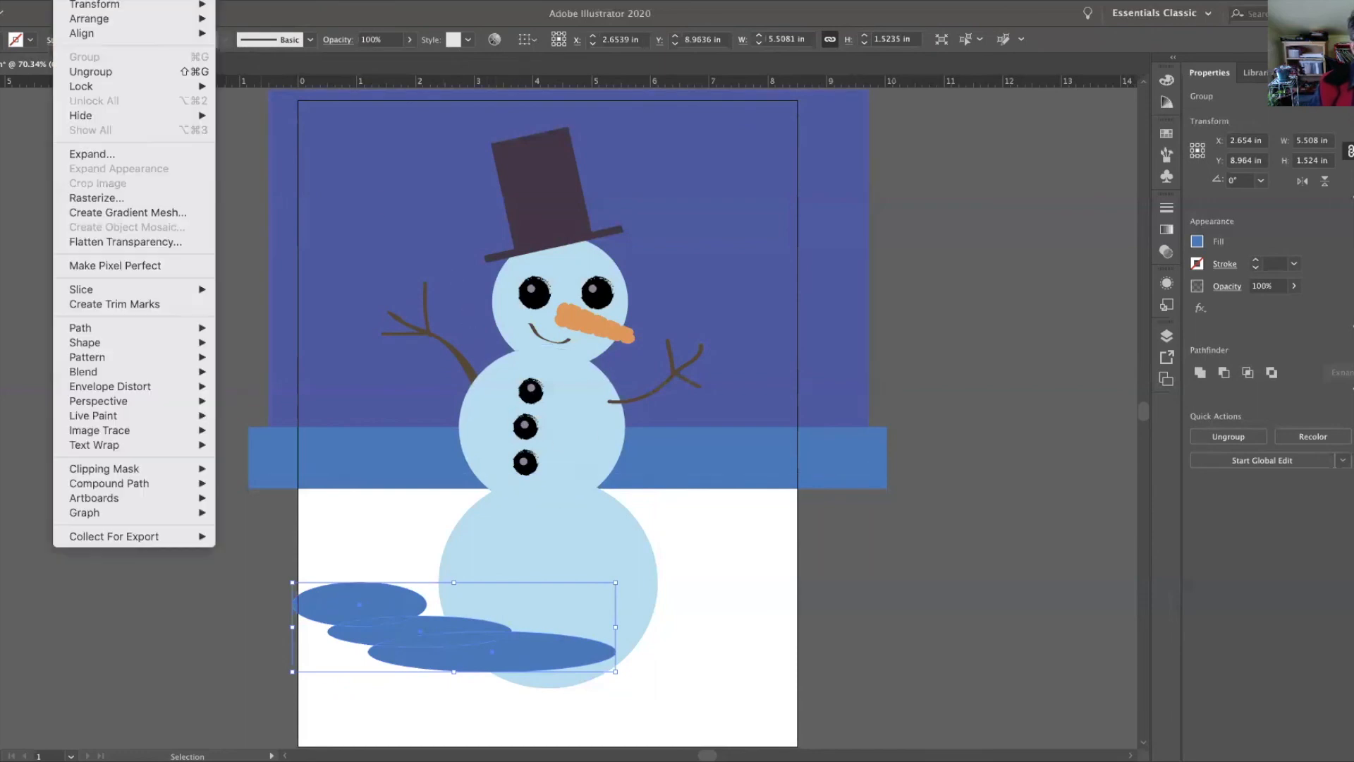
mouse_move(95, 19)
click(258, 64)
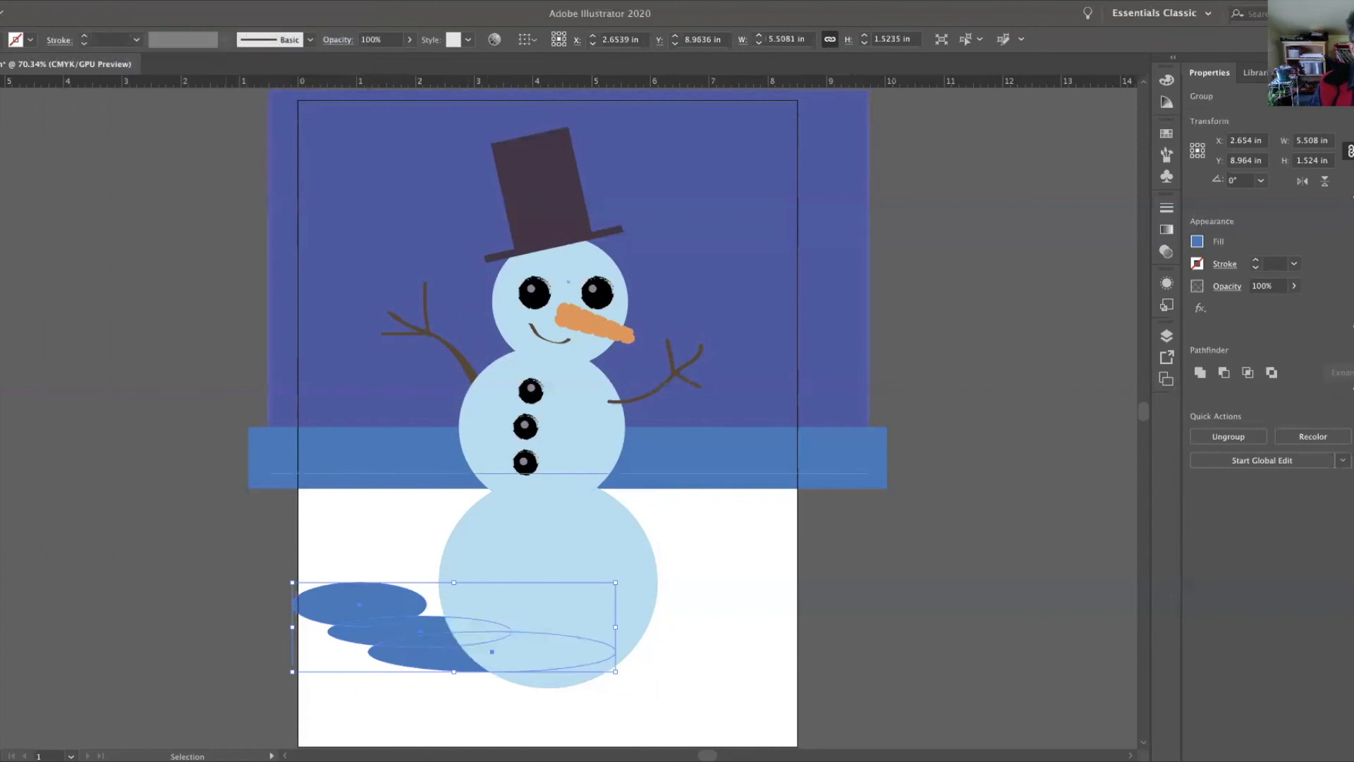
click(183, 265)
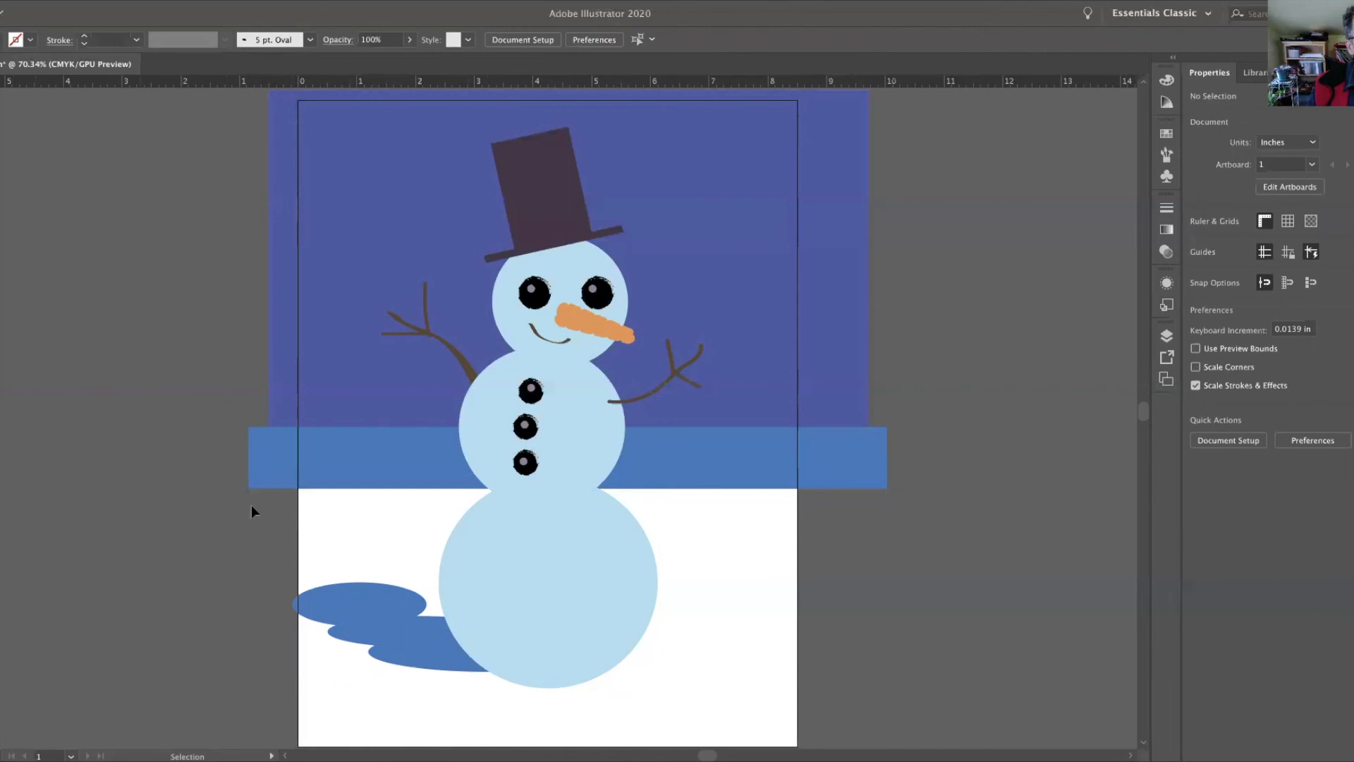
Nudge the lighter blue horizontal strip straight down until its centre is at Y 6.583 in.
click(261, 464)
key(Down)
key(Down)
key(Down)
key(Down)
key(Down)
key(Down)
key(Down)
key(Down)
key(Down)
key(Down)
key(Down)
key(Down)
key(Down)
key(Down)
key(Down)
key(Down)
key(Down)
key(Down)
key(Down)
key(Down)
key(Down)
key(Down)
key(Down)
key(Down)
key(Down)
key(Down)
key(Down)
key(Down)
key(Down)
key(Down)
key(Down)
key(Down)
key(Down)
key(Down)
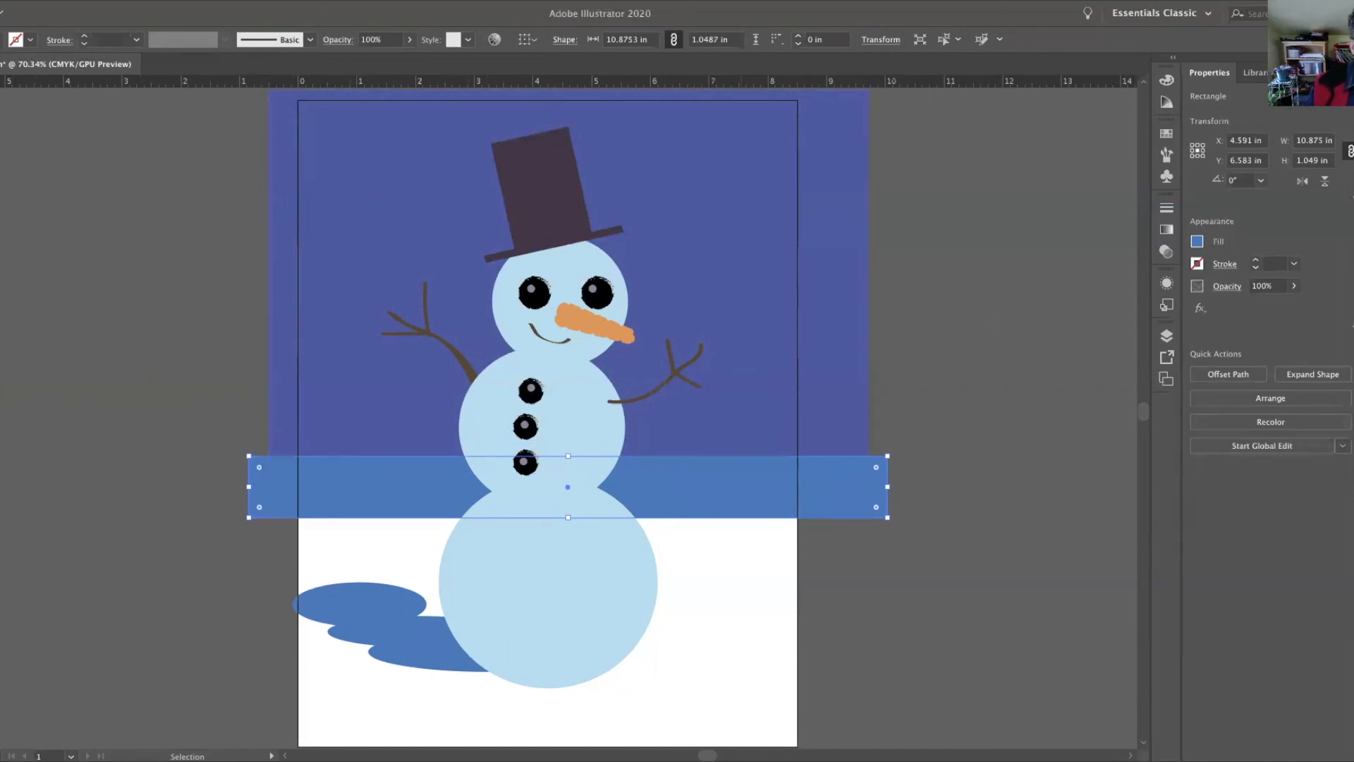
Pull the carrot nose's tip outward, then scale the nose down slightly to about 1.51 by 0.64 in and deselect it.
click(583, 316)
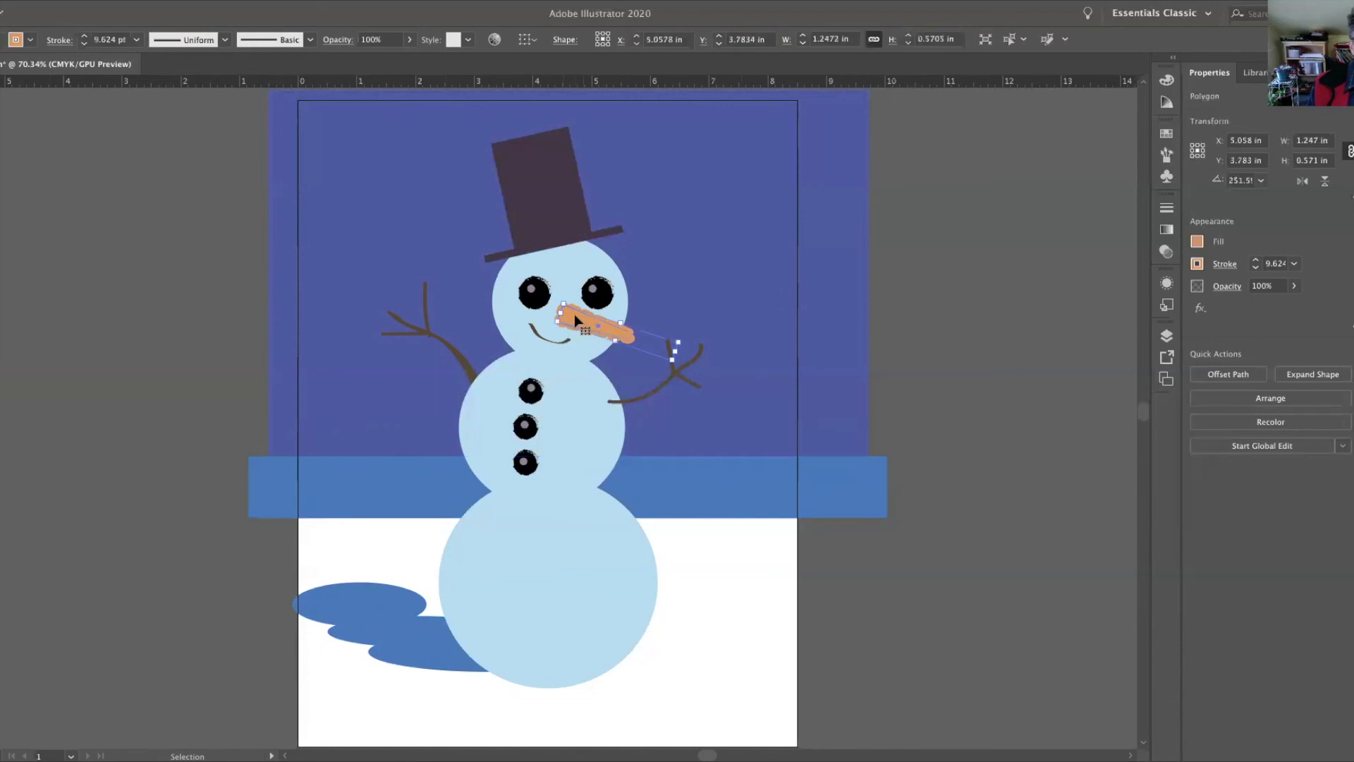
key(a)
key(ctrl+0)
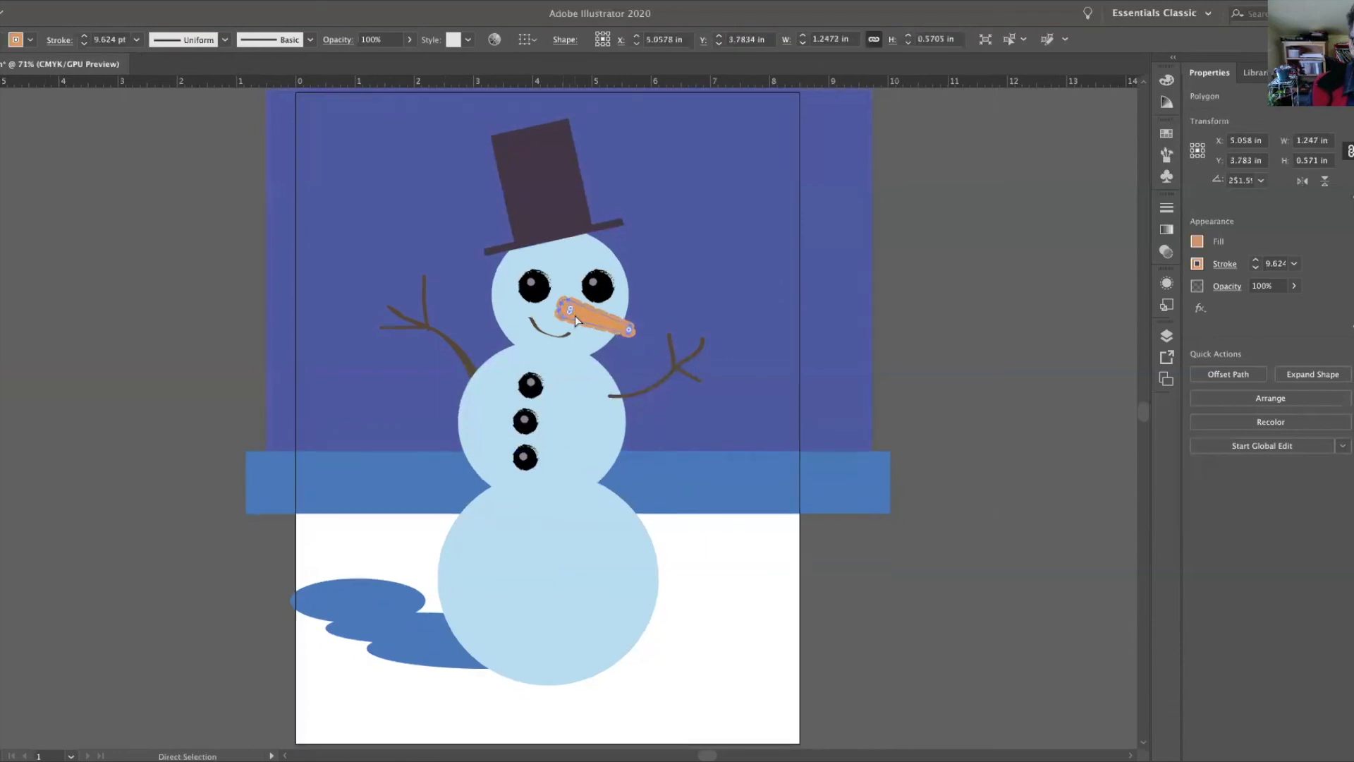
key(v)
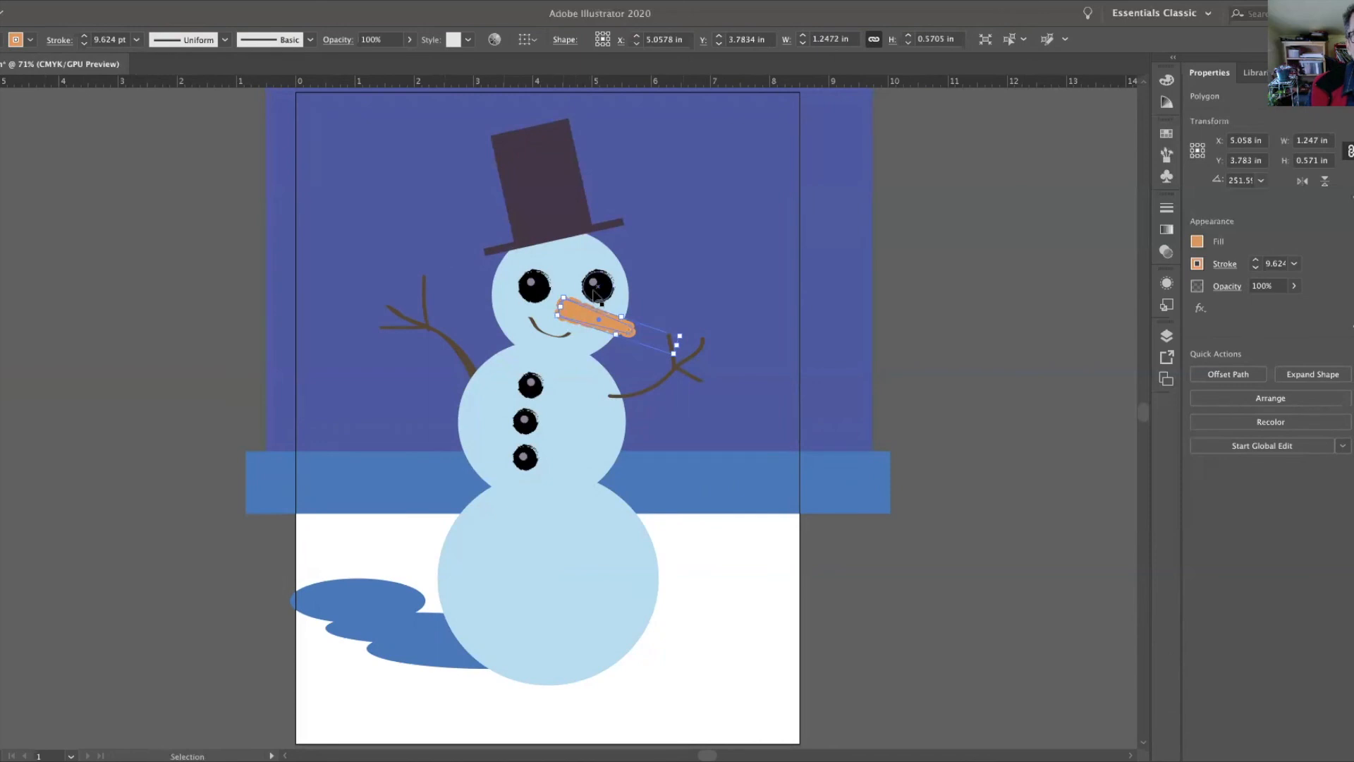
click(1166, 337)
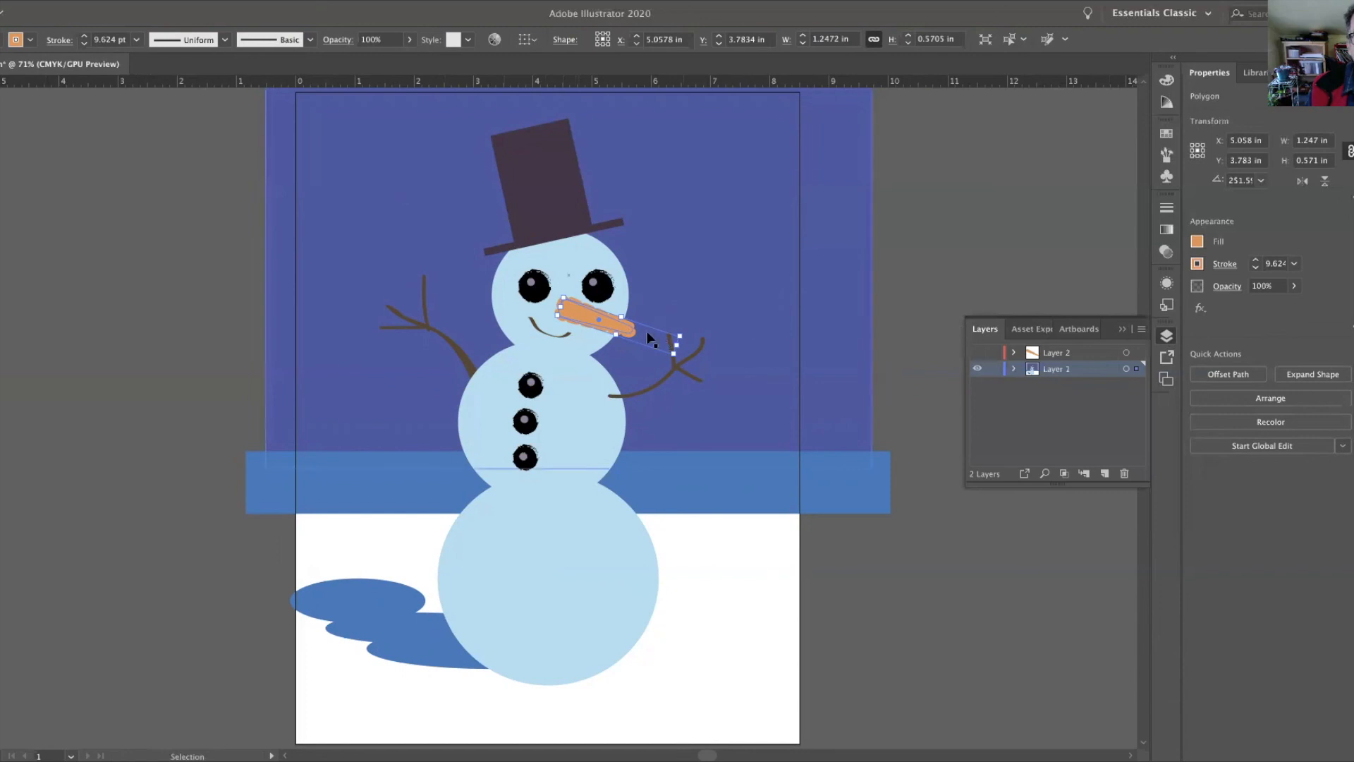
key(a)
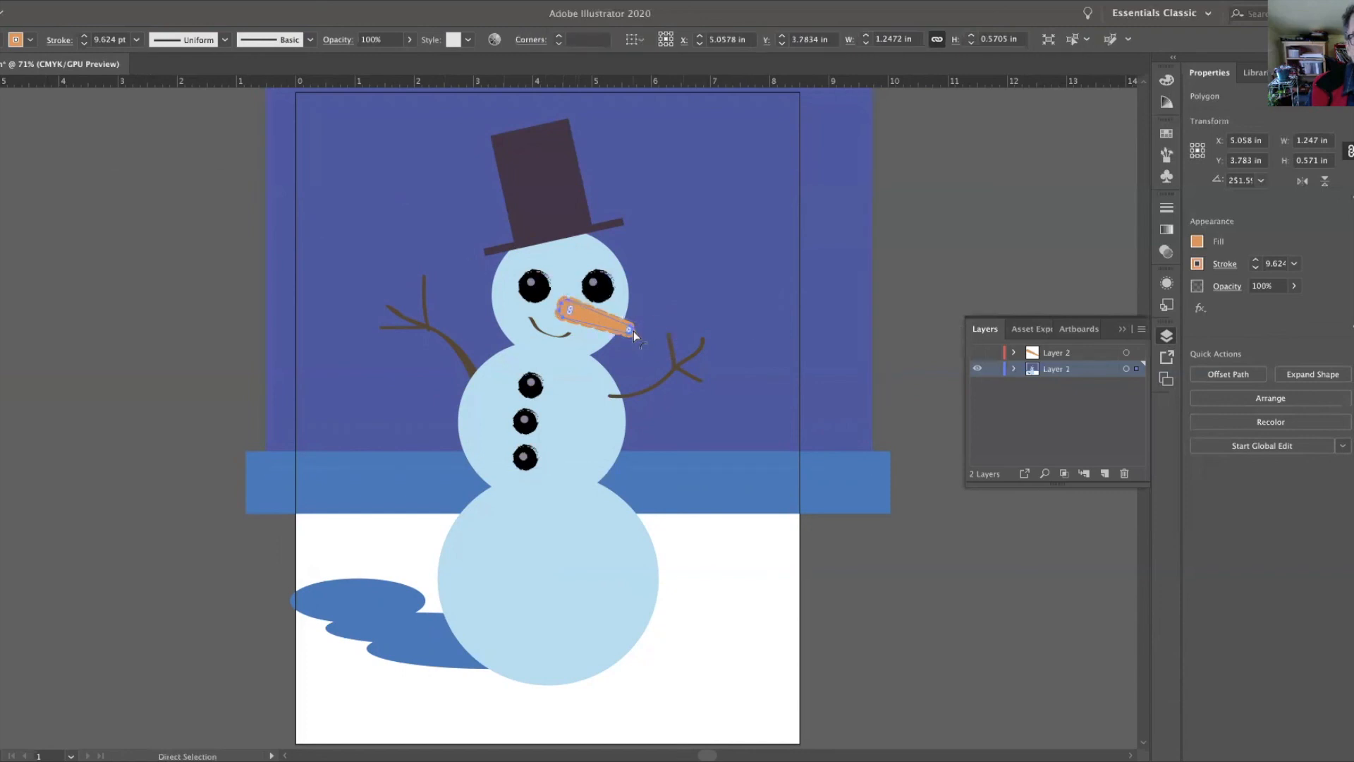
drag(633, 332, 651, 338)
key(v)
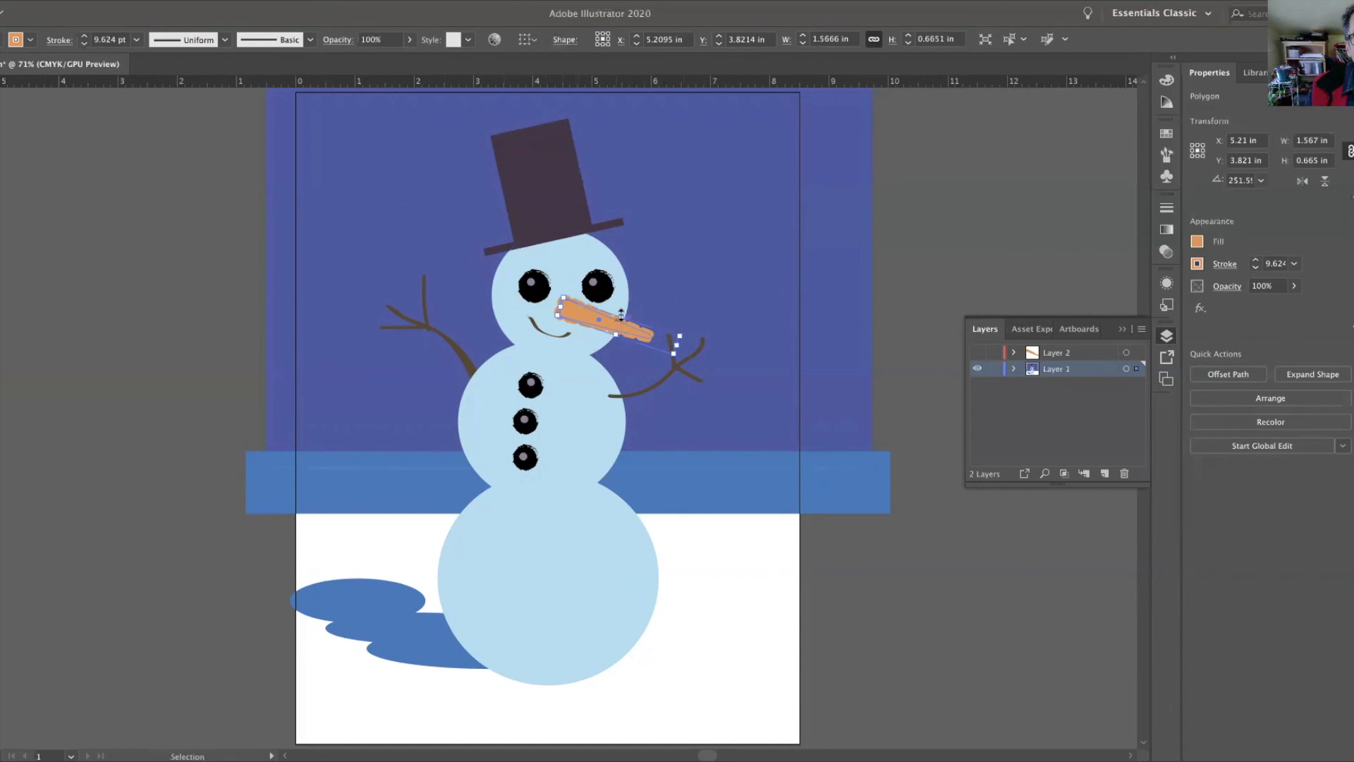
drag(622, 316, 620, 318)
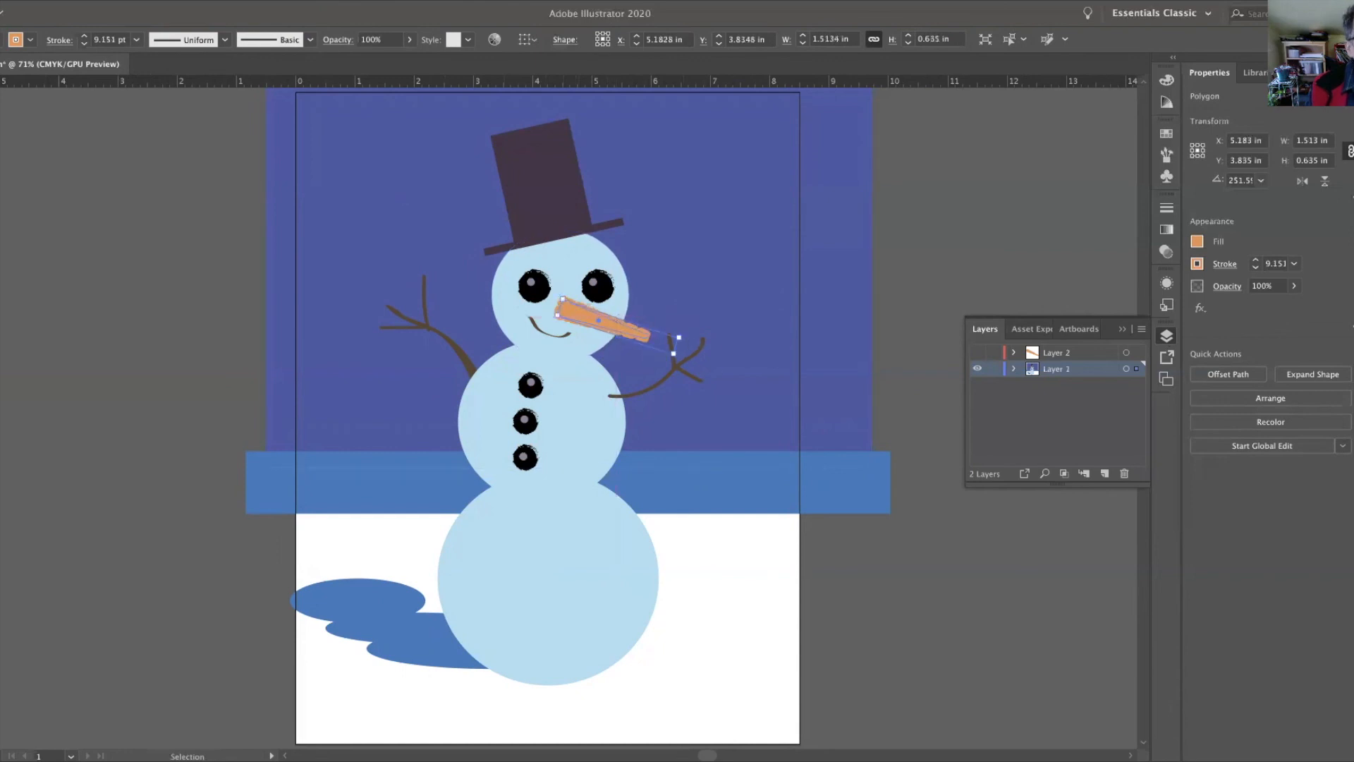
click(370, 243)
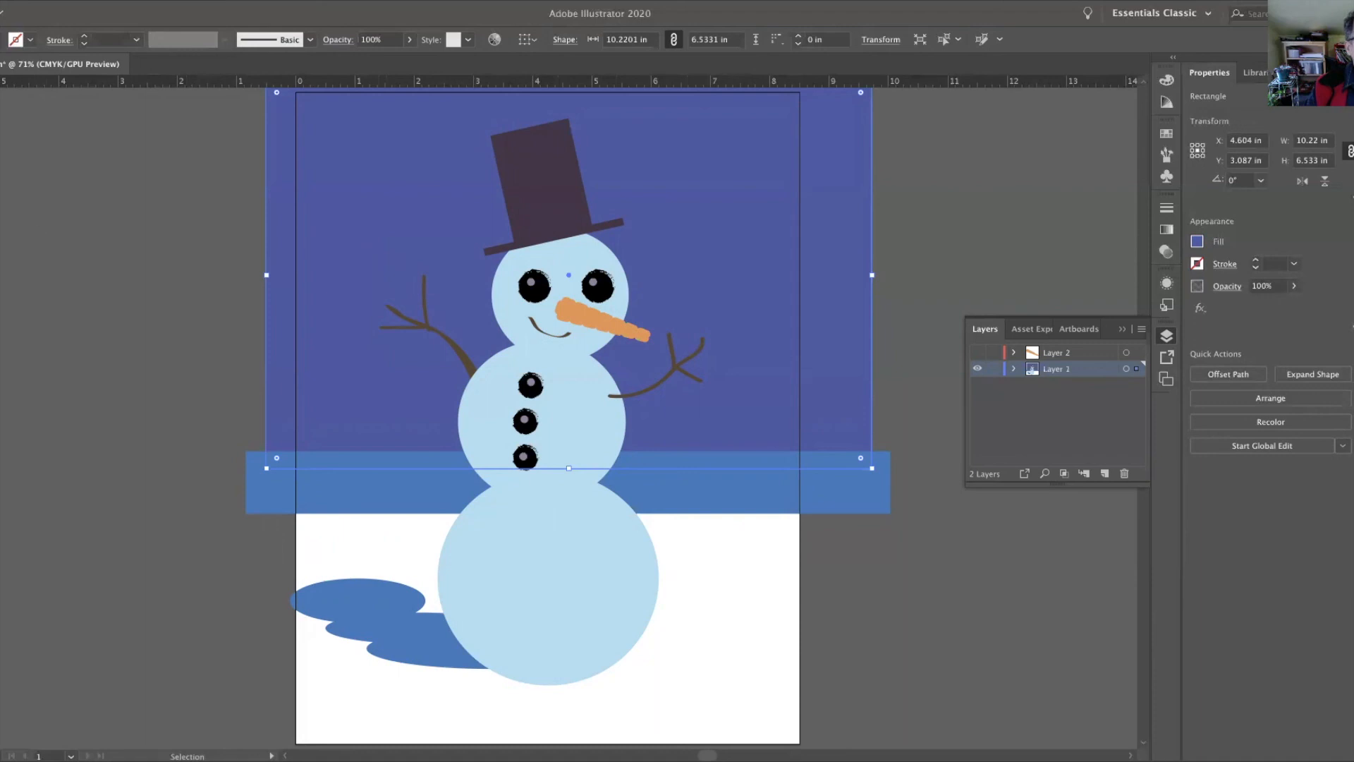
click(81, 240)
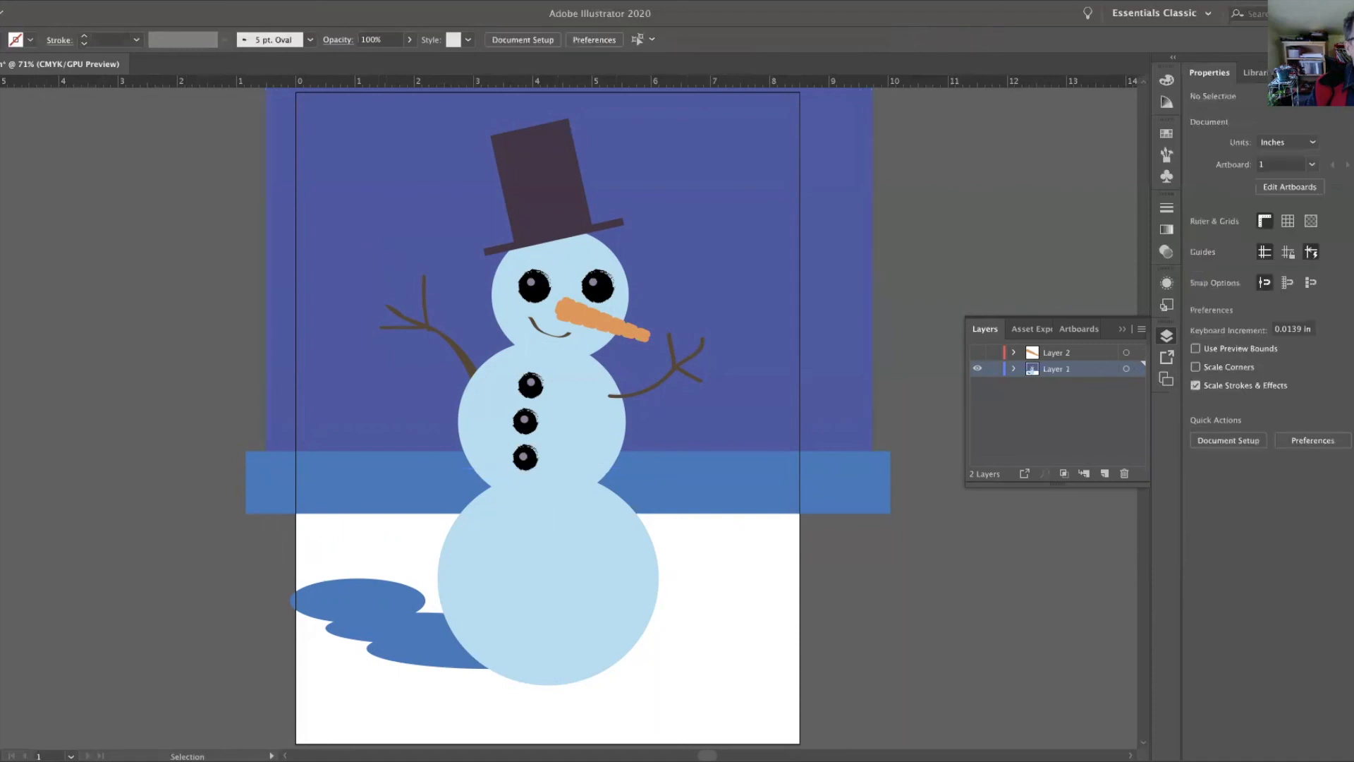
Set the fill for new shapes to a pale yellow in the Color Picker.
double_click(1, 381)
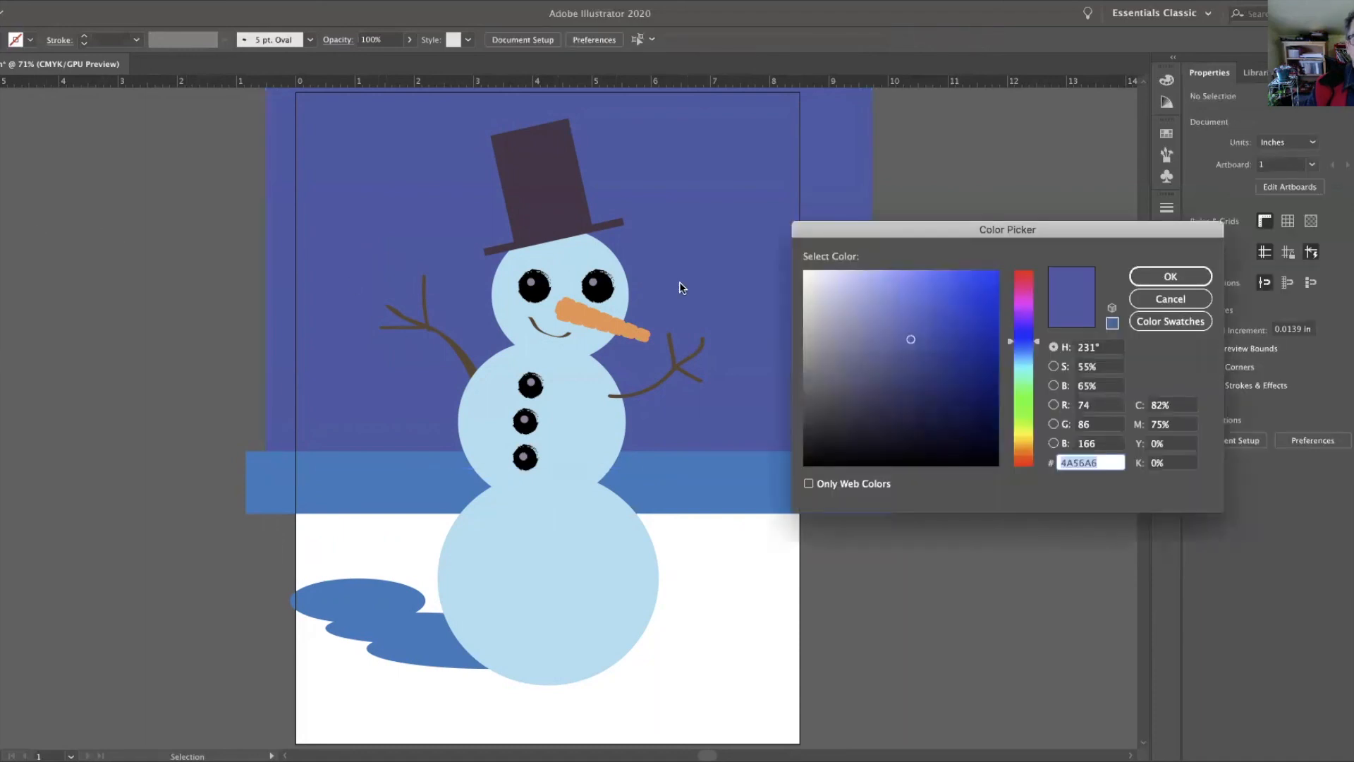
drag(1027, 413, 1039, 439)
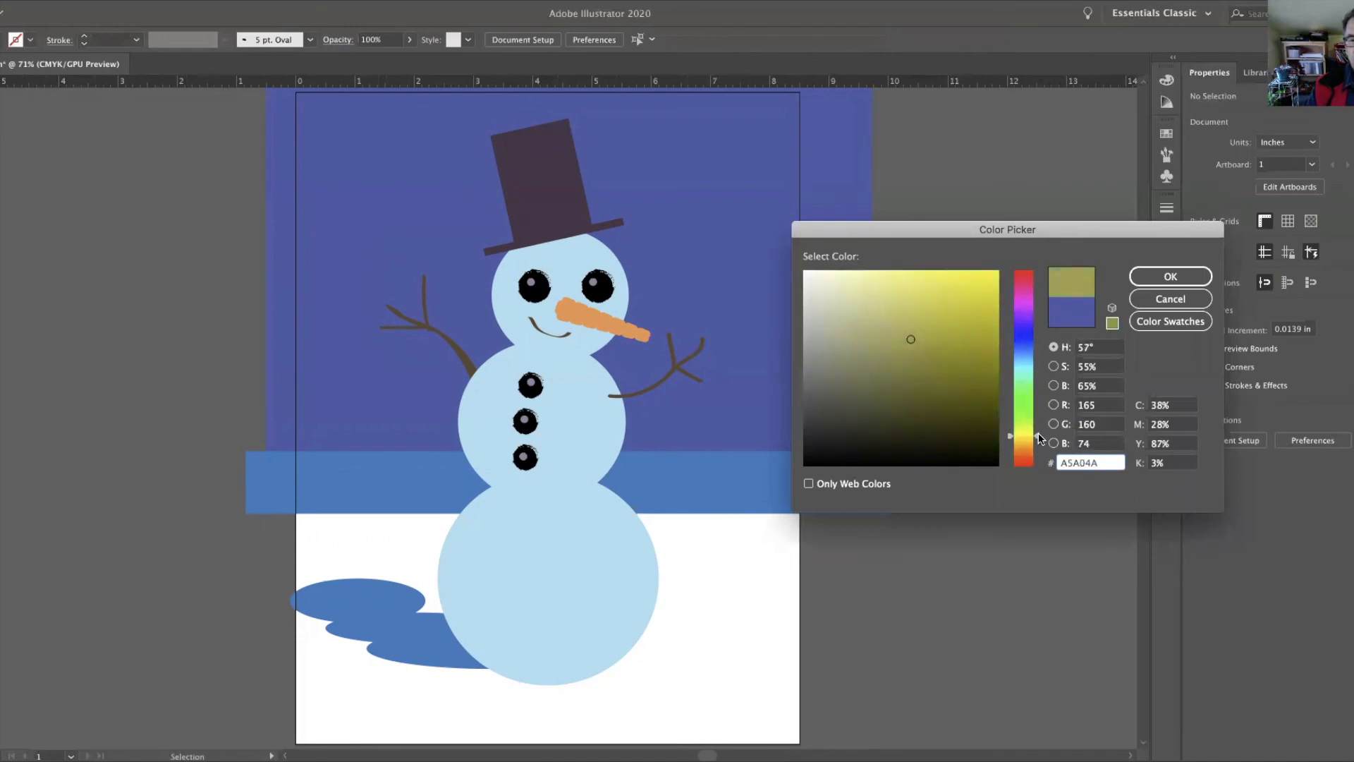
drag(937, 294, 915, 273)
drag(1041, 441, 1041, 435)
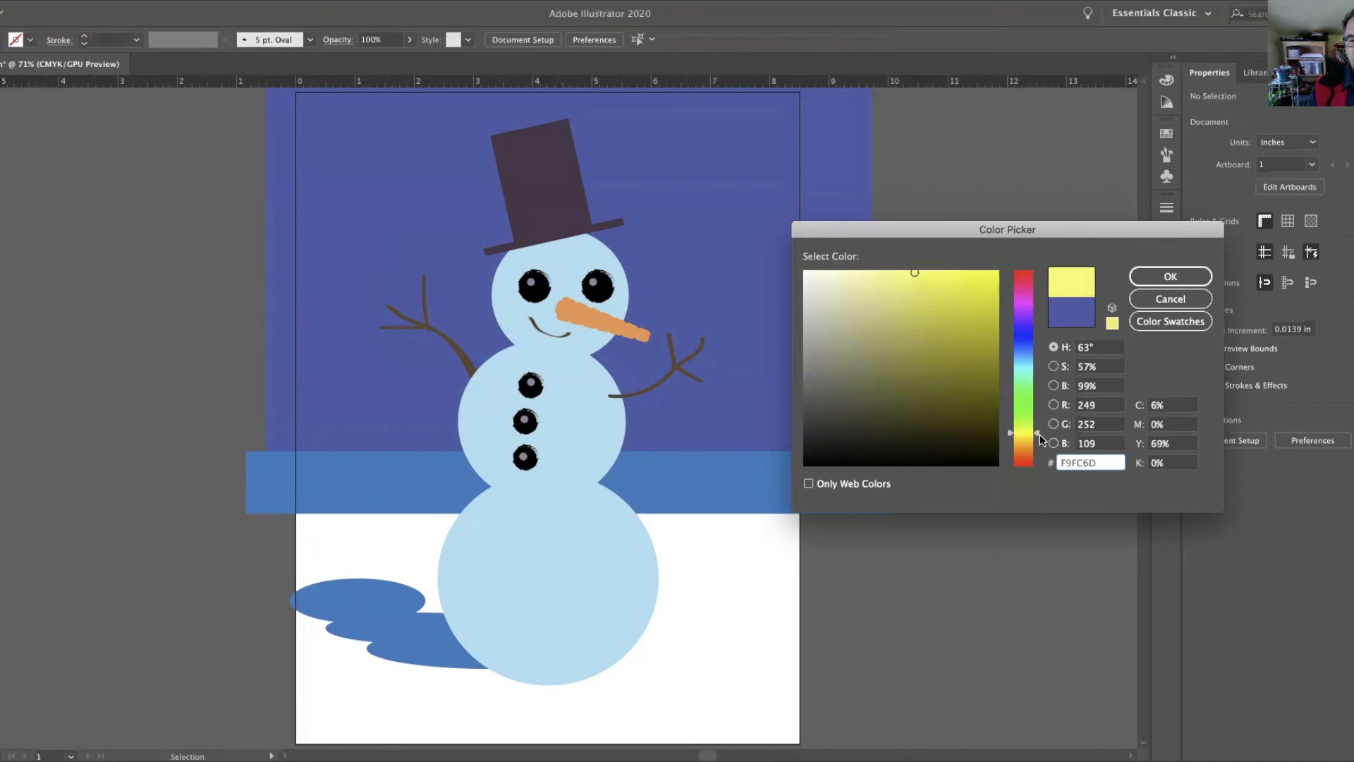
click(1040, 439)
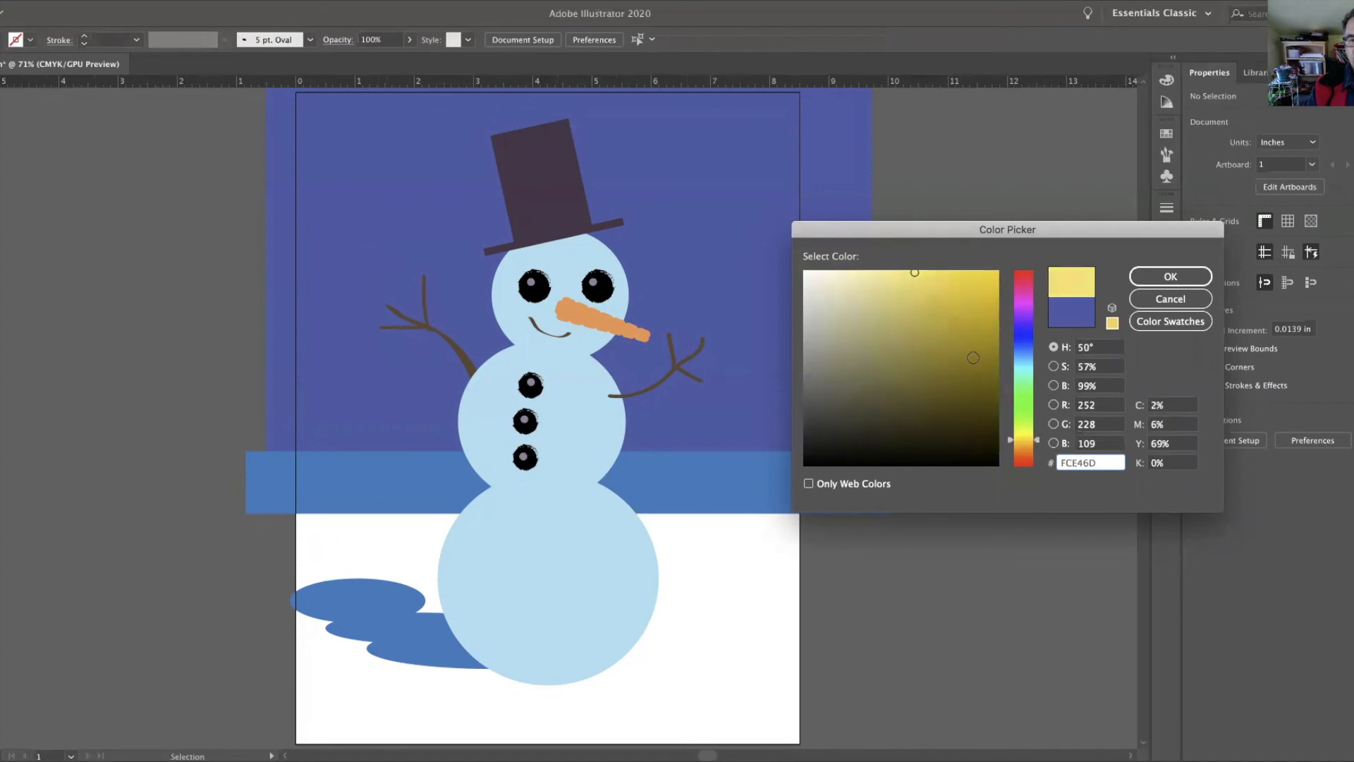
click(1171, 276)
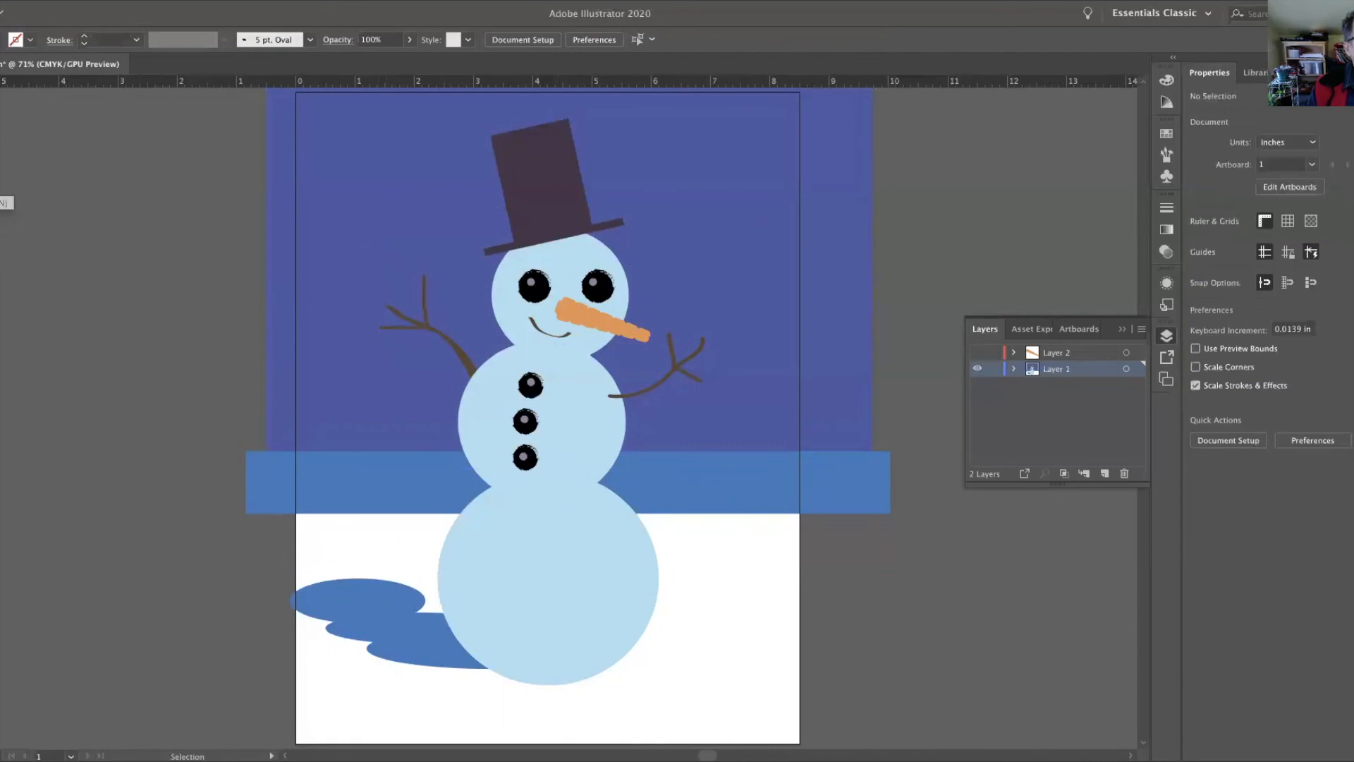
Draw six yellow five-pointed stars of varied sizes, up to about 0.66 in wide, scattered over the dark blue sky around the snowman.
click(0, 161)
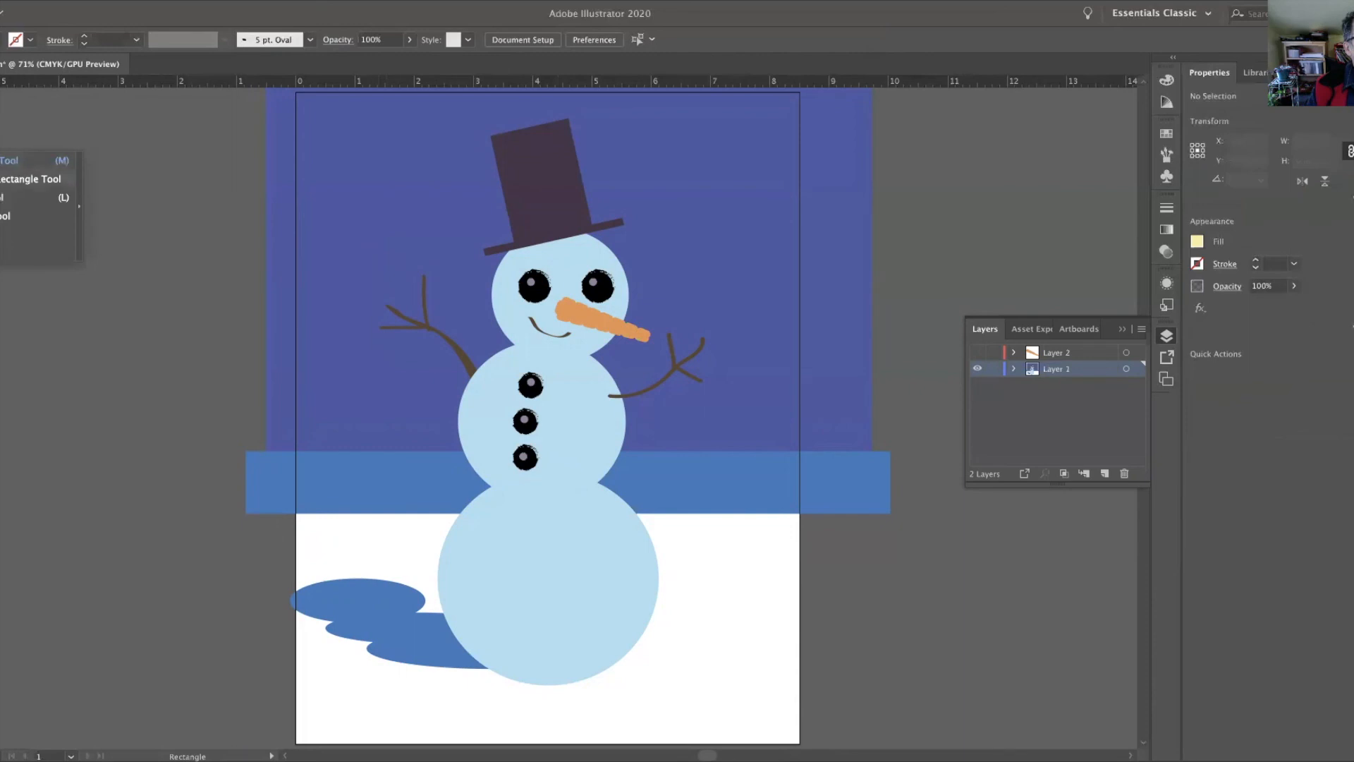
click(2, 235)
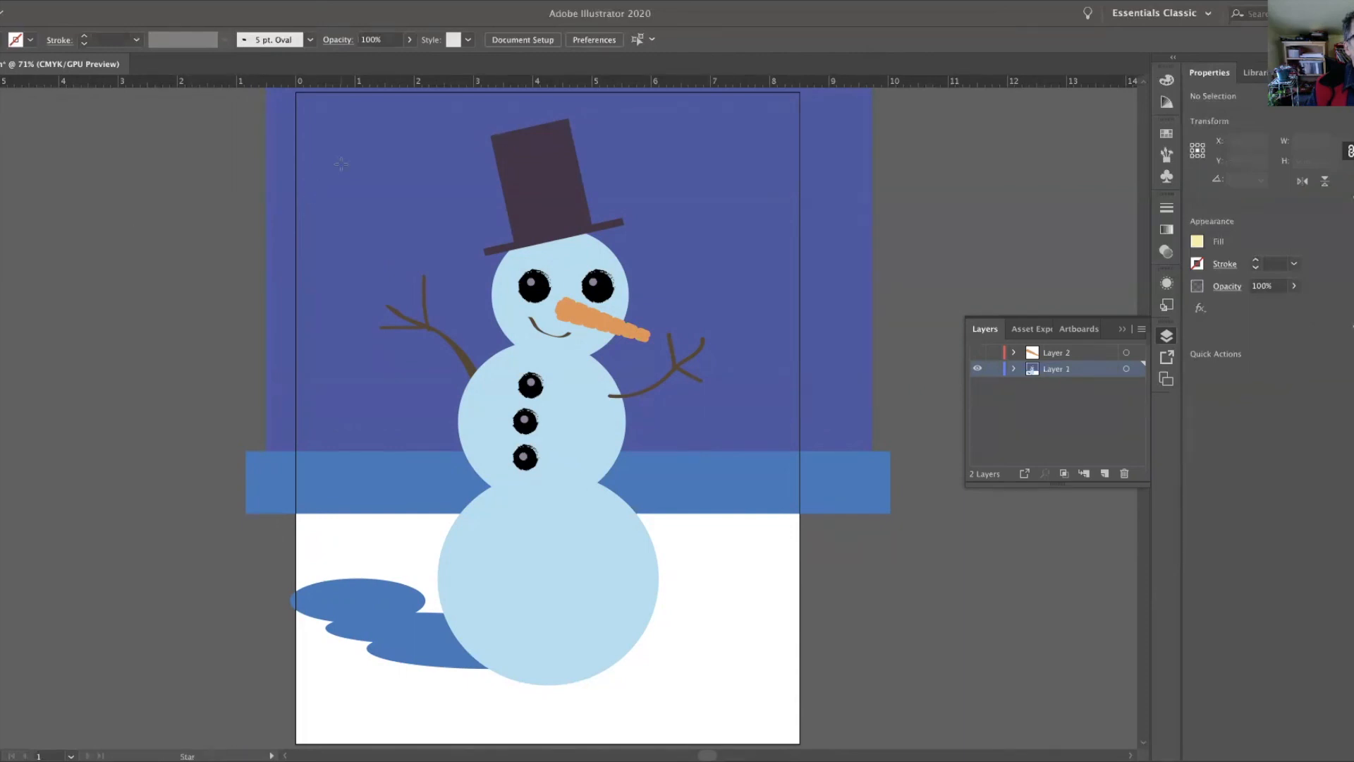
drag(346, 154, 355, 167)
drag(650, 151, 656, 164)
drag(700, 225, 694, 252)
drag(424, 195, 415, 218)
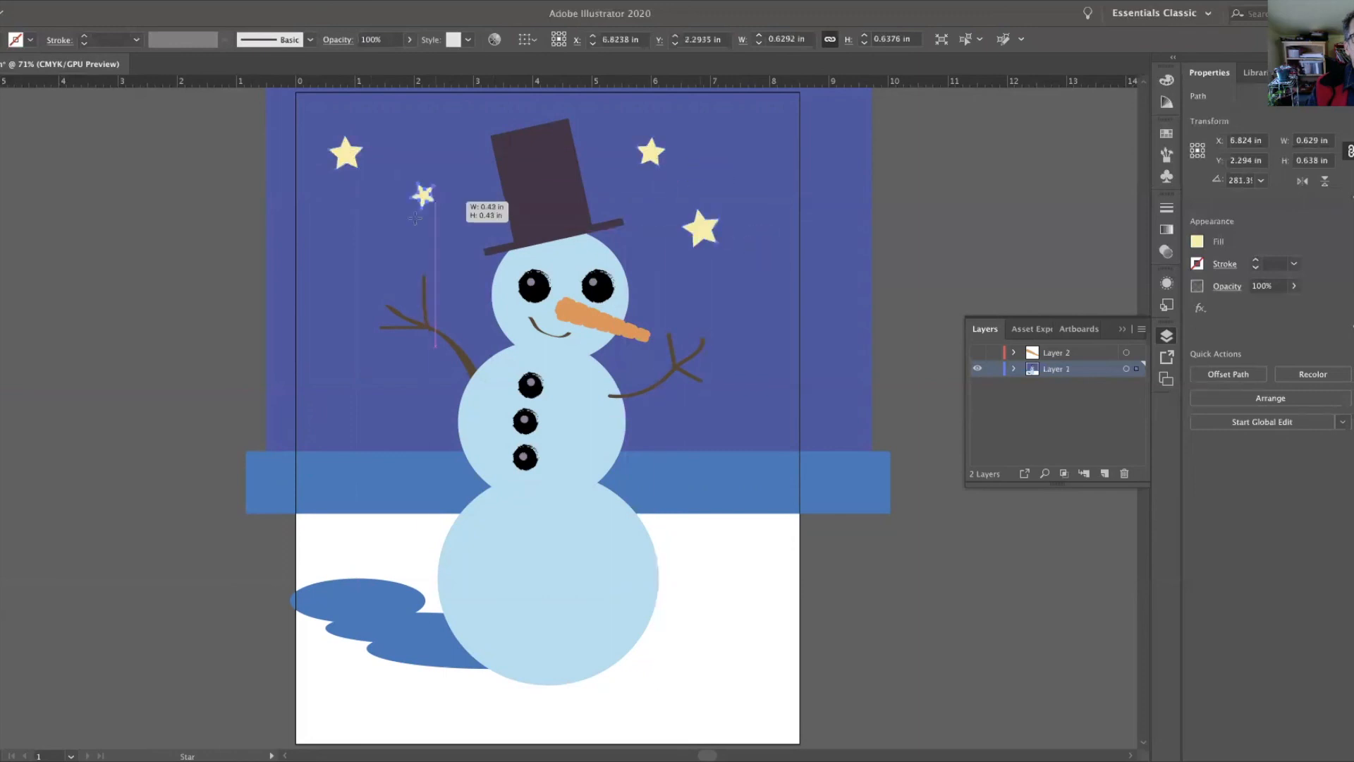
drag(329, 286, 339, 297)
drag(731, 123, 749, 141)
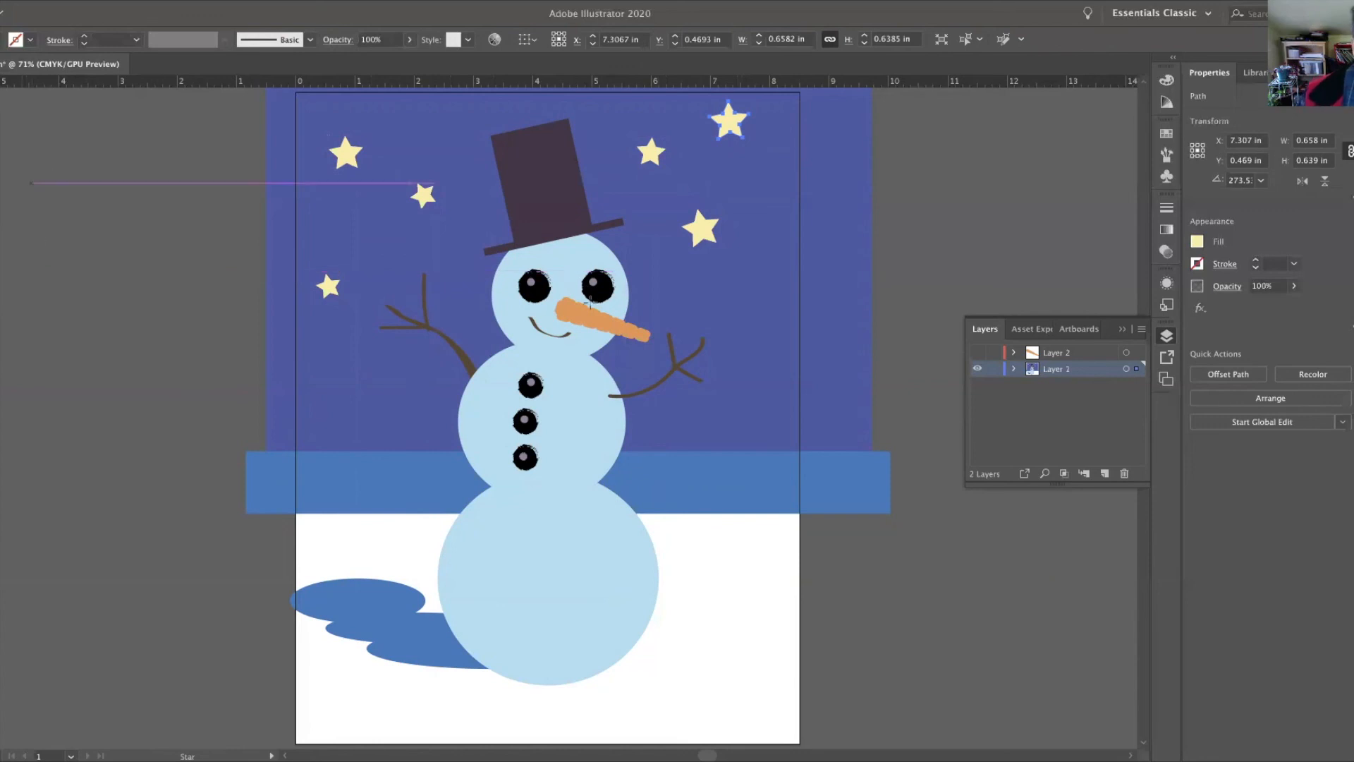
Save the artwork to the iCloud Desktop as Snowman.ai in Adobe Illustrator format, keeping the Illustrator 2020 version and default options.
key(v)
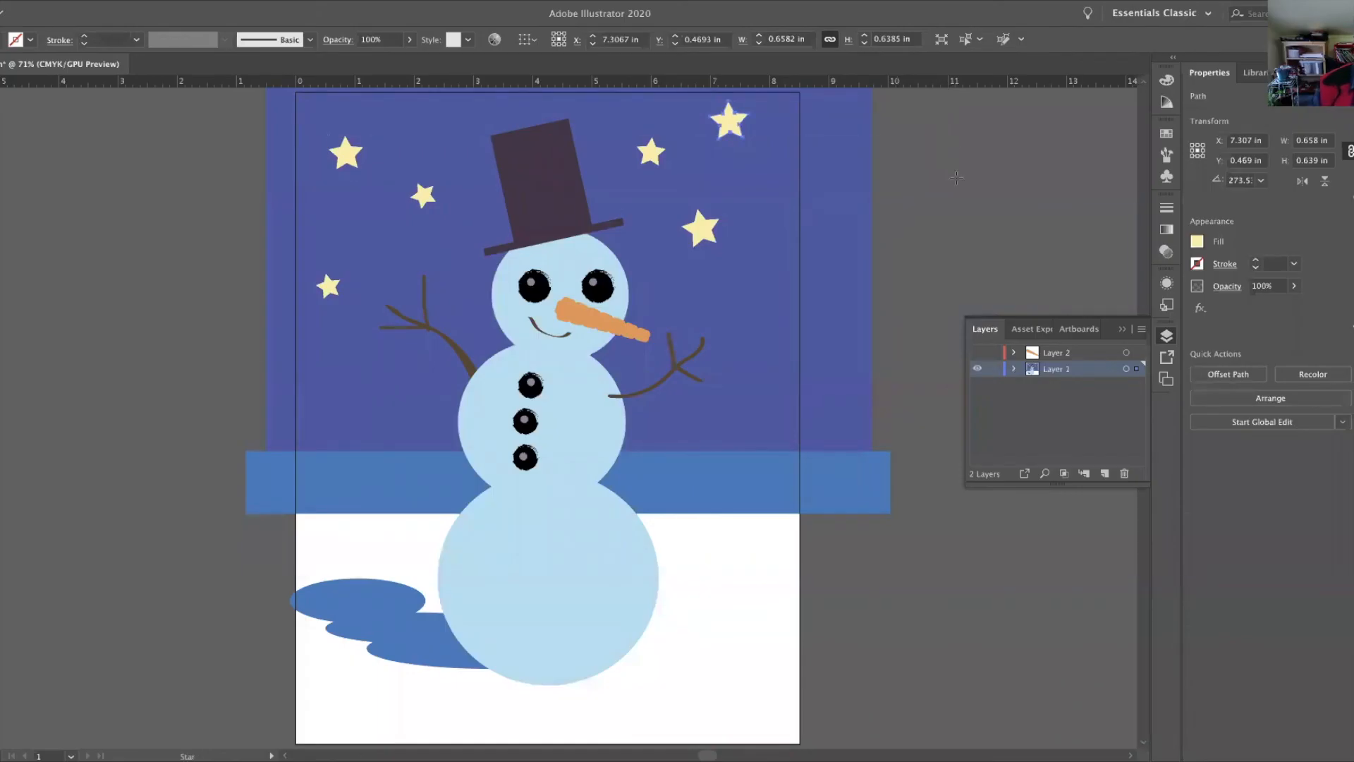
key(v)
click(7, 0)
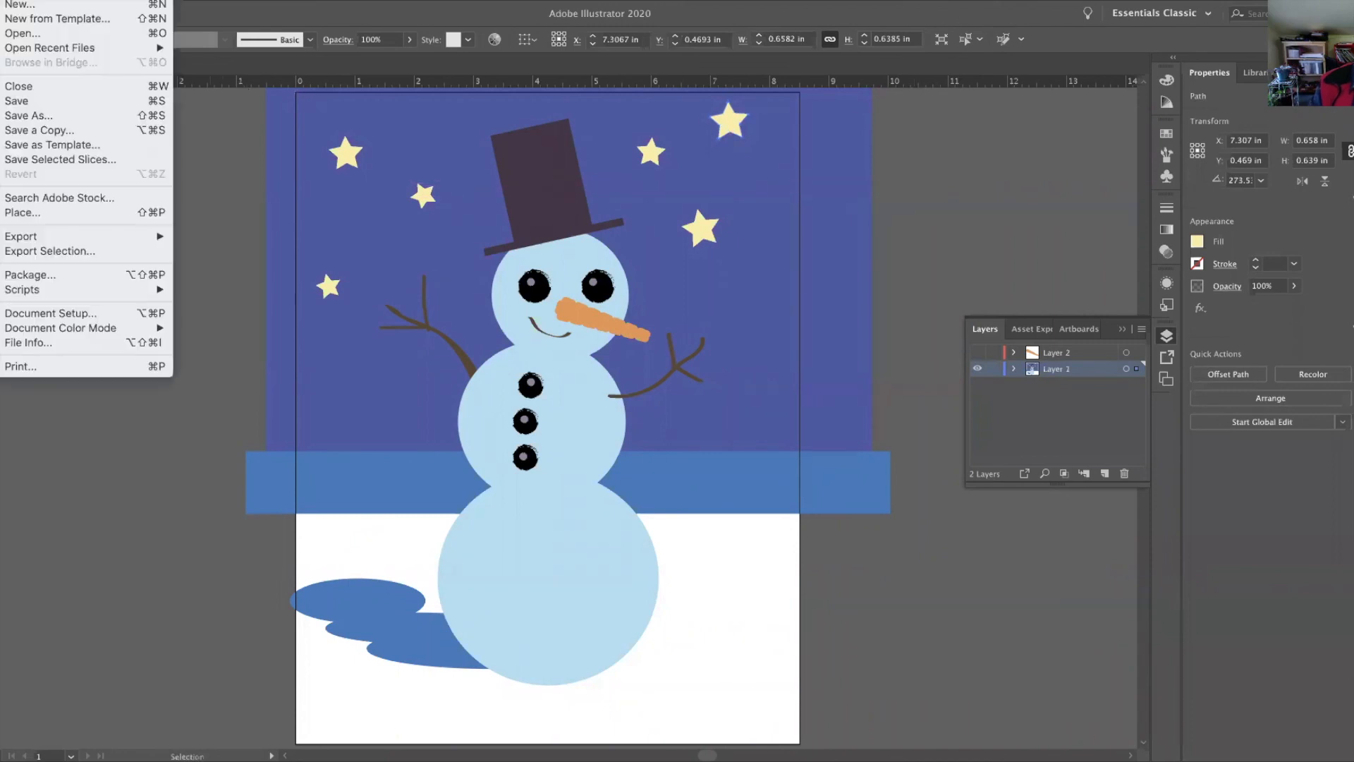
click(31, 115)
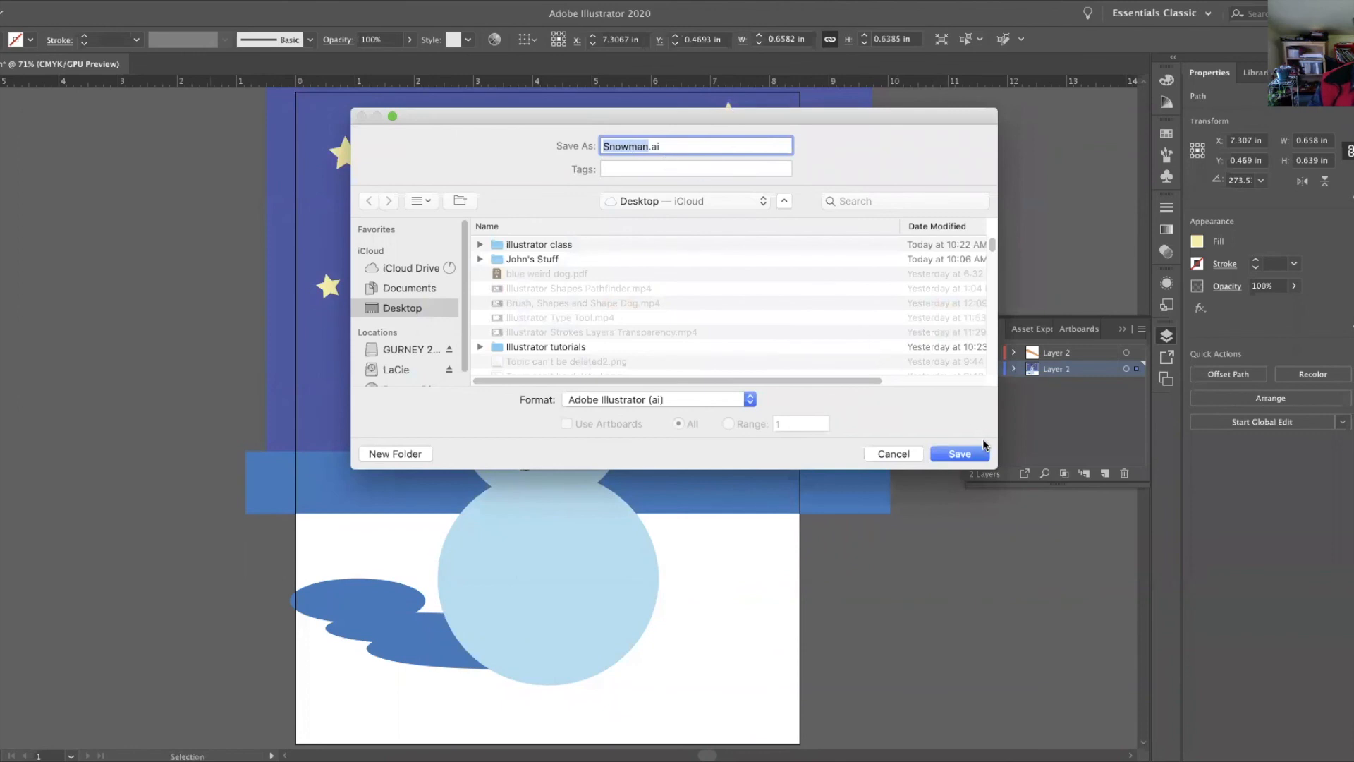
click(961, 454)
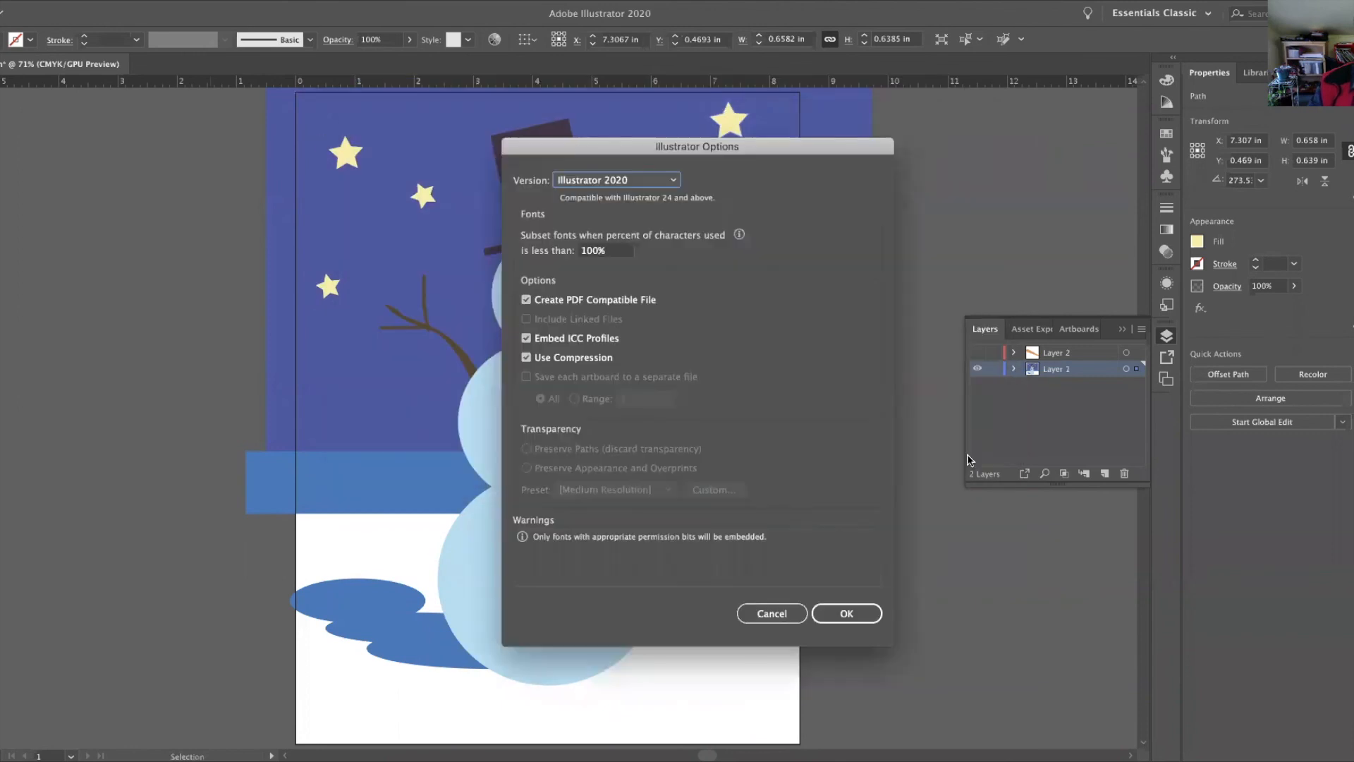
click(847, 614)
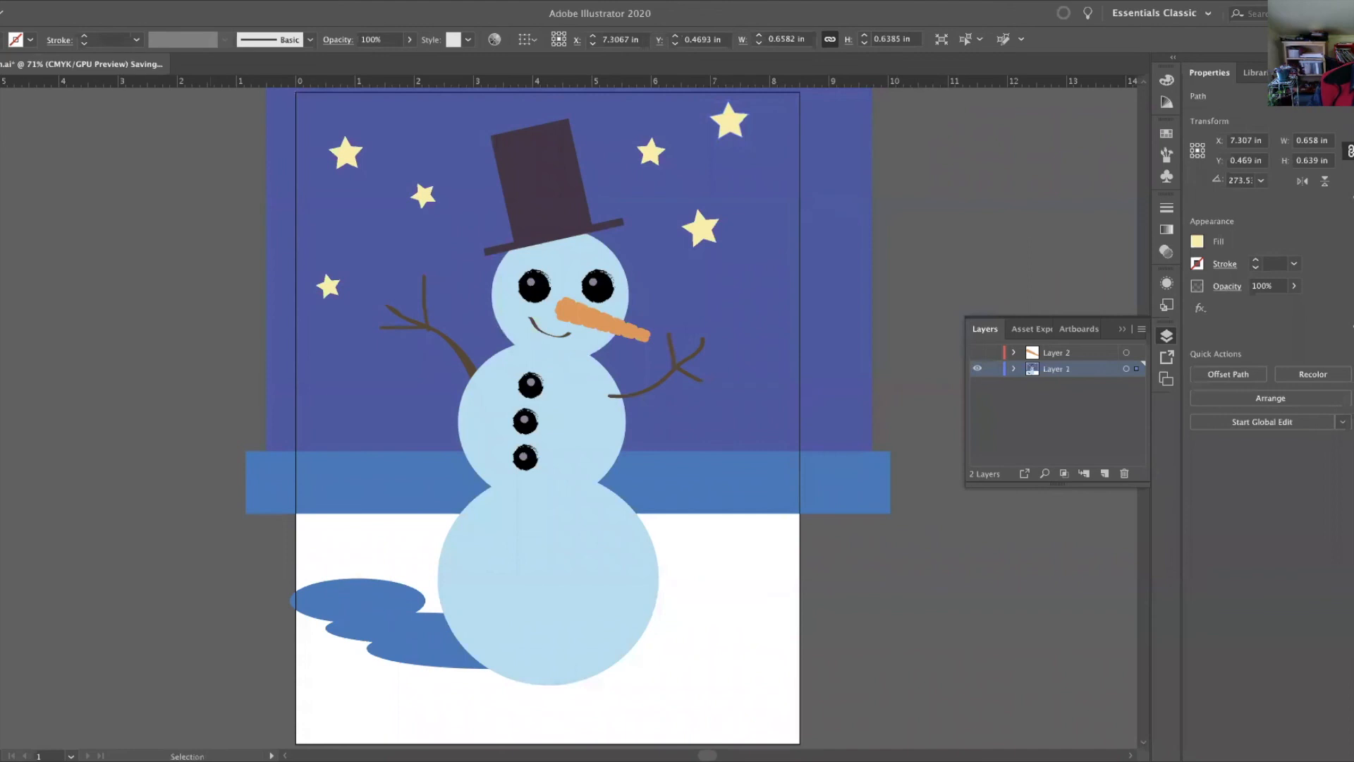
click(11, 1)
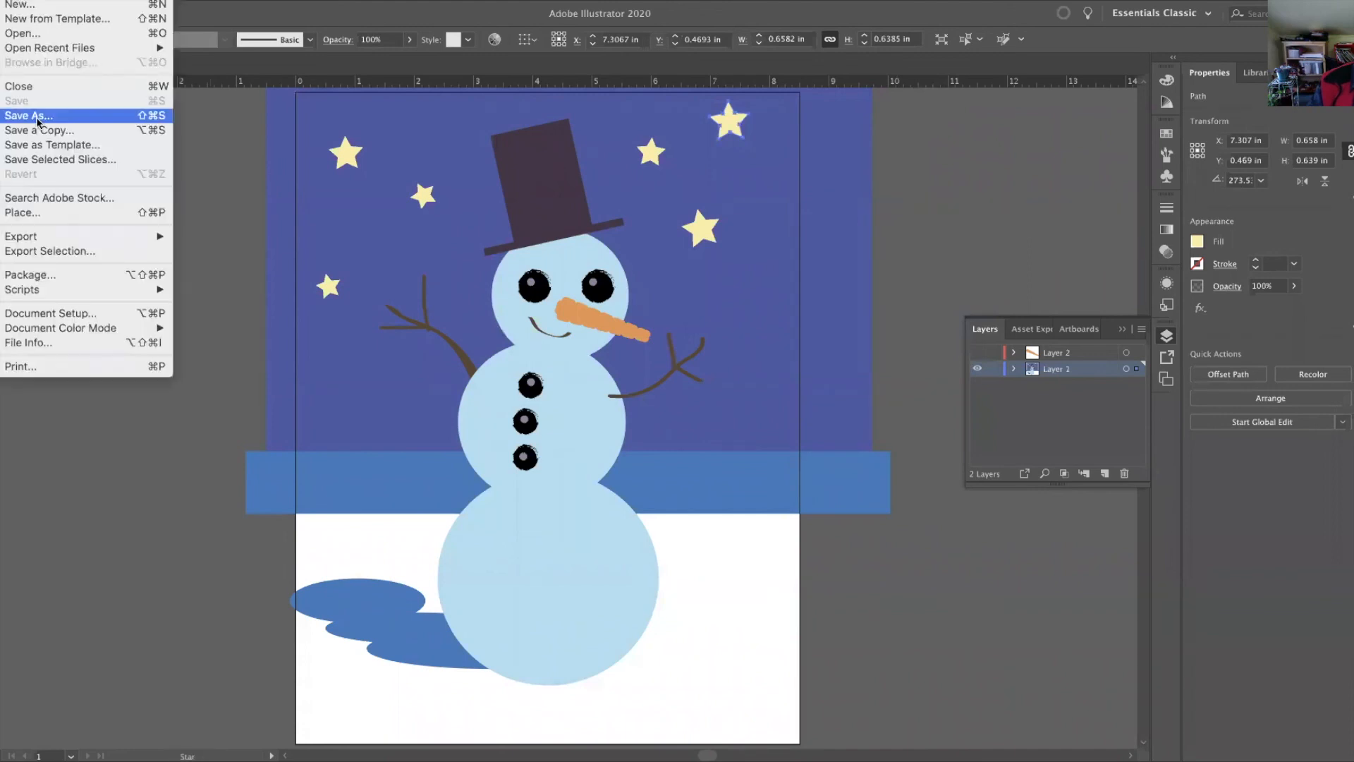
click(37, 119)
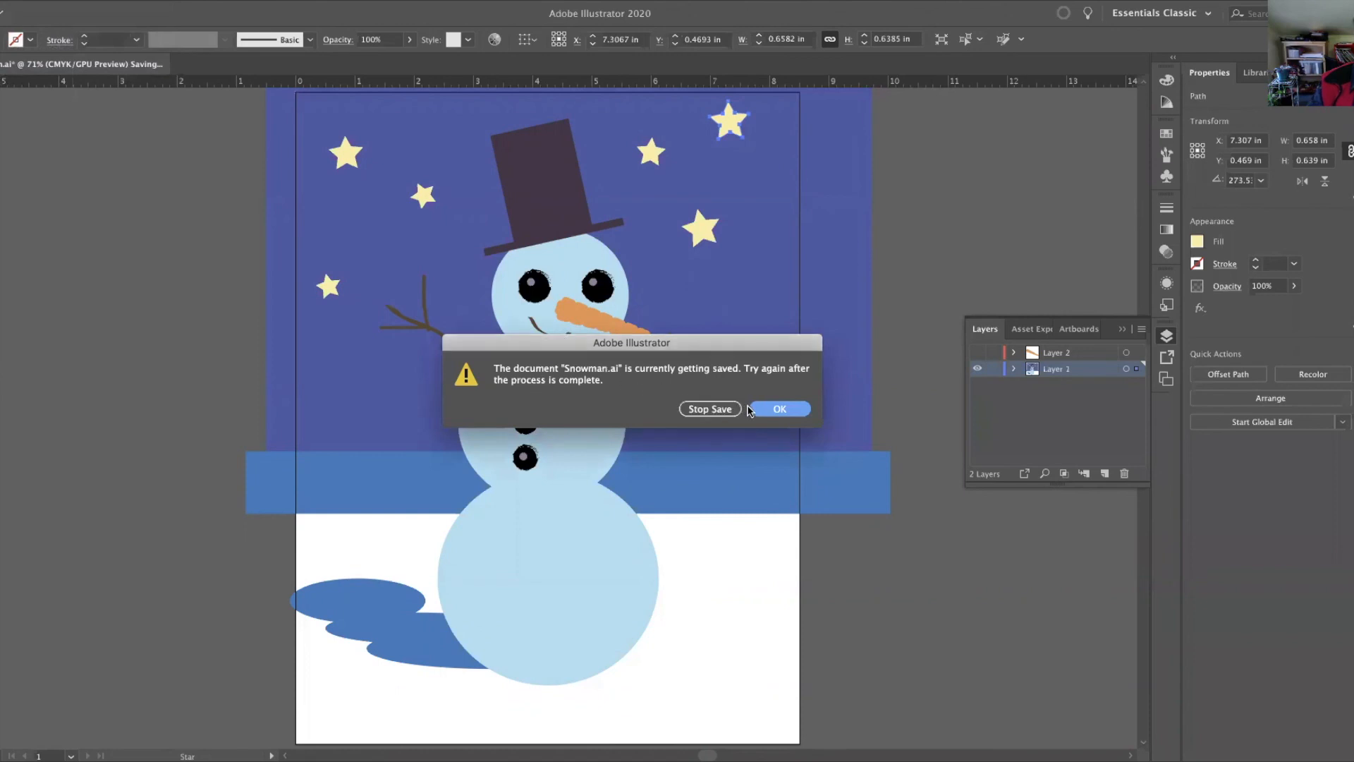
click(755, 412)
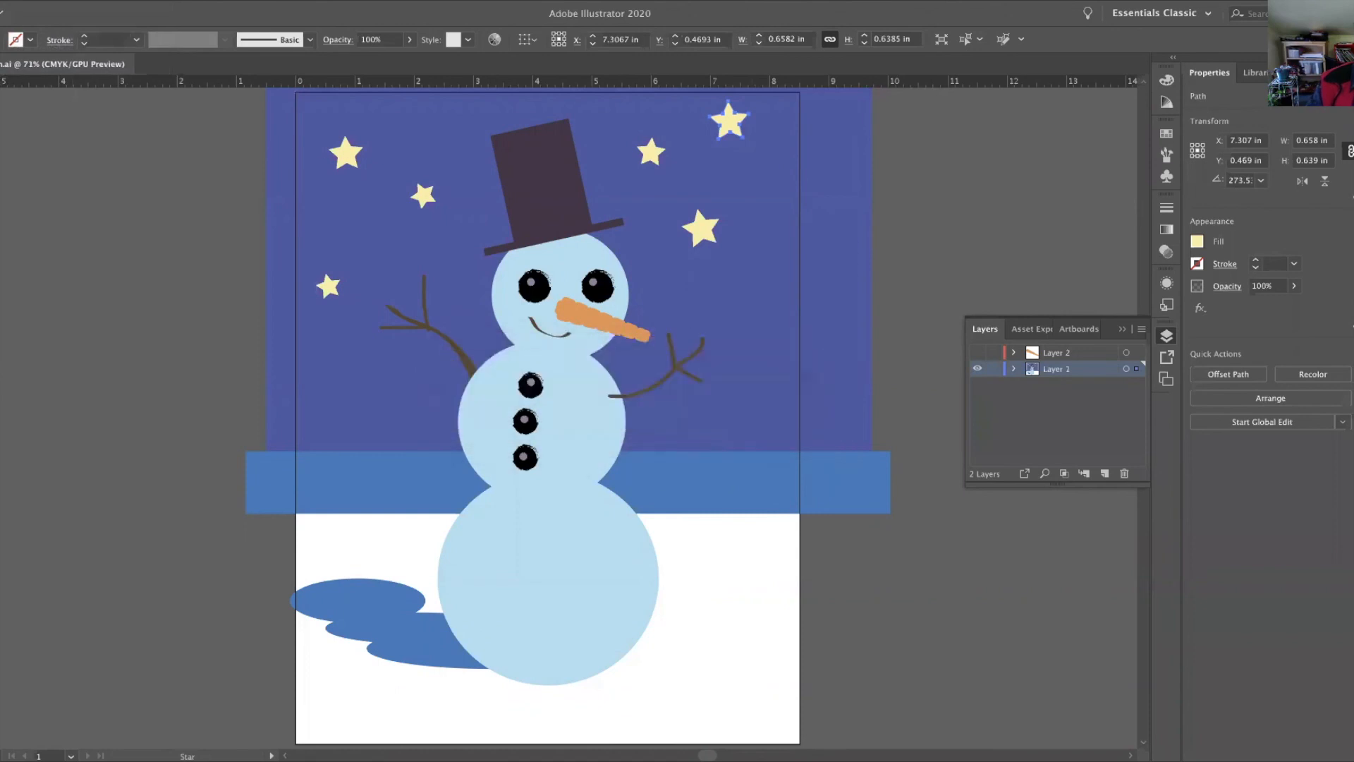
Save the artwork also as Snowman.pdf on the Desktop in Adobe PDF format, using the Illustrator Default preset.
click(9, 0)
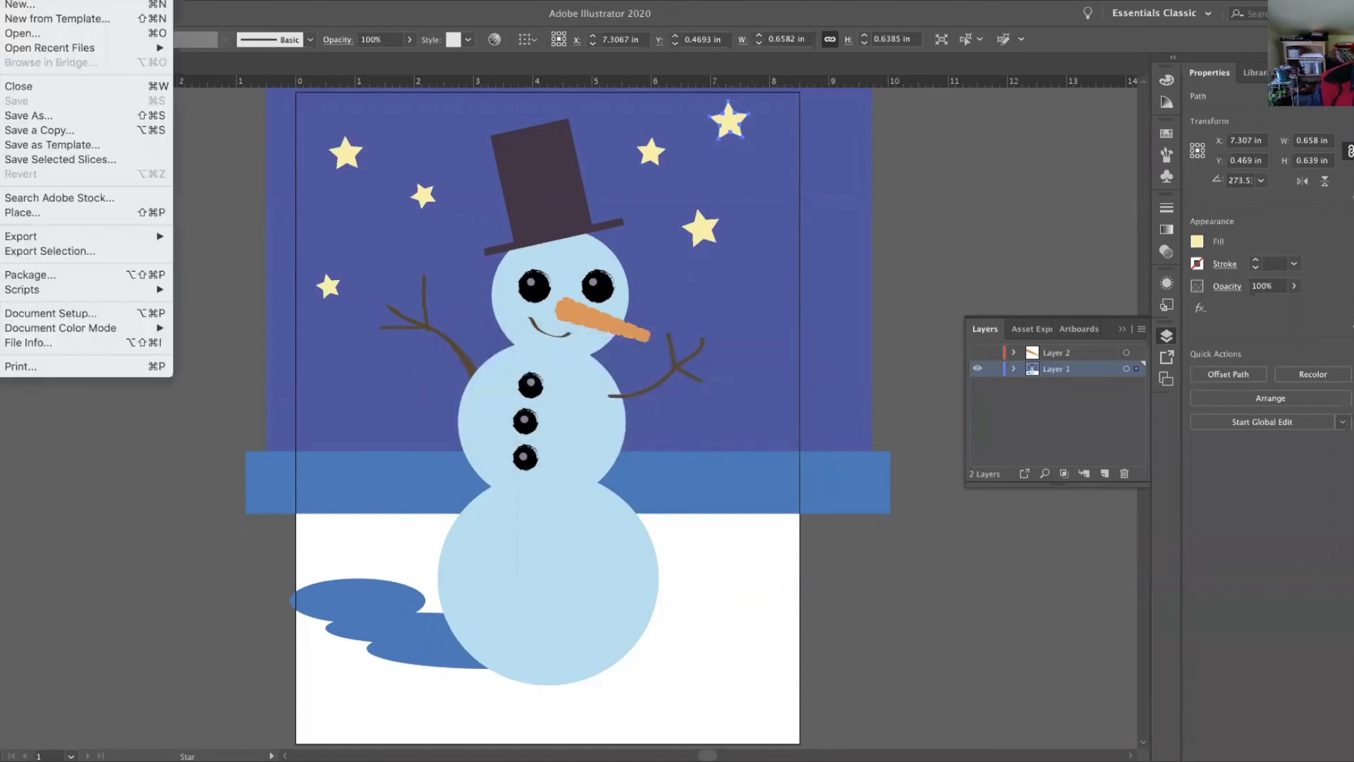
click(49, 115)
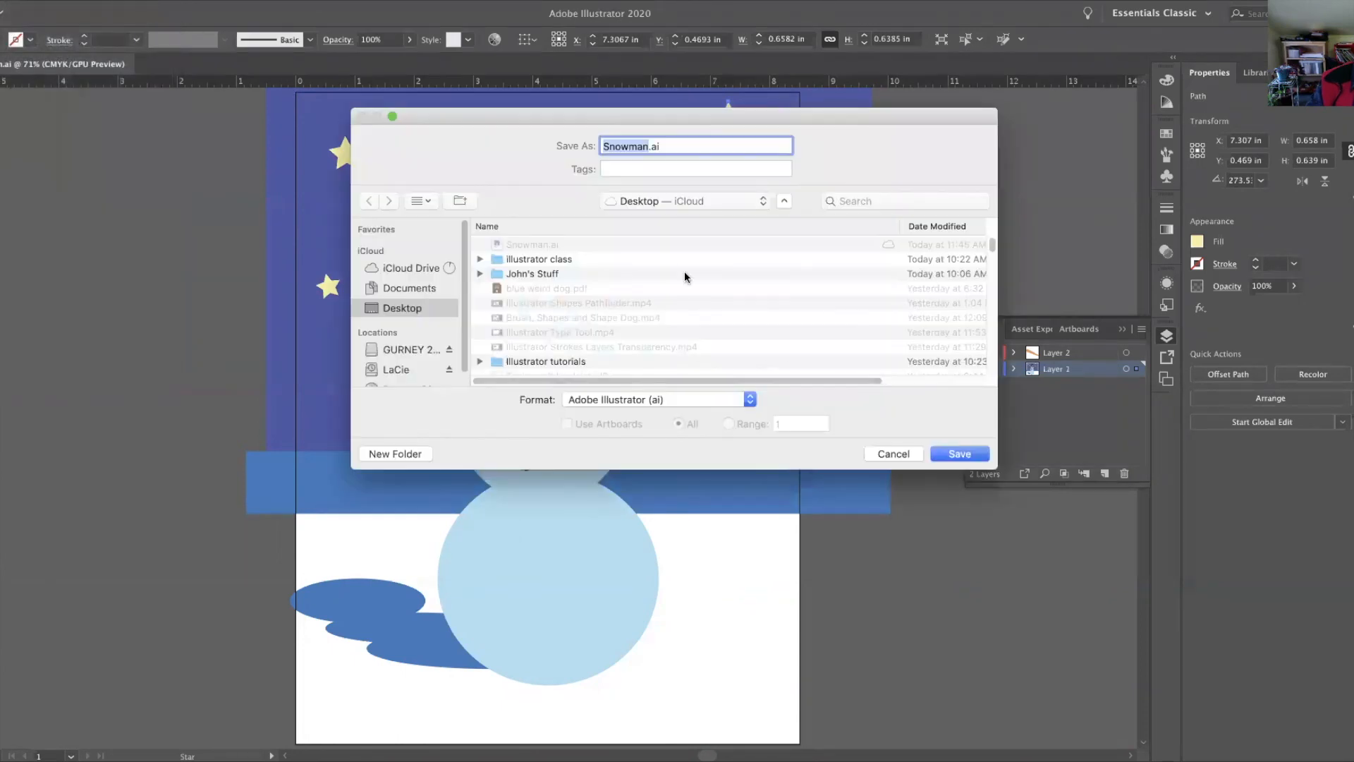
click(691, 400)
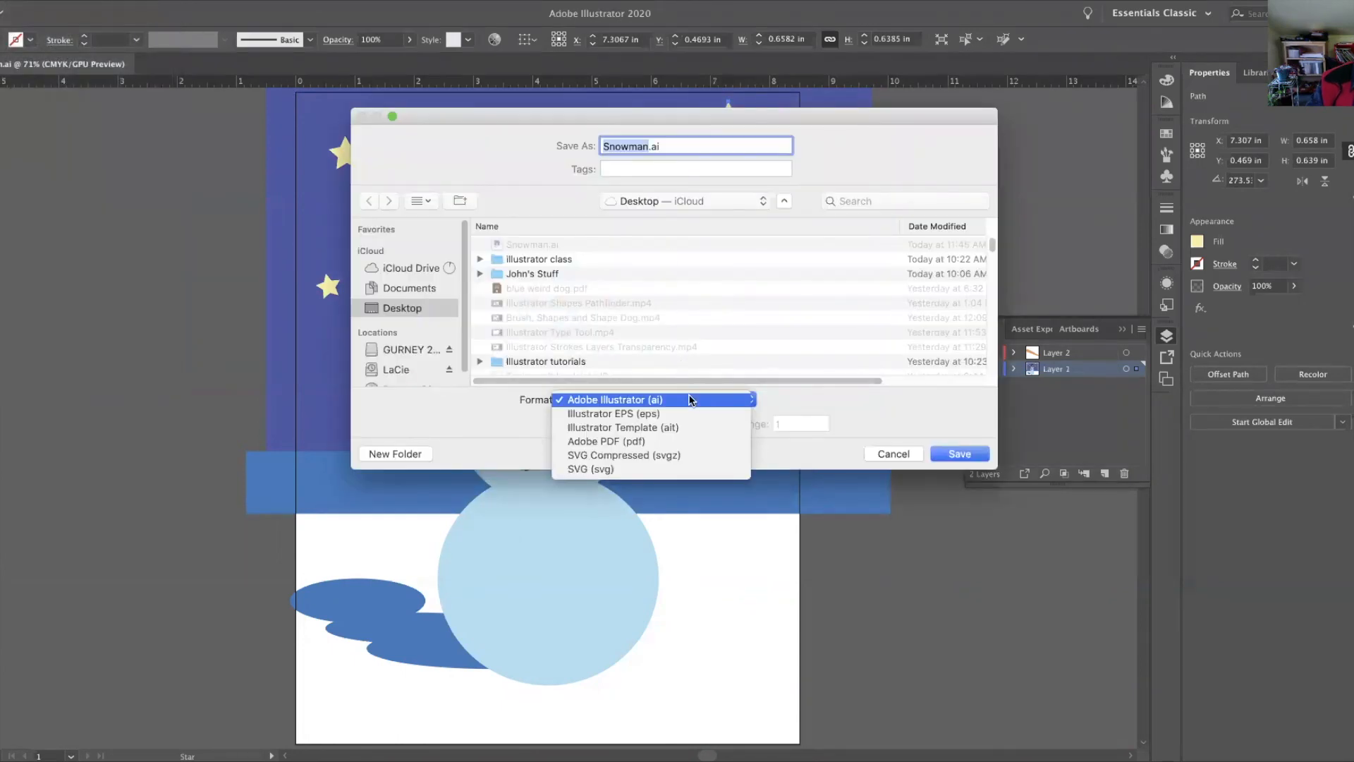
click(630, 444)
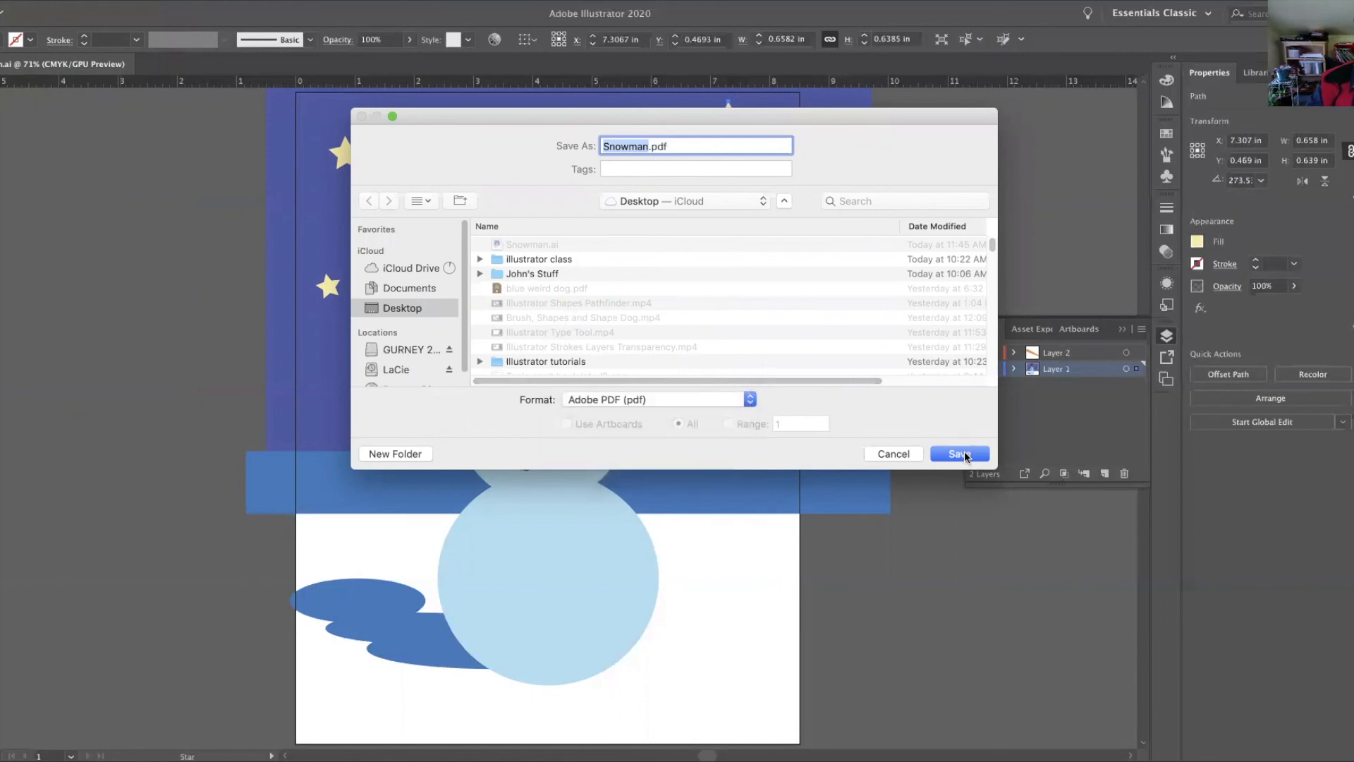
click(966, 457)
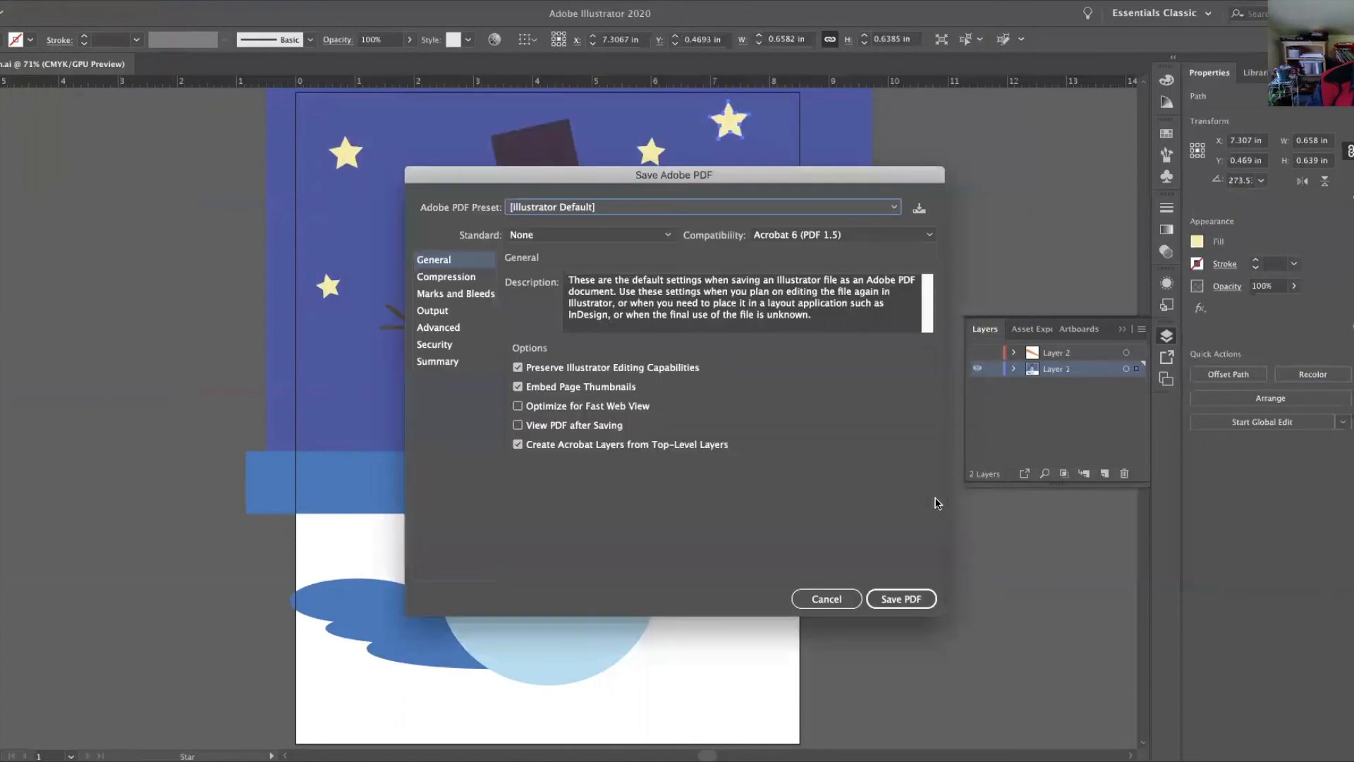
click(907, 596)
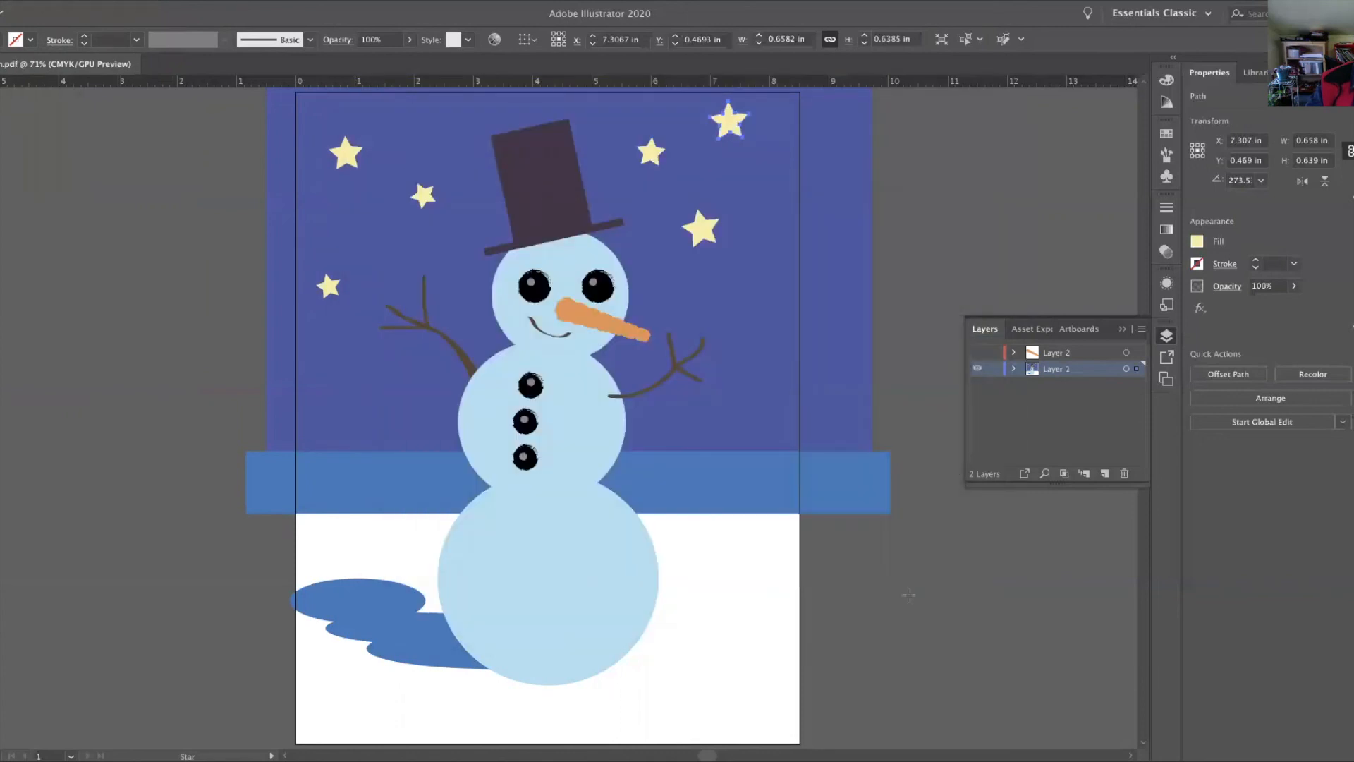